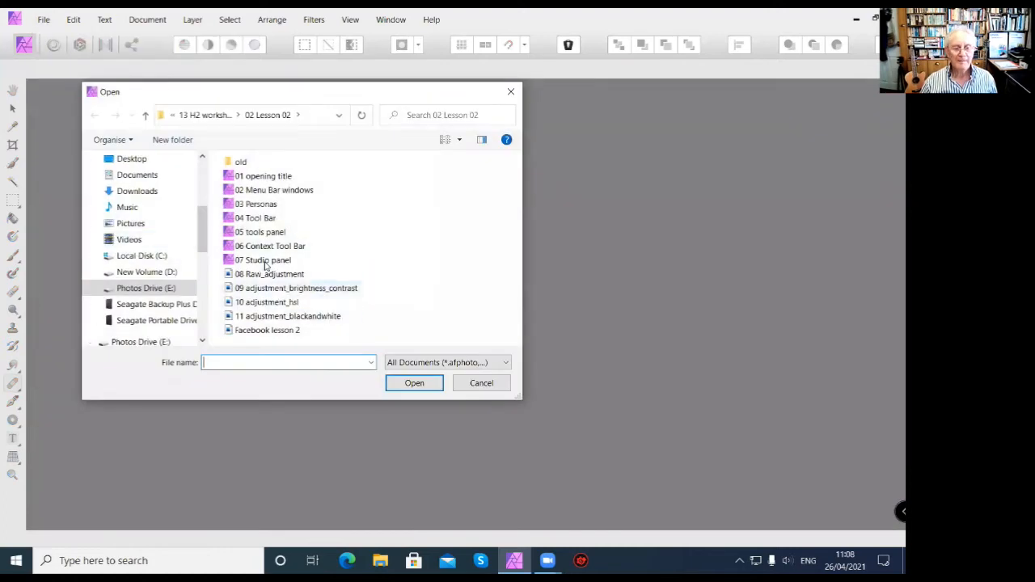
# Open the 07 Studio panel document from the 02 Lesson 02 folder.
pyautogui.click(265, 266)
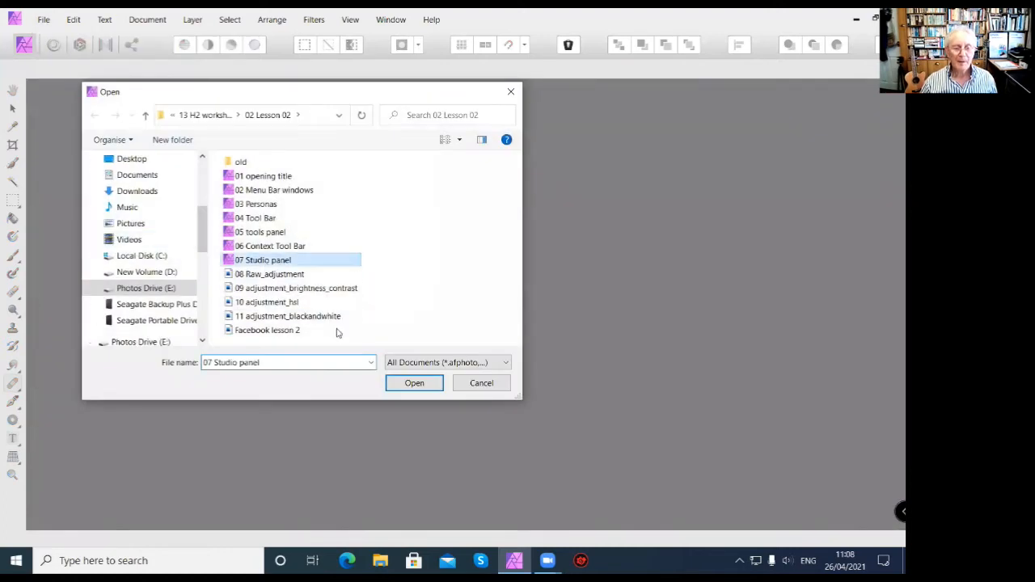
pyautogui.click(414, 384)
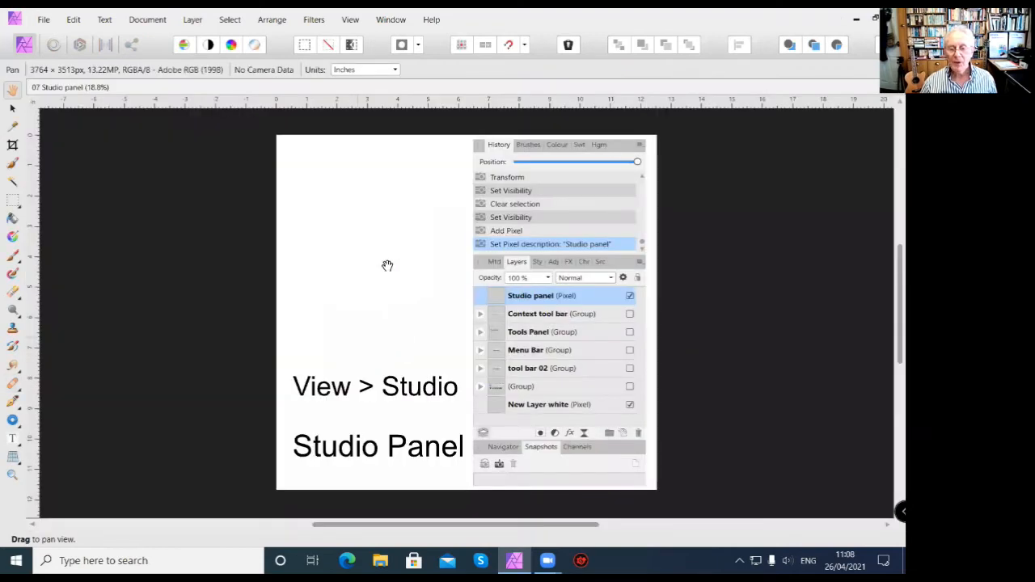
pyautogui.moveTo(471, 239); pyautogui.dragTo(626, 247)
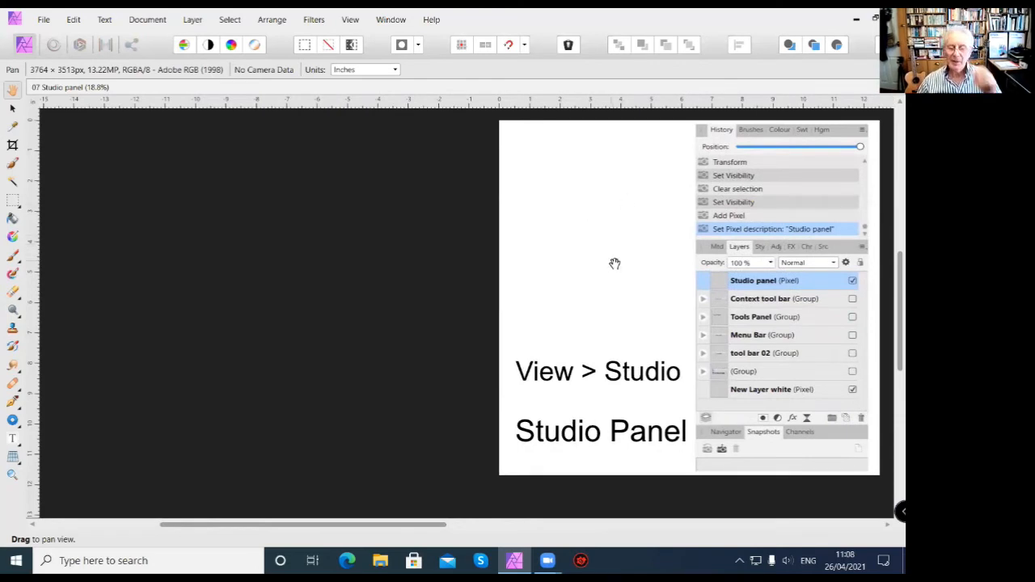
# Review the list of available Studio panels and close the 07 Studio panel document.
pyautogui.click(350, 20)
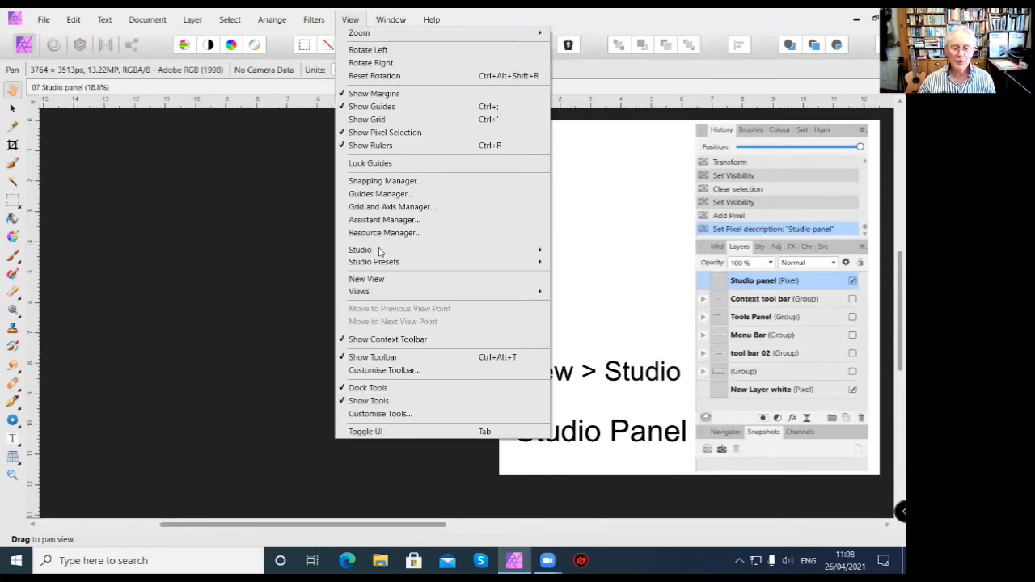
pyautogui.moveTo(383, 254)
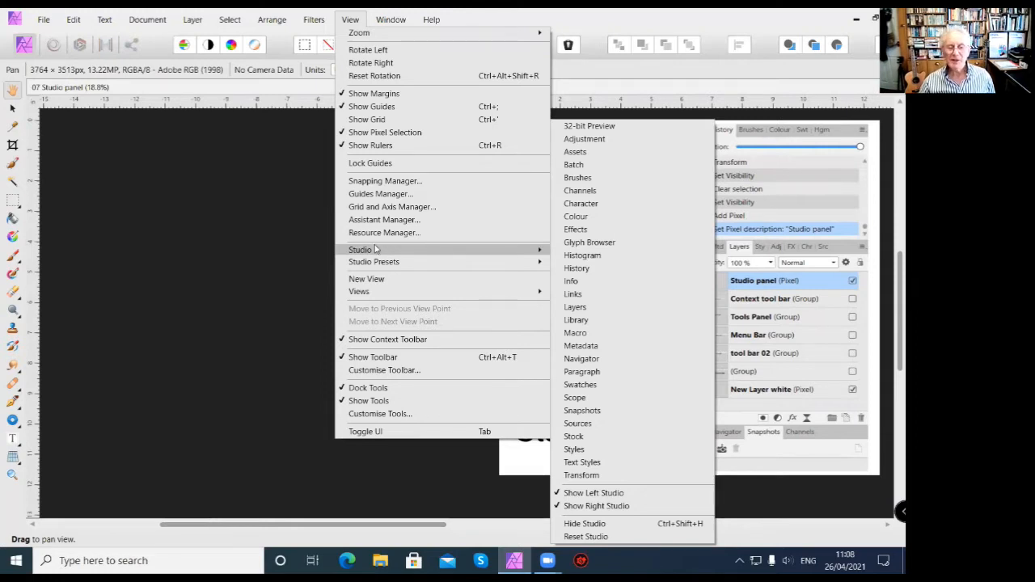
pyautogui.click(294, 228)
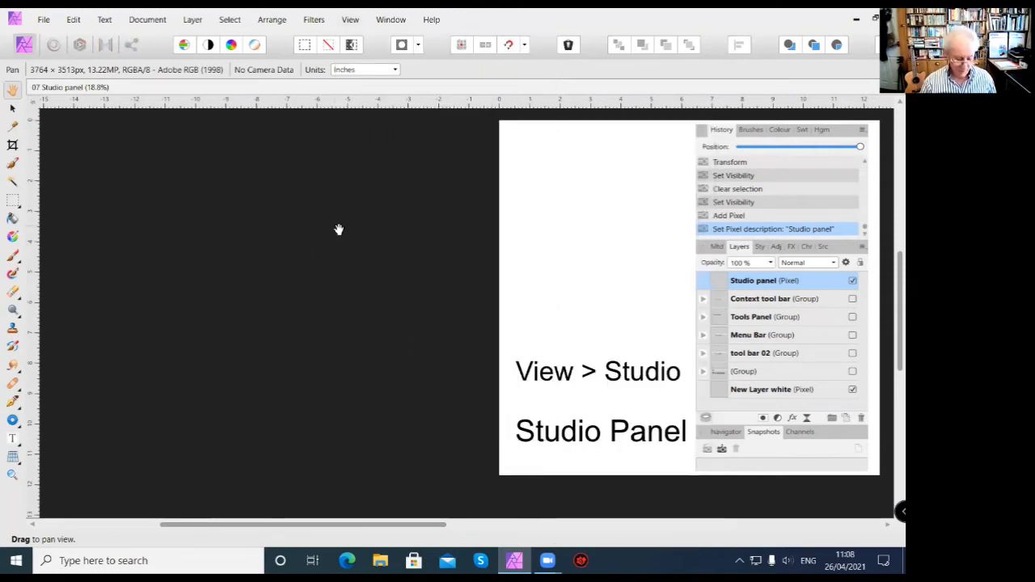
pyautogui.hotkey('ctrl', 'w')
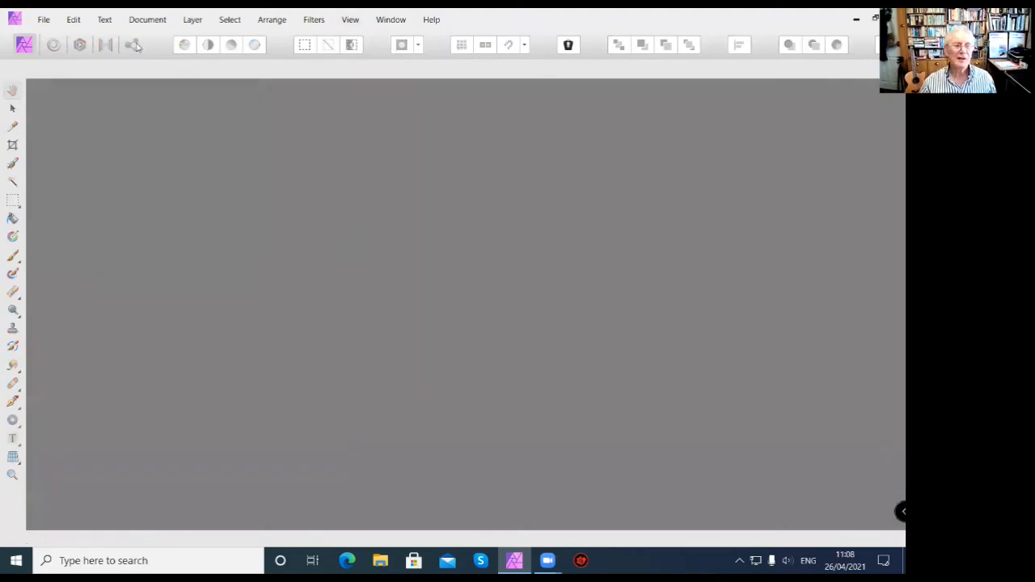
pyautogui.click(46, 20)
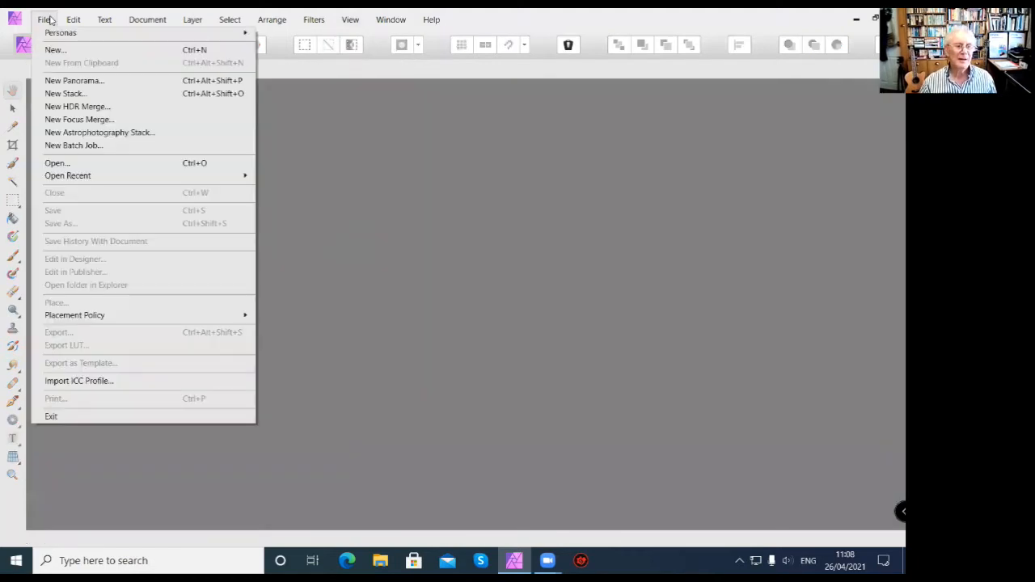
pyautogui.click(58, 164)
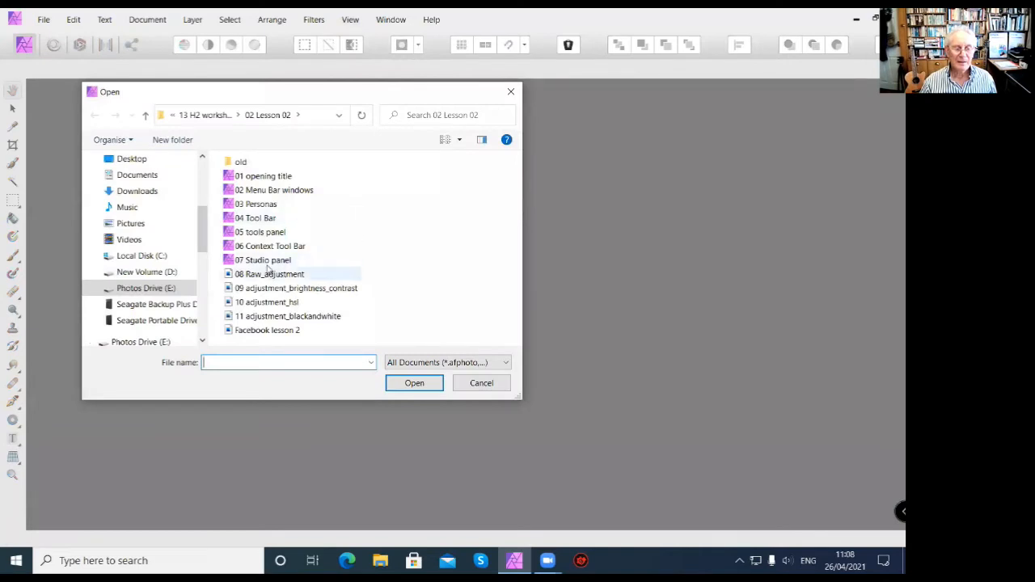
pyautogui.click(272, 278)
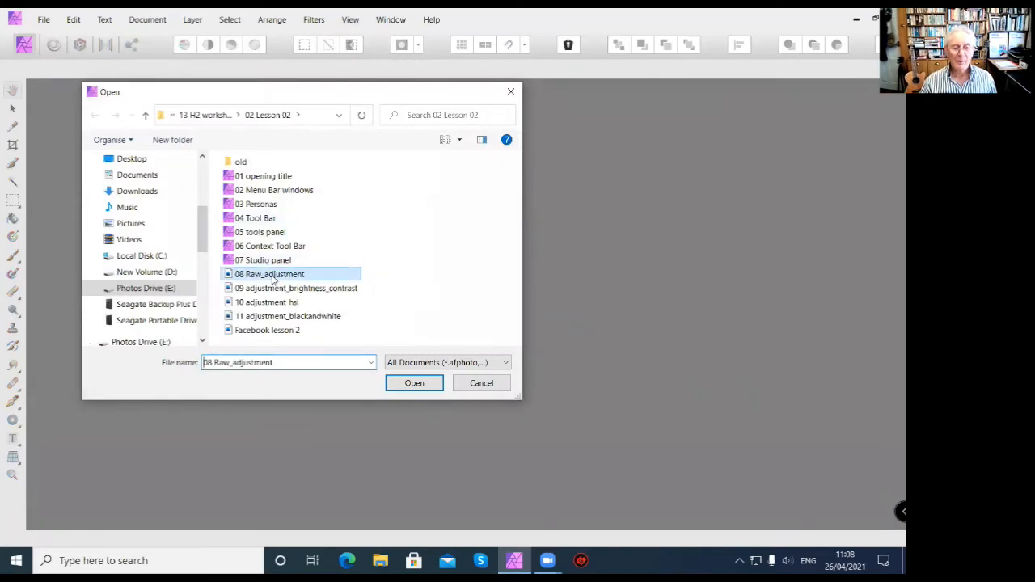
pyautogui.click(499, 384)
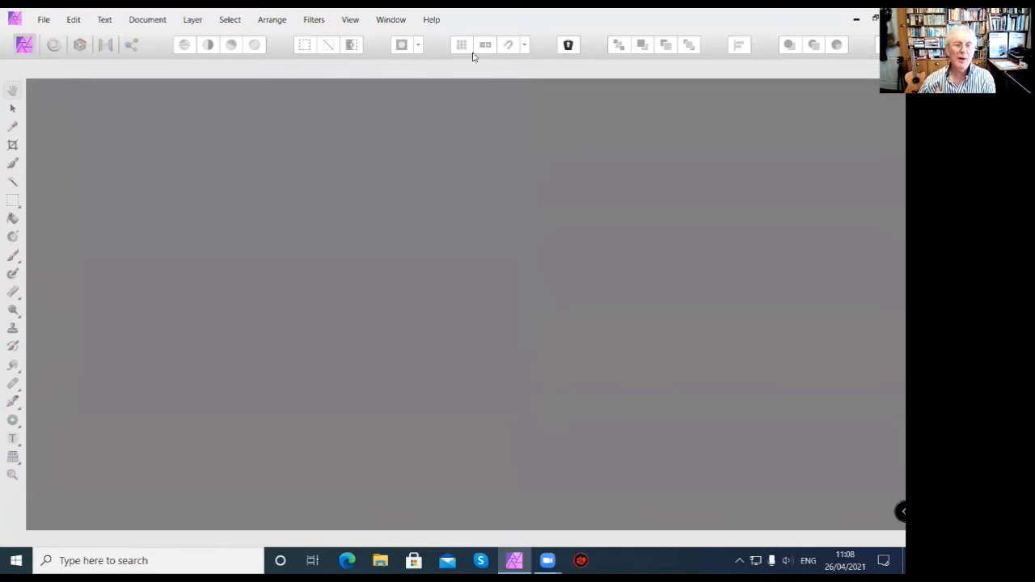
# Show the Layers panel from the Studio list and move it slightly up and inward from the workspace edge.
pyautogui.click(346, 21)
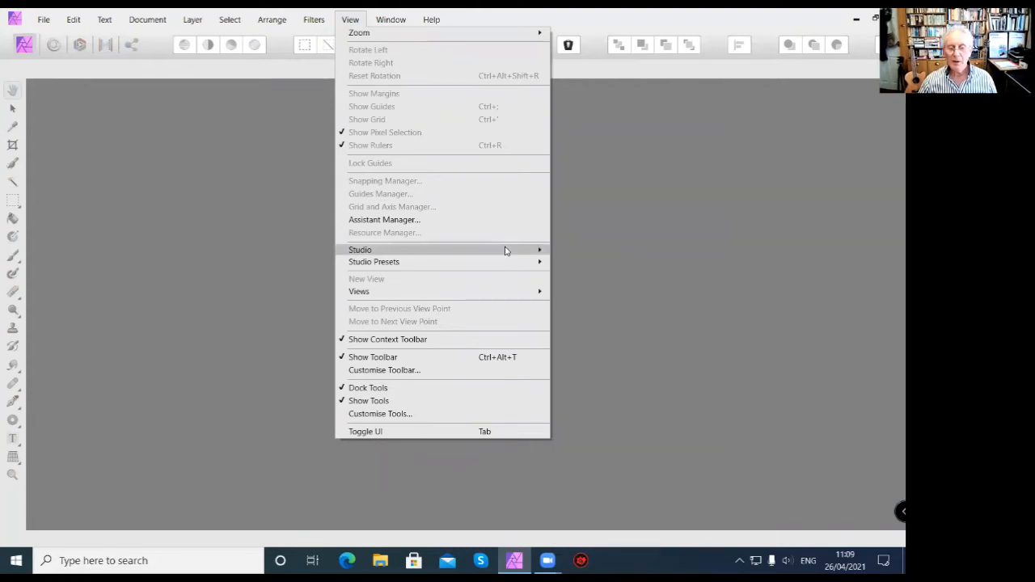
pyautogui.moveTo(511, 251)
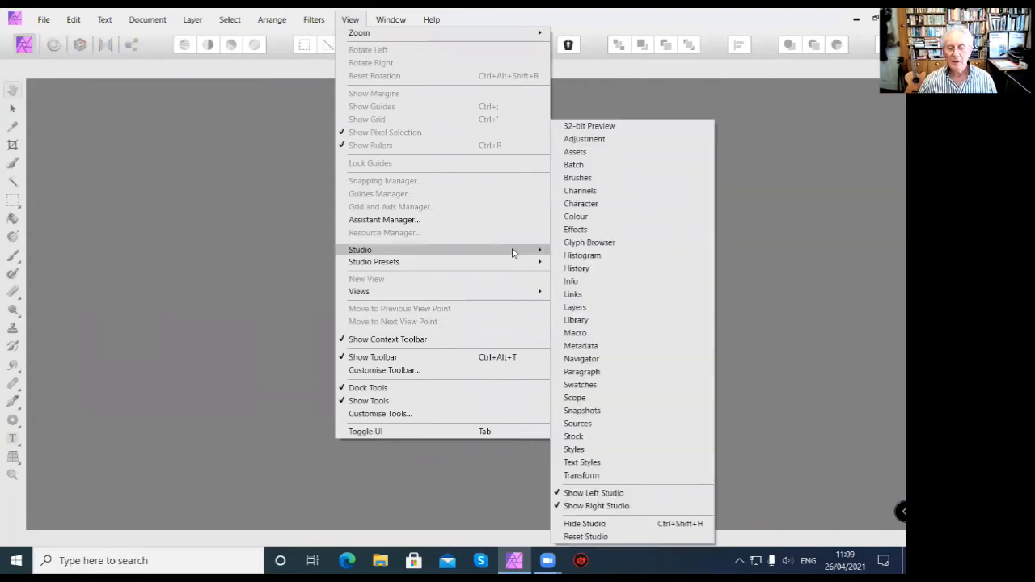
pyautogui.click(575, 307)
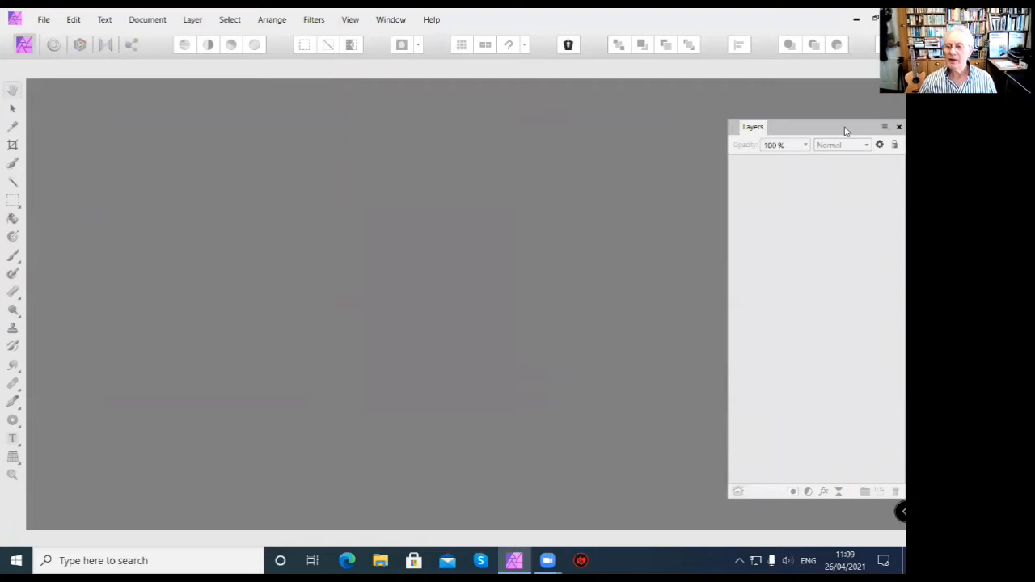
pyautogui.moveTo(845, 131); pyautogui.dragTo(838, 102)
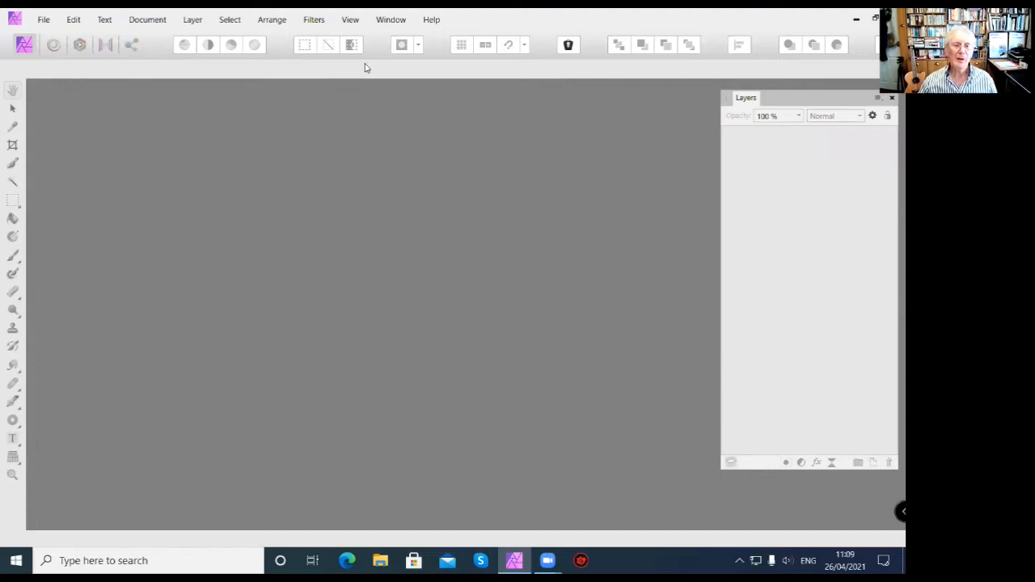
# Add the History panel to the Layers panel group and switch between the two, ending on Layers.
pyautogui.click(349, 20)
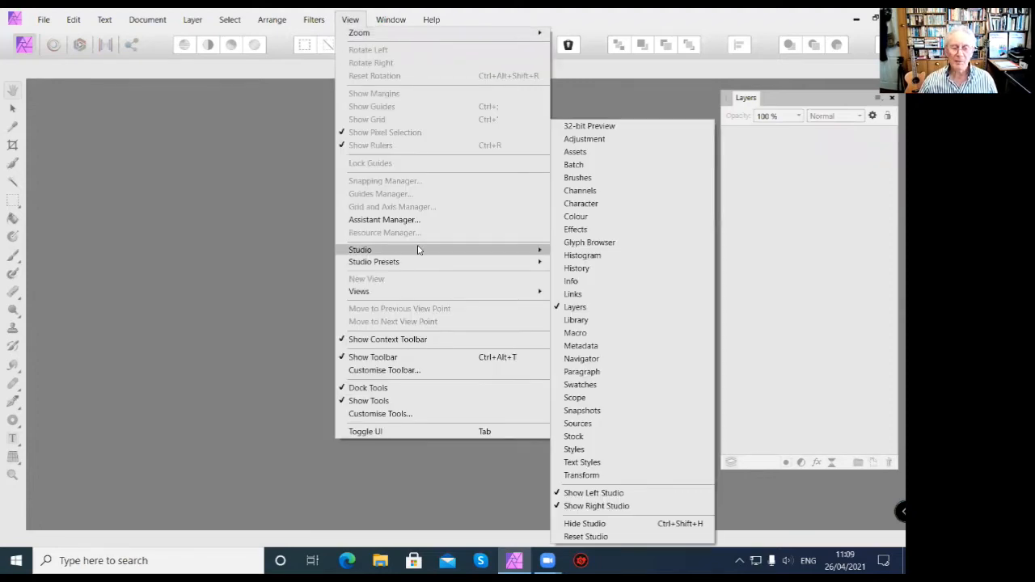
pyautogui.click(576, 269)
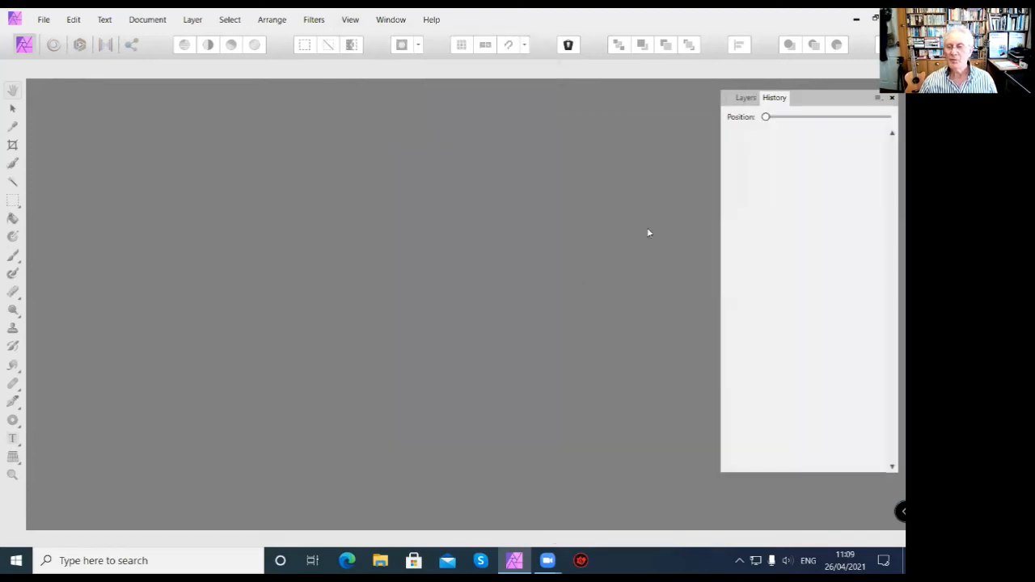
pyautogui.click(747, 99)
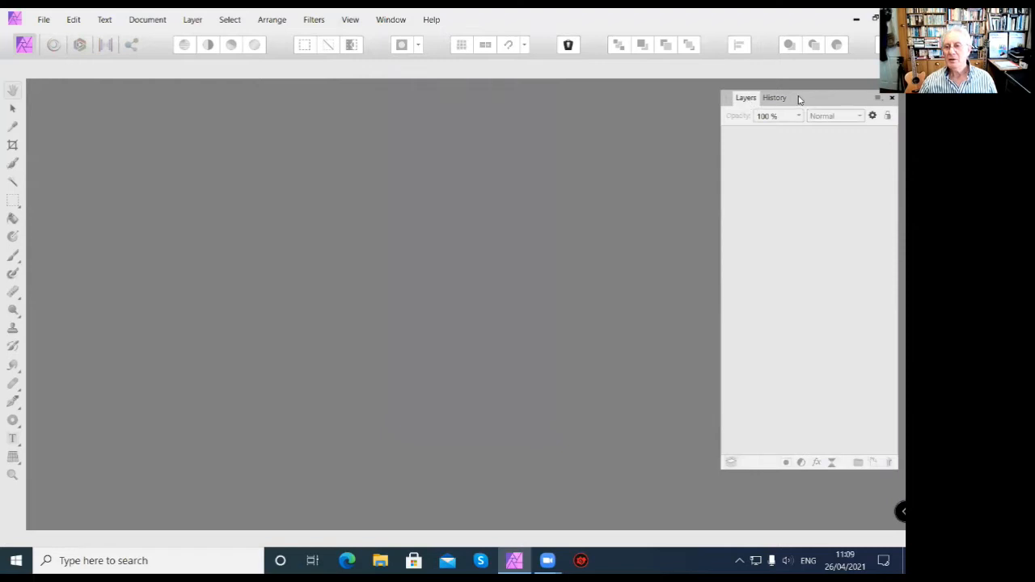
pyautogui.click(778, 100)
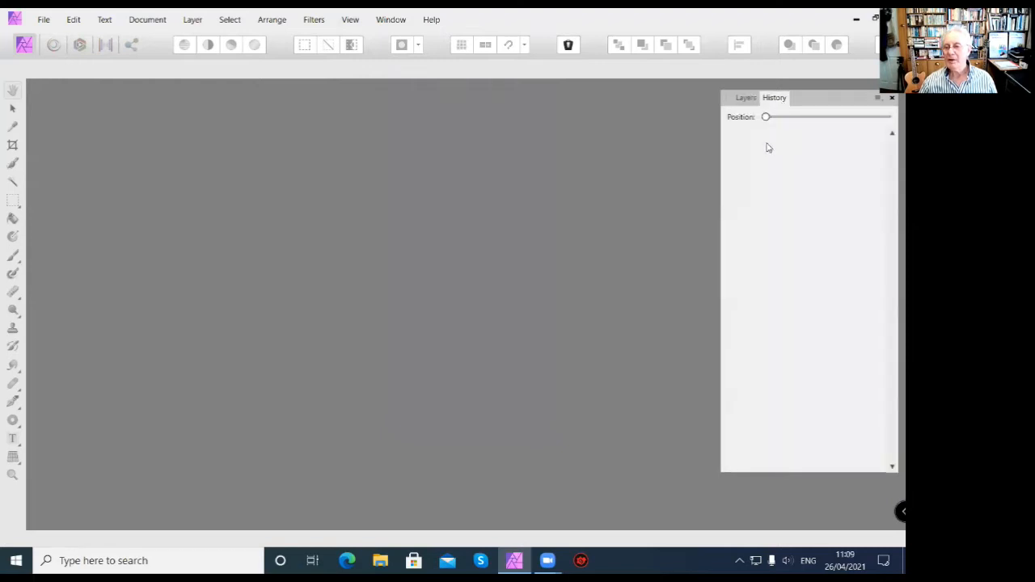
pyautogui.click(742, 99)
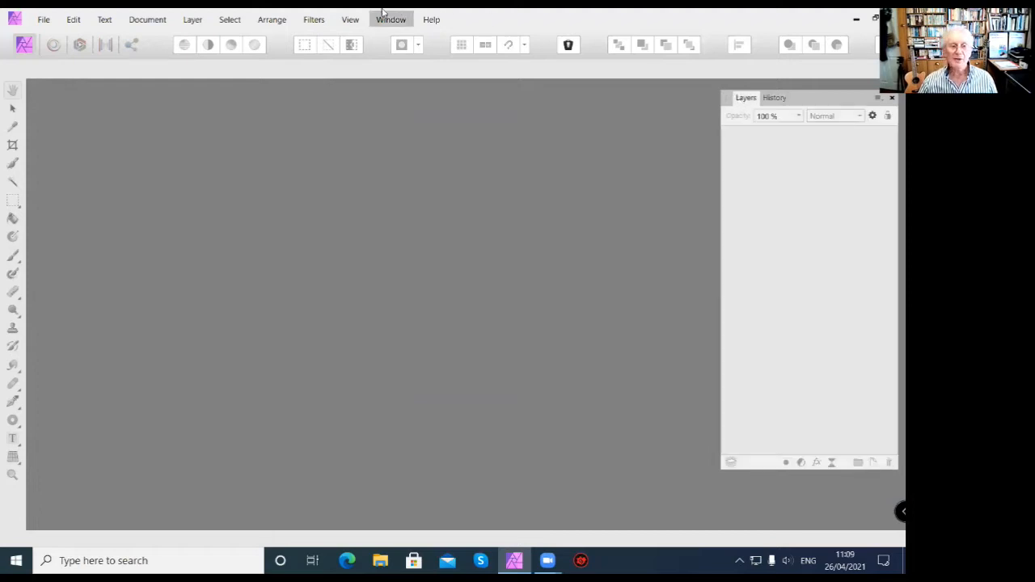
# Add the Colour panel to the floating Studio panel group.
pyautogui.click(351, 21)
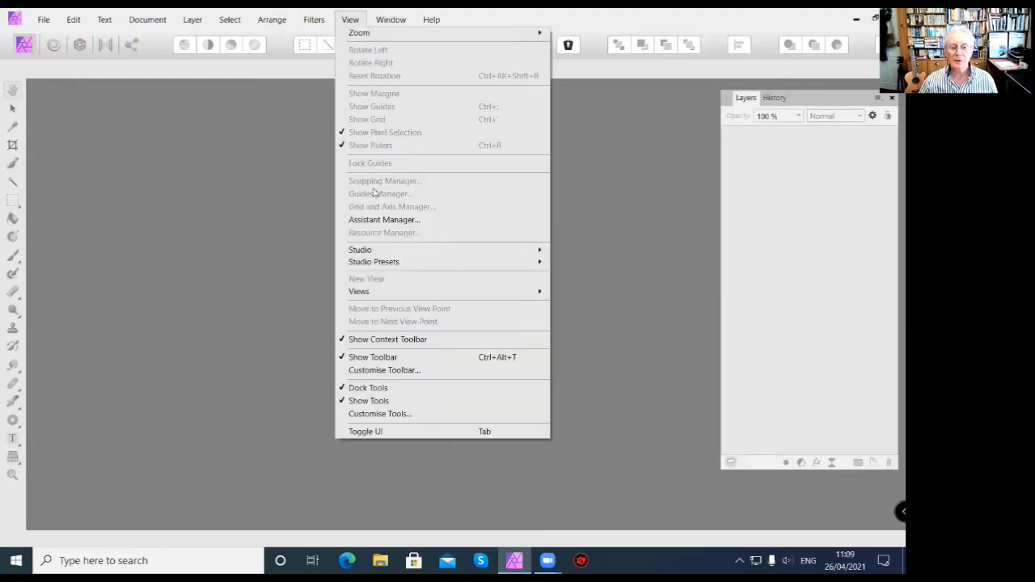
pyautogui.moveTo(394, 252)
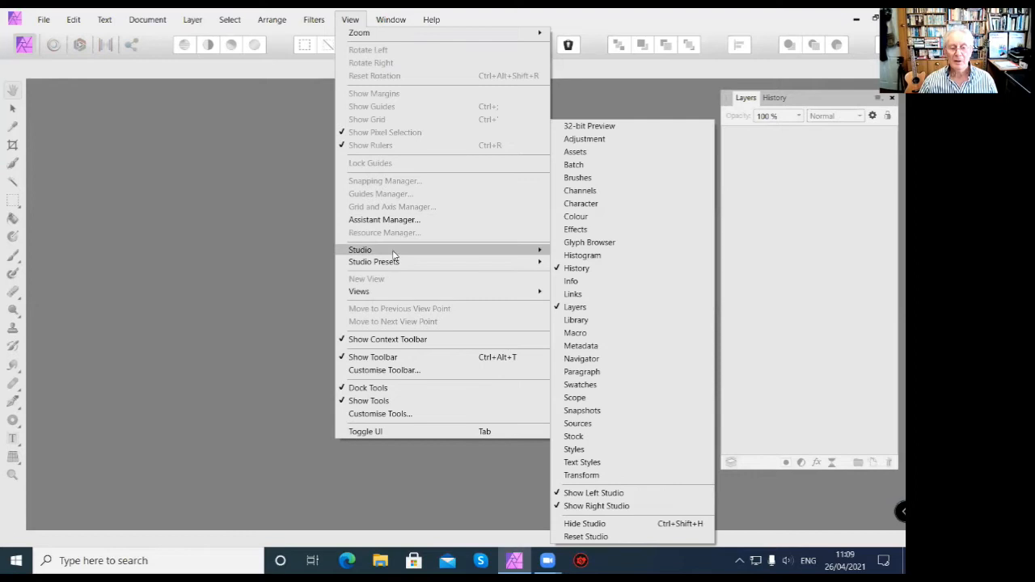
pyautogui.click(584, 220)
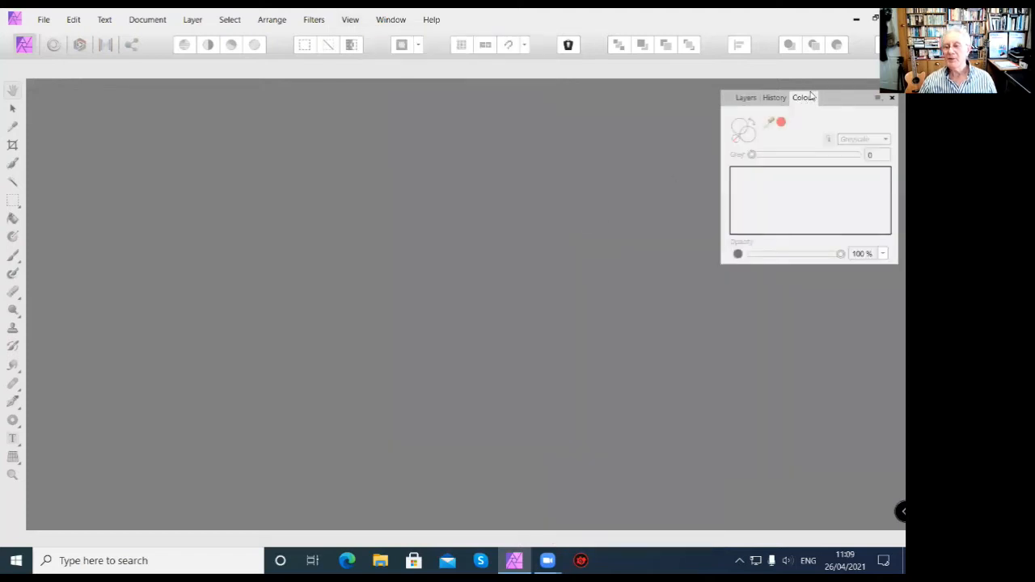
# Add the Brushes panel to the floating Studio panel group and show its Basic brush category.
pyautogui.click(351, 19)
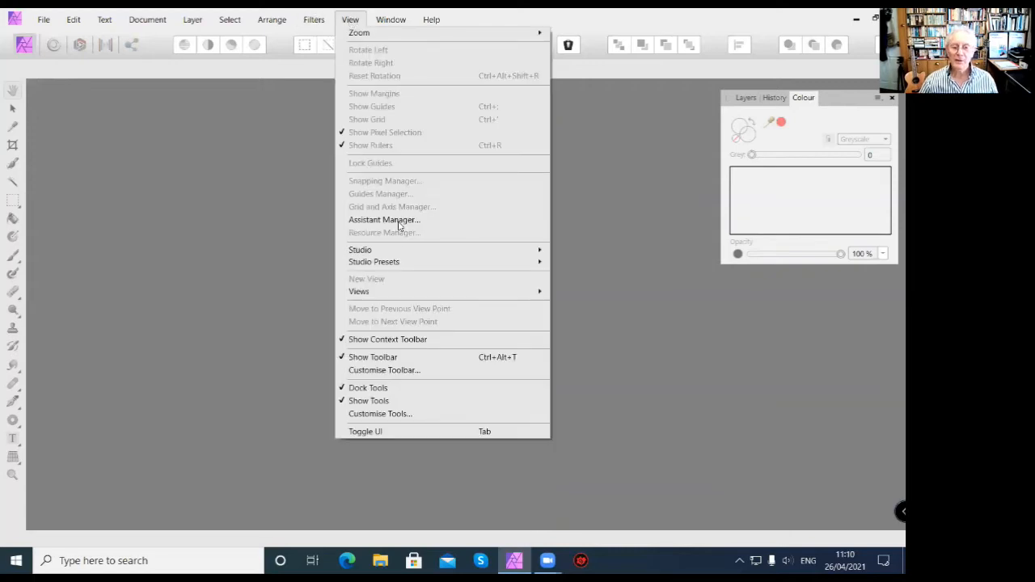
pyautogui.moveTo(396, 251)
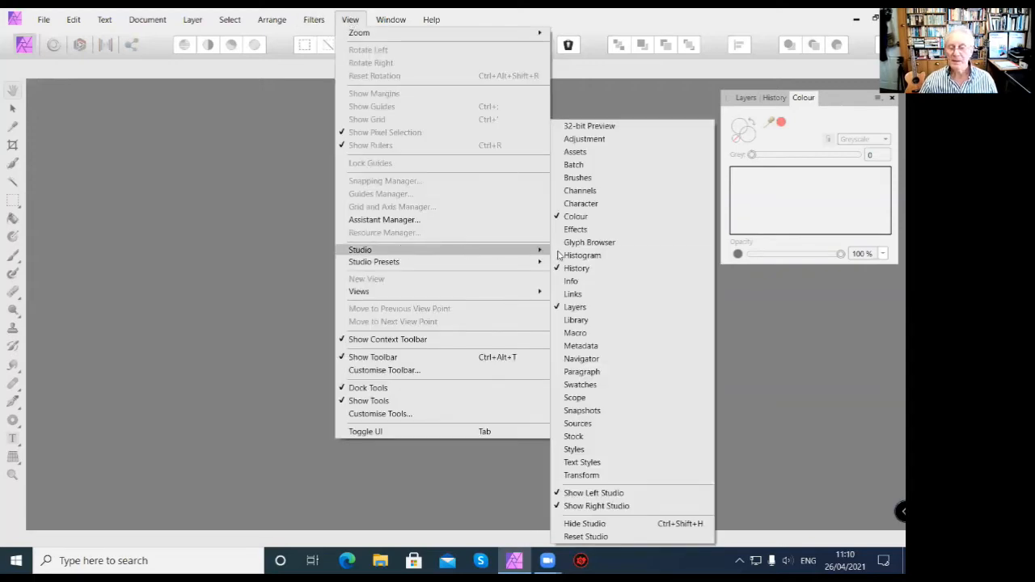
pyautogui.click(596, 178)
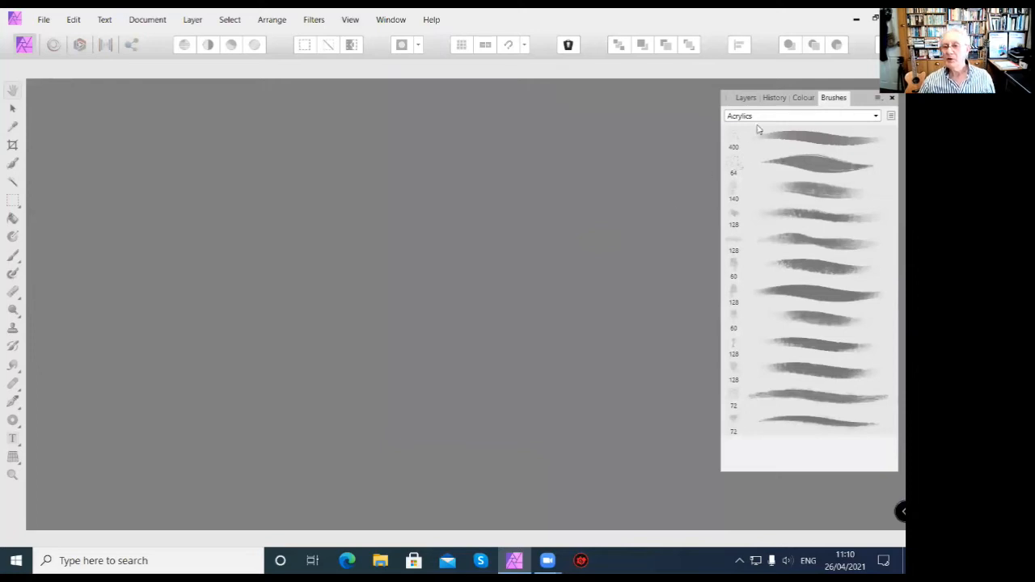
pyautogui.click(876, 117)
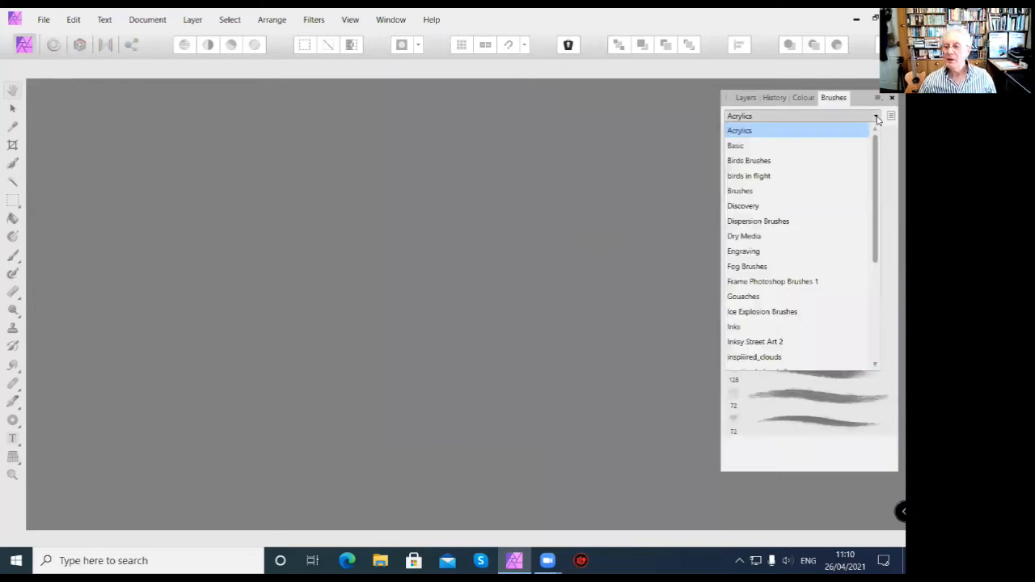
pyautogui.click(738, 149)
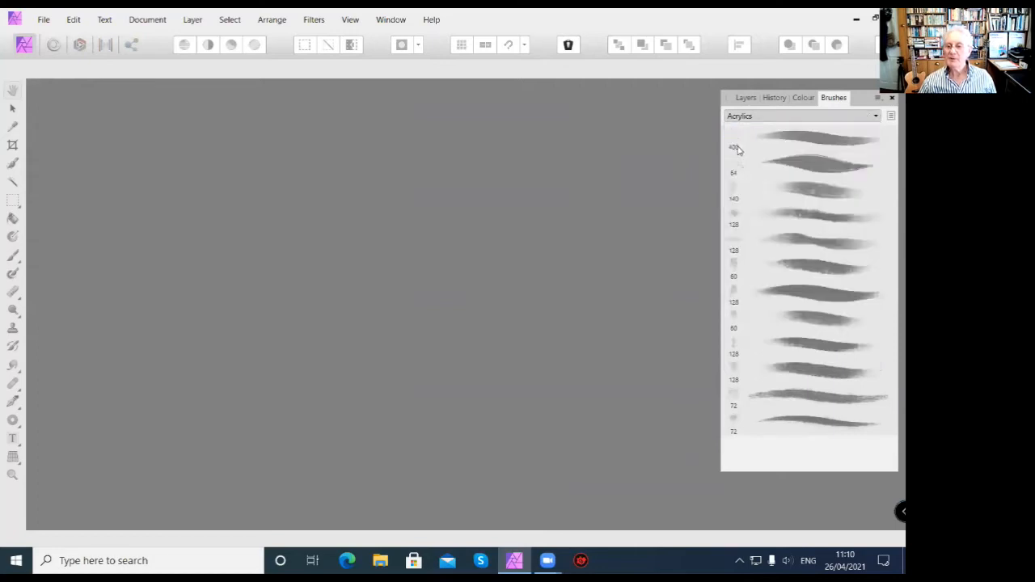
# Browse the rest of the brush category list and return to the Layers panel.
pyautogui.click(879, 118)
pyautogui.moveTo(874, 167); pyautogui.dragTo(878, 296)
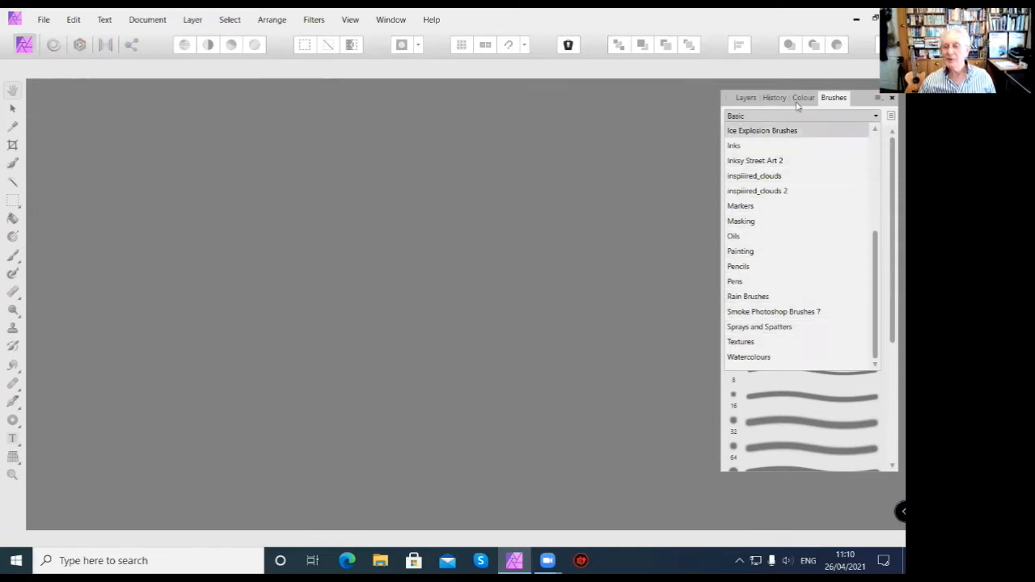
pyautogui.click(746, 98)
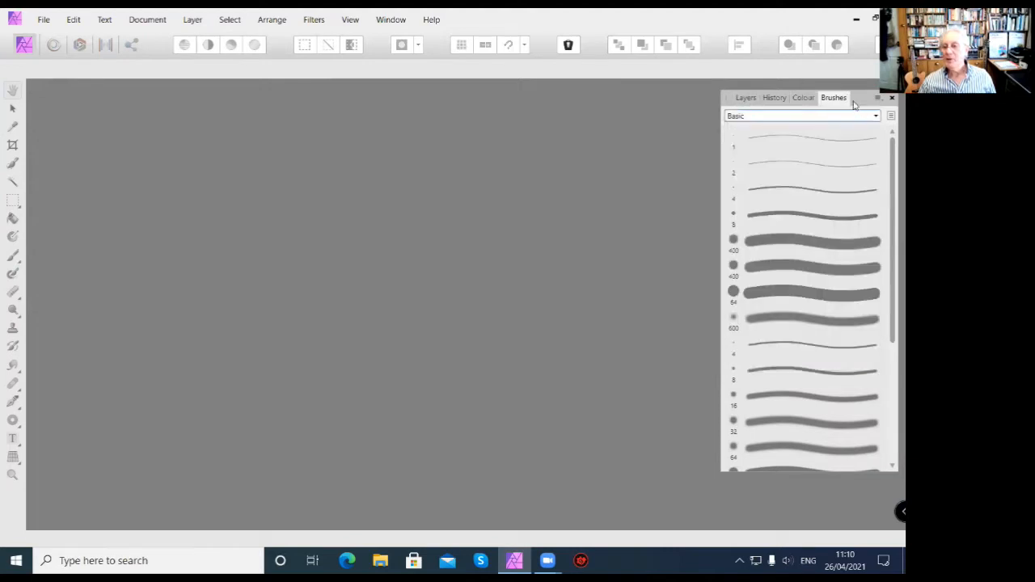
pyautogui.click(744, 98)
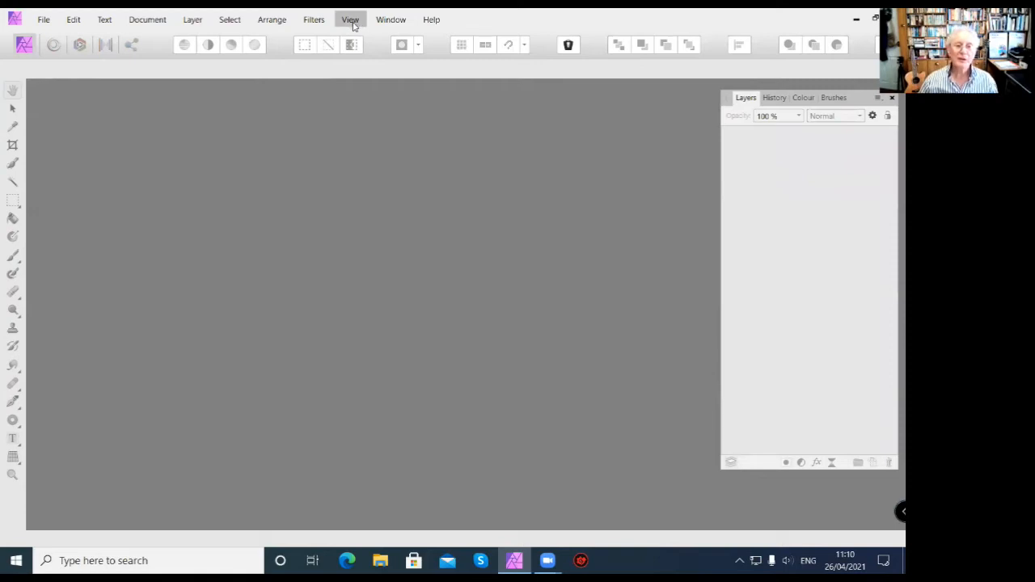
# Open the 08 Raw_adjustment photo from the 02 Lesson 02 folder.
pyautogui.click(43, 20)
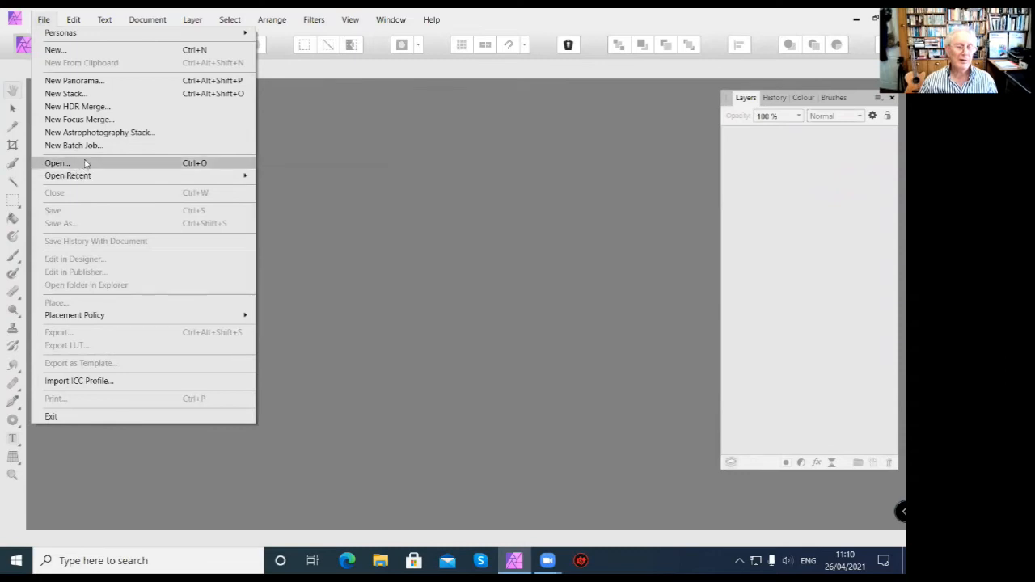
pyautogui.click(57, 164)
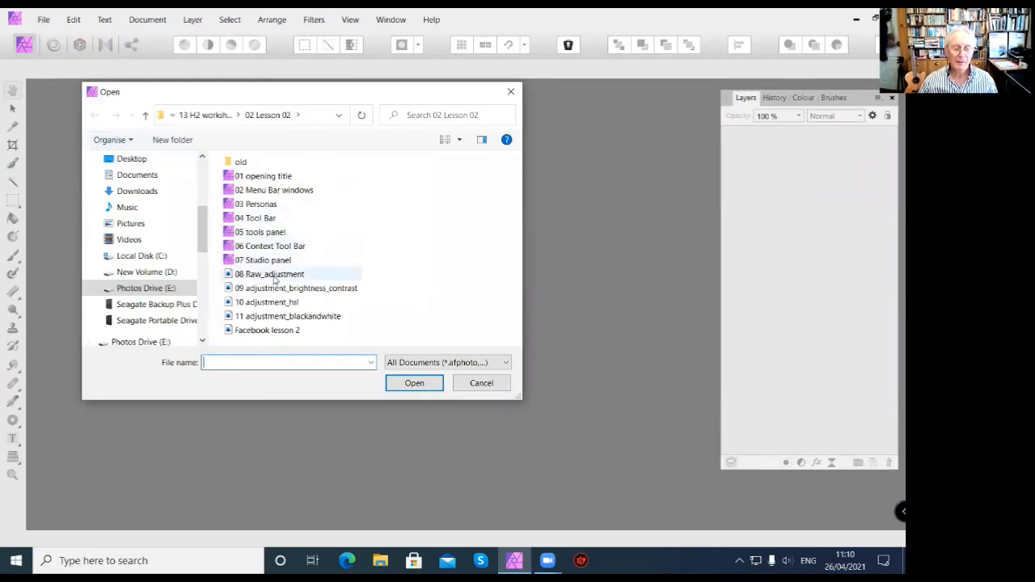
pyautogui.click(273, 277)
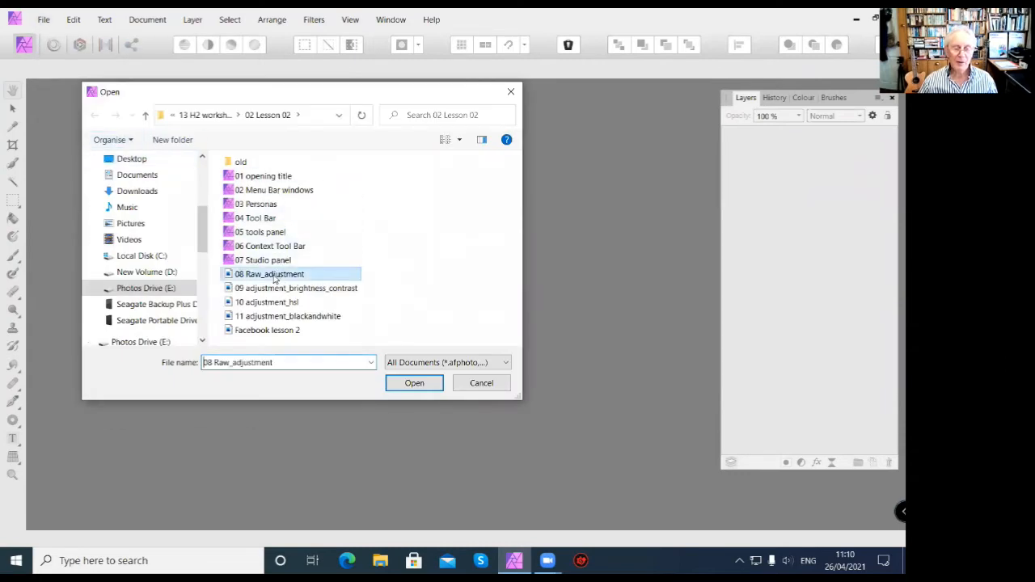
pyautogui.click(419, 385)
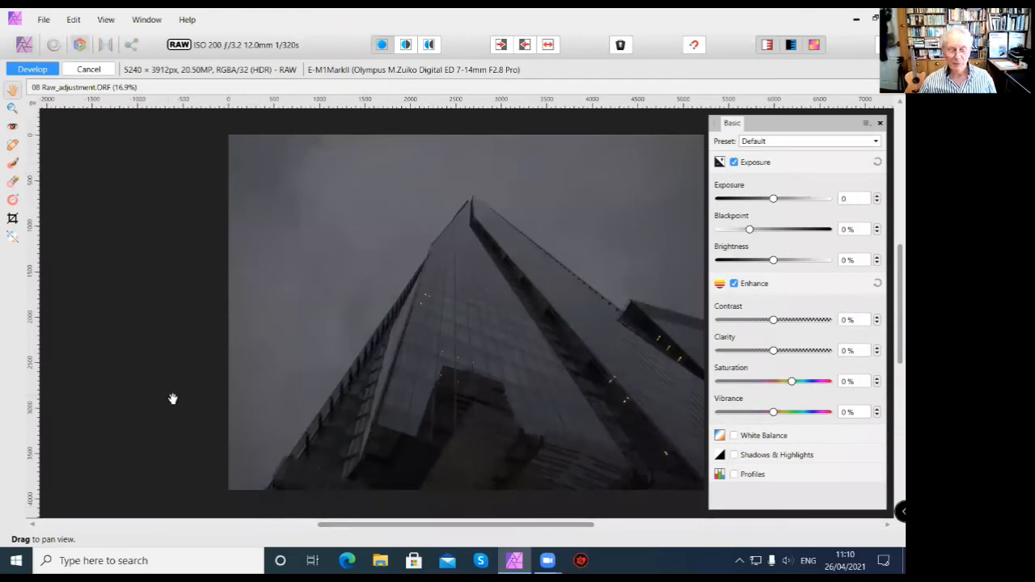
# Shift the Basic panel slightly, then set the photo's Exposure to 2.426 and Blackpoint to 13 %.
pyautogui.moveTo(500, 437); pyautogui.dragTo(432, 430)
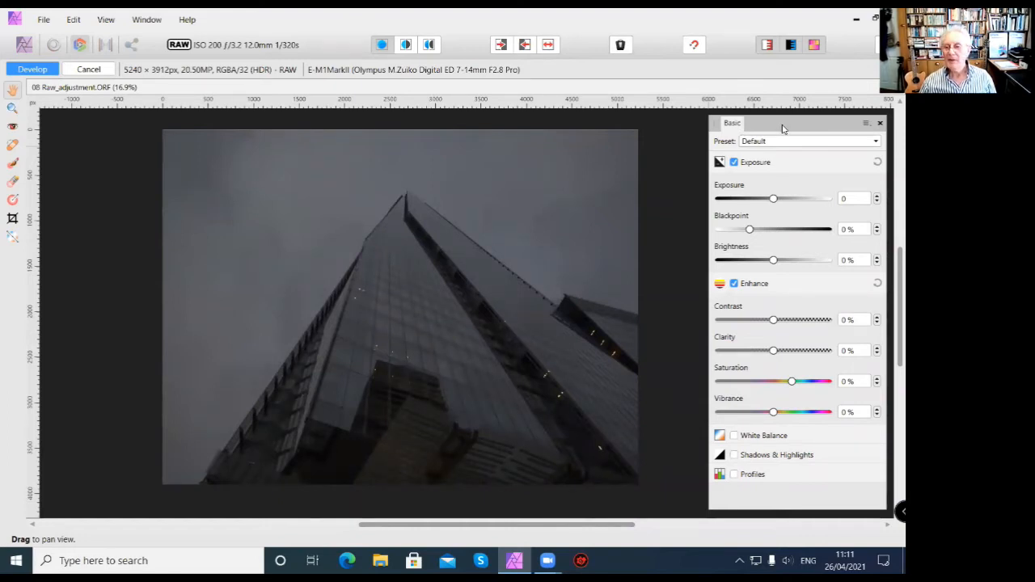
pyautogui.moveTo(783, 128); pyautogui.dragTo(786, 130)
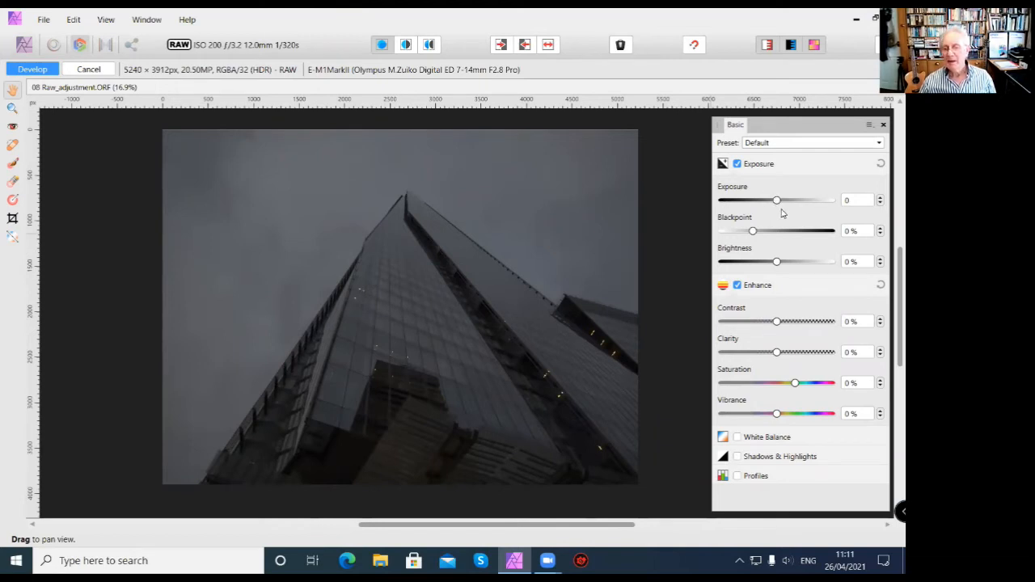
pyautogui.moveTo(776, 203); pyautogui.dragTo(805, 202)
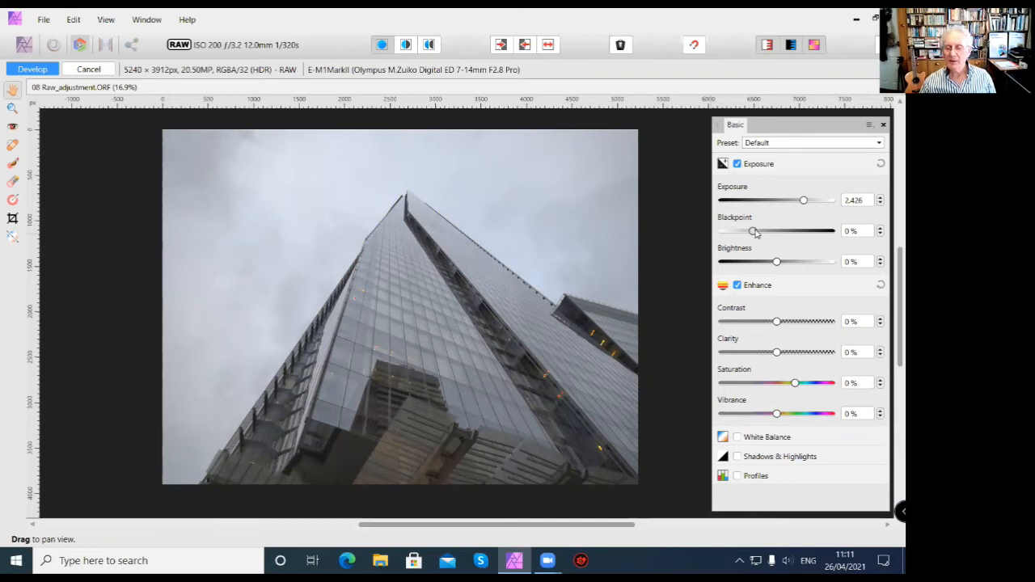
pyautogui.moveTo(753, 231); pyautogui.dragTo(793, 236)
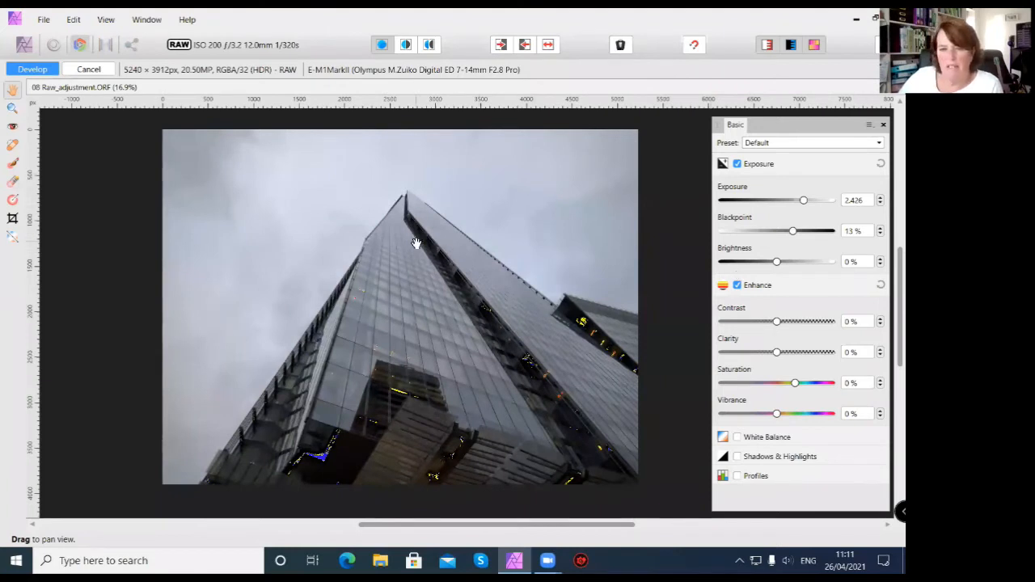
# Close the Basic panel and cancel the RAW development of the photo.
pyautogui.click(885, 124)
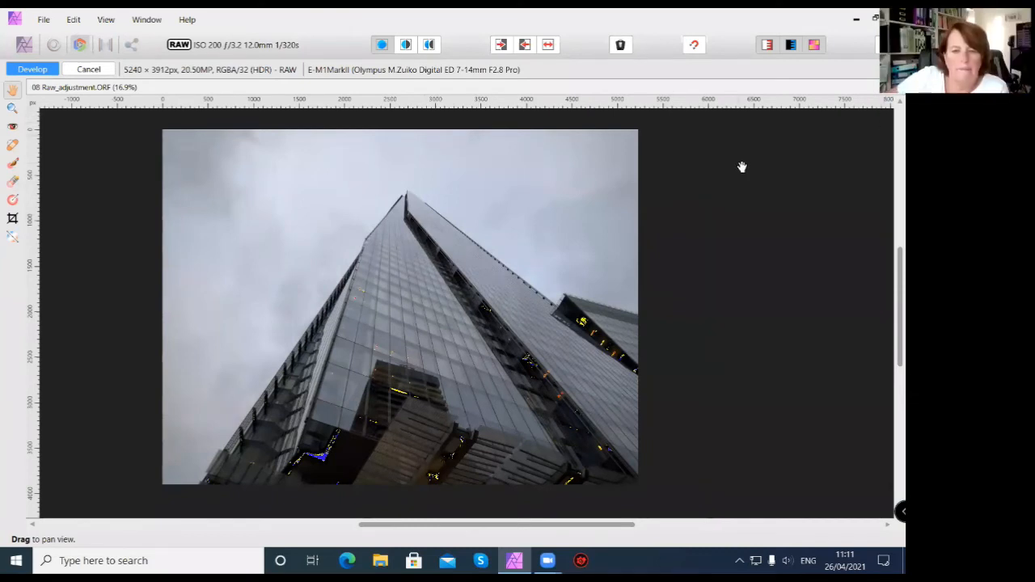
pyautogui.hotkey('ctrl', 'w')
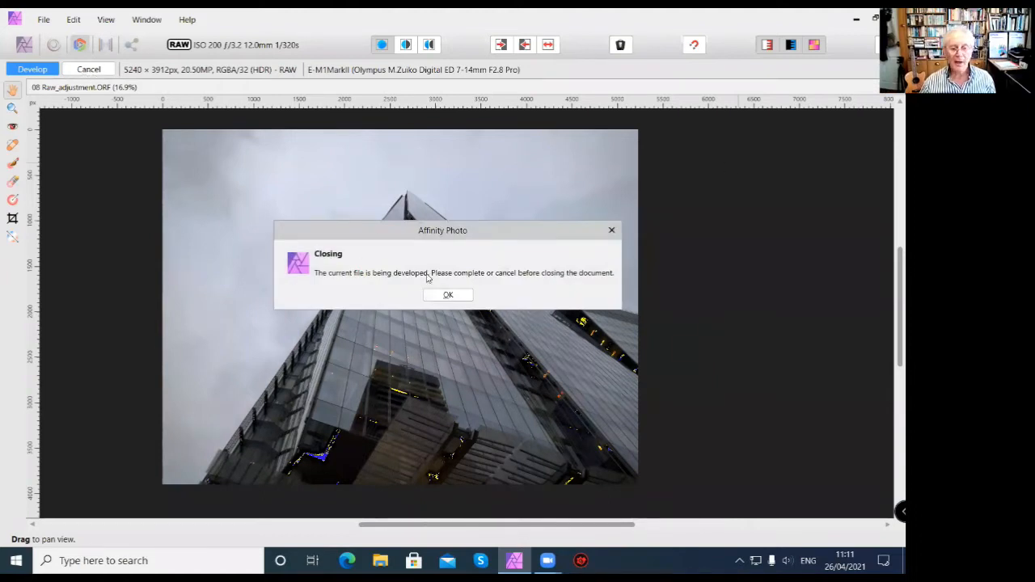
pyautogui.click(445, 294)
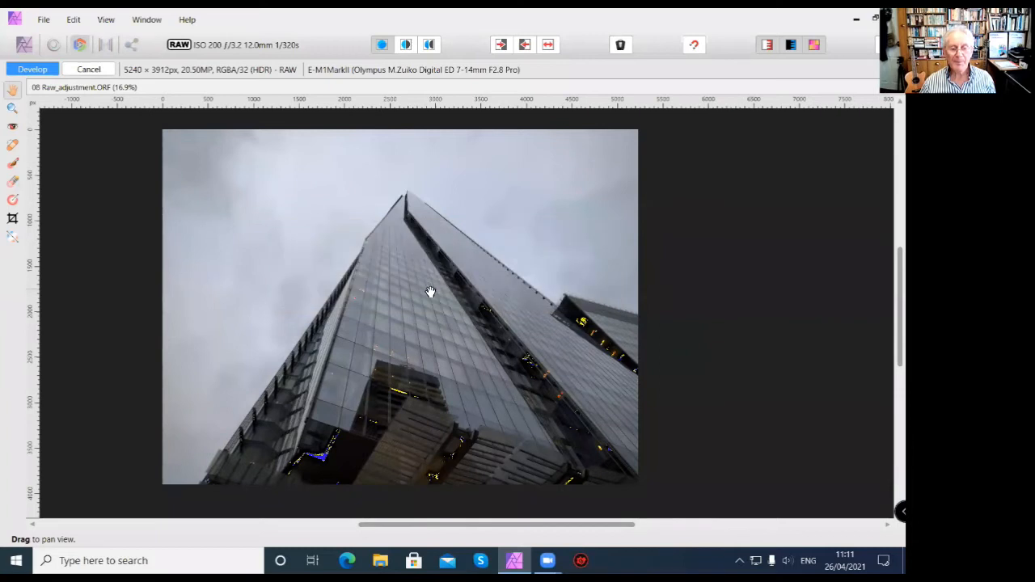
pyautogui.click(88, 70)
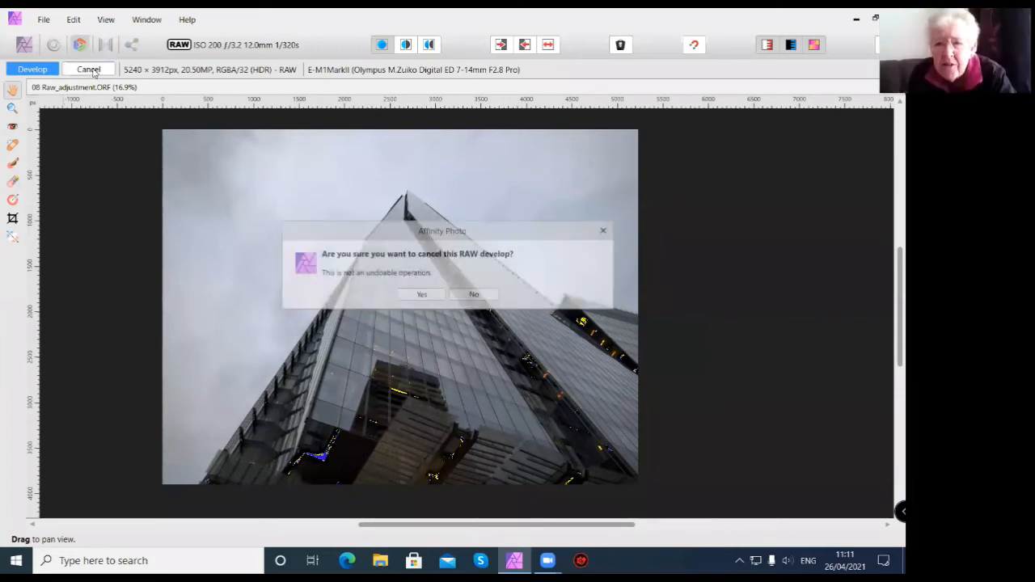
pyautogui.click(475, 296)
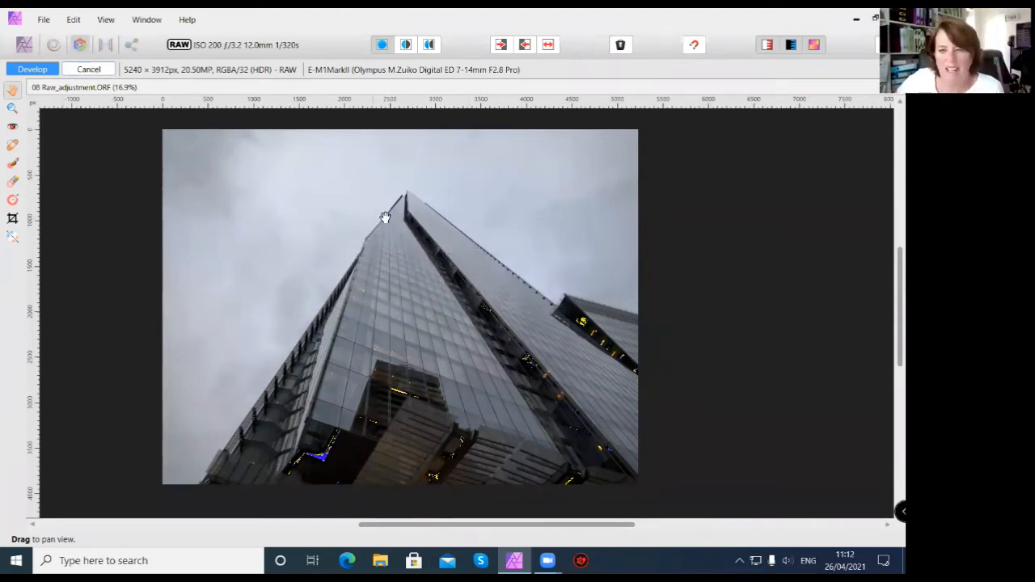
pyautogui.click(87, 69)
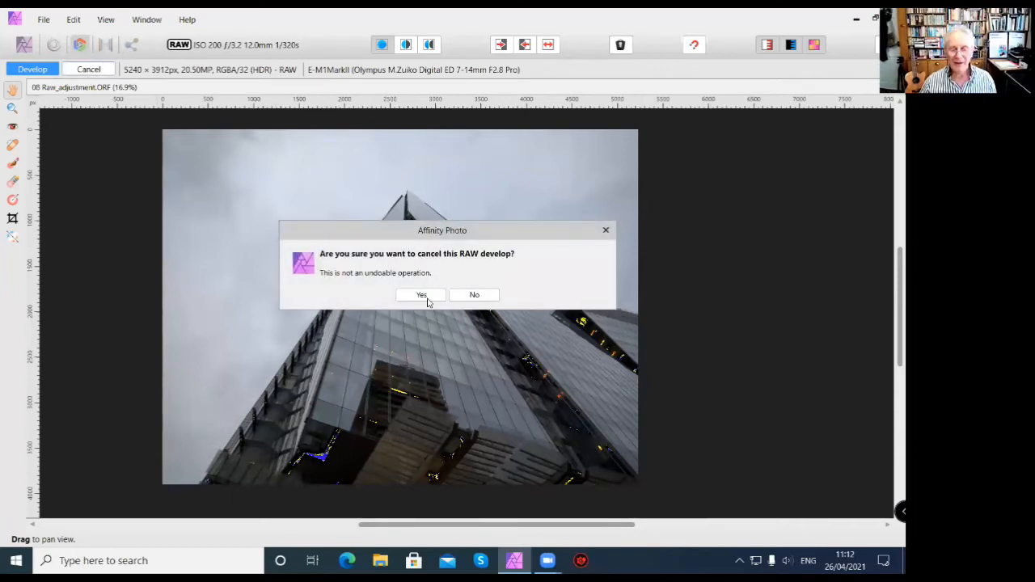
pyautogui.click(426, 297)
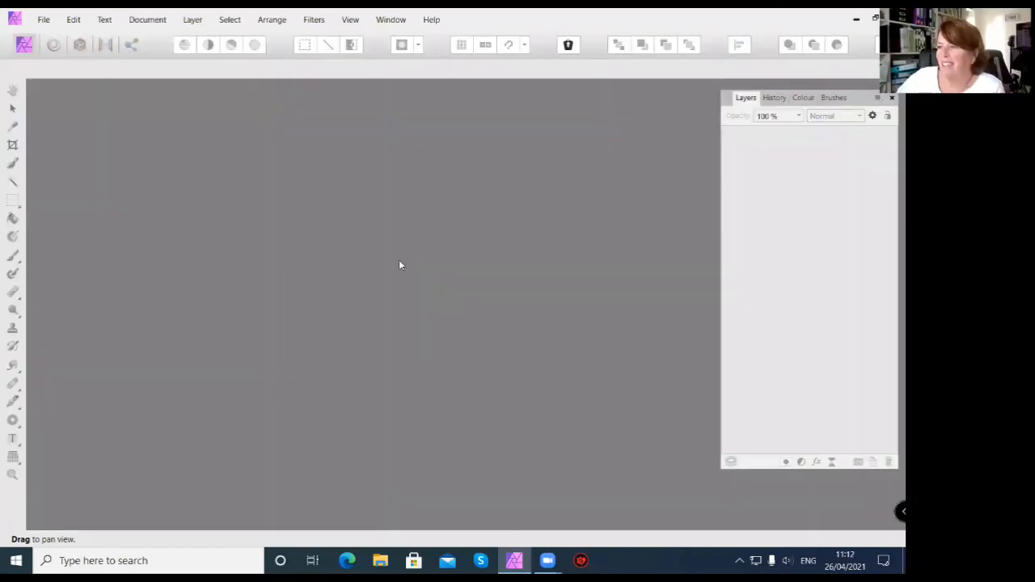
pyautogui.click(349, 20)
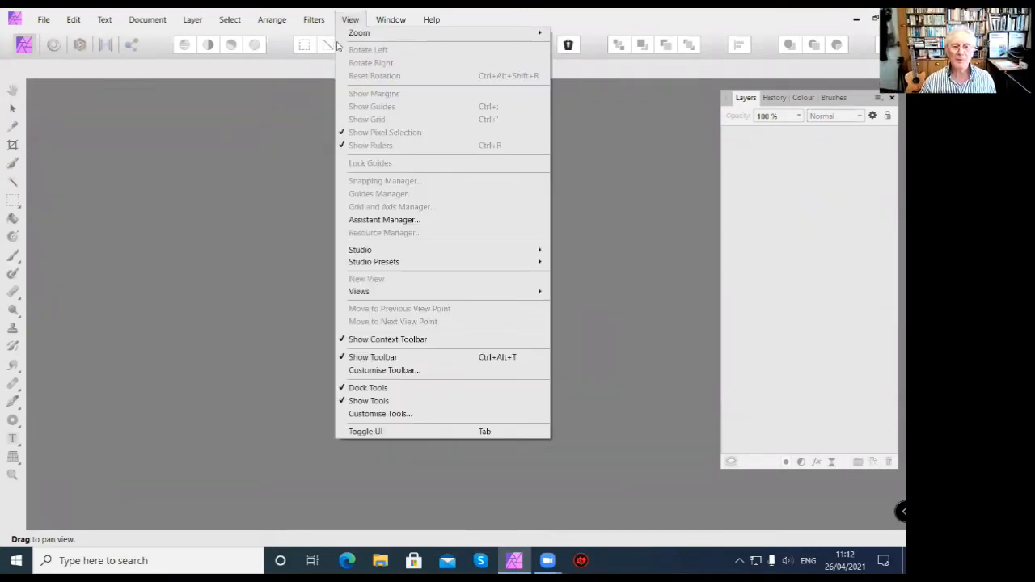
pyautogui.moveTo(370, 256)
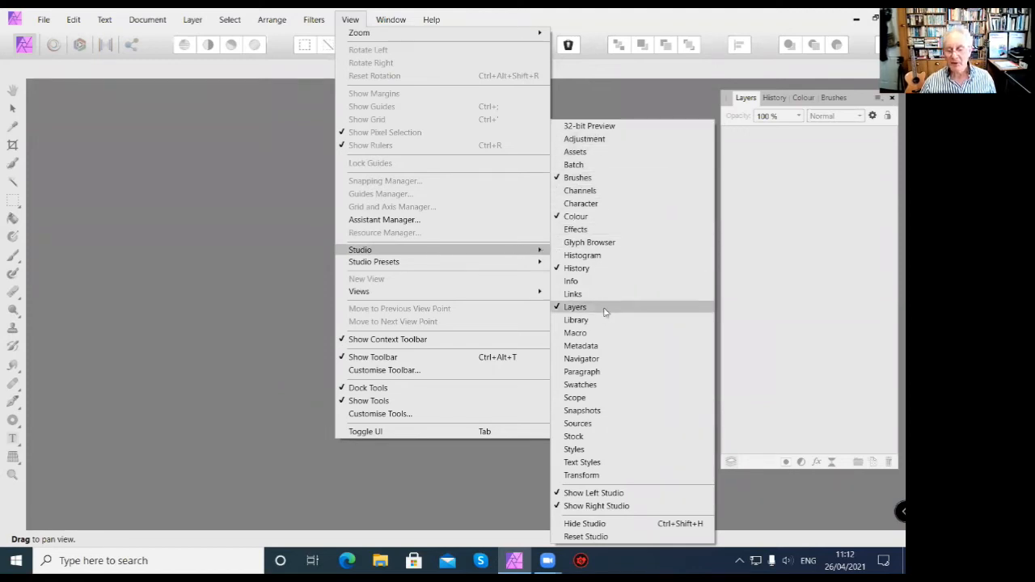
pyautogui.click(307, 138)
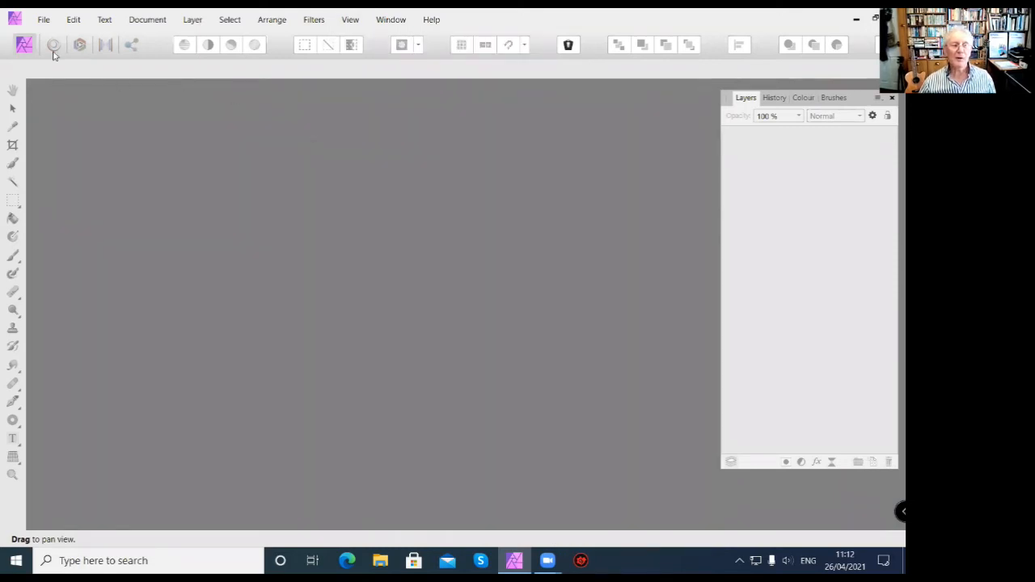
# Reopen the 08 Raw_adjustment photo from the 02 Lesson 02 folder.
pyautogui.click(43, 19)
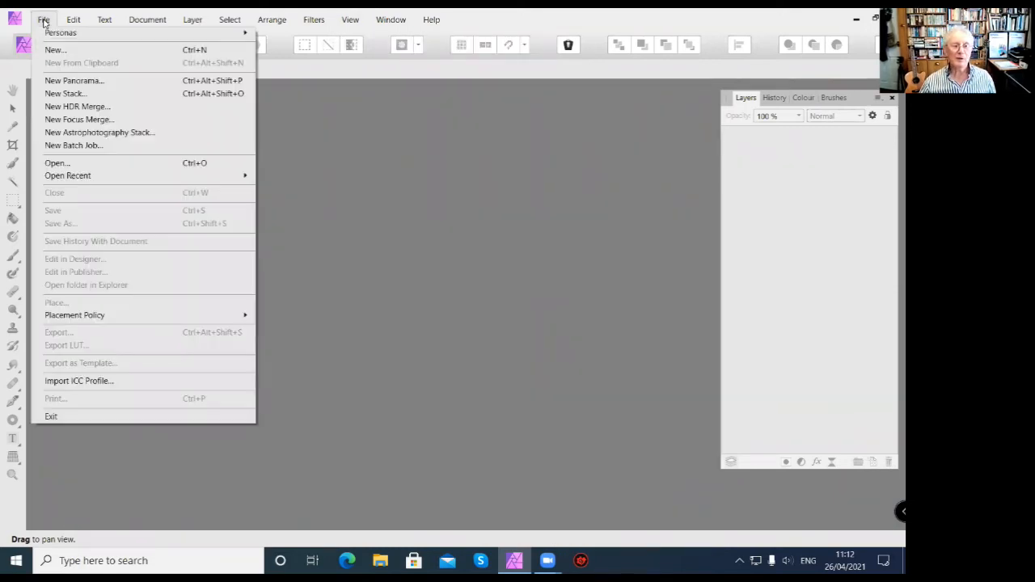
pyautogui.click(71, 164)
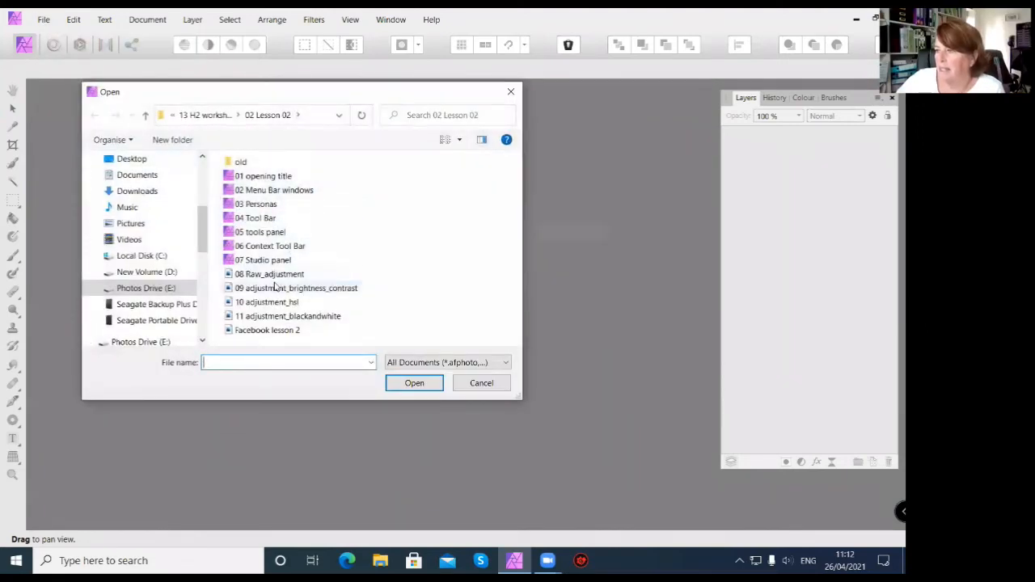
pyautogui.click(269, 275)
pyautogui.click(414, 383)
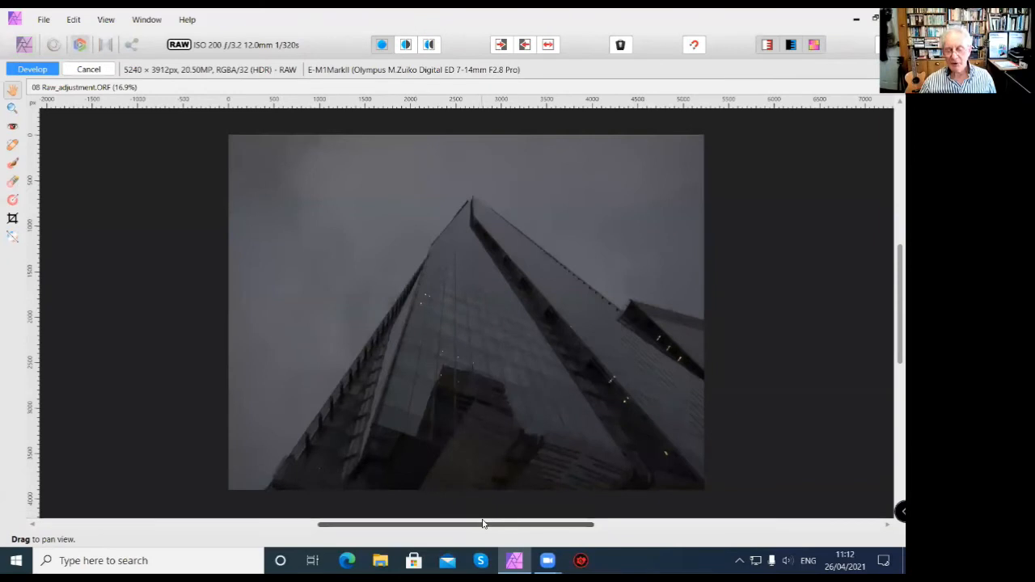
# Show the Basic Studio panel for developing the RAW photo.
pyautogui.moveTo(482, 525); pyautogui.dragTo(484, 526)
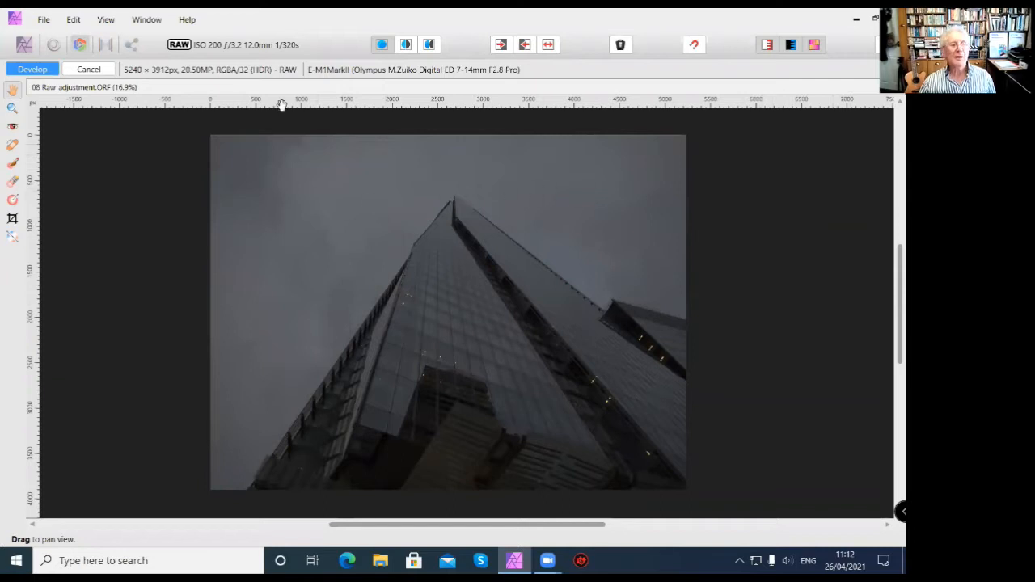
pyautogui.click(105, 25)
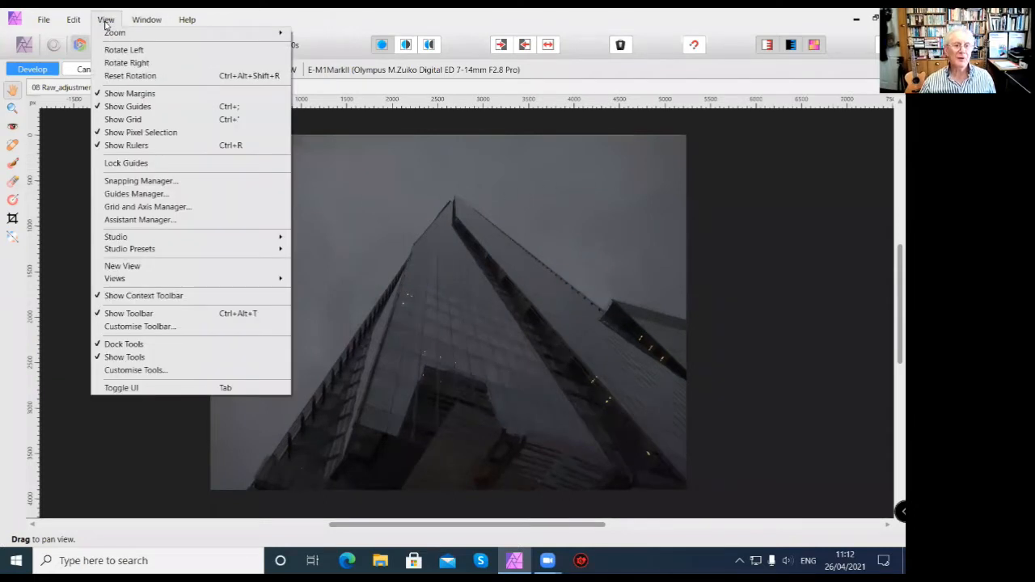
pyautogui.moveTo(141, 241)
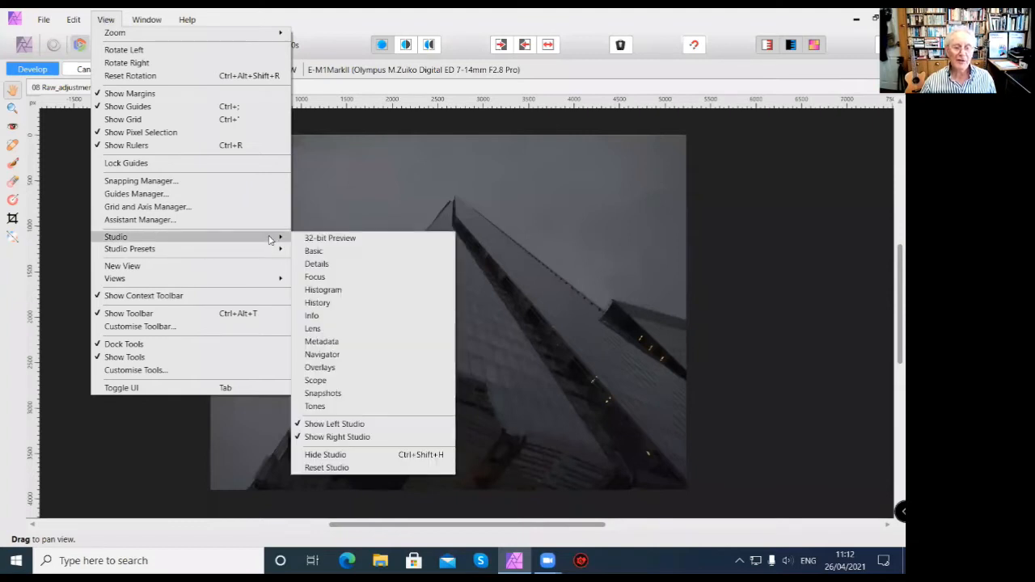
pyautogui.click(314, 254)
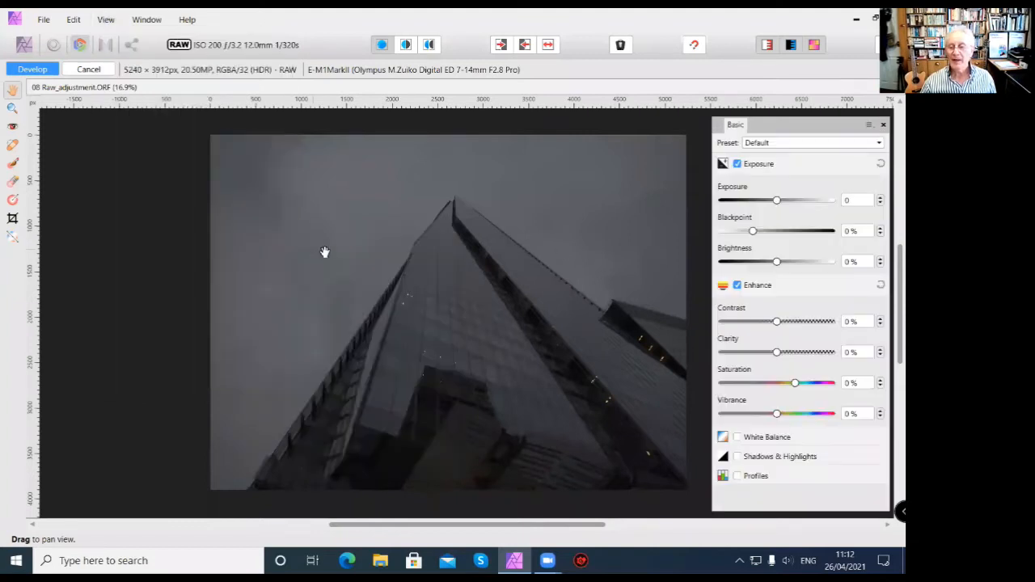
# Set Exposure to 2.672, Blackpoint to 9 %, Brightness to 5 %, Contrast to 19 %, Clarity to 27 % and Saturation to -12 %.
pyautogui.moveTo(775, 200); pyautogui.dragTo(805, 203)
pyautogui.moveTo(752, 231); pyautogui.dragTo(788, 262)
pyautogui.moveTo(777, 322); pyautogui.dragTo(797, 322)
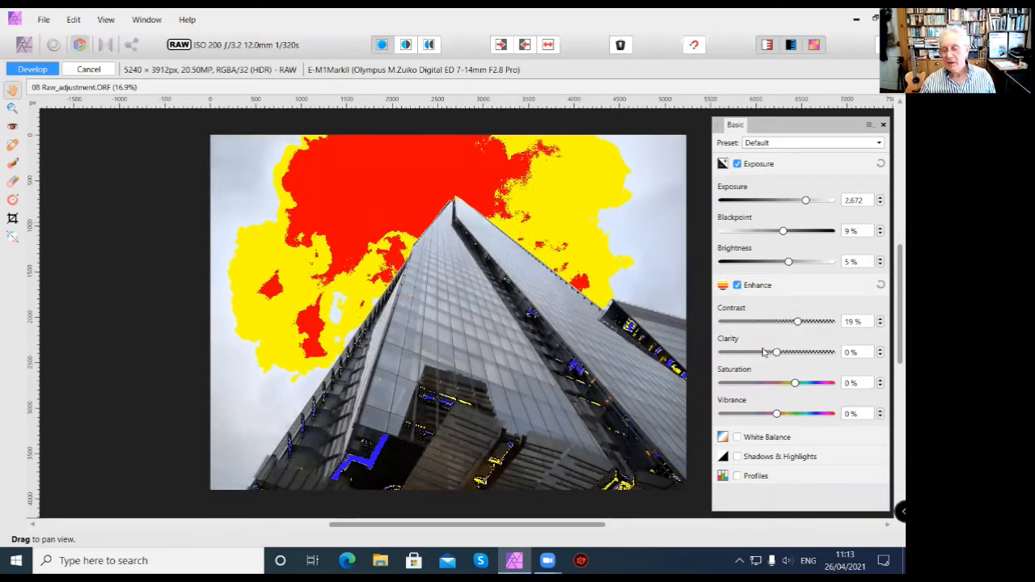
pyautogui.moveTo(776, 354); pyautogui.dragTo(786, 384)
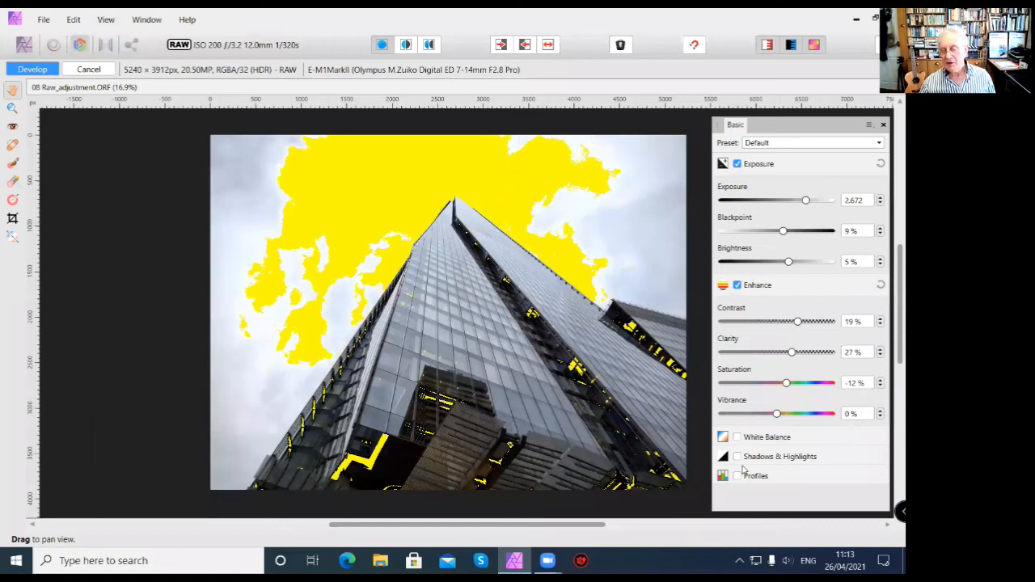
# Enable Shadows & Highlights, setting Shadows to 39 % and Highlights to -32 %.
pyautogui.click(737, 457)
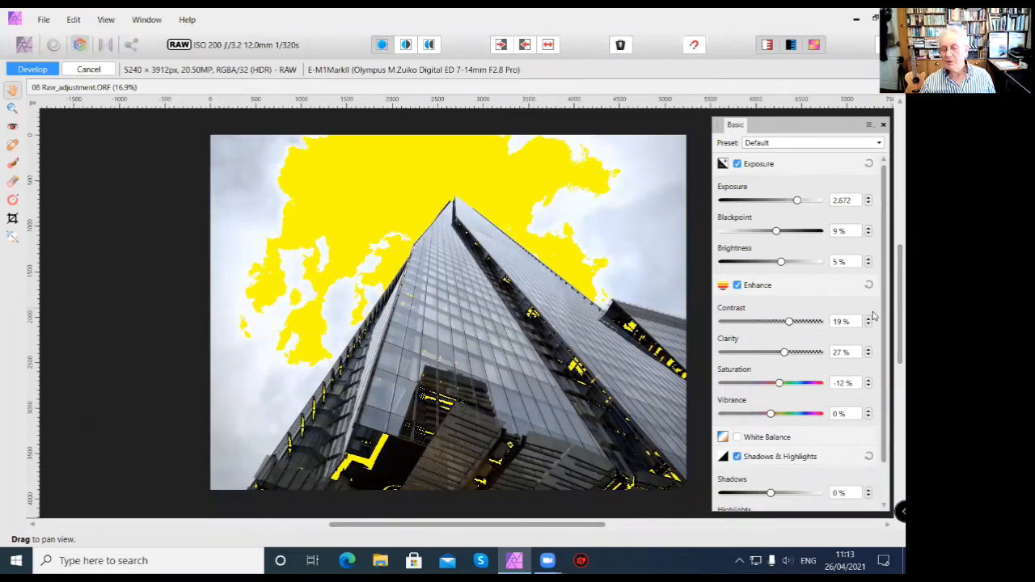
pyautogui.scroll(-2, 822, 380)
pyautogui.moveTo(770, 450); pyautogui.dragTo(790, 443)
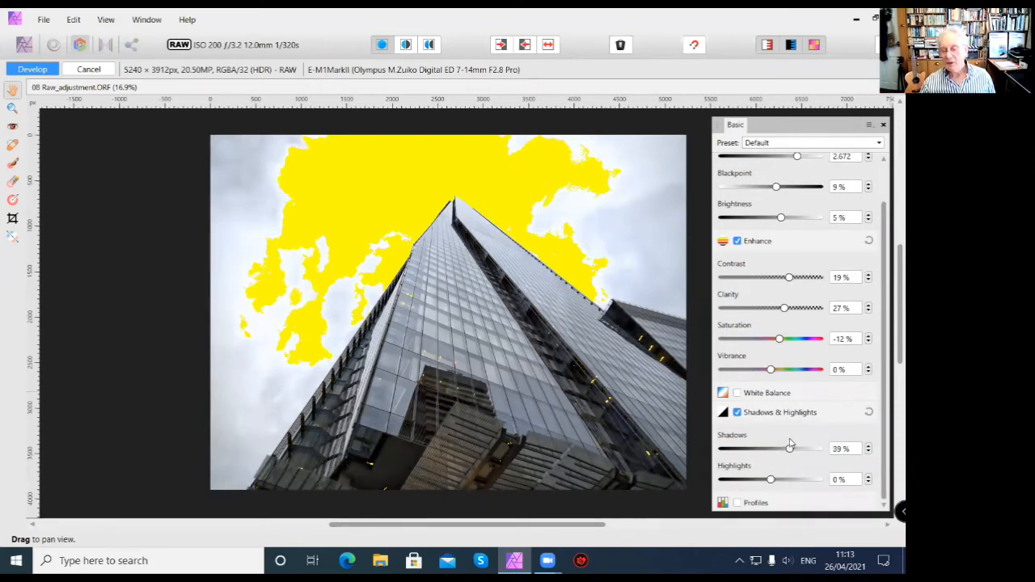
pyautogui.moveTo(771, 480)
pyautogui.mouseDown()
pyautogui.moveTo(790, 481)
pyautogui.moveTo(754, 479)
pyautogui.mouseUp()
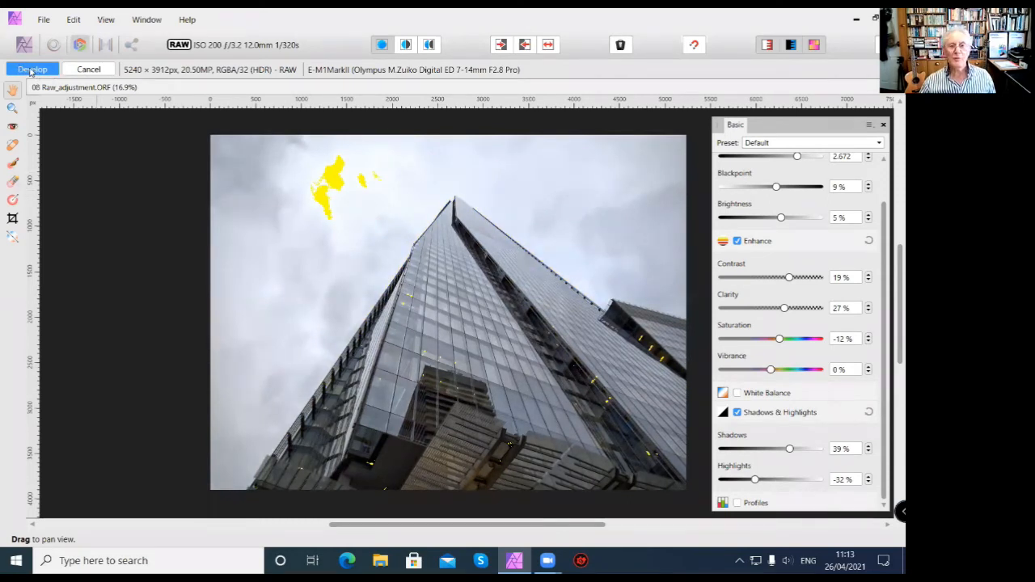
# Develop the adjusted RAW photo and move the floating Layers panel group slightly down, clear of the rulers.
pyautogui.click(20, 72)
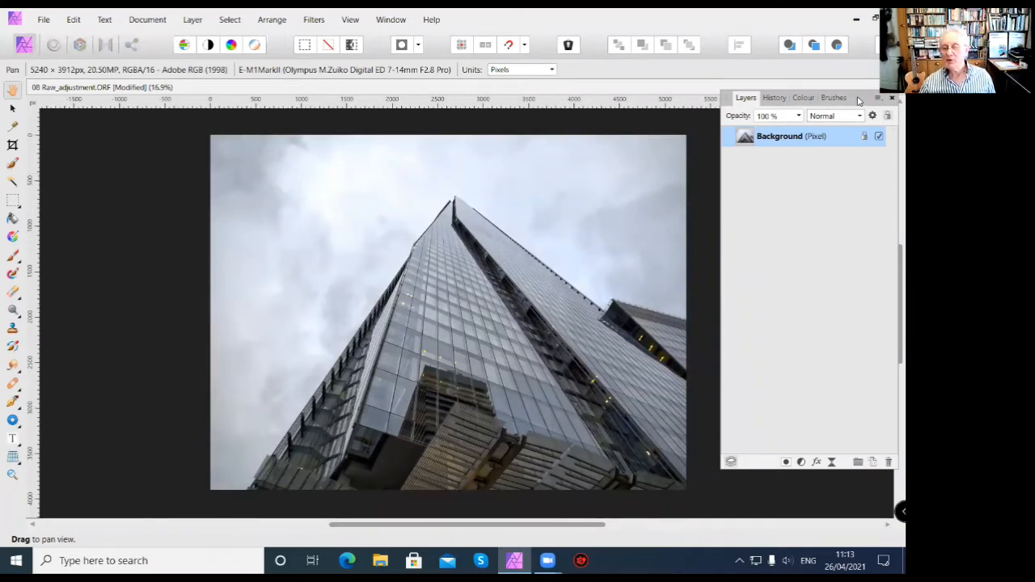
pyautogui.moveTo(859, 99); pyautogui.dragTo(850, 123)
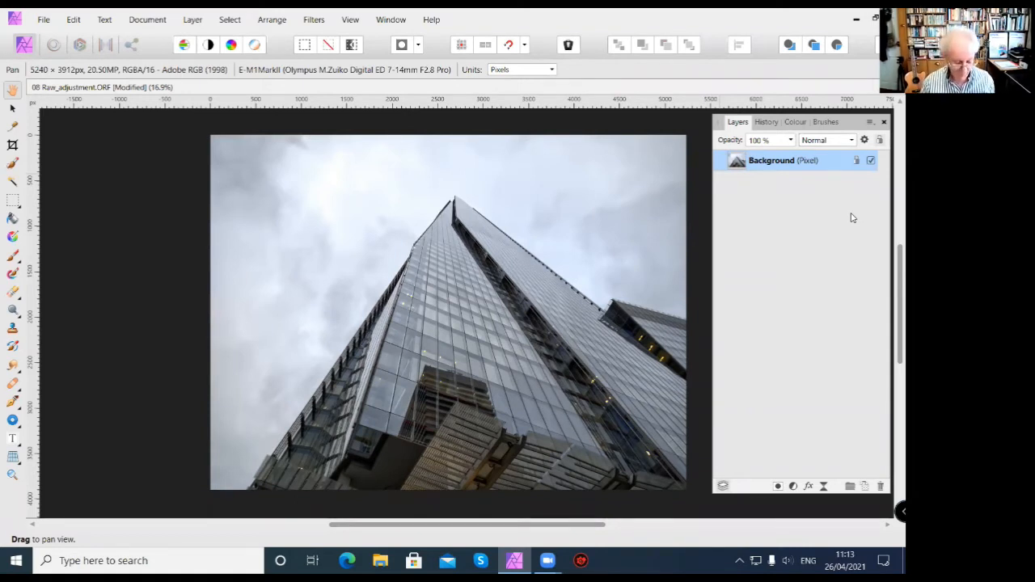
# Close the developed 08 Raw_adjustment photo without saving its changes.
pyautogui.hotkey('ctrl', 'w')
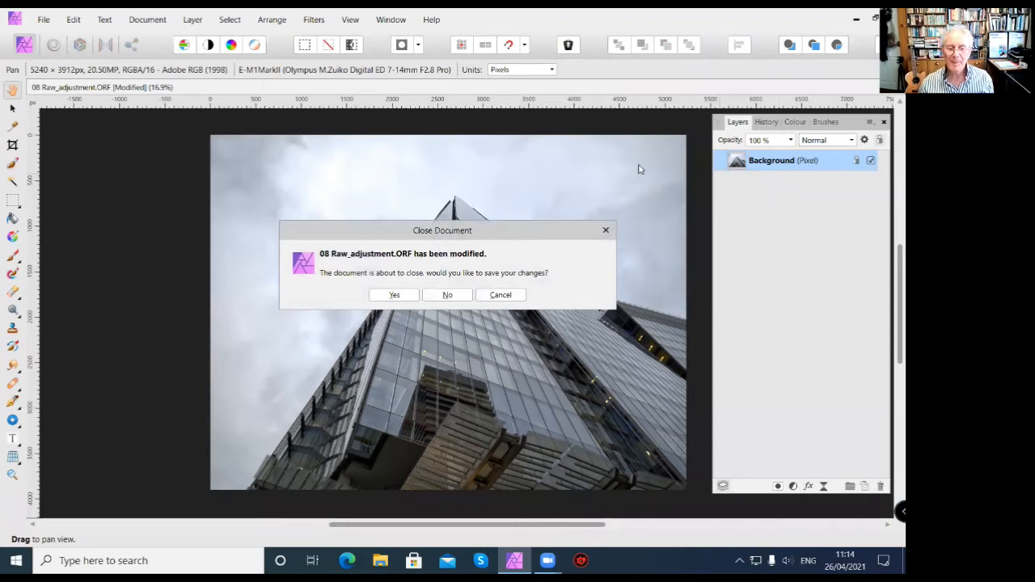
pyautogui.click(451, 295)
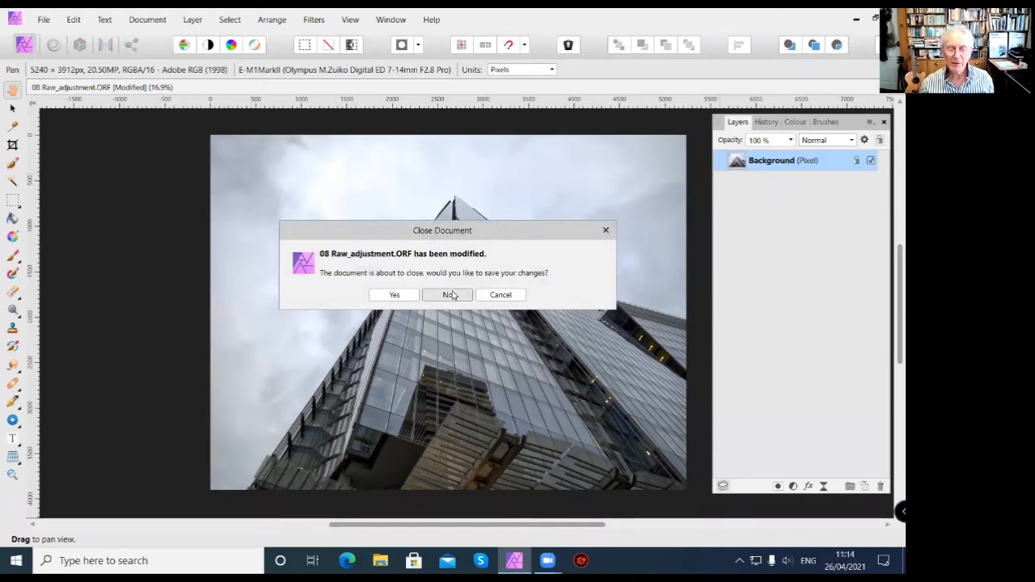
pyautogui.click(410, 298)
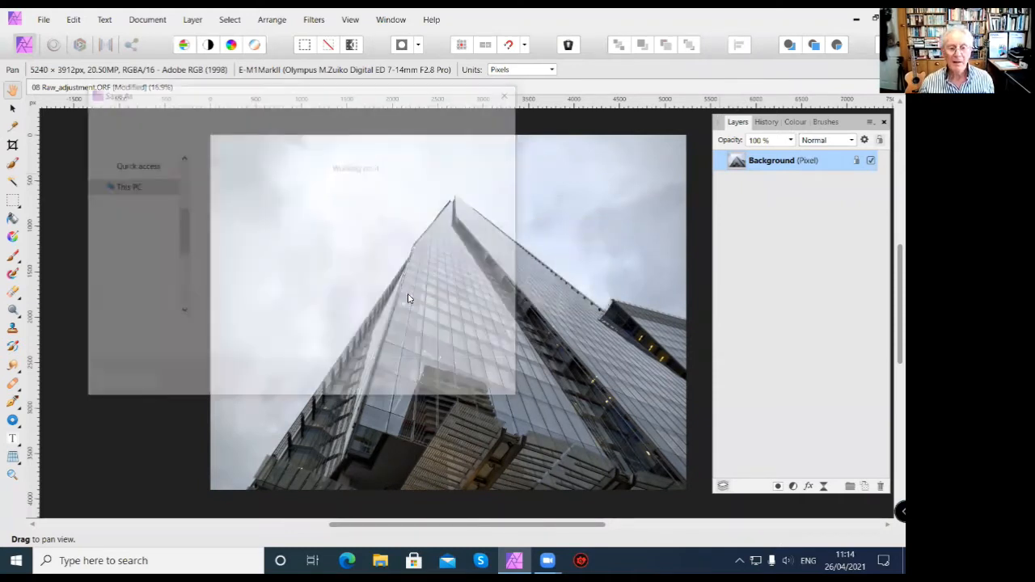
pyautogui.click(491, 380)
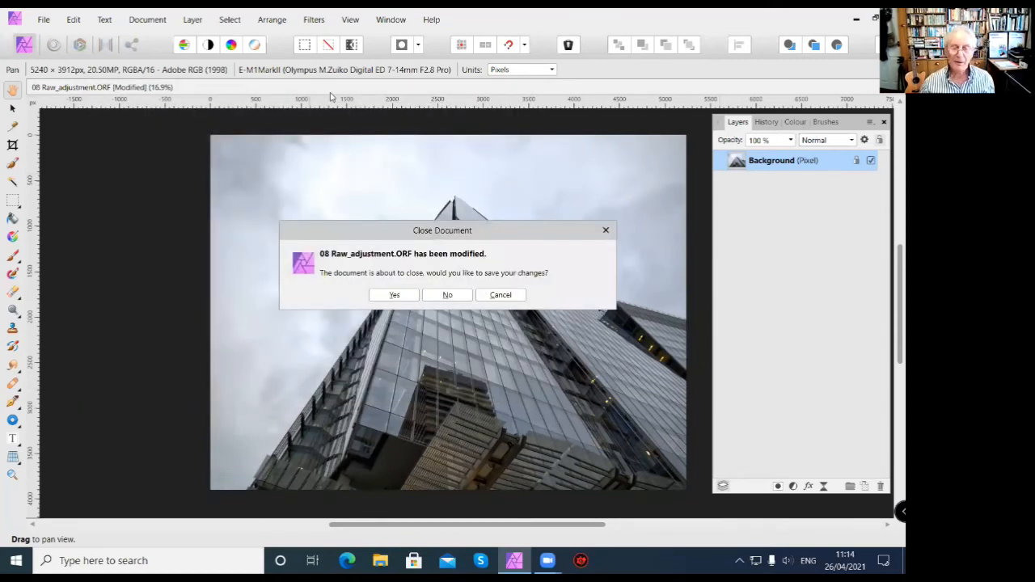
pyautogui.click(457, 299)
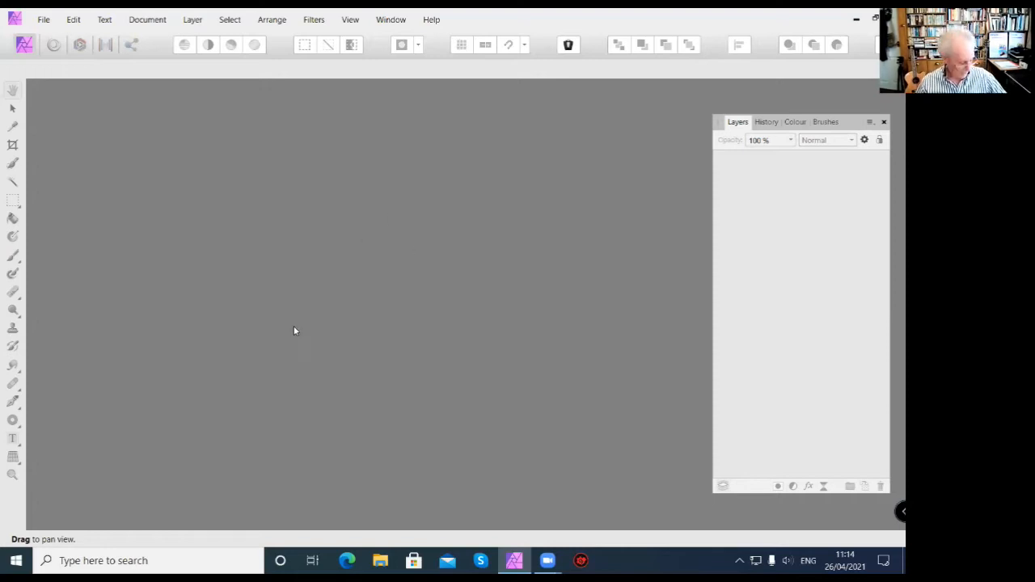
# Open the 09 adjustment_brightness_contrast photo and bring the whole image into view beside the Layers panel.
pyautogui.click(44, 23)
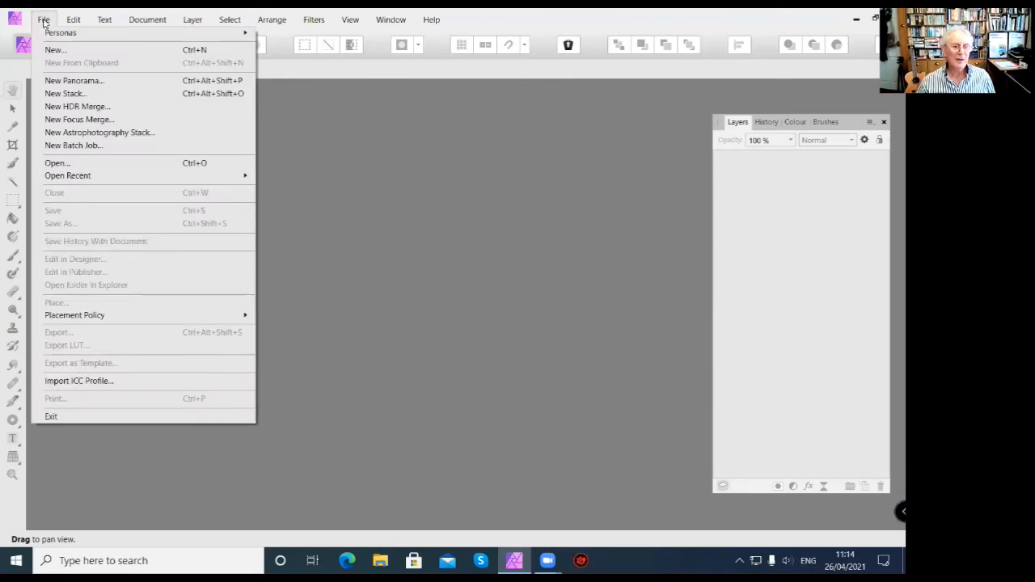
pyautogui.click(71, 162)
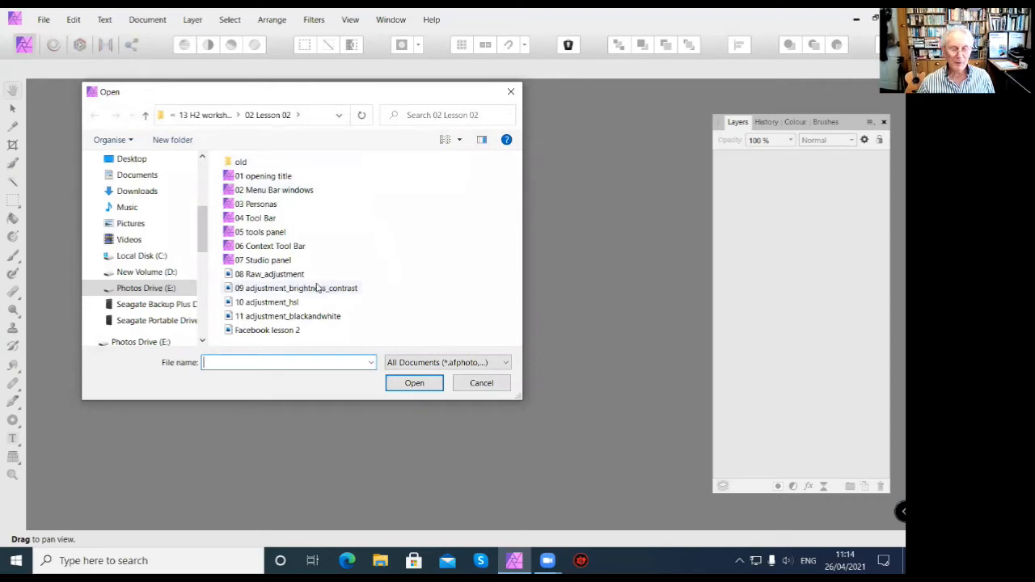
pyautogui.click(275, 292)
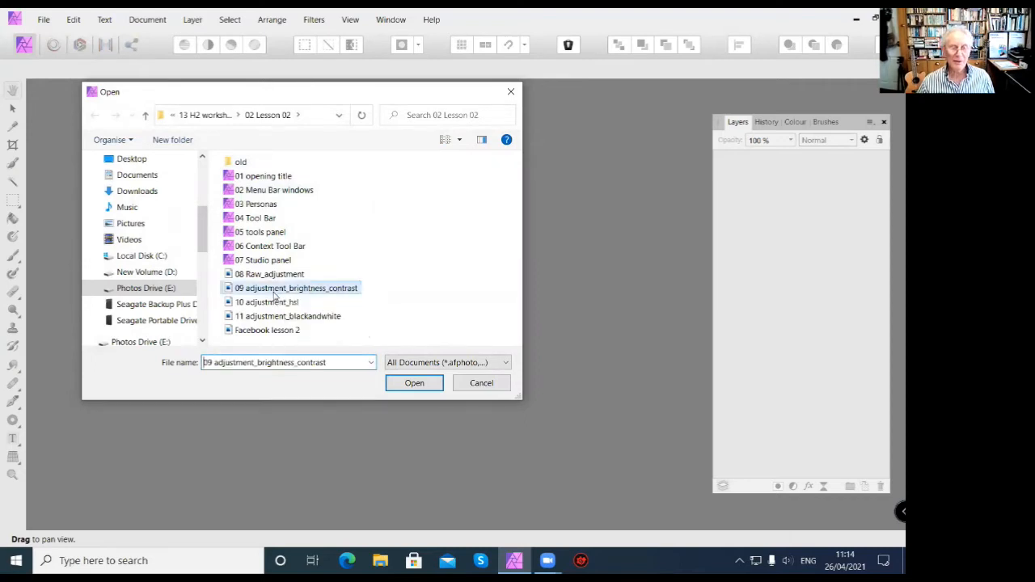
pyautogui.click(428, 384)
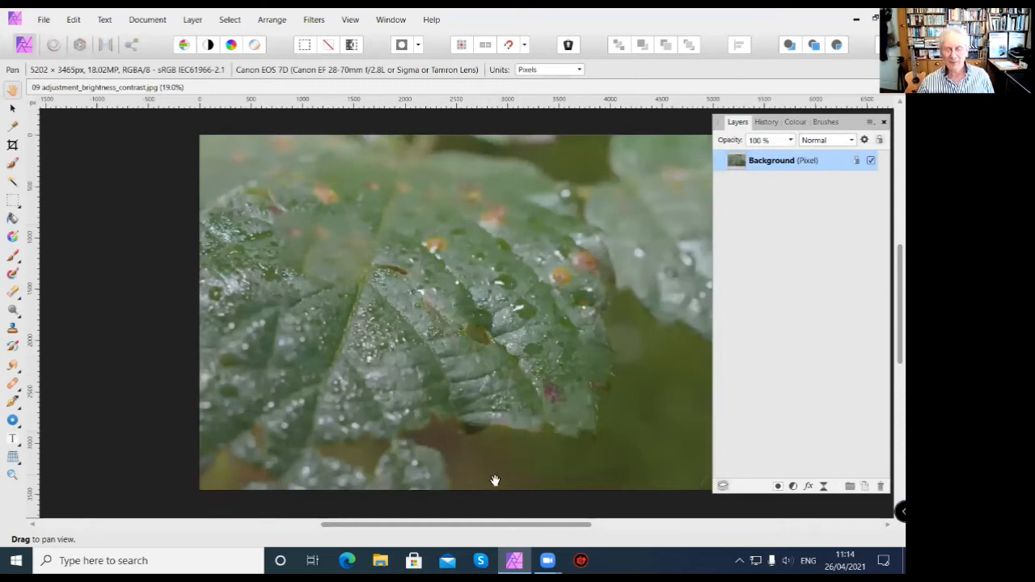
pyautogui.moveTo(504, 525); pyautogui.dragTo(543, 524)
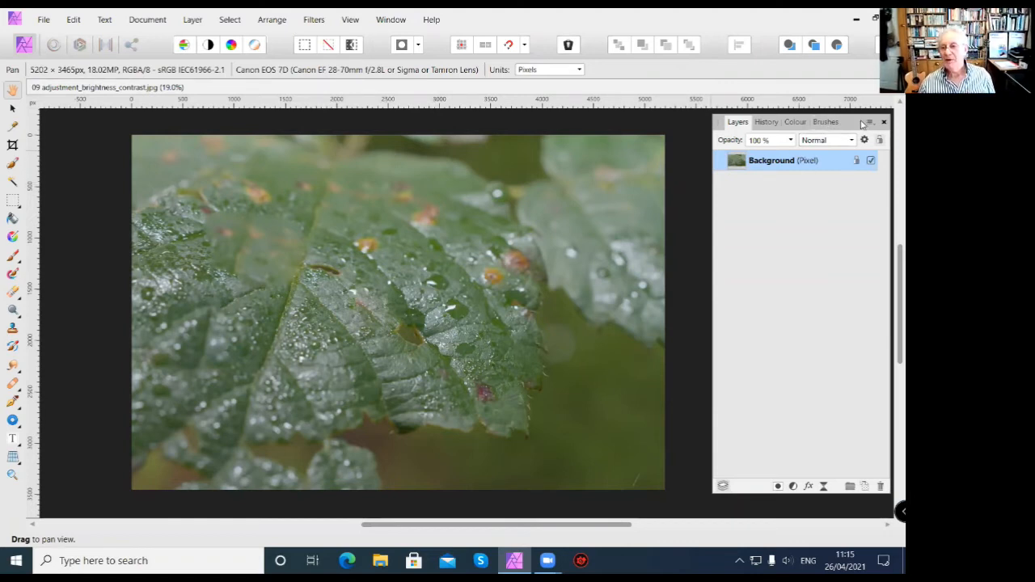
# Nudge the floating panel group slightly and look through its History, Colour and Brushes panels before returning to Layers.
pyautogui.moveTo(847, 127); pyautogui.dragTo(841, 127)
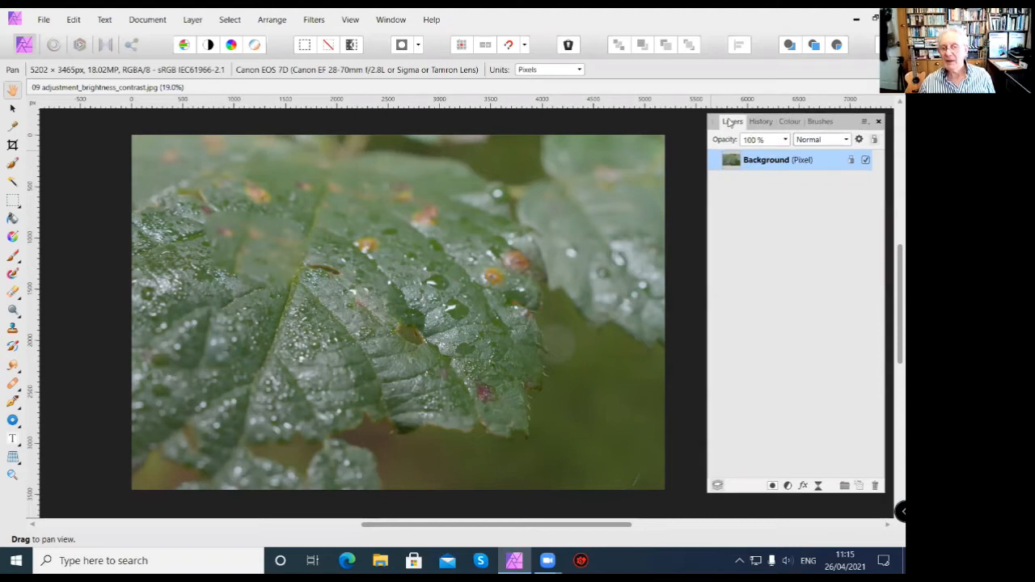
pyautogui.click(754, 123)
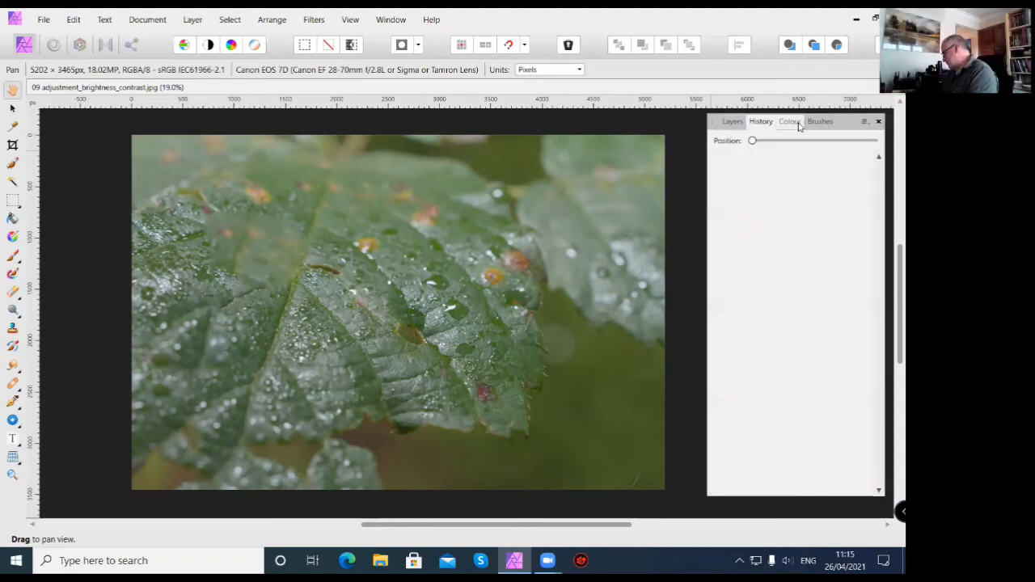
pyautogui.click(796, 123)
pyautogui.click(820, 122)
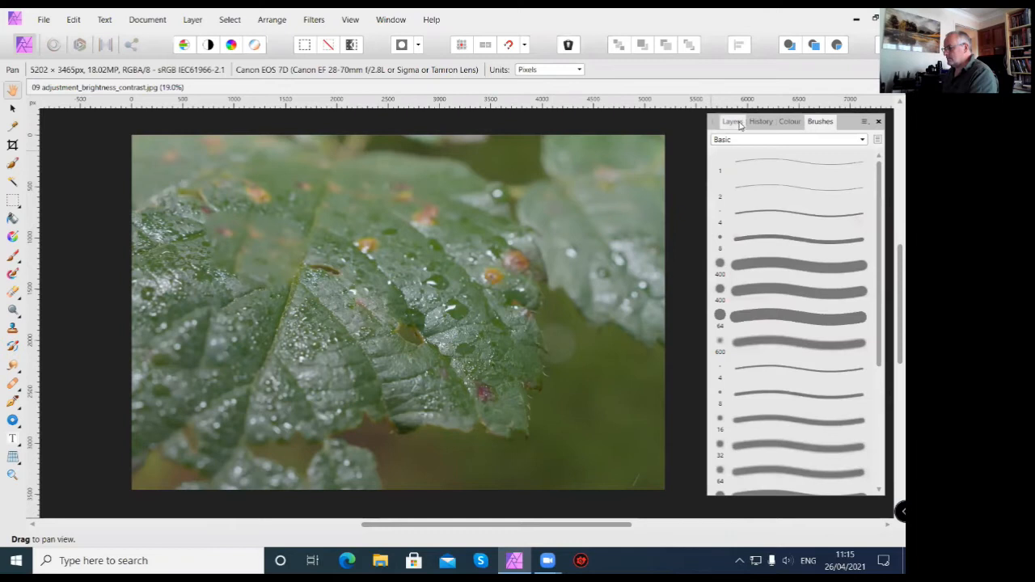
pyautogui.click(731, 122)
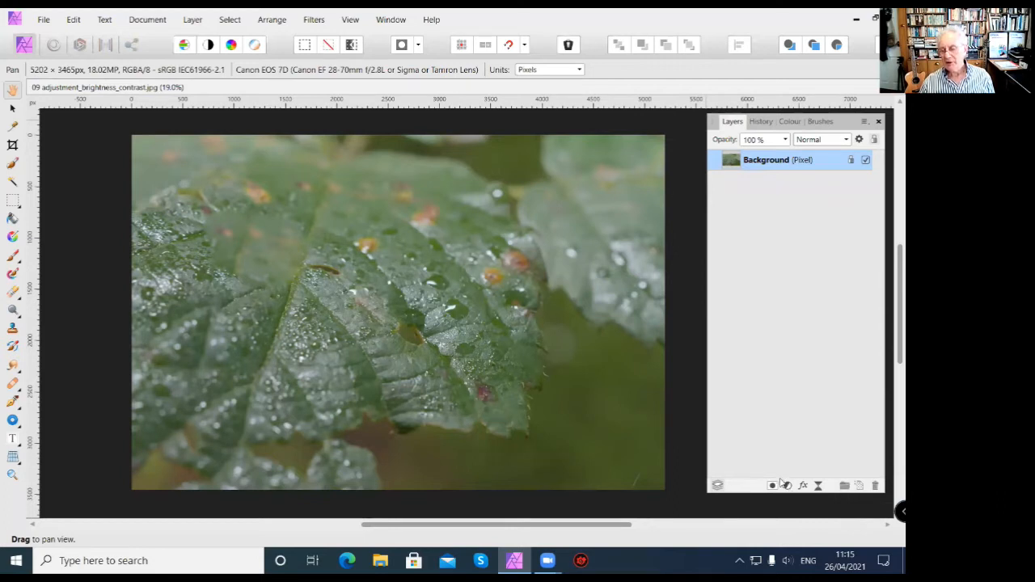
# Add an HSL adjustment layer and a Brightness and Contrast adjustment layer above the Background, keeping their default values.
pyautogui.click(788, 486)
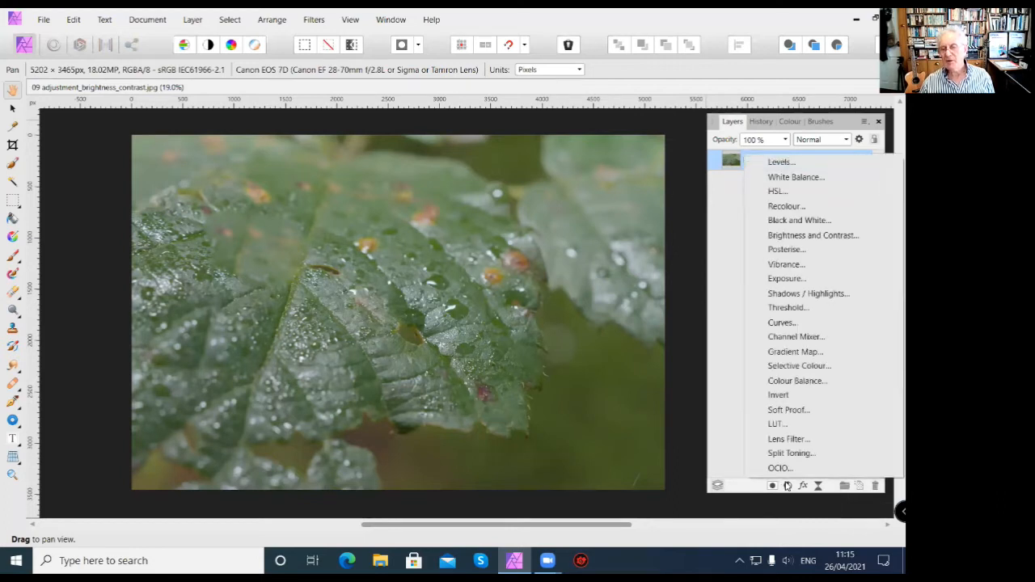
pyautogui.click(844, 192)
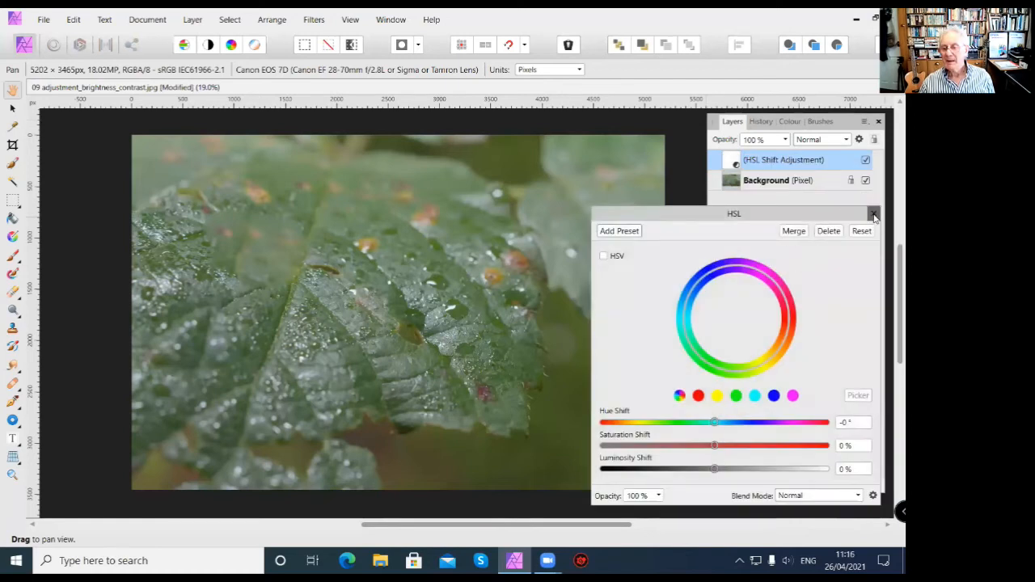
pyautogui.click(873, 215)
pyautogui.click(788, 486)
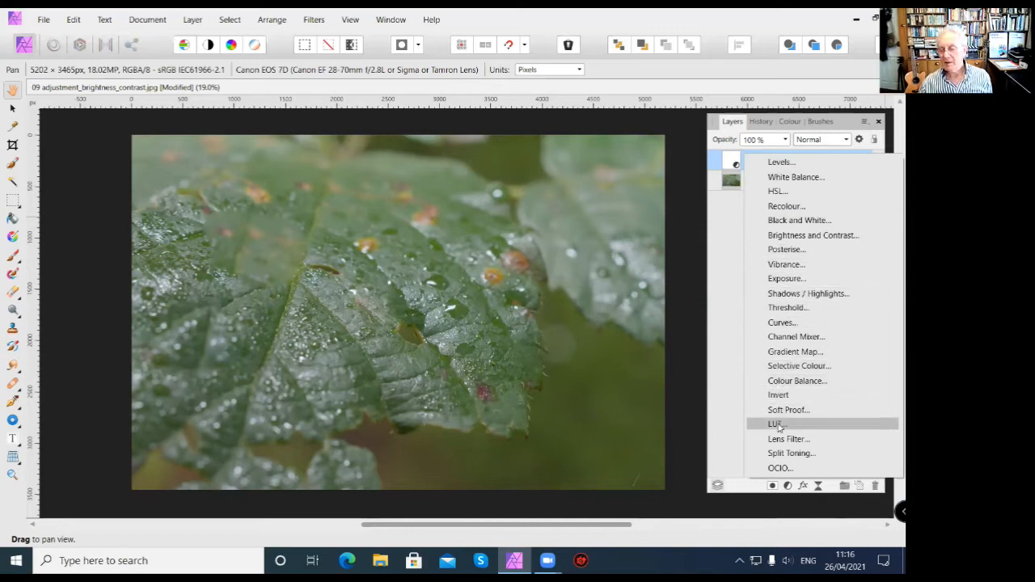
pyautogui.click(805, 235)
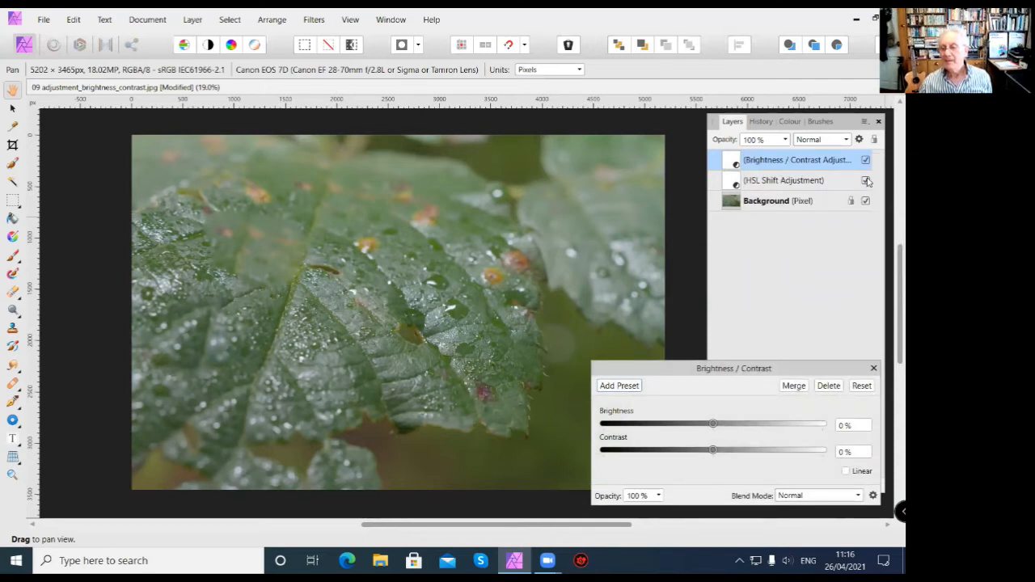
# Delete the HSL Shift adjustment layer from the layer stack.
pyautogui.click(841, 184)
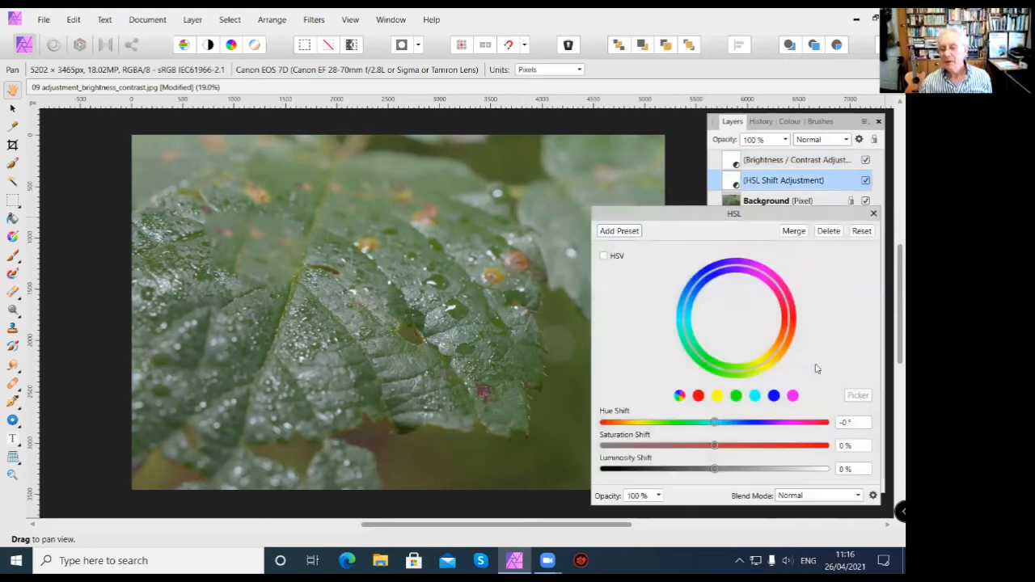
pyautogui.moveTo(778, 219); pyautogui.dragTo(604, 220)
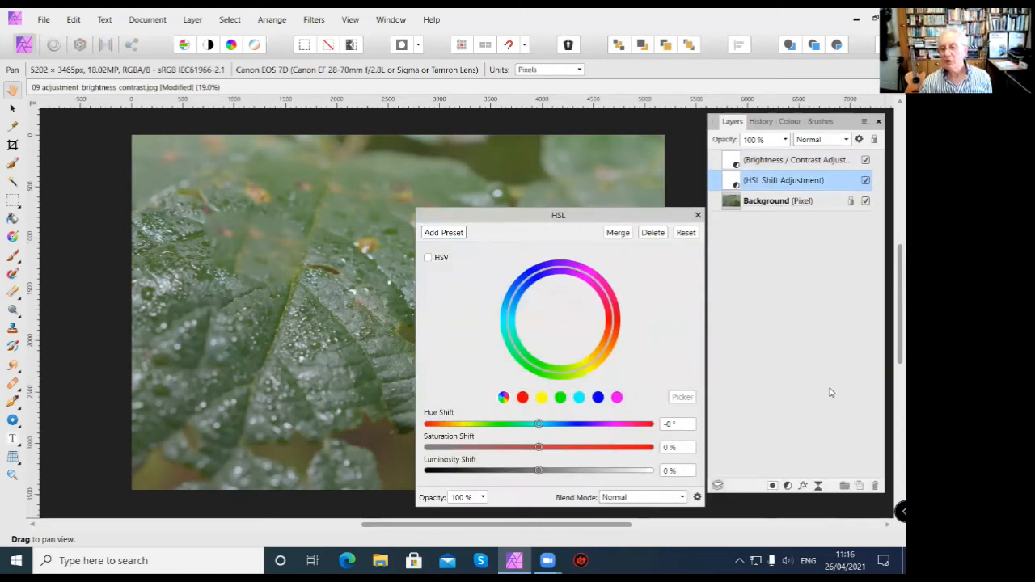
pyautogui.click(877, 486)
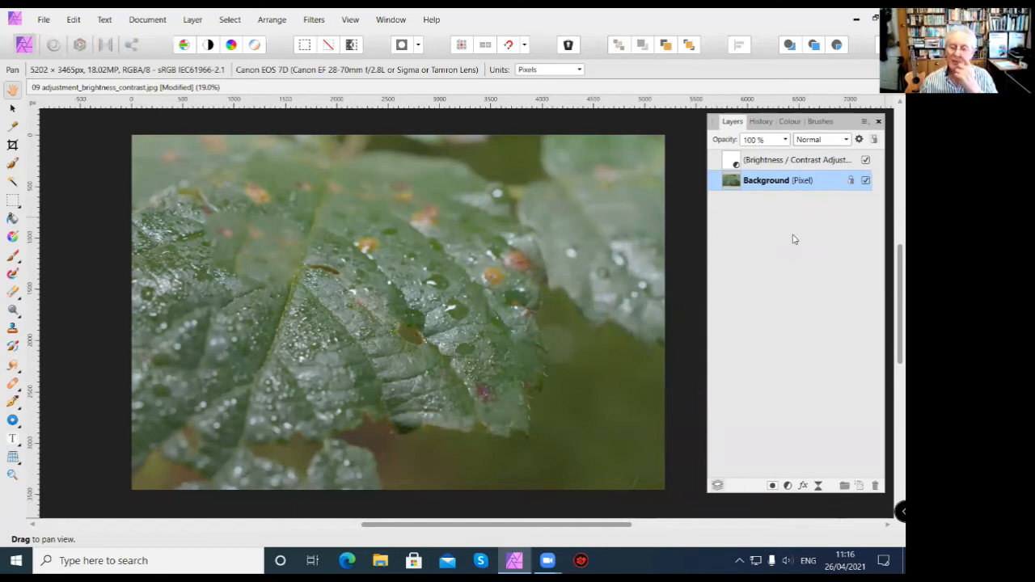
# Reopen the Brightness / Contrast adjustment's settings and set Brightness to 10 %.
pyautogui.click(809, 165)
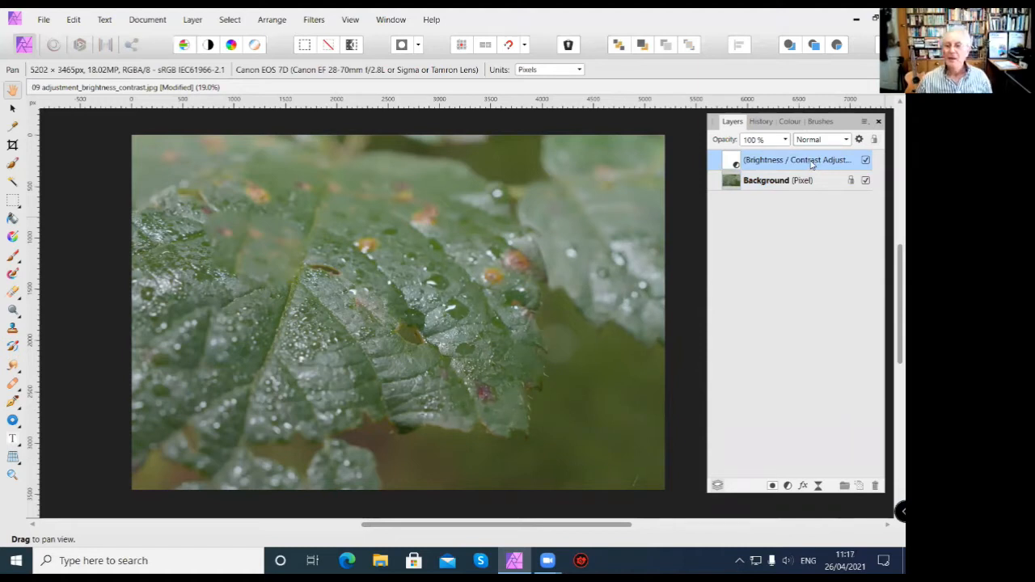
pyautogui.doubleClick(732, 162)
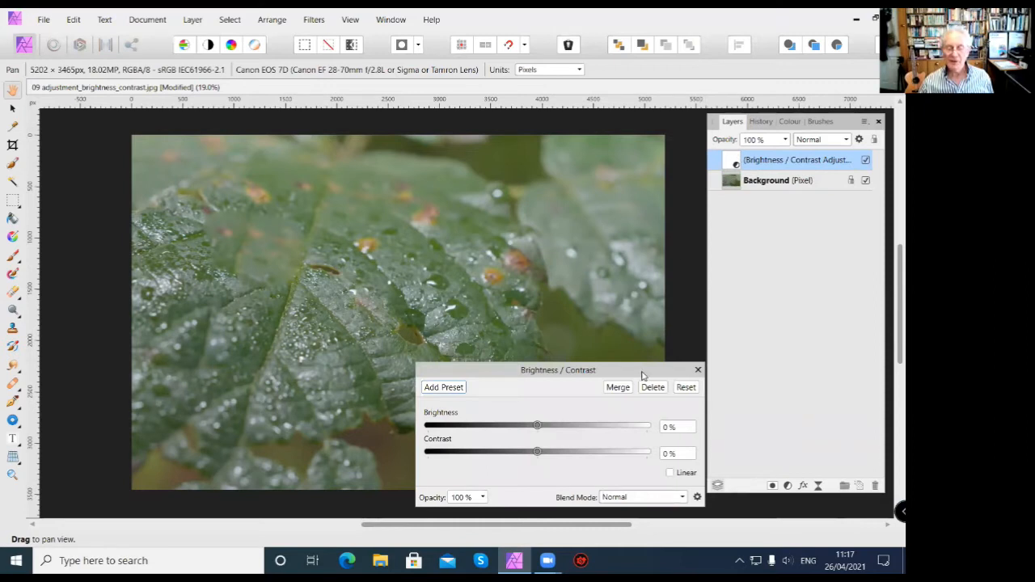
pyautogui.moveTo(643, 375); pyautogui.dragTo(593, 234)
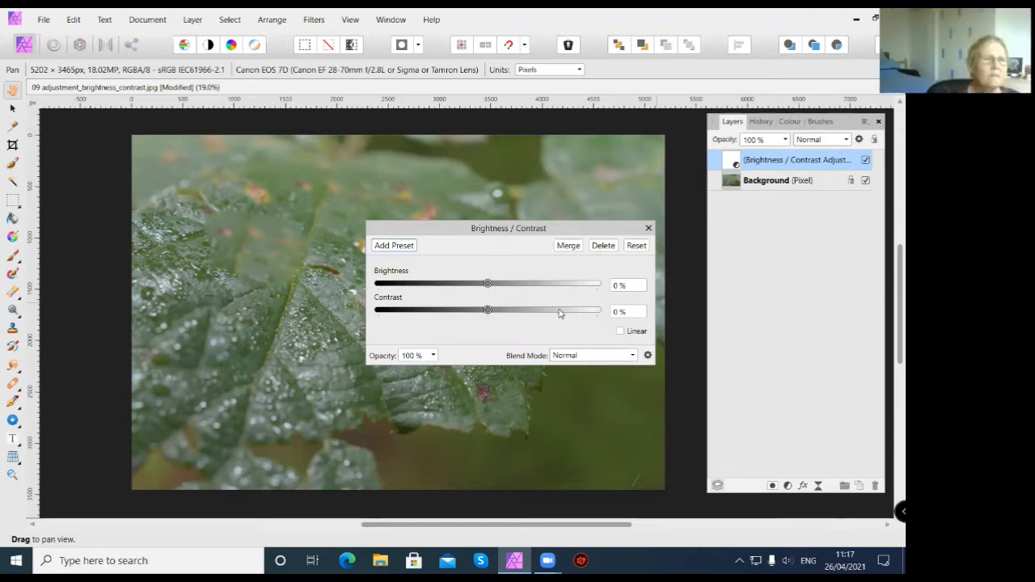
pyautogui.click(618, 289)
pyautogui.write('10')
pyautogui.press('Return')
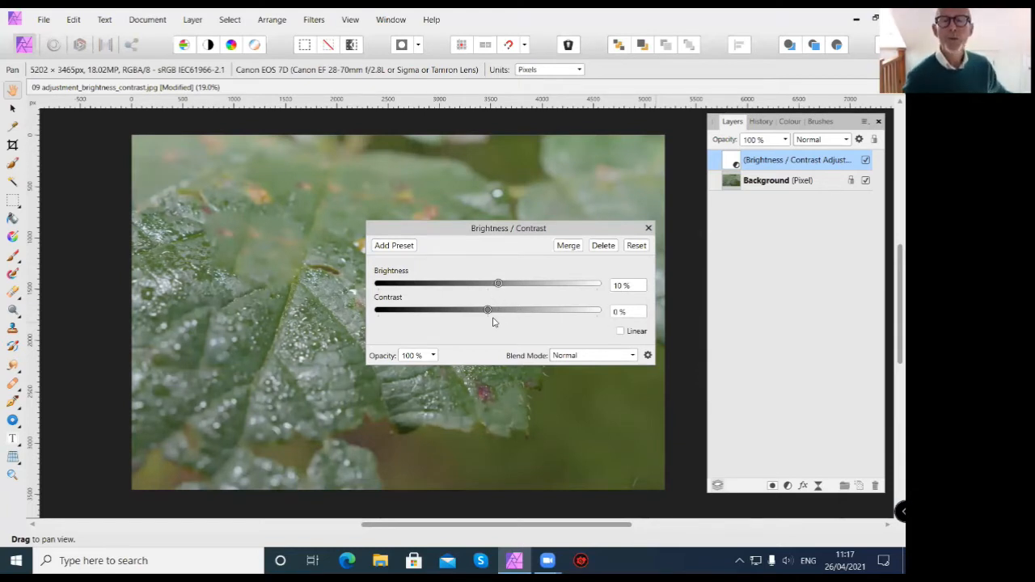
# Set the adjustment's Contrast to 100 %.
pyautogui.moveTo(486, 311)
pyautogui.mouseDown()
pyautogui.moveTo(592, 315)
pyautogui.moveTo(493, 320)
pyautogui.mouseUp()
pyautogui.click(618, 311)
pyautogui.write('100')
pyautogui.press('Return')
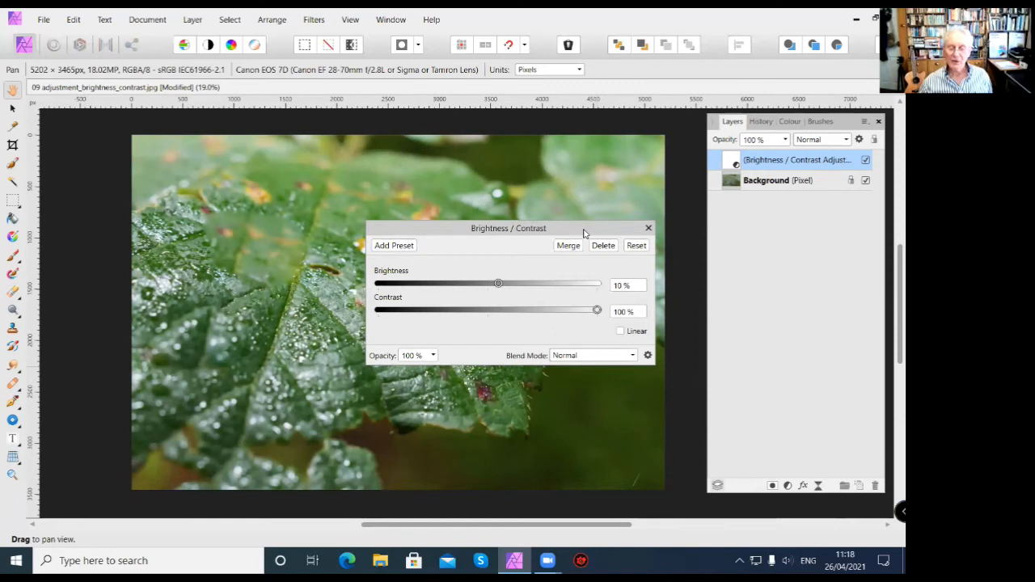
# Move the Brightness / Contrast dialog lower on the photo and set Brightness to 8 %.
pyautogui.moveTo(584, 234); pyautogui.dragTo(595, 330)
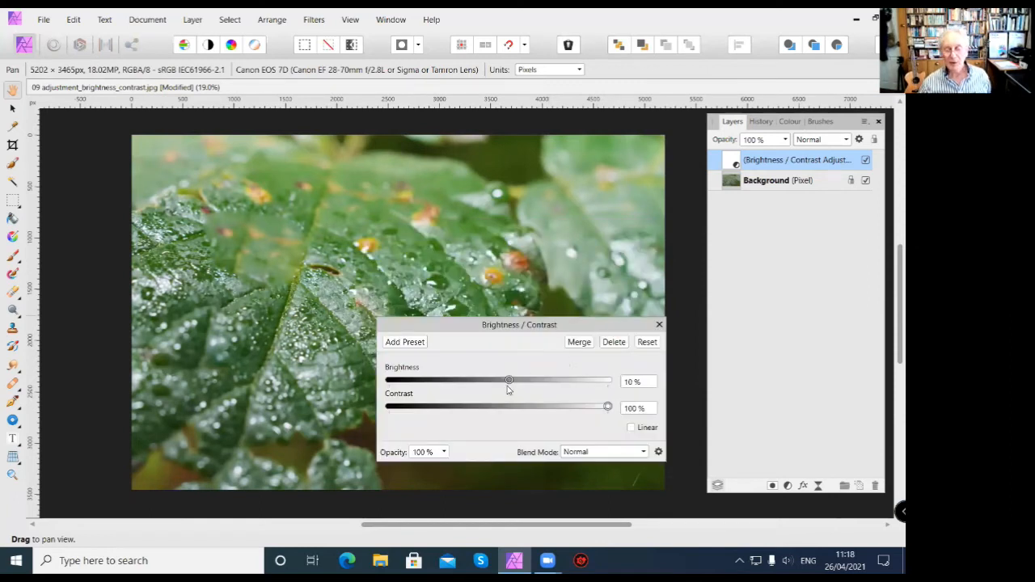
pyautogui.moveTo(509, 380)
pyautogui.mouseDown()
pyautogui.moveTo(538, 380)
pyautogui.moveTo(496, 380)
pyautogui.moveTo(508, 380)
pyautogui.mouseUp()
pyautogui.moveTo(501, 381); pyautogui.dragTo(507, 380)
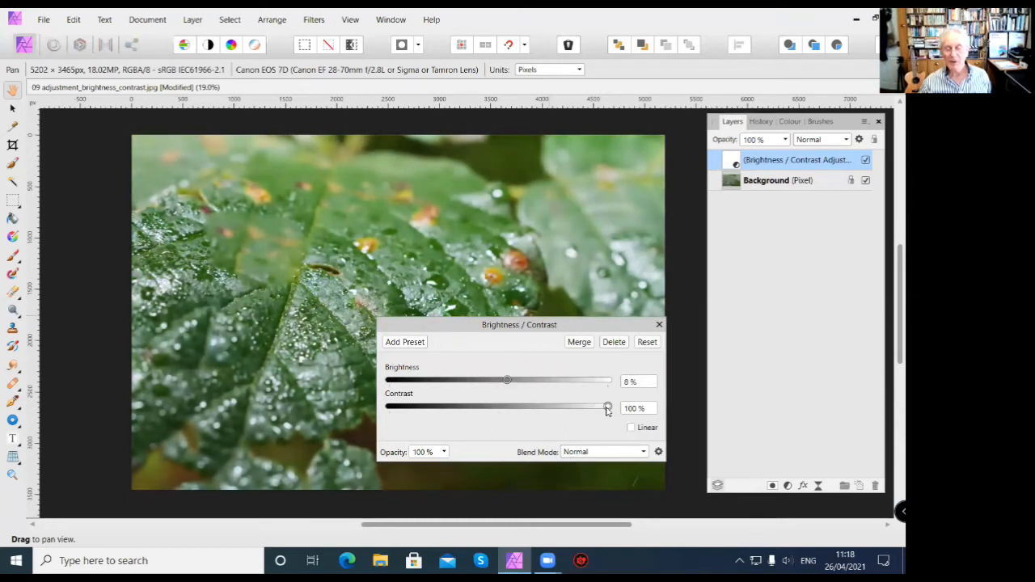
# Try the adjustment's opacity range and look through its blend modes, keeping 100 % opacity and Normal.
pyautogui.click(444, 453)
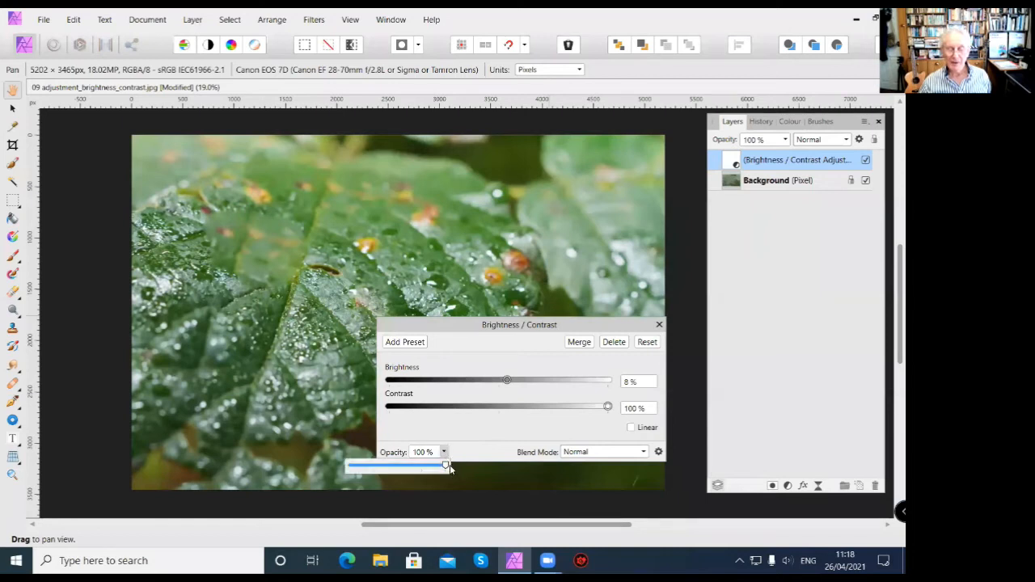
pyautogui.moveTo(445, 467); pyautogui.dragTo(489, 465)
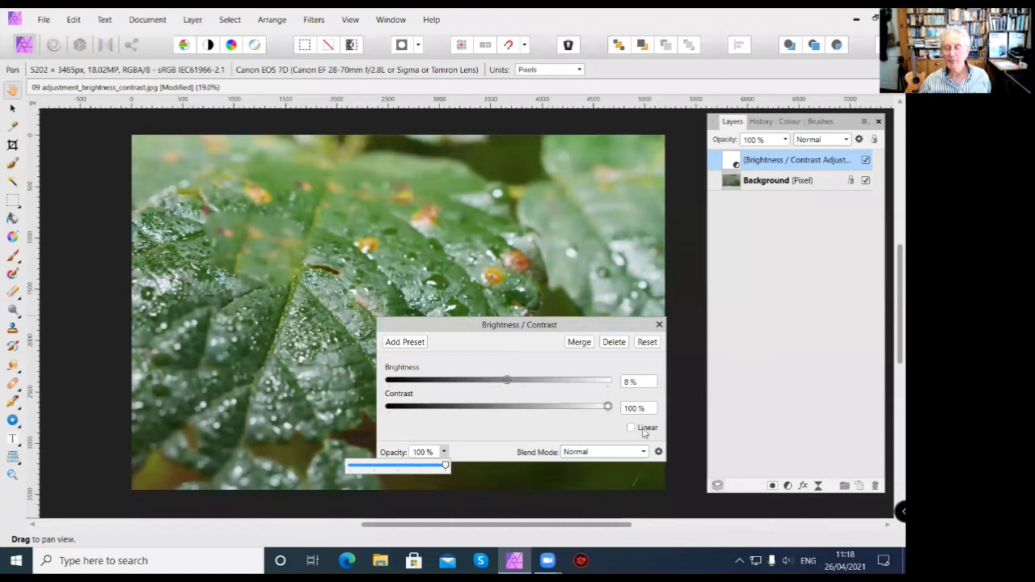
pyautogui.click(644, 453)
pyautogui.click(644, 453)
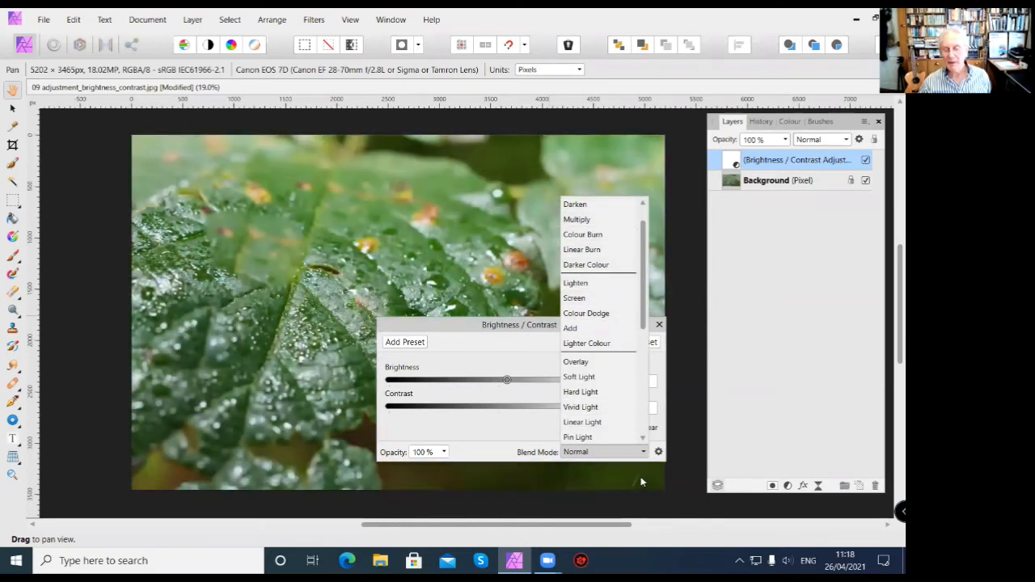
pyautogui.click(614, 451)
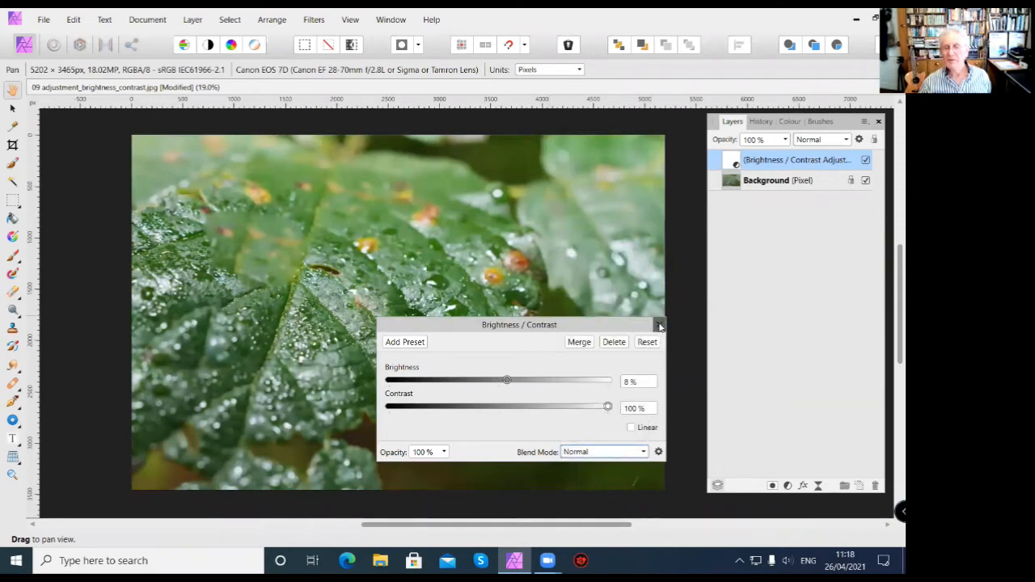
# Close the adjustment settings and toggle the Brightness / Contrast layer off and on to compare before and after.
pyautogui.click(659, 325)
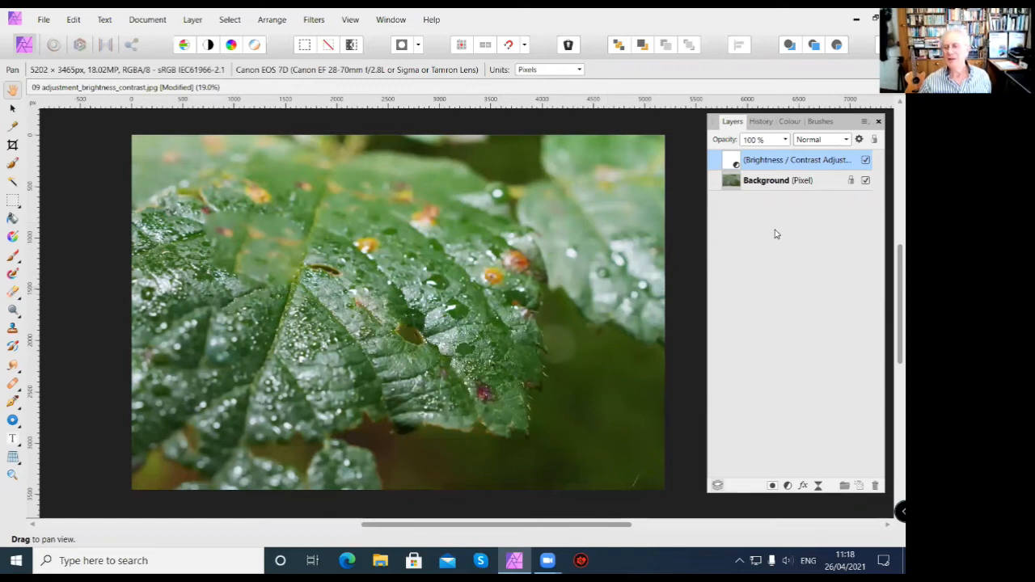
pyautogui.click(865, 160)
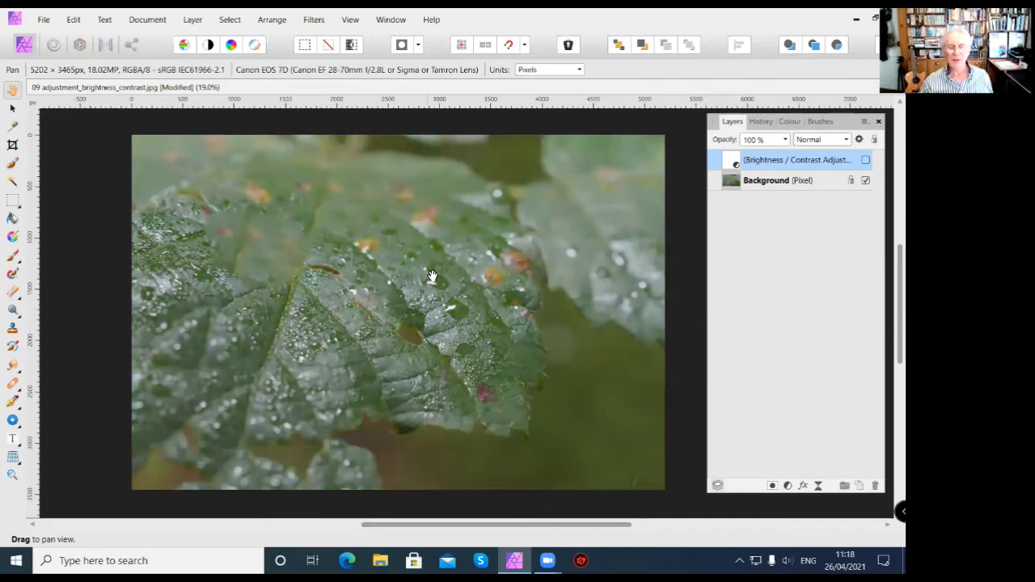
pyautogui.click(864, 160)
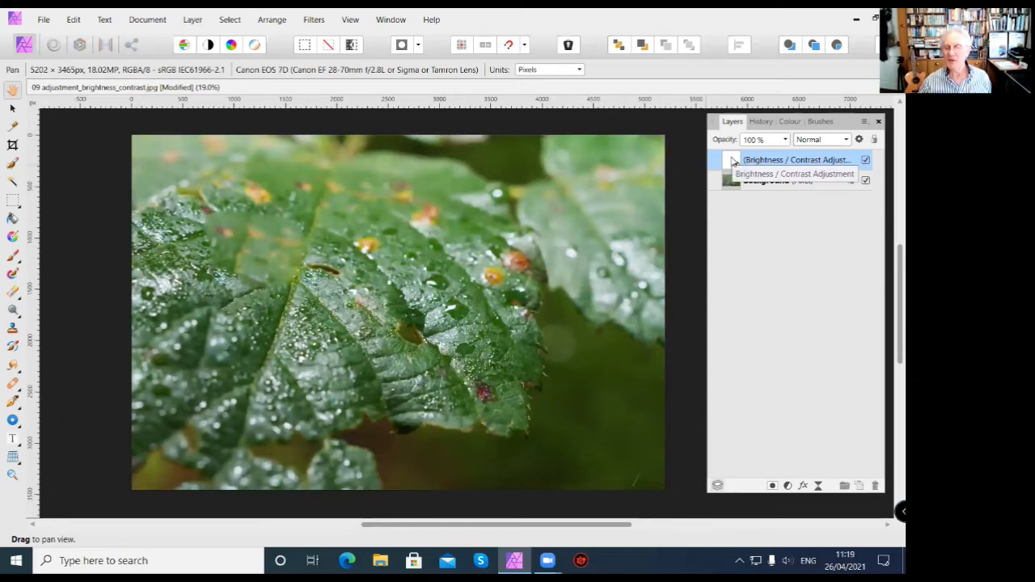
# Reopen the Brightness / Contrast adjustment, set Brightness to -4 % and close its settings.
pyautogui.click(733, 160)
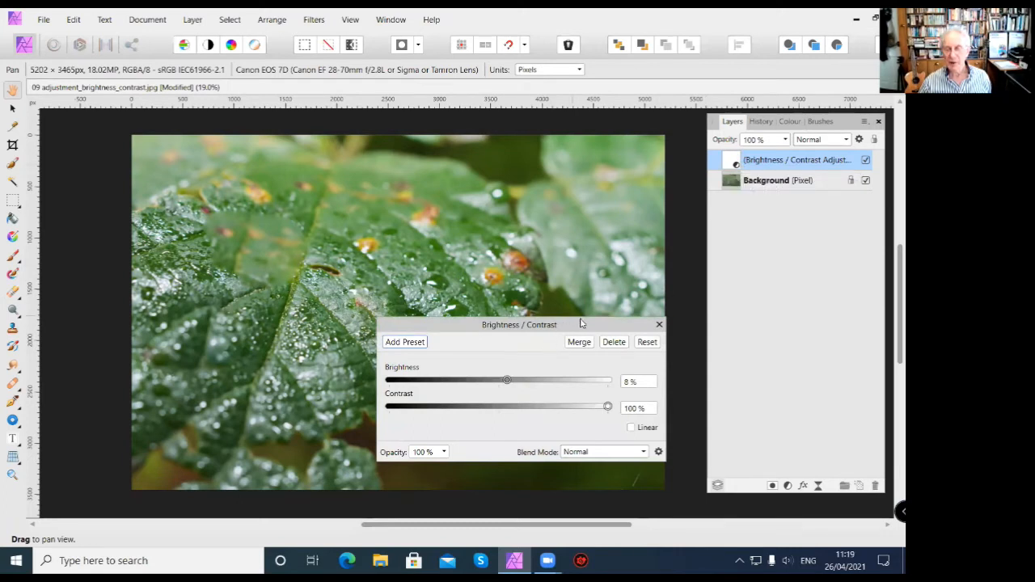
pyautogui.moveTo(580, 323); pyautogui.dragTo(582, 279)
pyautogui.click(628, 342)
pyautogui.moveTo(509, 335)
pyautogui.mouseDown()
pyautogui.moveTo(525, 335)
pyautogui.moveTo(490, 340)
pyautogui.moveTo(498, 344)
pyautogui.mouseUp()
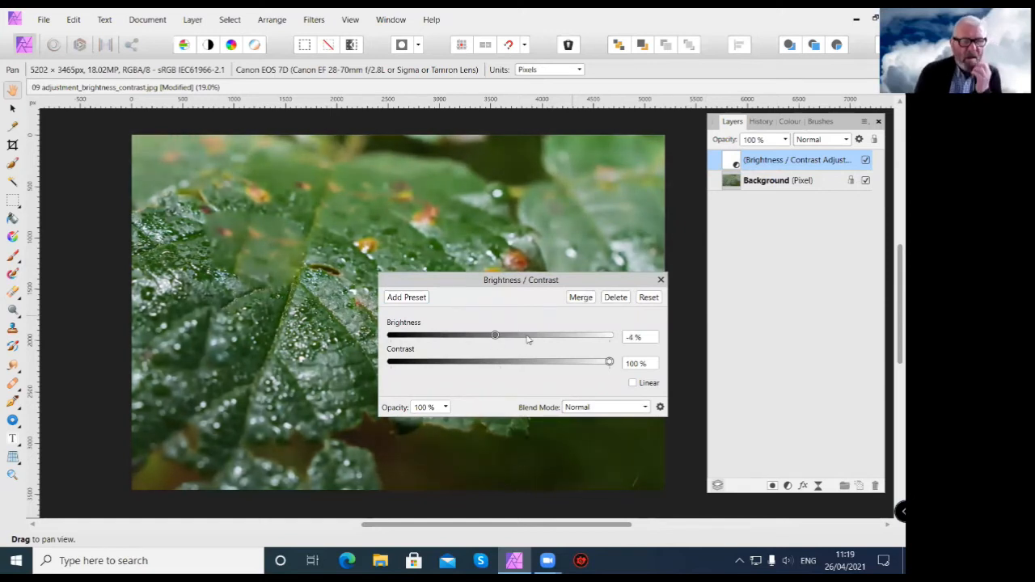
pyautogui.click(661, 281)
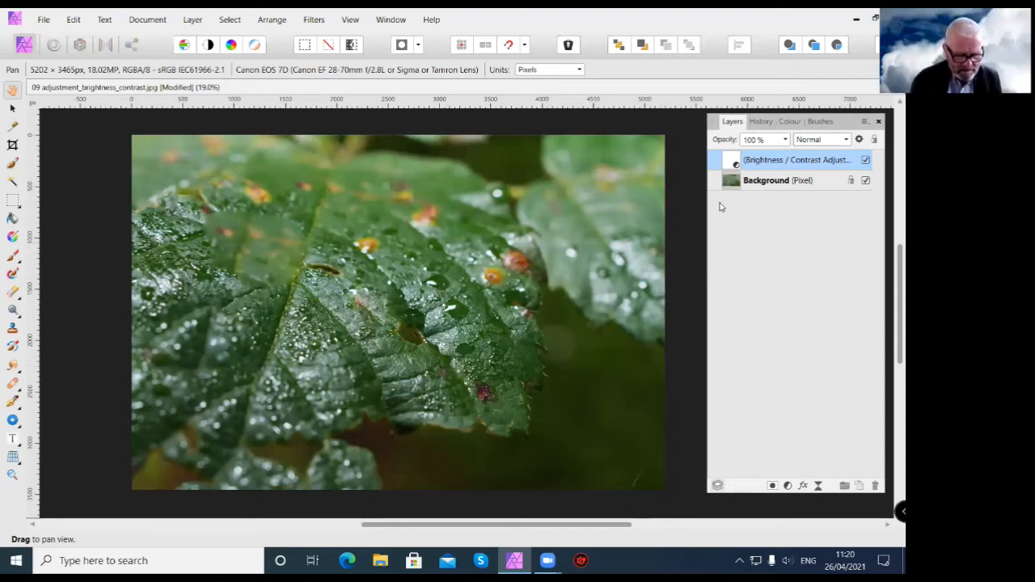
# Rename the Brightness / Contrast adjustment layer to "keaf".
pyautogui.doubleClick(790, 160)
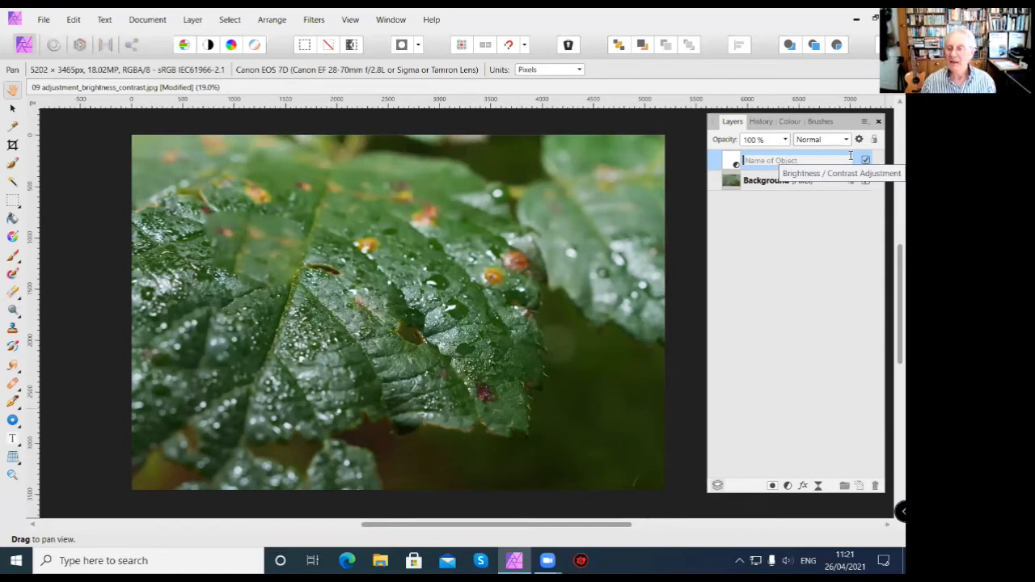
pyautogui.write('keaf')
pyautogui.press('Return')
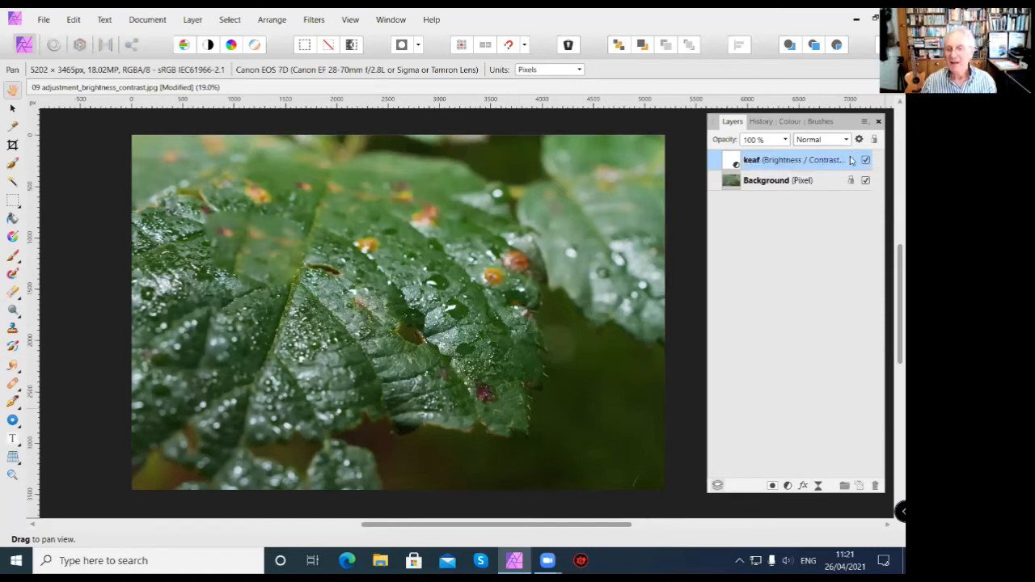
# Remove the "keaf" adjustment layer and add a new Brightness / Contrast adjustment to the photo.
pyautogui.click(874, 485)
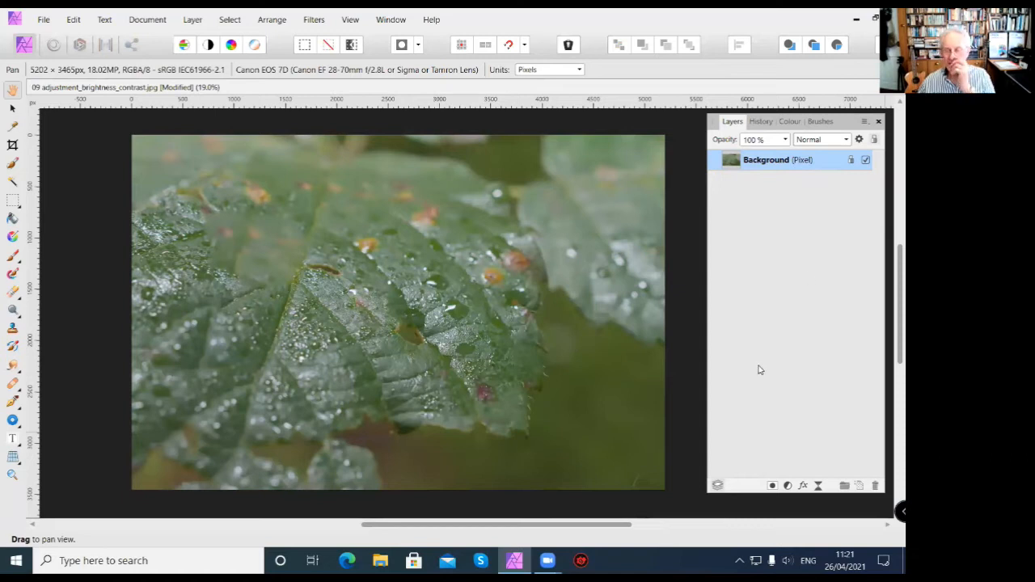
pyautogui.click(787, 486)
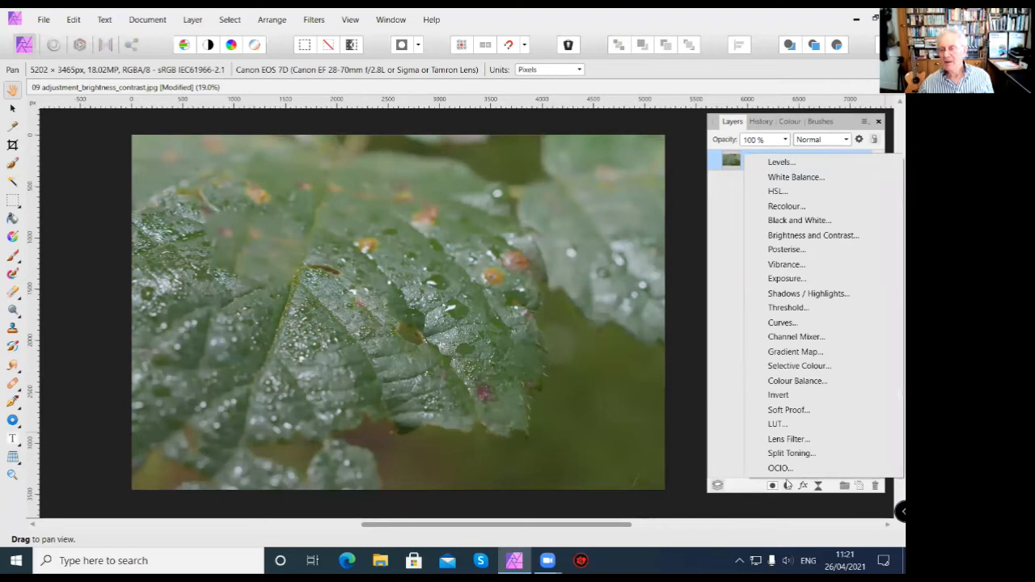
pyautogui.click(809, 237)
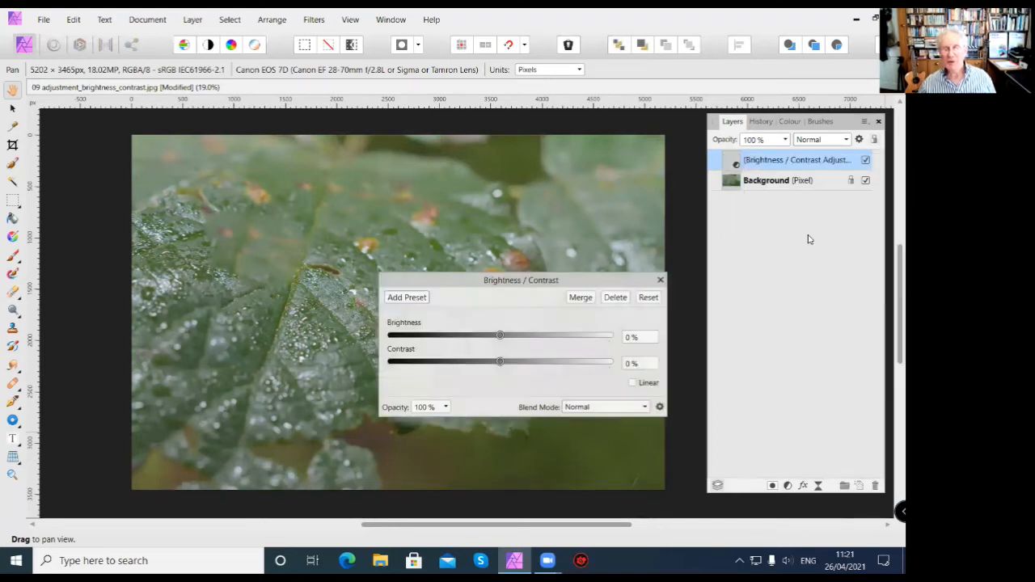
# Set the new adjustment's Brightness to 10 % and Contrast to 100 %, and close its settings.
pyautogui.click(633, 336)
pyautogui.write('10')
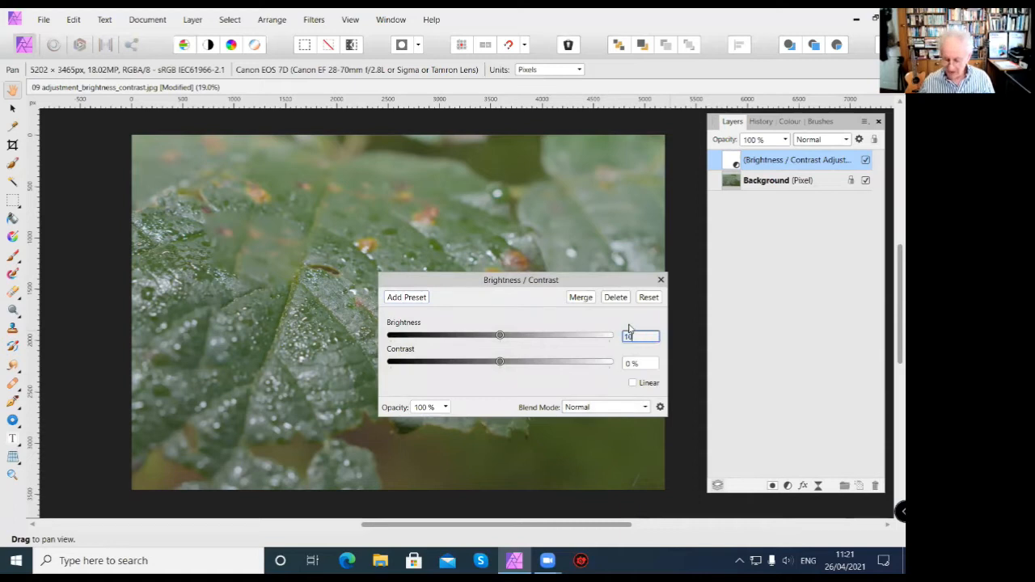
pyautogui.press('Return')
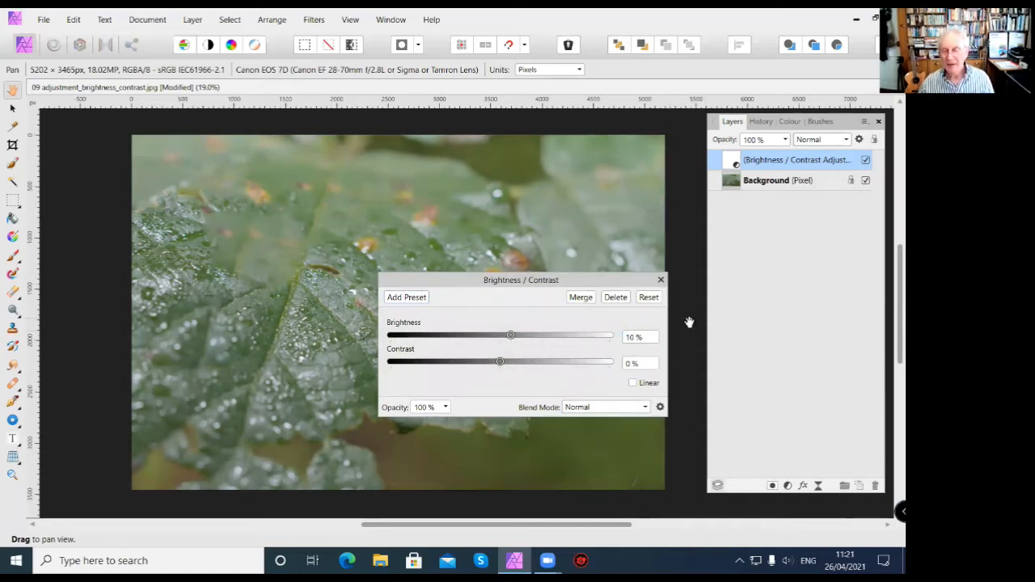
pyautogui.click(640, 361)
pyautogui.write('110')
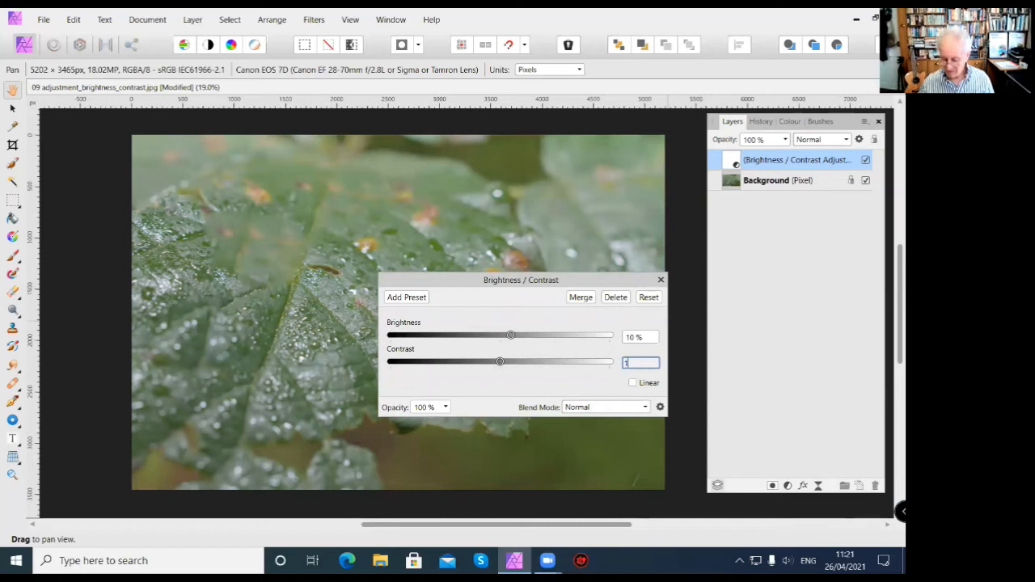
pyautogui.press('Return')
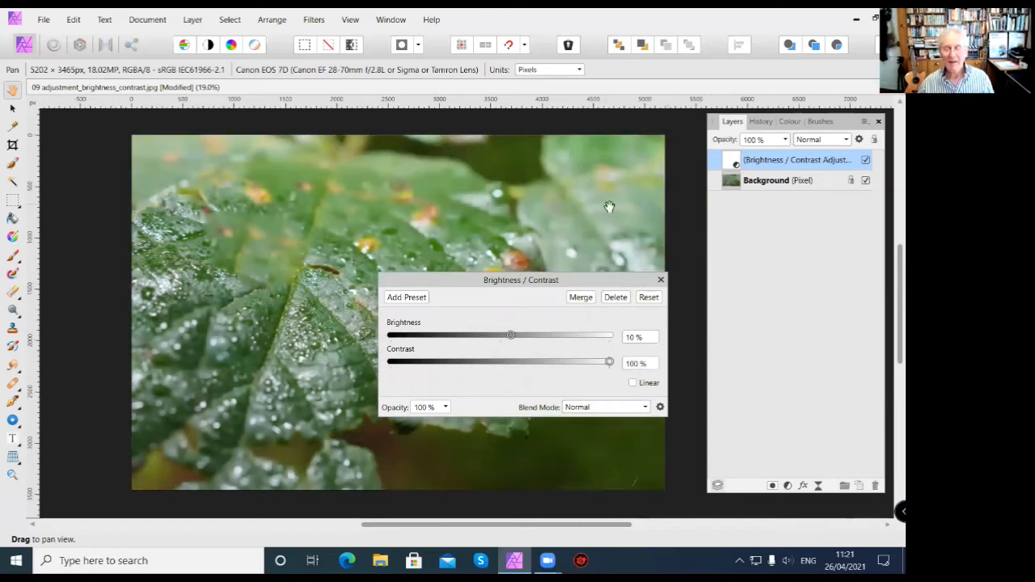
pyautogui.click(660, 280)
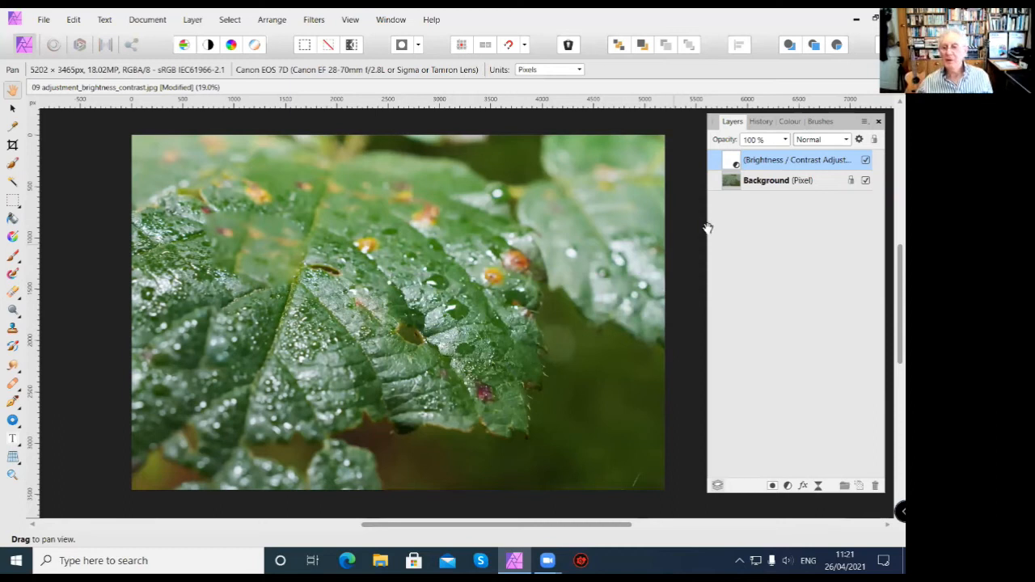
# Toggle the Brightness / Contrast layer's visibility to compare before and after, leaving it switched on.
pyautogui.click(866, 160)
pyautogui.click(867, 160)
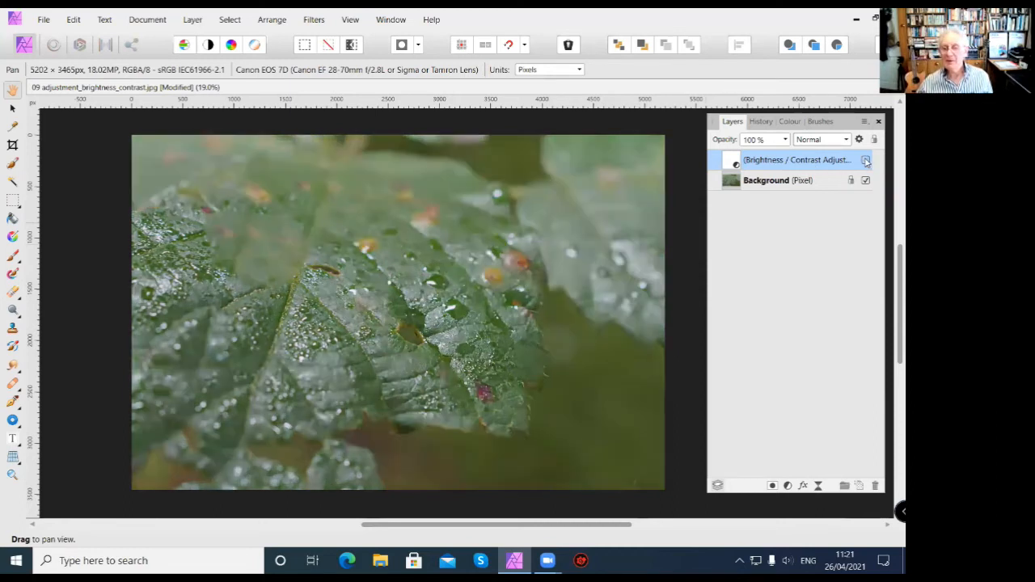
pyautogui.click(867, 160)
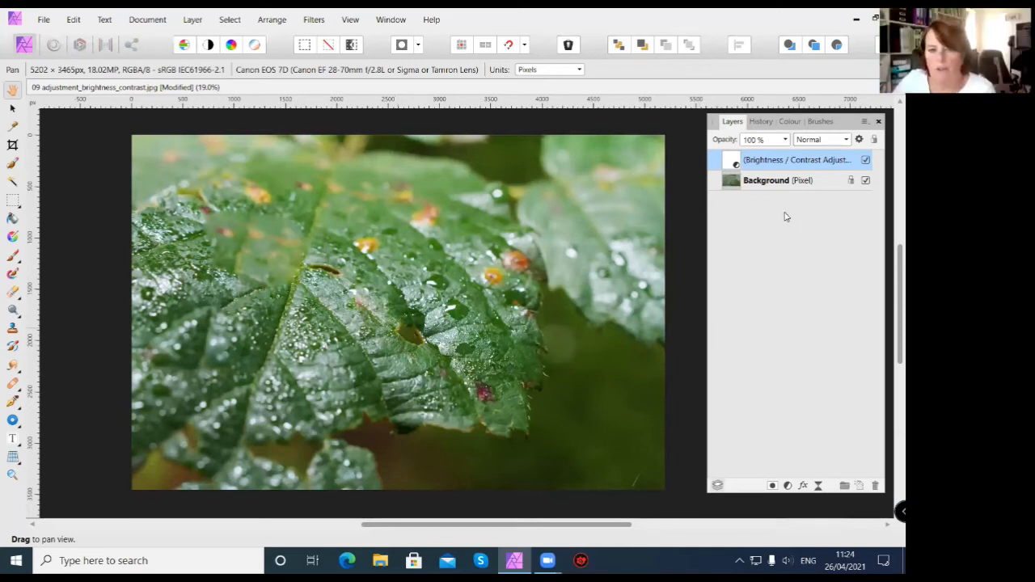
# Detach the History panel from the Layers panel group as a floating panel and close it.
pyautogui.moveTo(765, 123)
pyautogui.mouseDown()
pyautogui.moveTo(685, 136)
pyautogui.moveTo(807, 131)
pyautogui.moveTo(440, 130)
pyautogui.mouseUp()
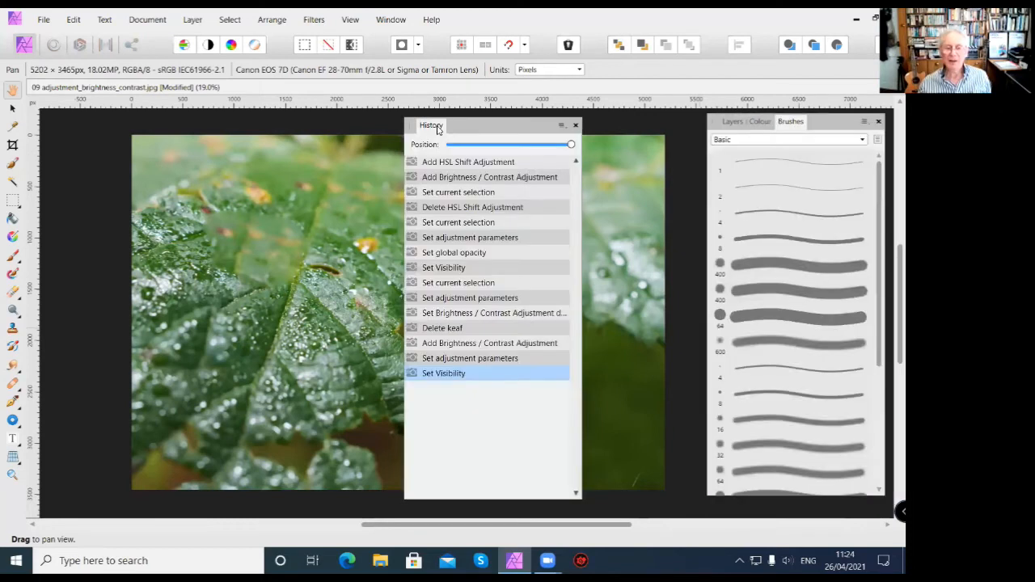
pyautogui.click(575, 127)
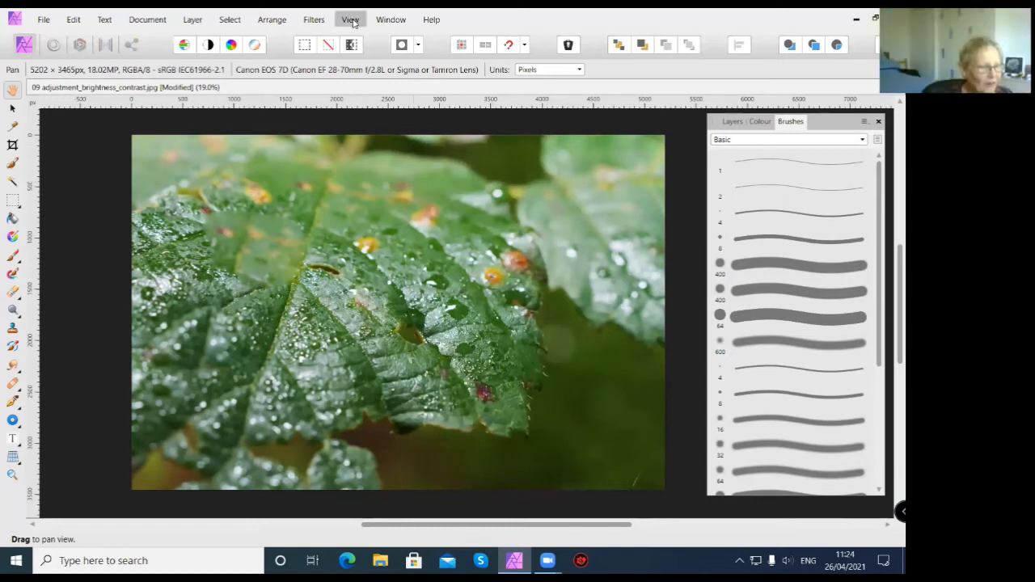
# Show the History panel again from the Studio list and dock it beside the Brushes panel.
pyautogui.click(351, 20)
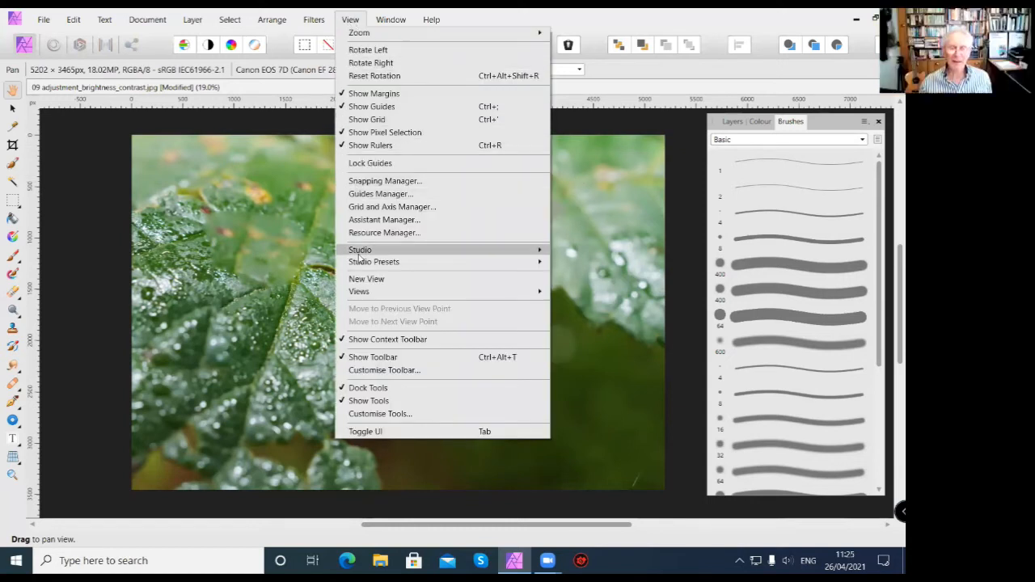
pyautogui.moveTo(483, 249)
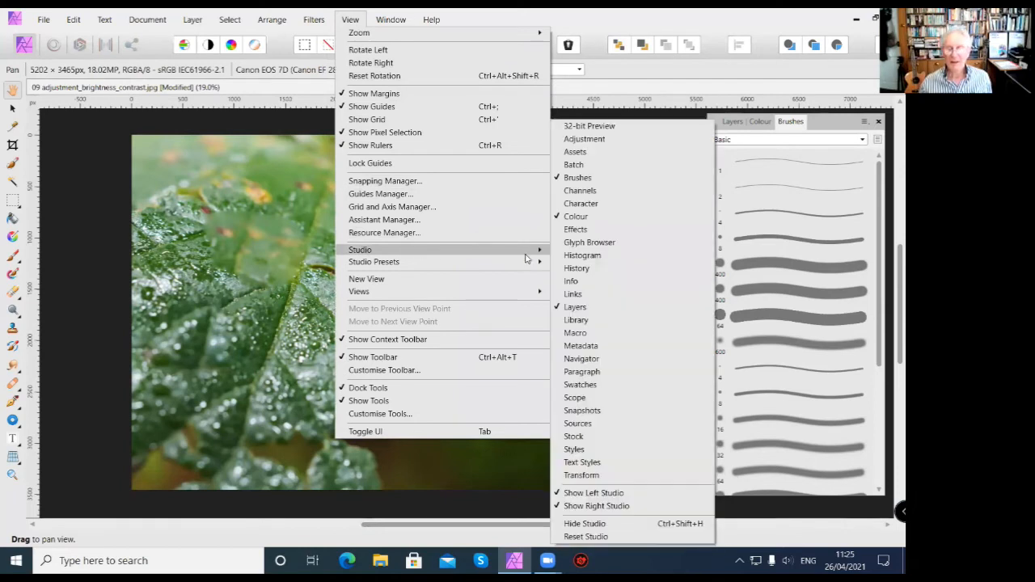
pyautogui.click(572, 270)
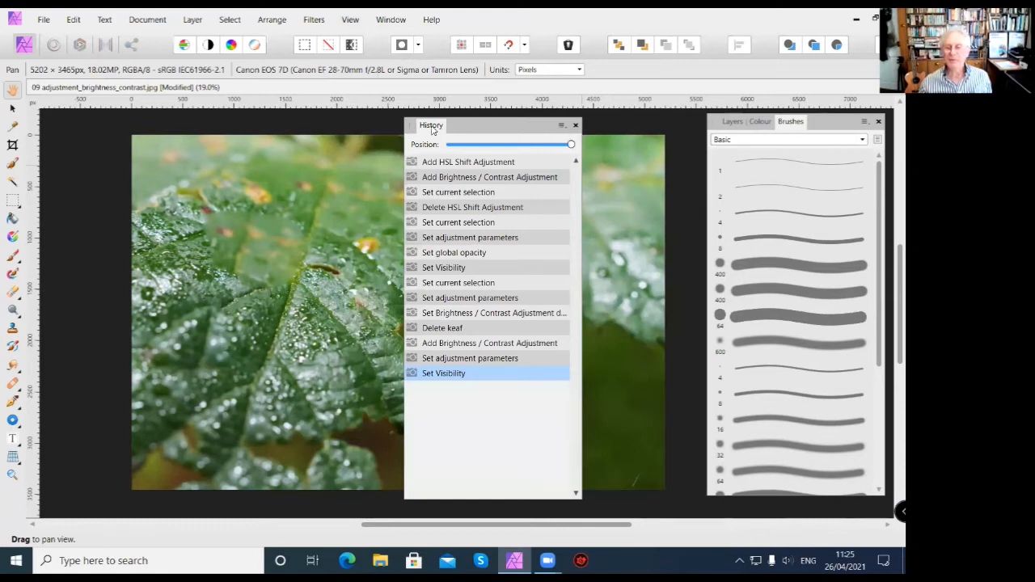
pyautogui.click(575, 124)
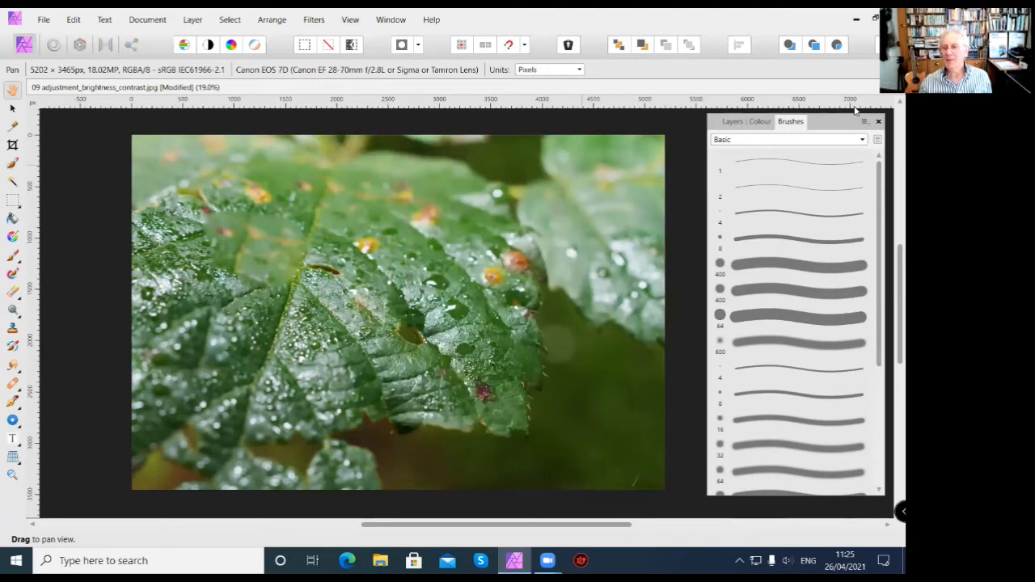
pyautogui.moveTo(839, 132); pyautogui.dragTo(841, 127)
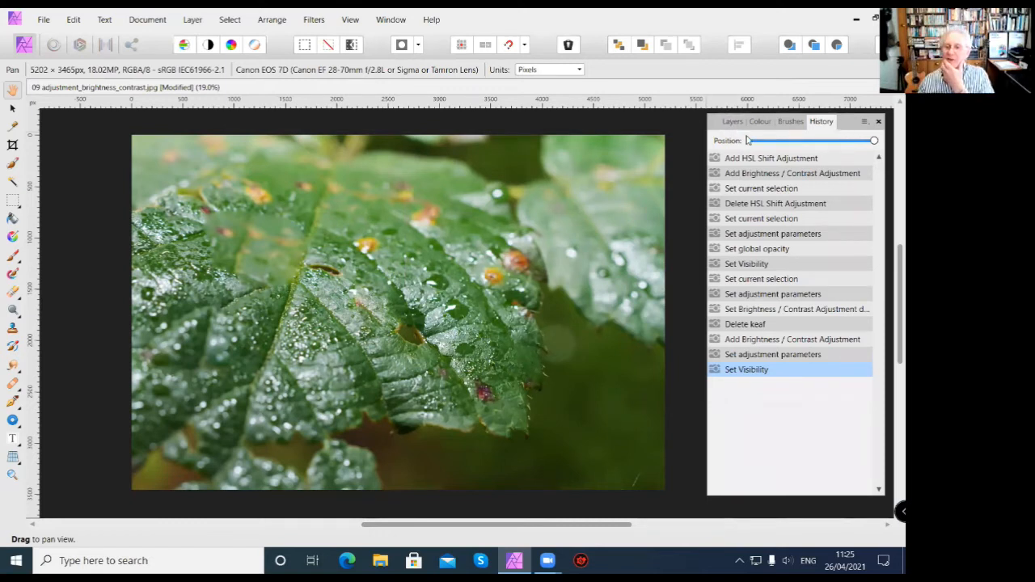
# Switch from Layers back to History and scrub the history position to the start and back to the end.
pyautogui.click(732, 122)
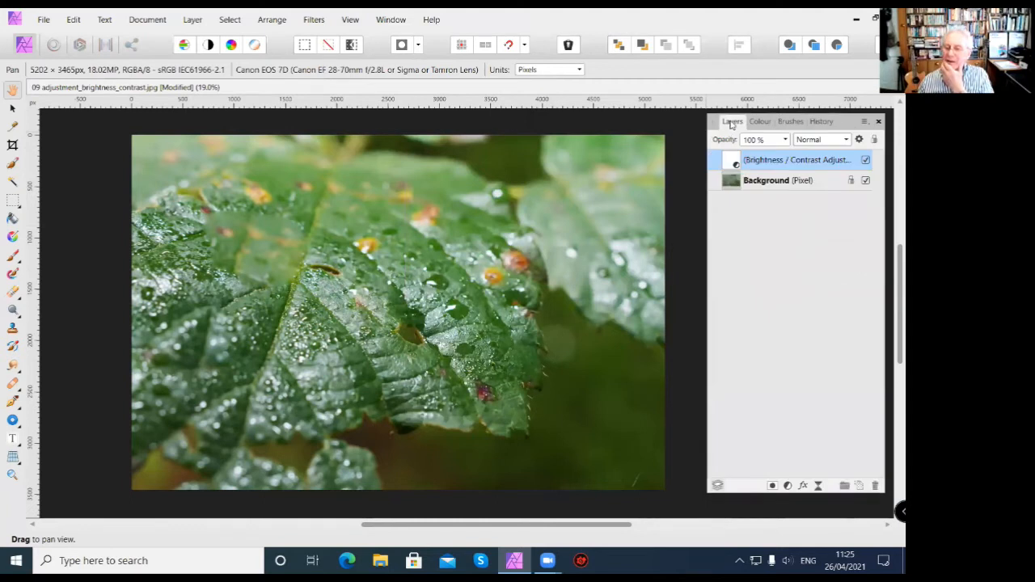
pyautogui.click(822, 123)
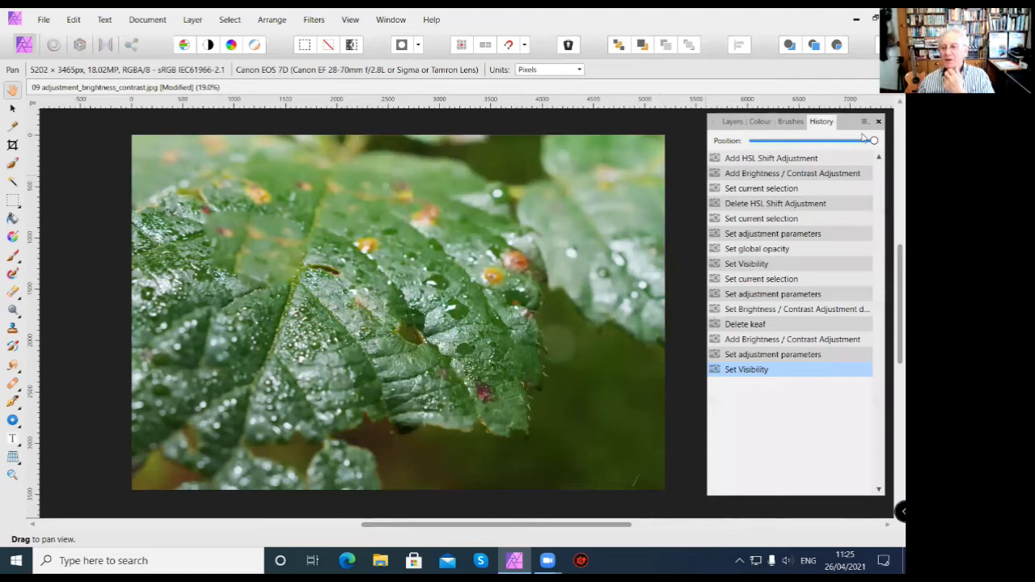
pyautogui.moveTo(874, 142); pyautogui.dragTo(745, 150)
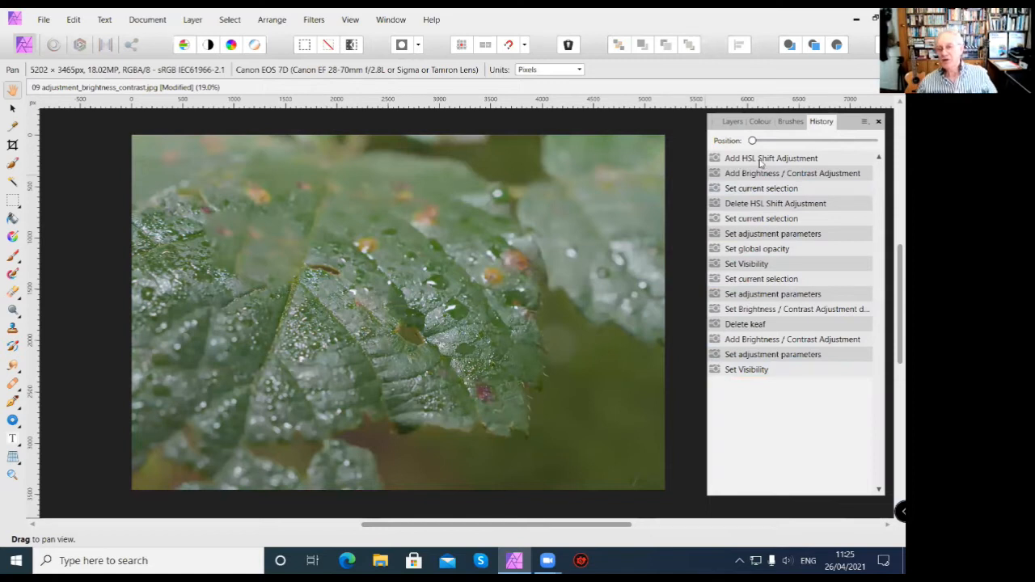
pyautogui.moveTo(753, 141); pyautogui.dragTo(886, 143)
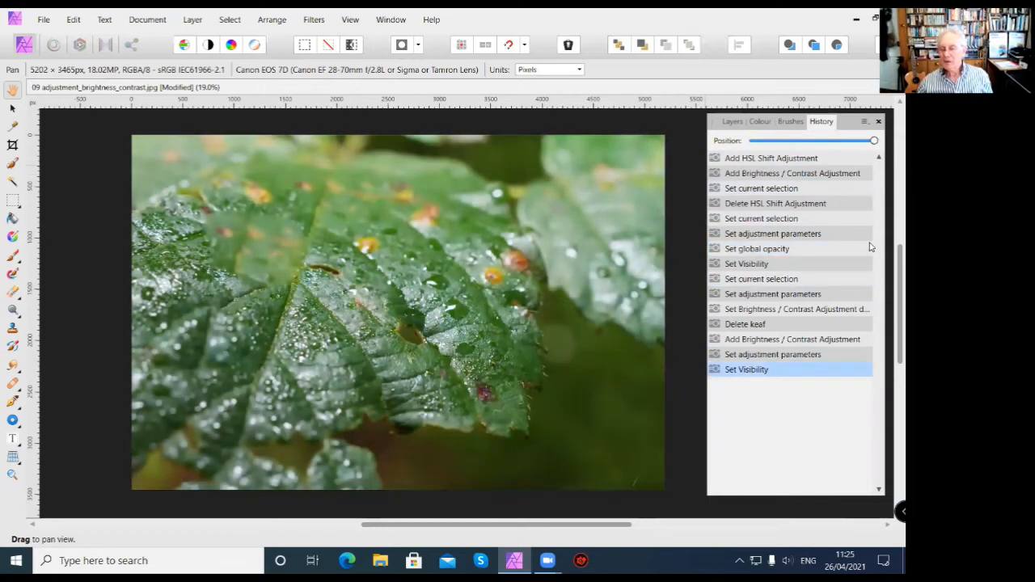
# Step back through individual history states to "Set global opacity", and return to the latest "Set Visibility" state.
pyautogui.click(807, 355)
pyautogui.click(803, 339)
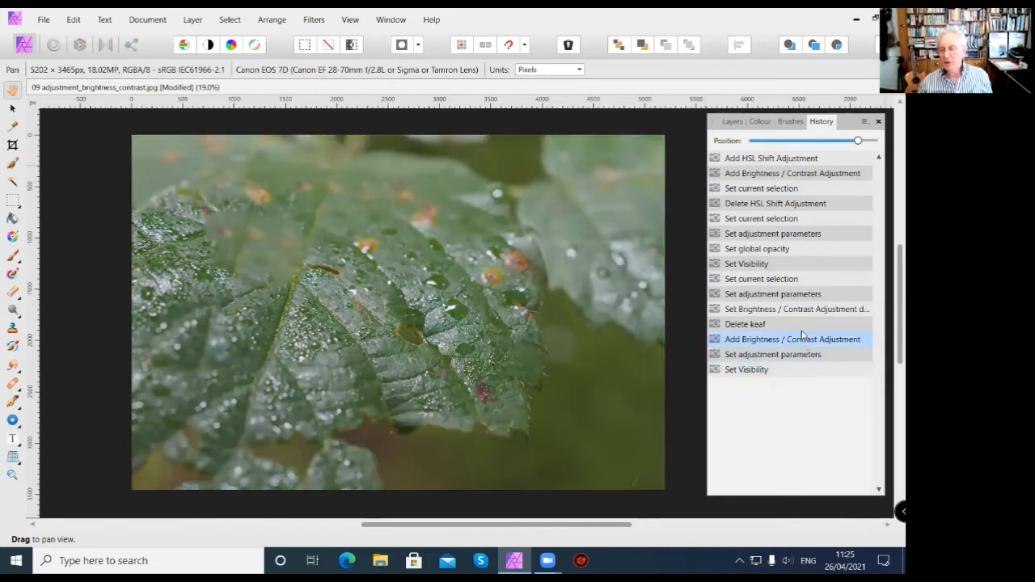
pyautogui.click(801, 326)
pyautogui.click(801, 312)
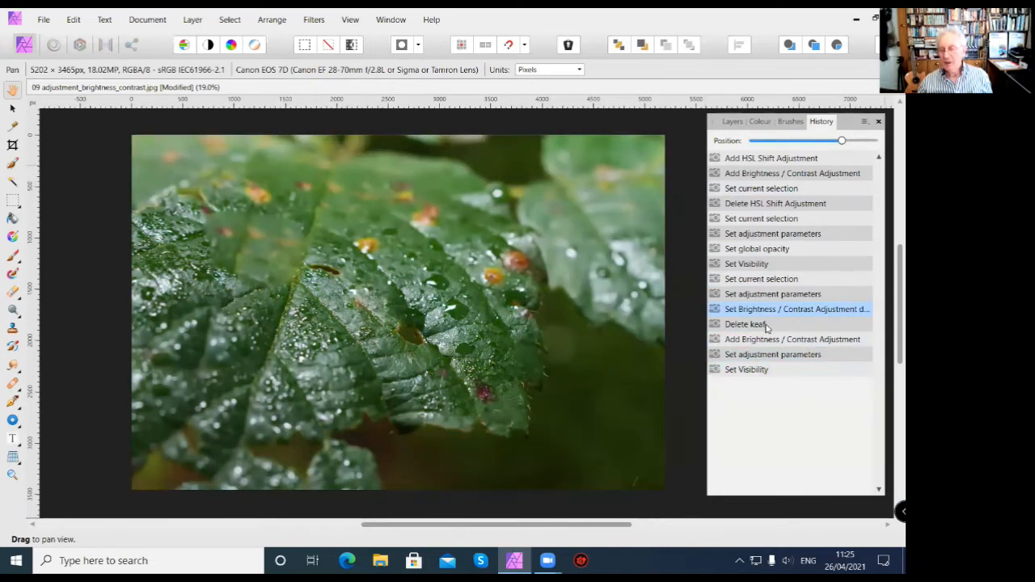
pyautogui.click(769, 324)
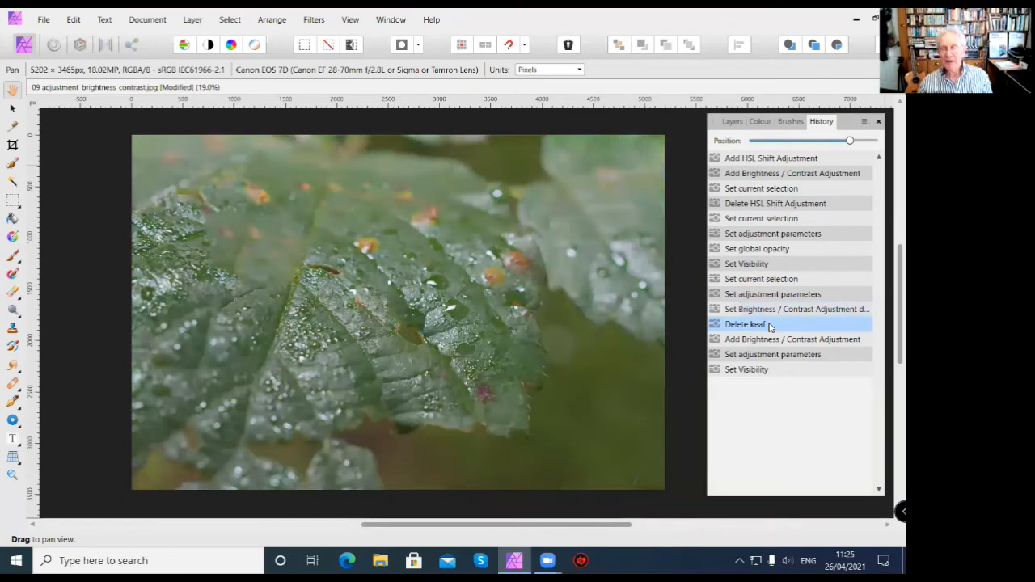
pyautogui.click(773, 312)
pyautogui.click(776, 294)
pyautogui.click(789, 279)
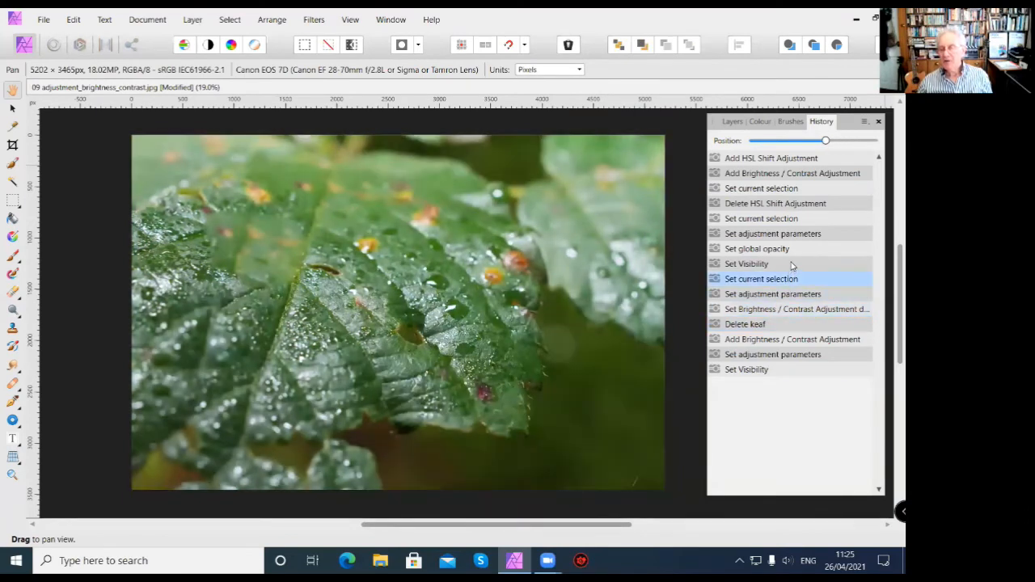
pyautogui.click(792, 264)
pyautogui.click(791, 250)
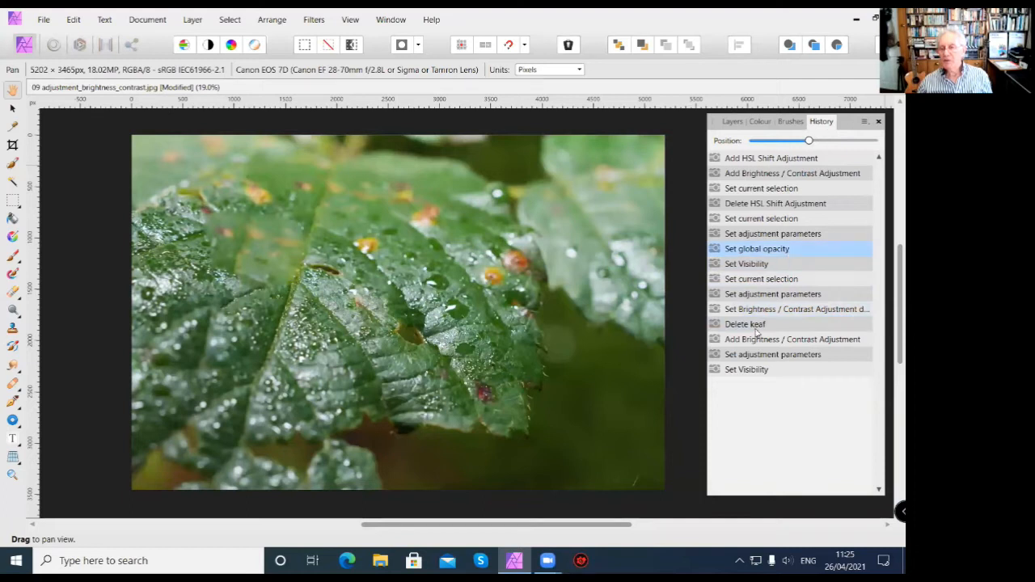
pyautogui.click(769, 372)
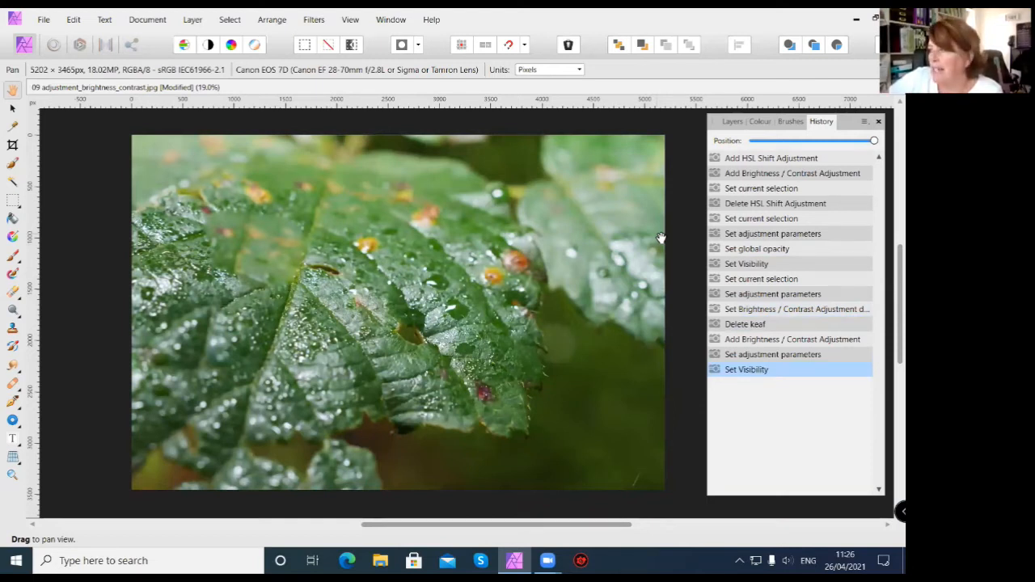
# Select the Background layer in the Layers panel and add a Levels adjustment directly above it.
pyautogui.click(732, 122)
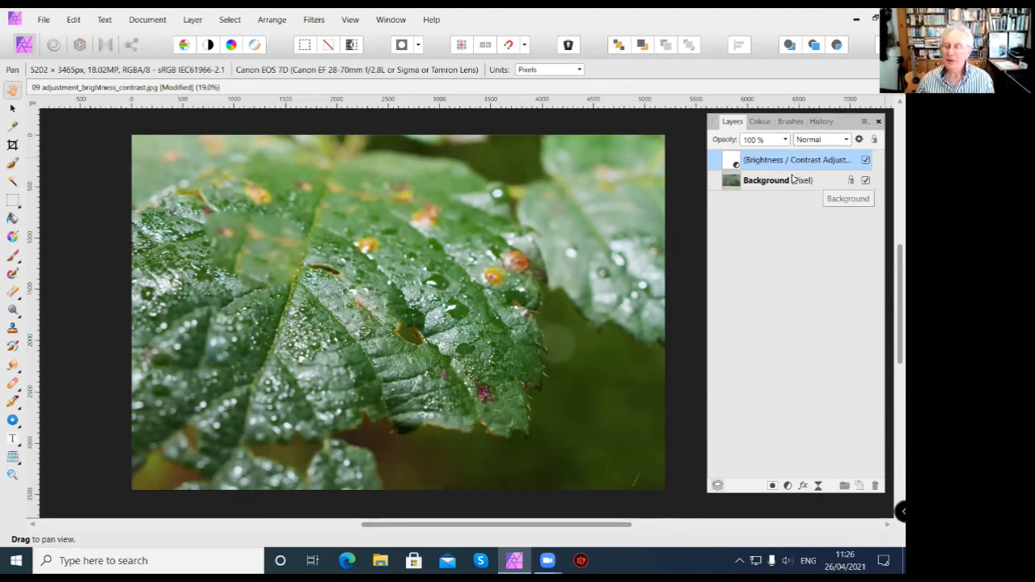
pyautogui.click(830, 183)
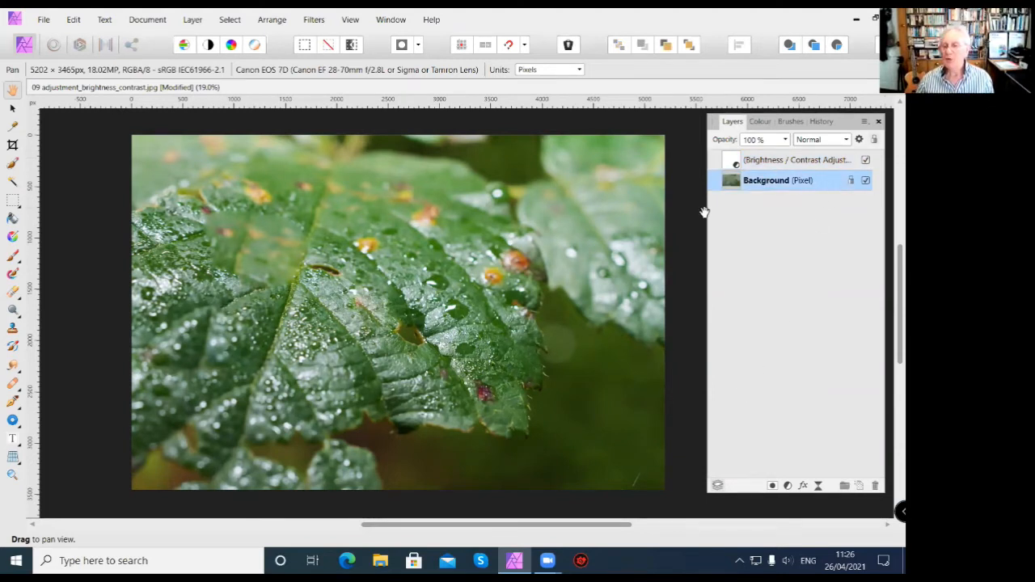
pyautogui.click(788, 486)
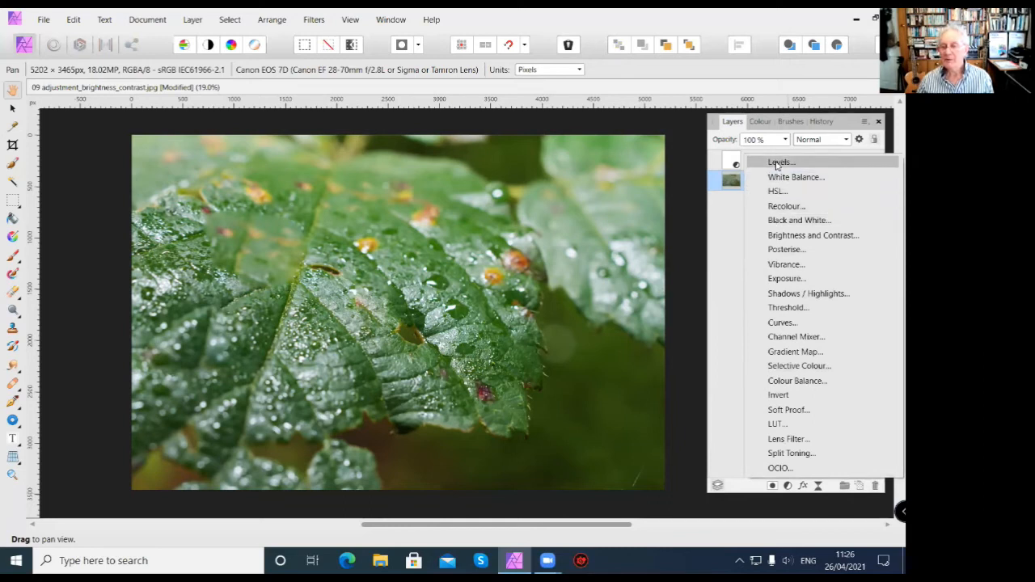
pyautogui.click(778, 163)
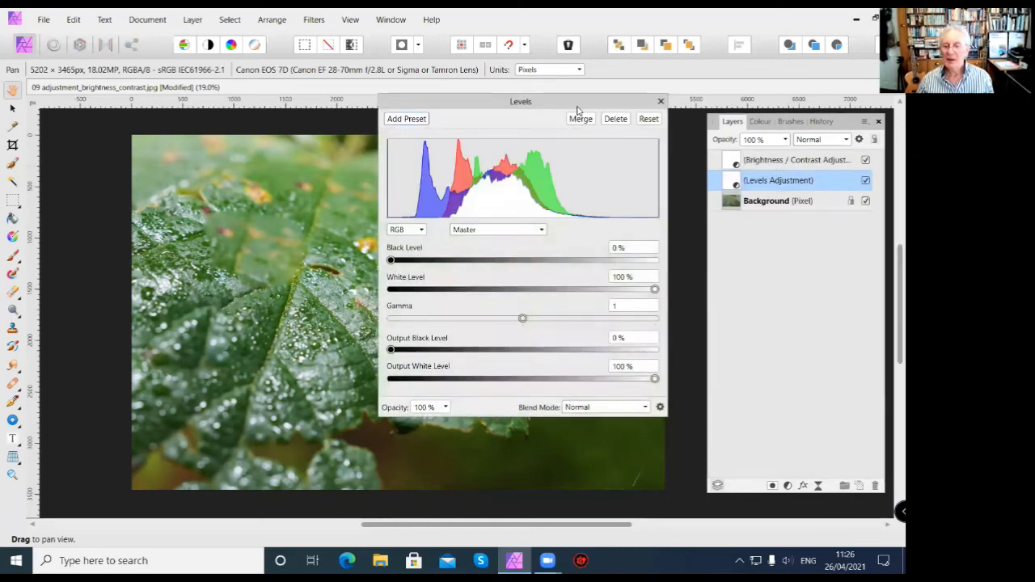
# Set the Levels adjustment's Black Level to 32 % and White Level to 58 %, and close its settings.
pyautogui.moveTo(578, 109); pyautogui.dragTo(485, 121)
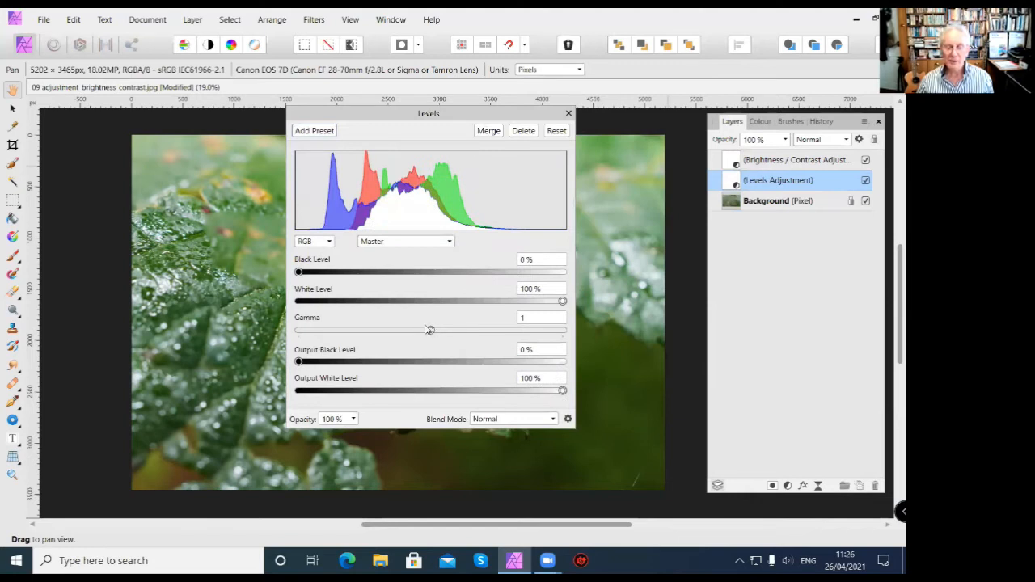
pyautogui.moveTo(299, 274); pyautogui.dragTo(388, 282)
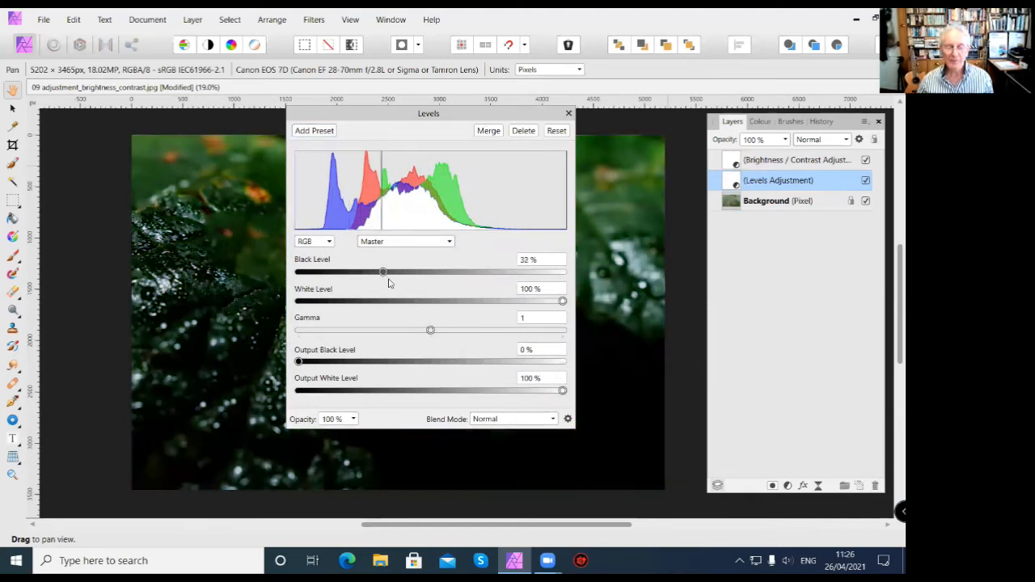
pyautogui.moveTo(563, 301); pyautogui.dragTo(450, 301)
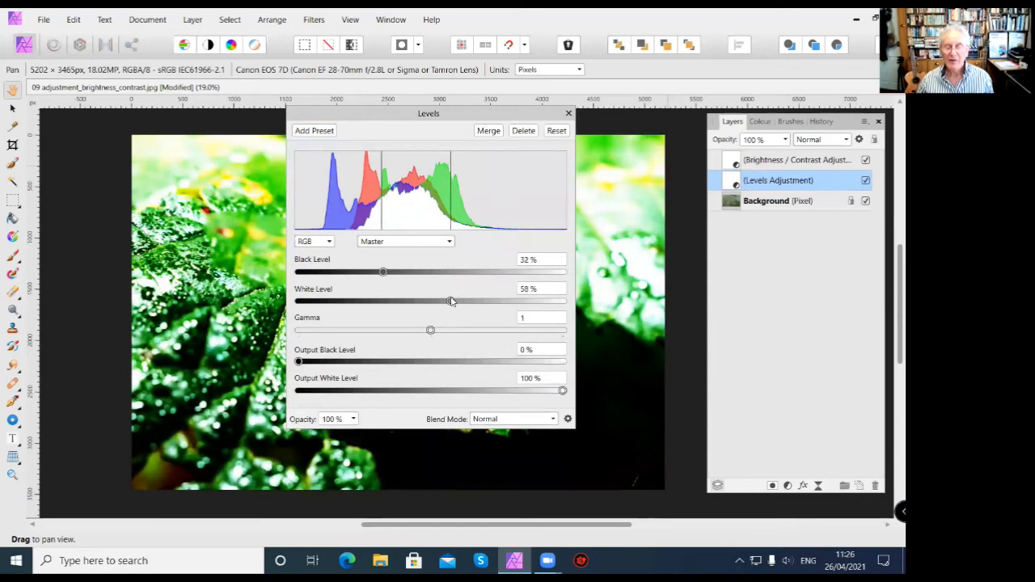
pyautogui.click(568, 115)
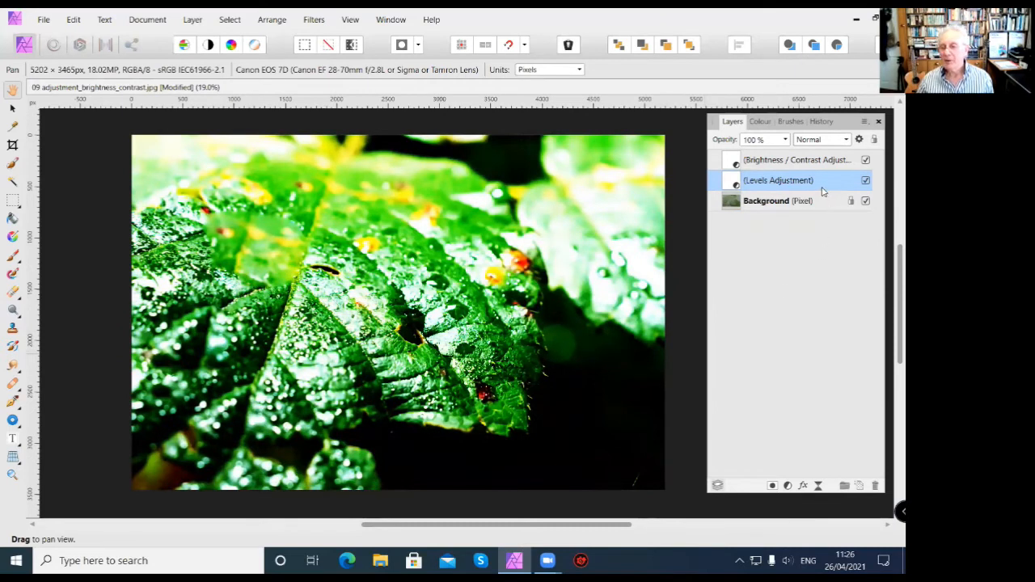
# Reopen the Levels adjustment and set its Black Level to 12 % and White Level to 73 %.
pyautogui.doubleClick(735, 183)
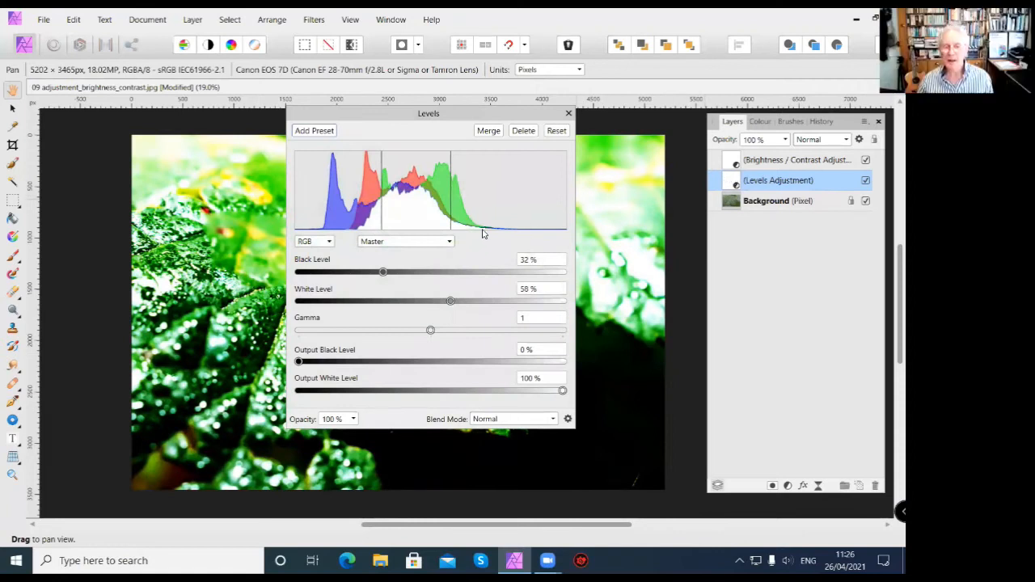
pyautogui.moveTo(383, 272); pyautogui.dragTo(330, 272)
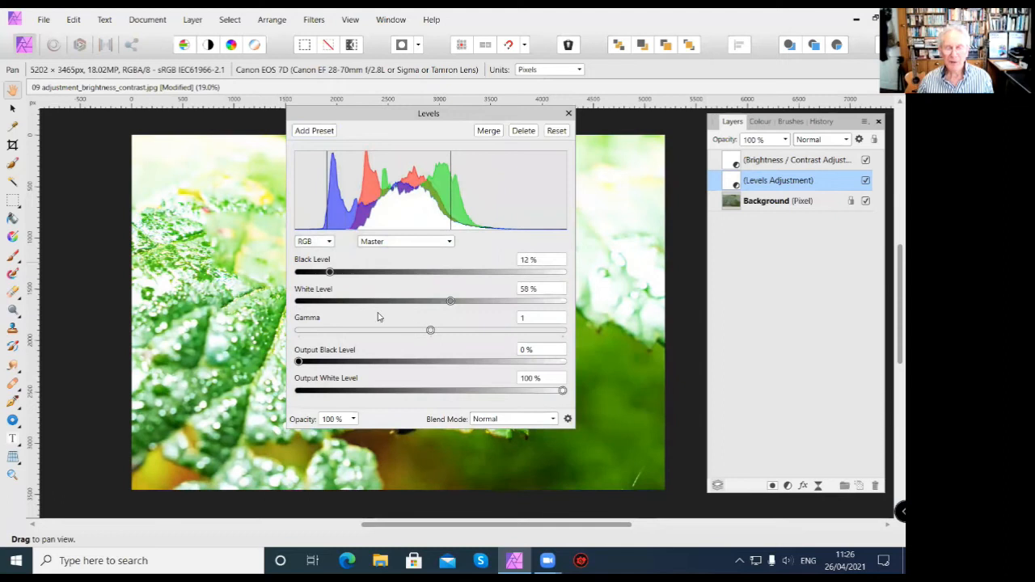
pyautogui.moveTo(449, 303); pyautogui.dragTo(492, 300)
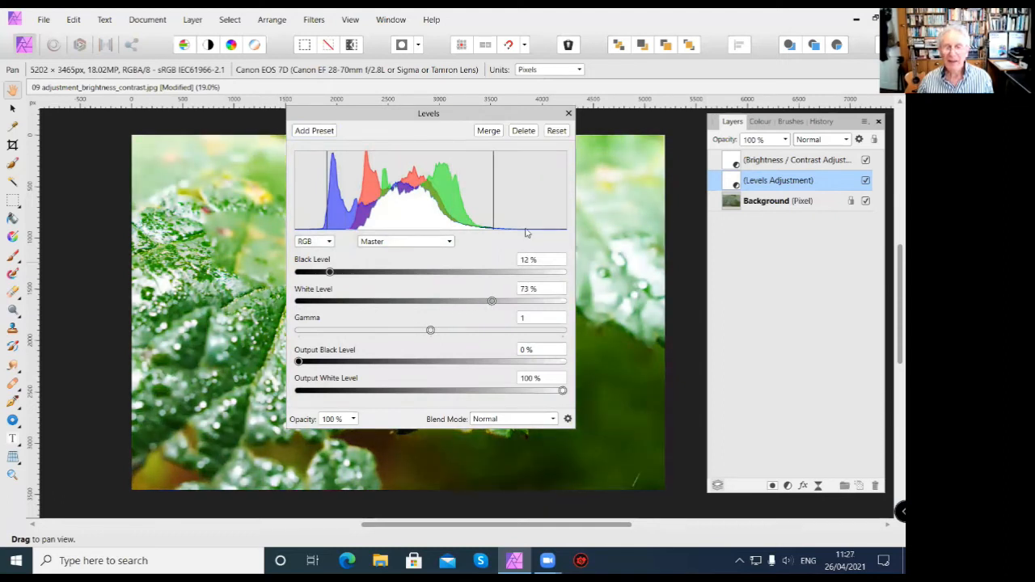
pyautogui.click(568, 114)
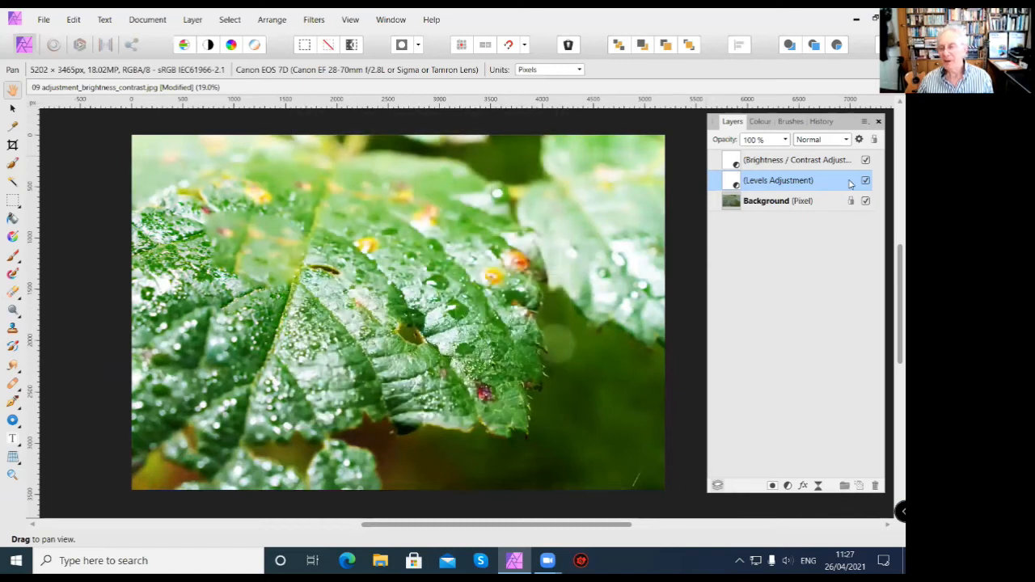
# Delete the Levels adjustment layer and select the Background layer.
pyautogui.click(875, 485)
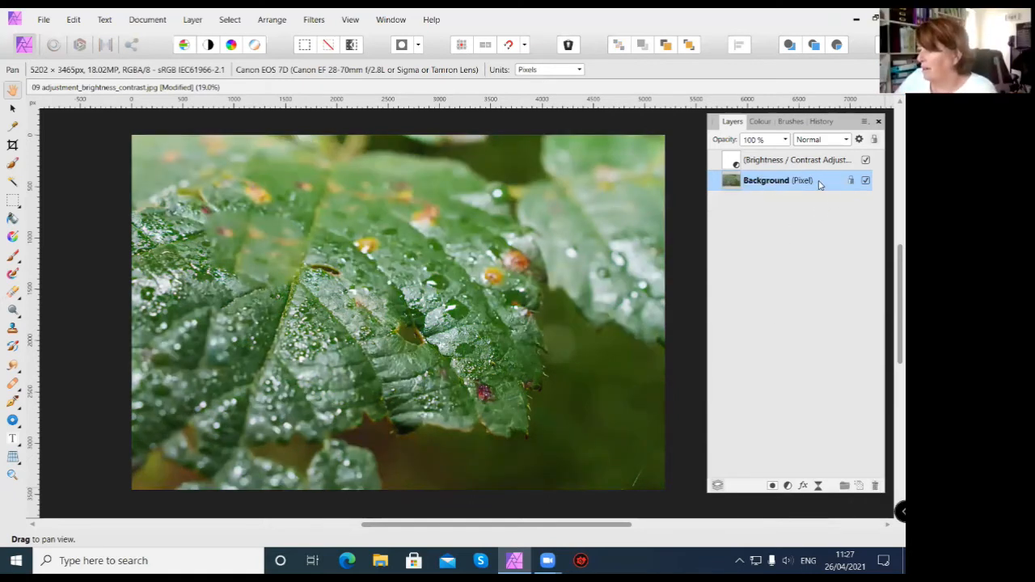
pyautogui.click(760, 161)
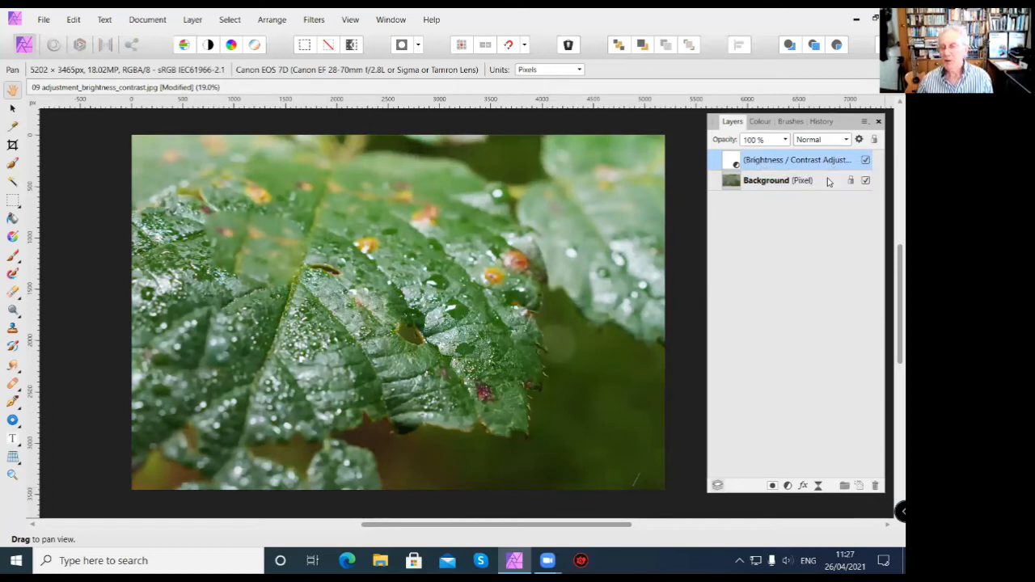
pyautogui.click(819, 182)
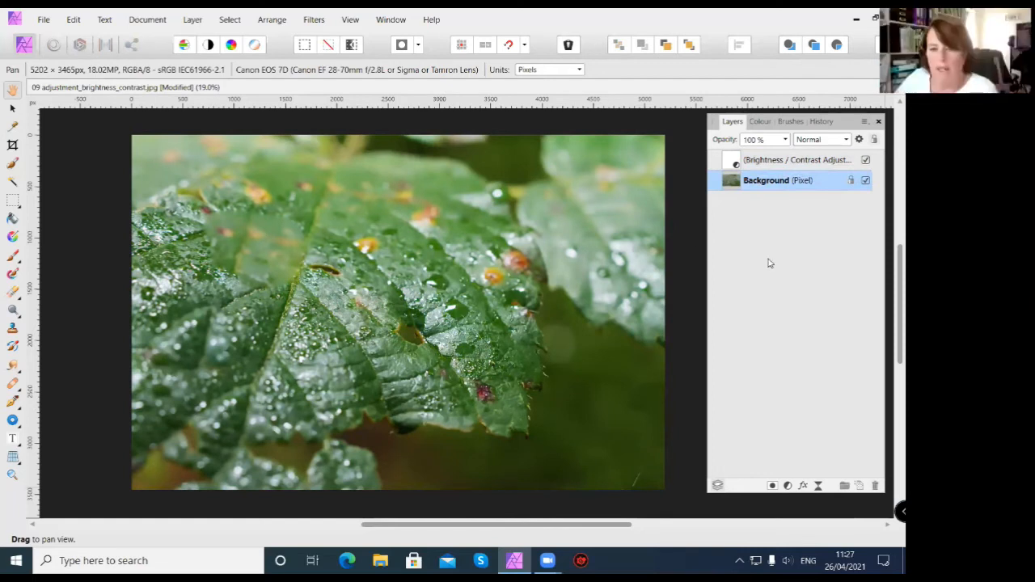
# Rename the Background layer as "leaf".
pyautogui.doubleClick(773, 182)
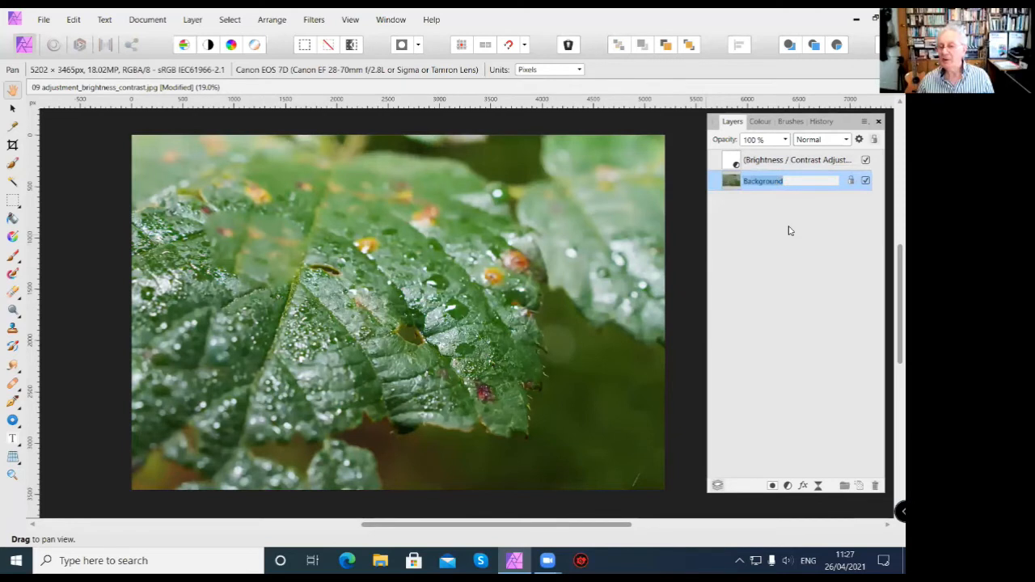
pyautogui.write('k')
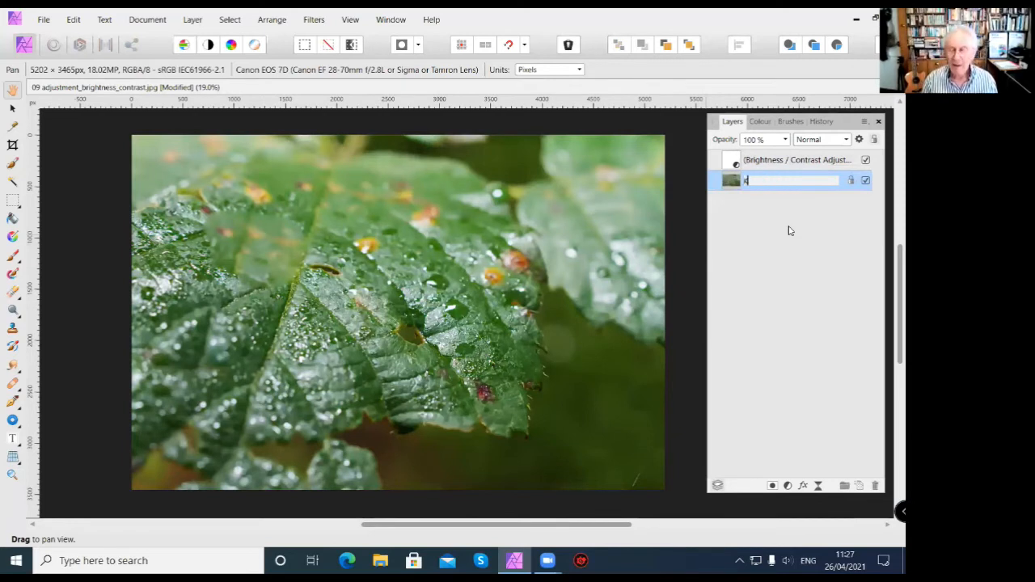
pyautogui.press('BackSpace')
pyautogui.write('(')
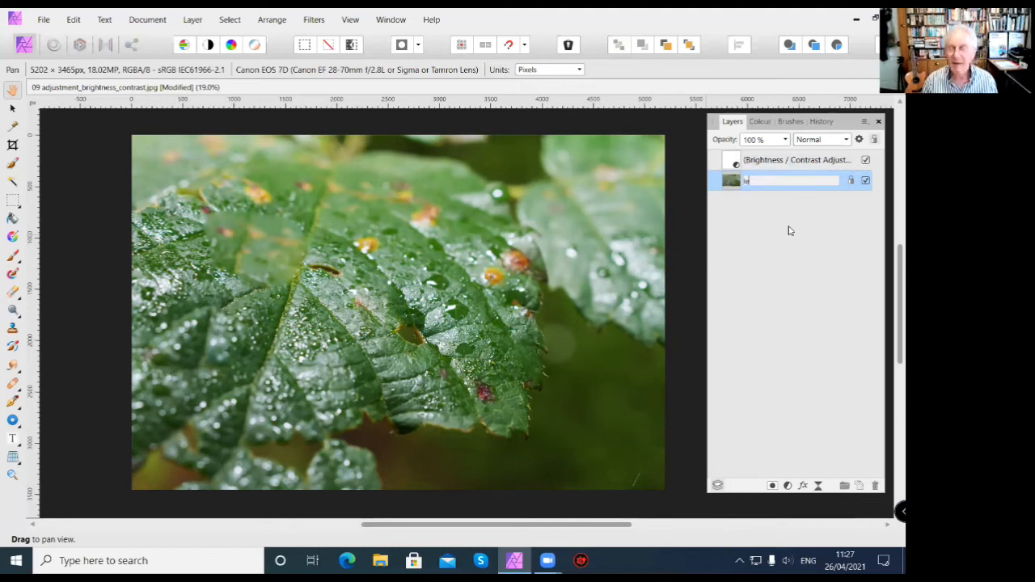
pyautogui.write('eaf')
pyautogui.press('Return')
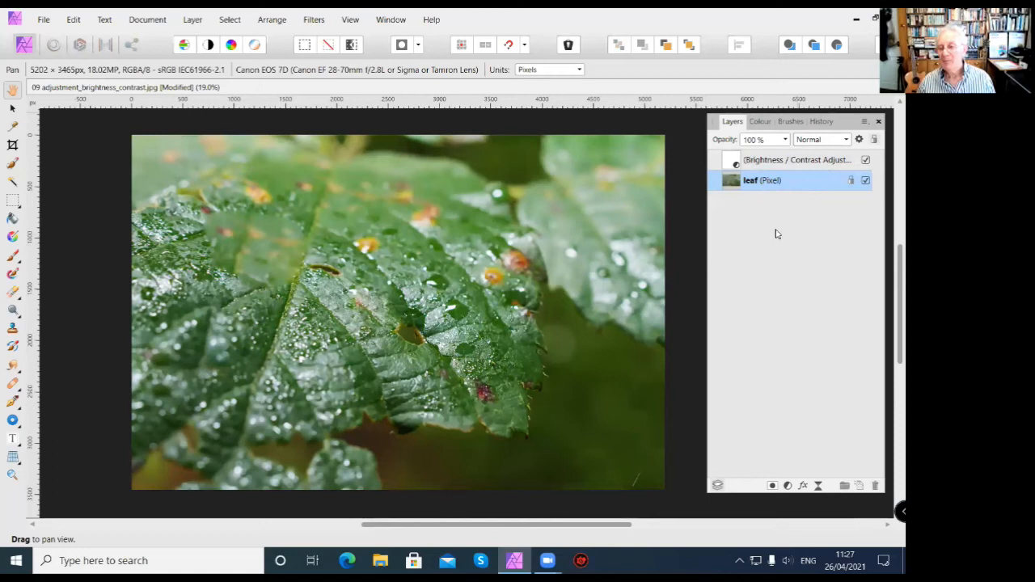
# Move the Brightness / Contrast adjustment below the leaf layer to compare the effect, and return it above the leaf layer.
pyautogui.click(771, 162)
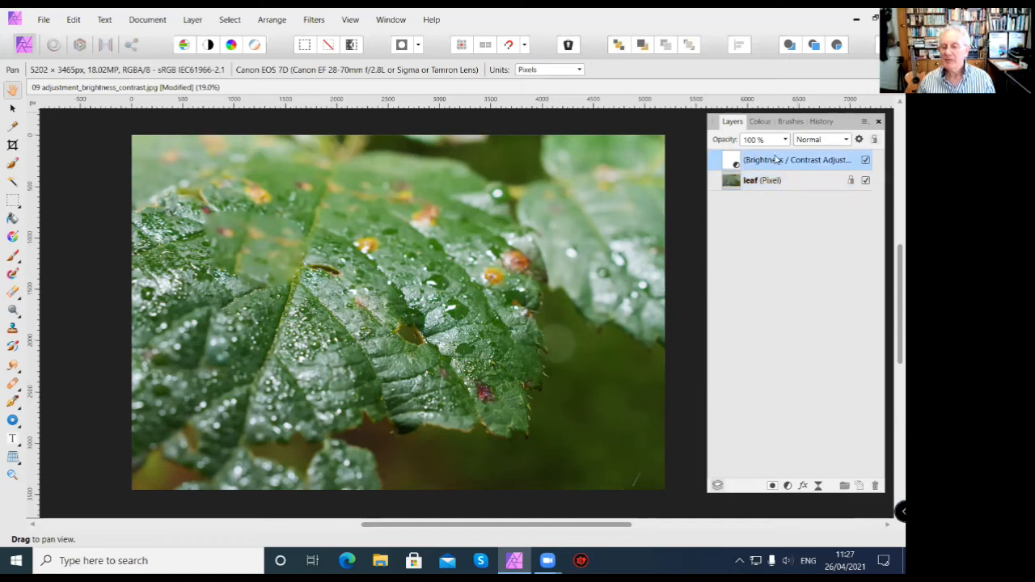
pyautogui.moveTo(776, 161); pyautogui.dragTo(772, 215)
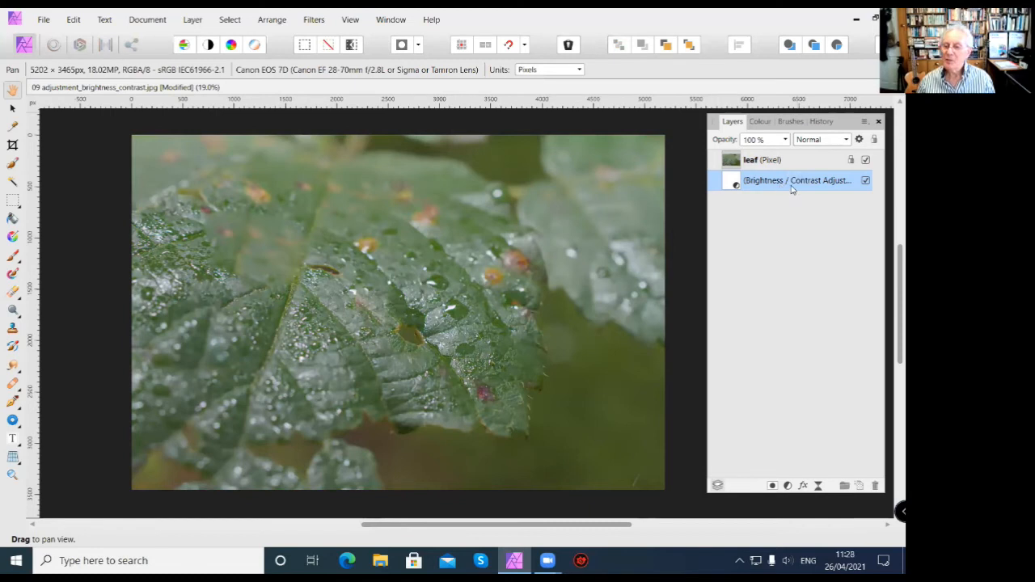
pyautogui.doubleClick(777, 182)
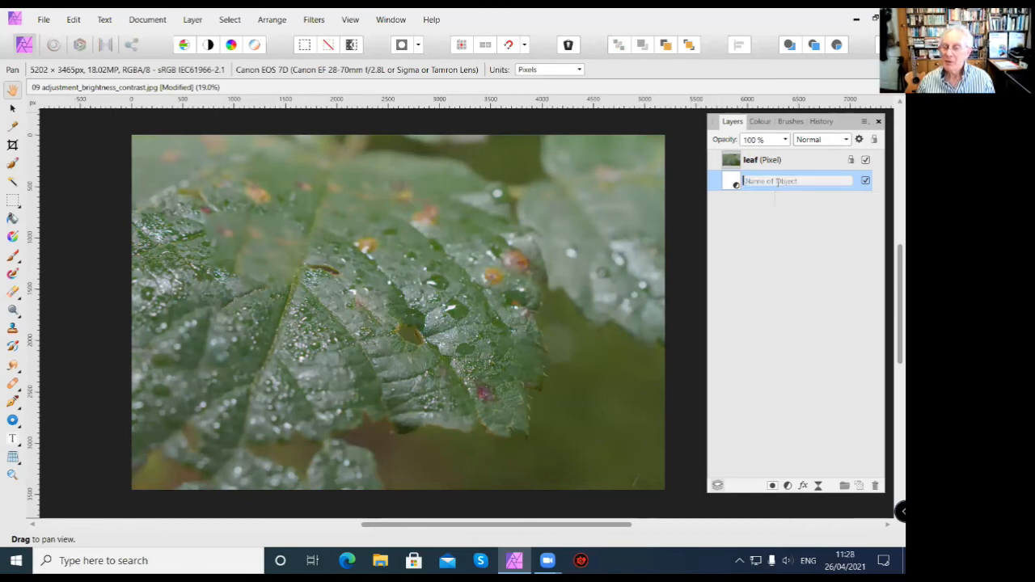
pyautogui.click(754, 209)
pyautogui.doubleClick(767, 183)
pyautogui.click(735, 190)
pyautogui.doubleClick(756, 181)
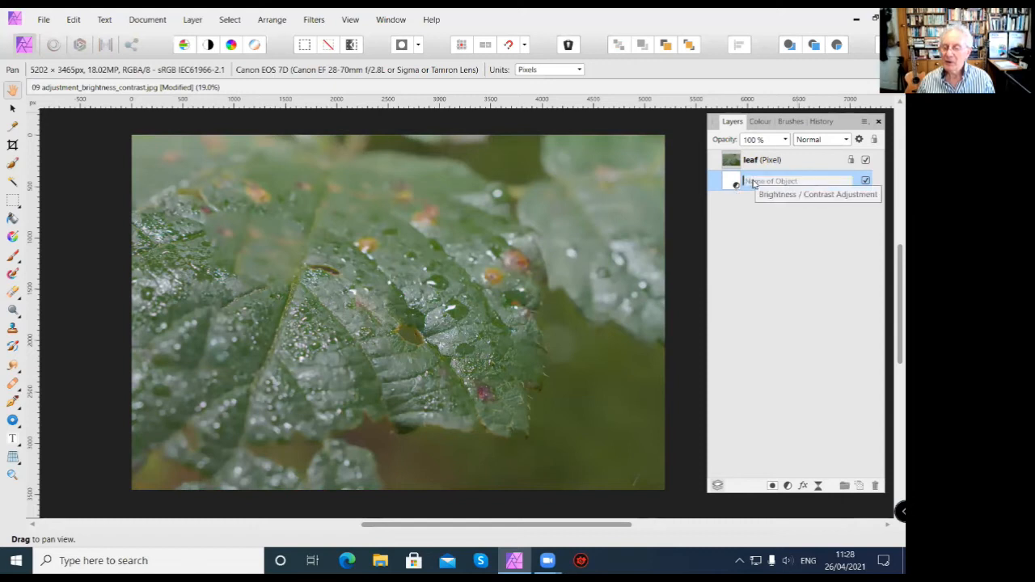
pyautogui.click(735, 182)
pyautogui.moveTo(752, 181); pyautogui.dragTo(748, 151)
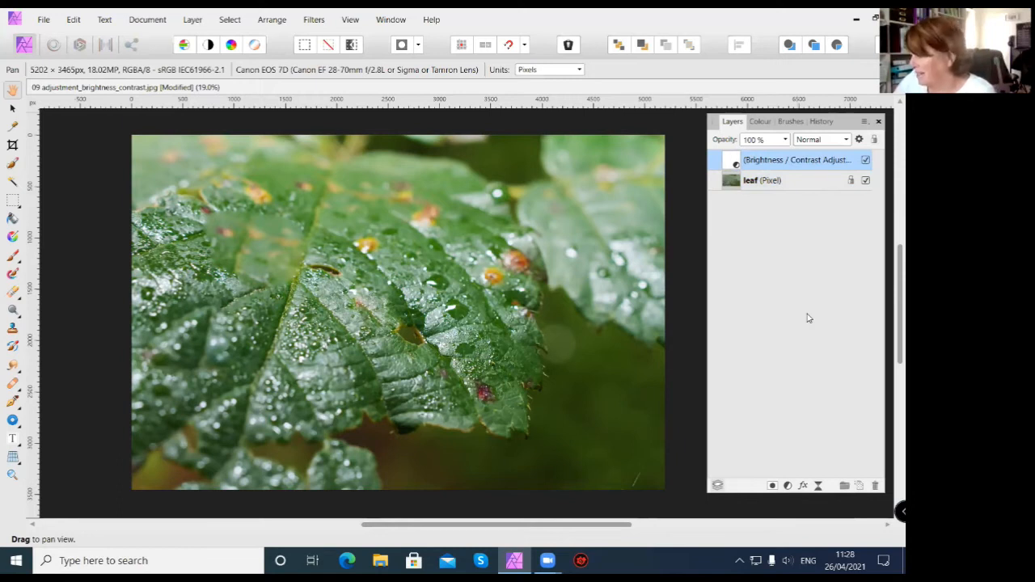
# Close 09 adjustment_brightness_contrast.jpg without saving the changes and open 10 adjustment_hsl from the 02 Lesson 02 folder.
pyautogui.hotkey('ctrl', 'w')
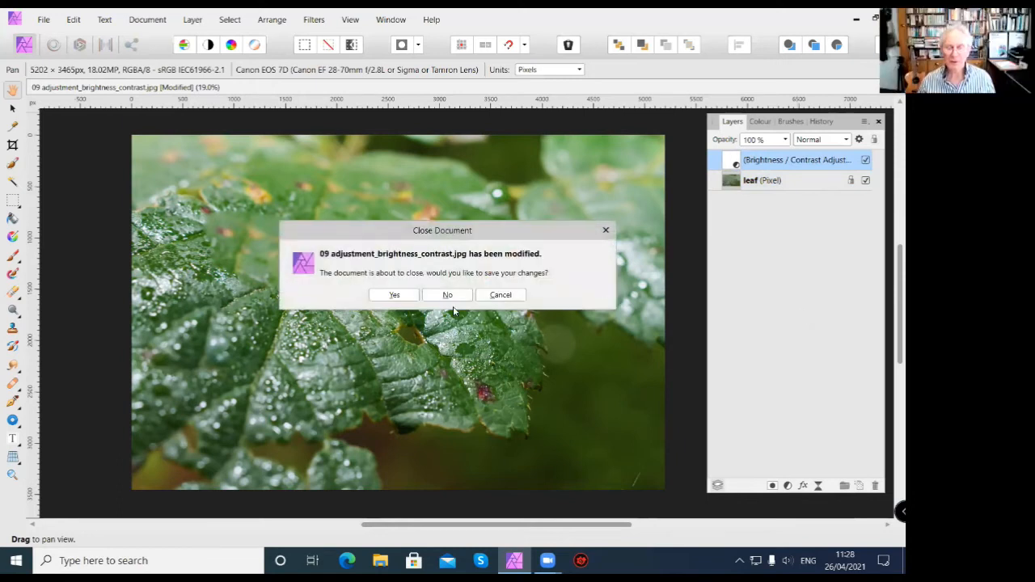
pyautogui.click(449, 295)
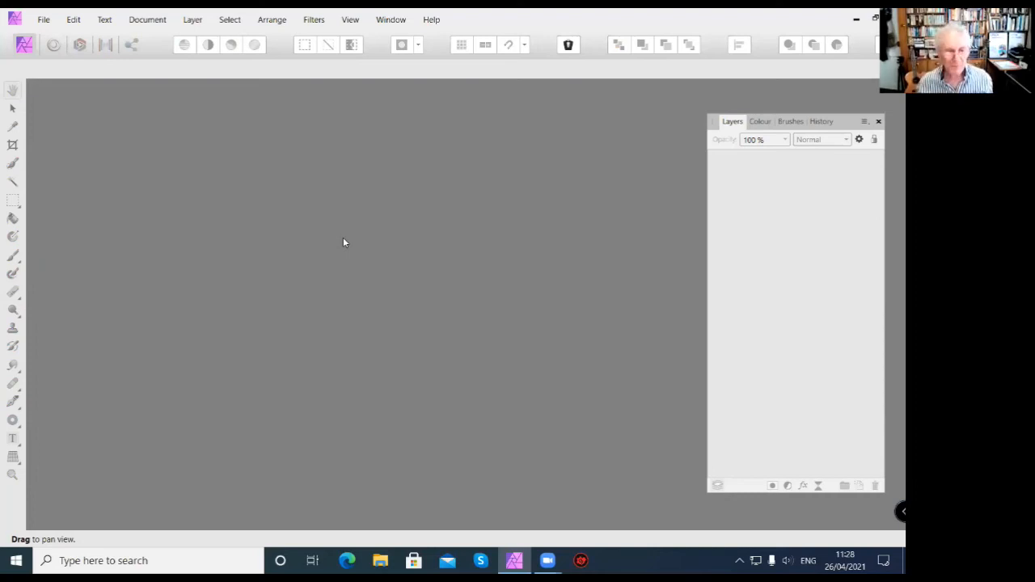
pyautogui.click(45, 21)
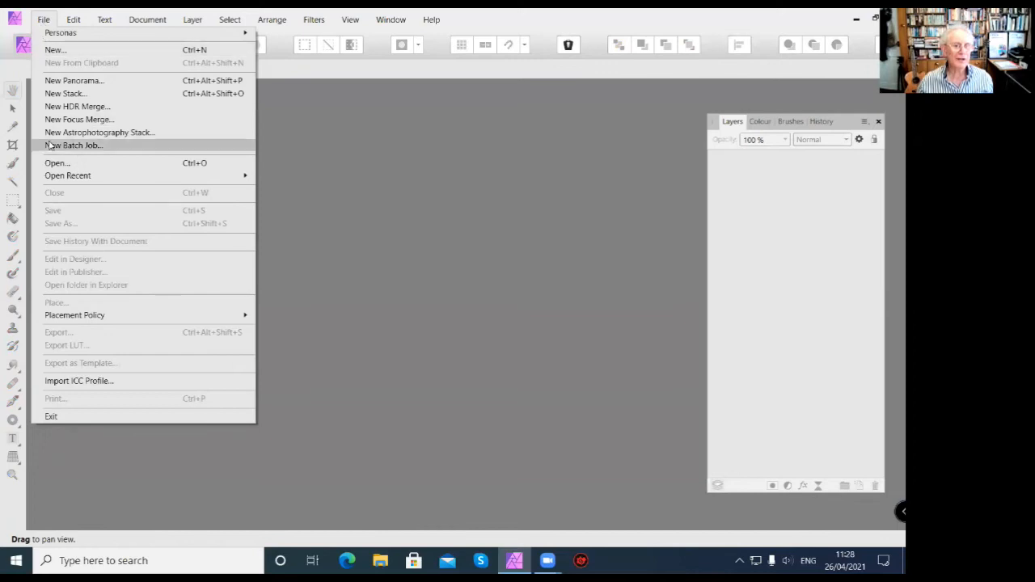
pyautogui.click(58, 165)
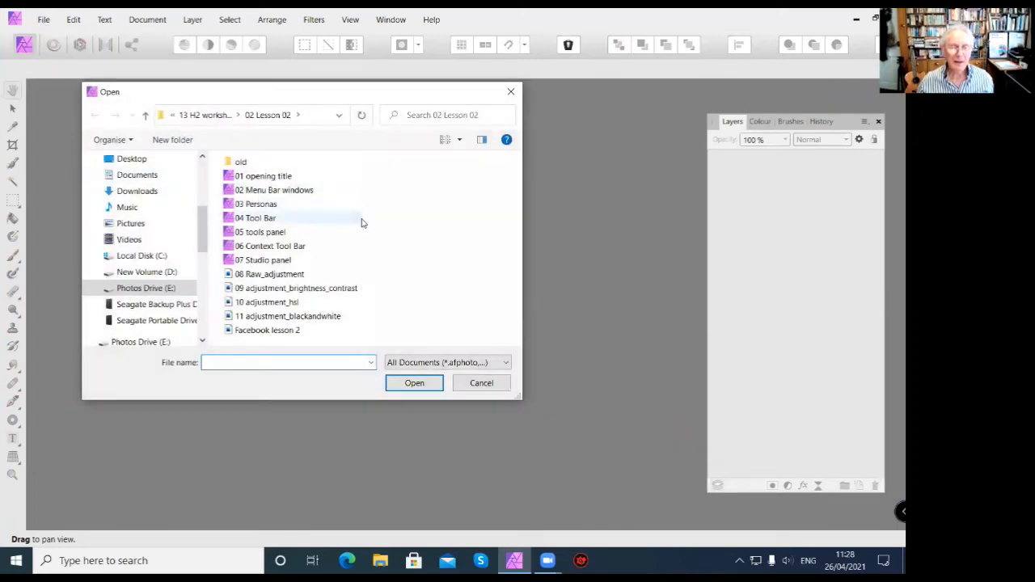
pyautogui.click(274, 304)
pyautogui.click(425, 382)
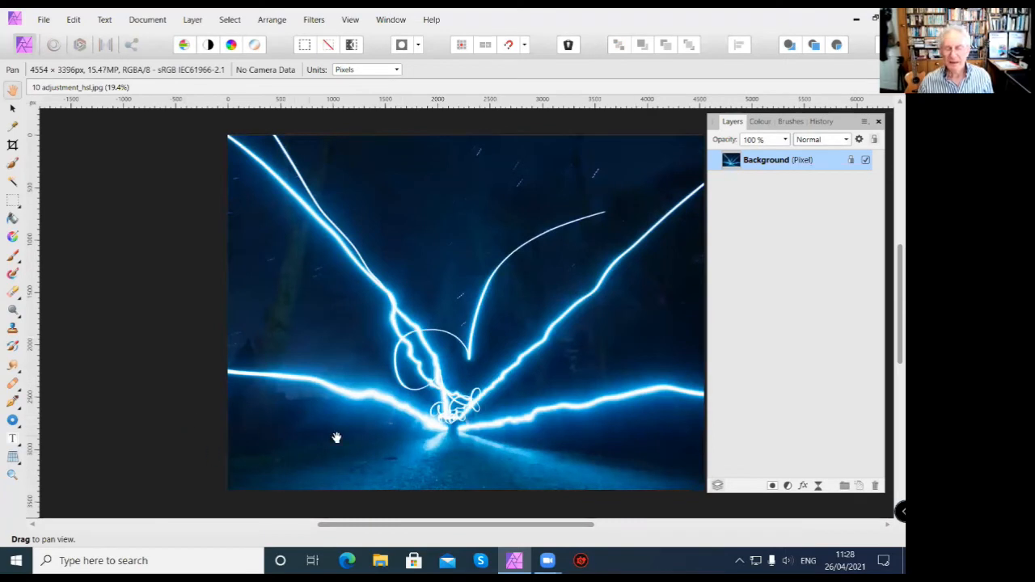
pyautogui.moveTo(485, 301); pyautogui.dragTo(432, 295)
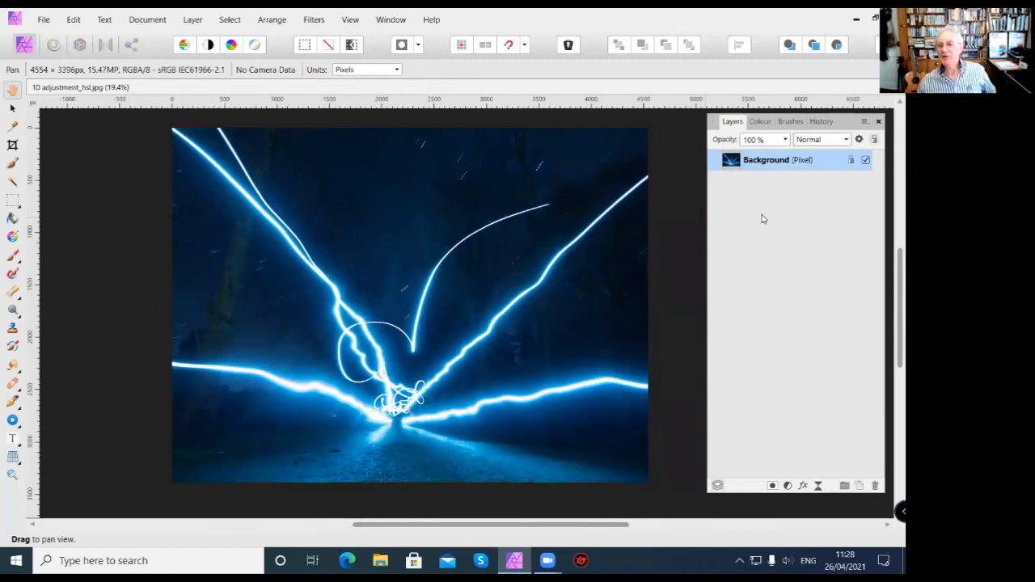
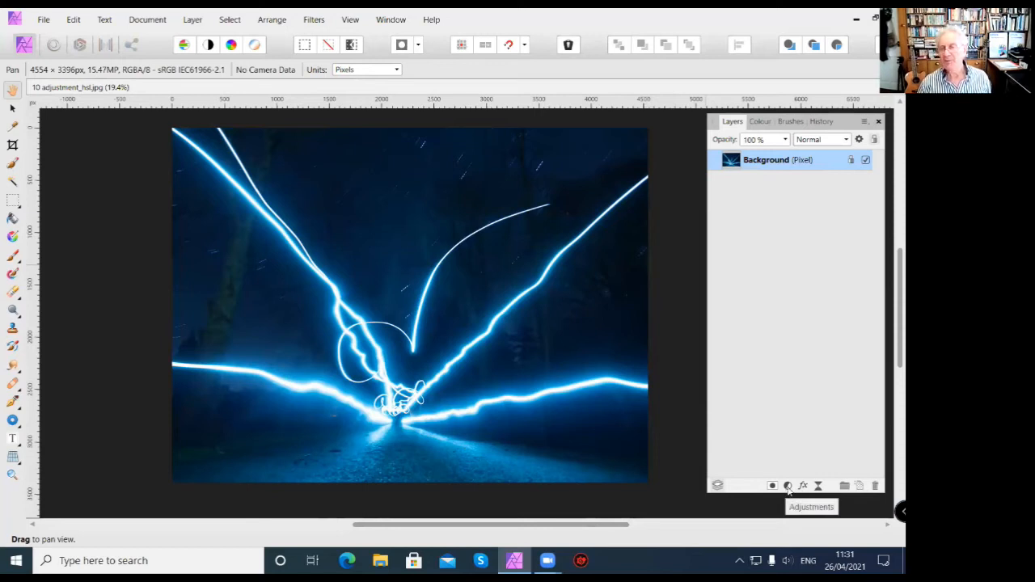
# Add an HSL adjustment above the Background layer and shift its settings dialog off the centre of the image.
pyautogui.click(787, 487)
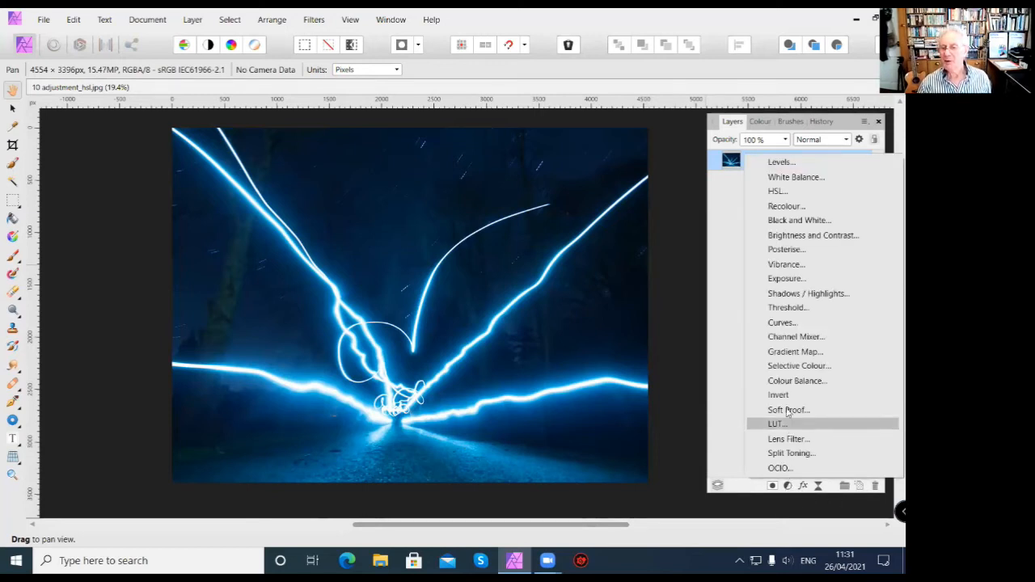
pyautogui.click(780, 192)
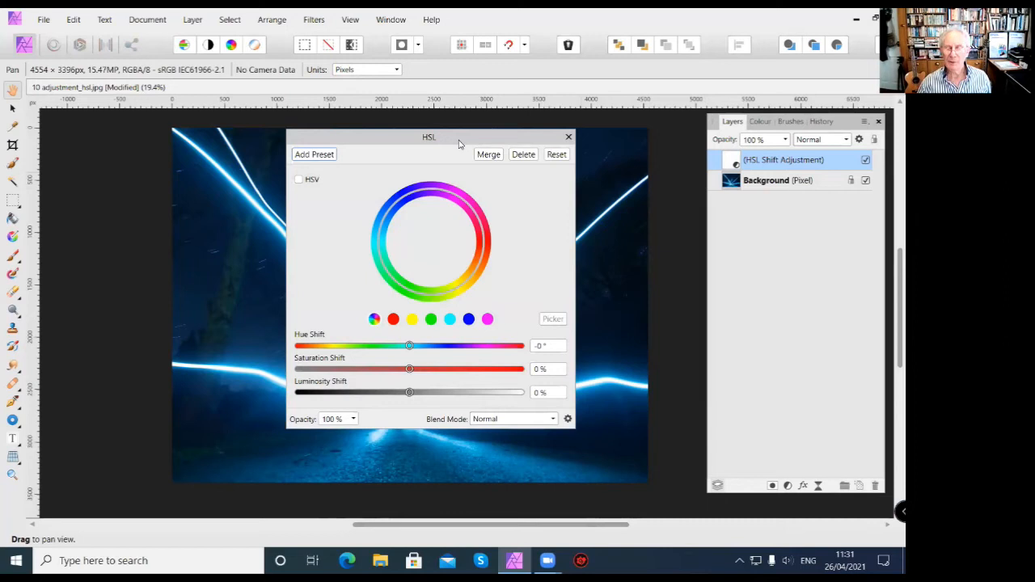
pyautogui.moveTo(459, 143); pyautogui.dragTo(553, 148)
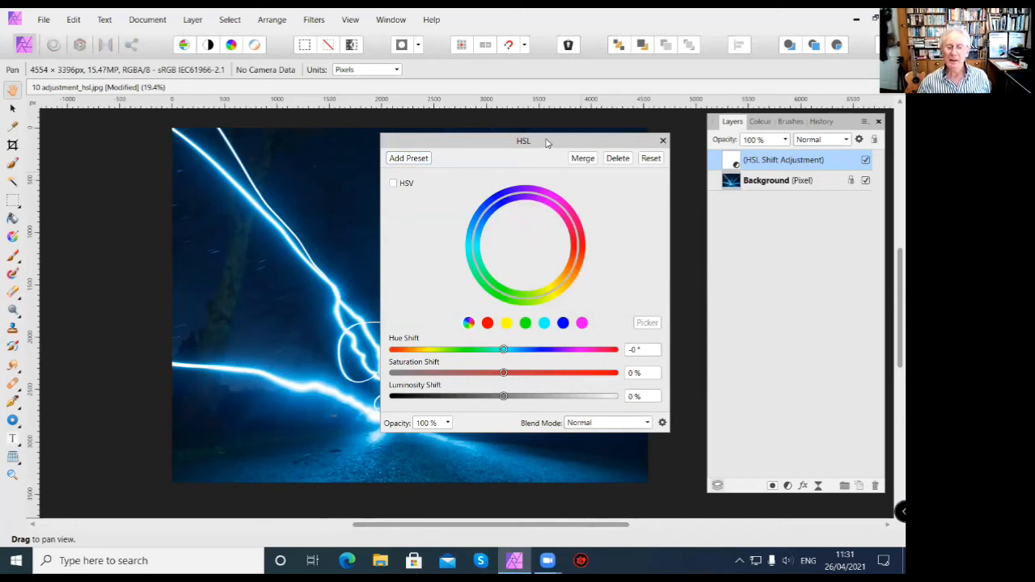
pyautogui.moveTo(544, 147); pyautogui.dragTo(545, 169)
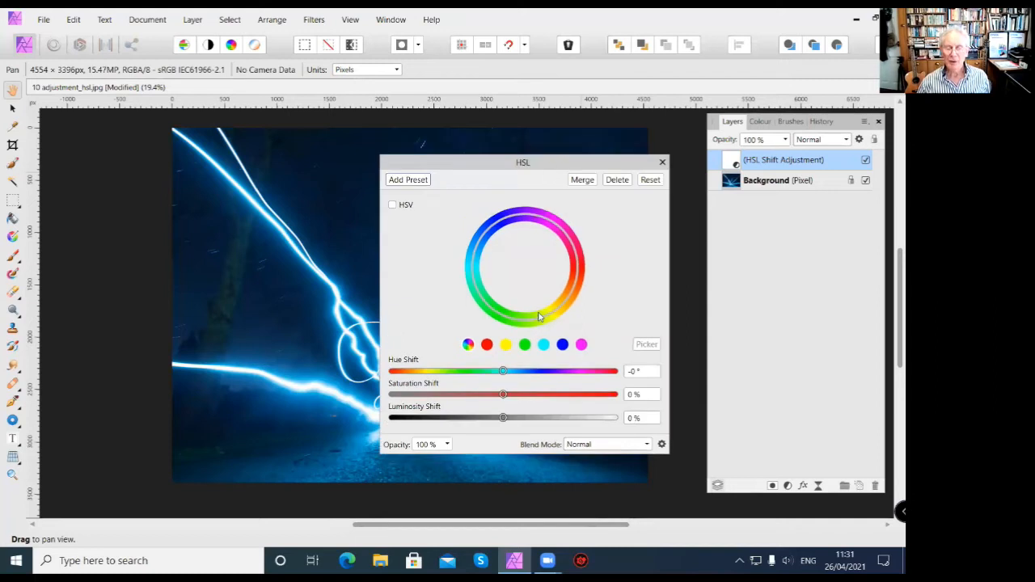
# Examine the individual colour ranges of the HSL adjustment on the hue wheel, then return to the all-colours range.
pyautogui.click(487, 346)
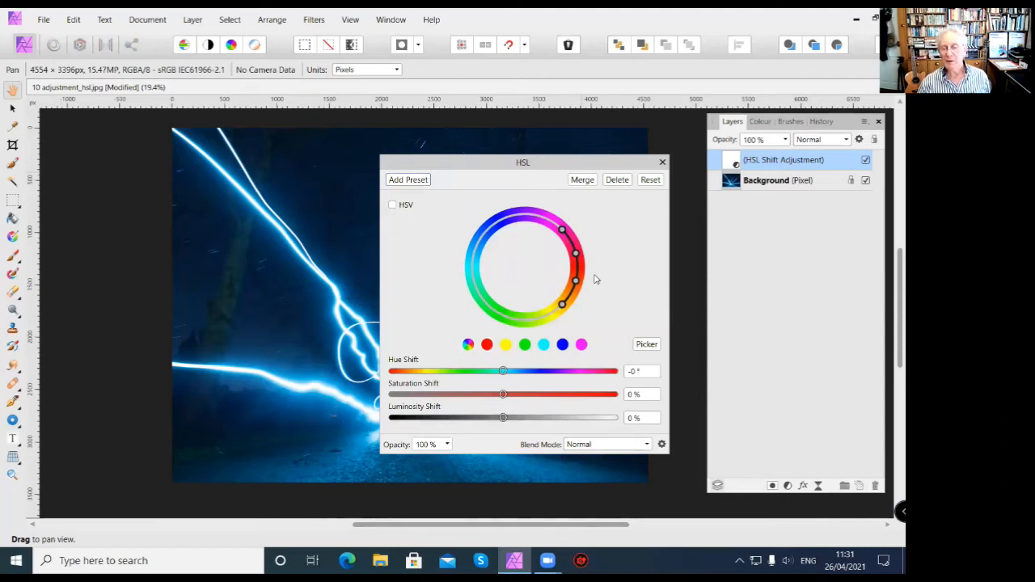
pyautogui.click(524, 345)
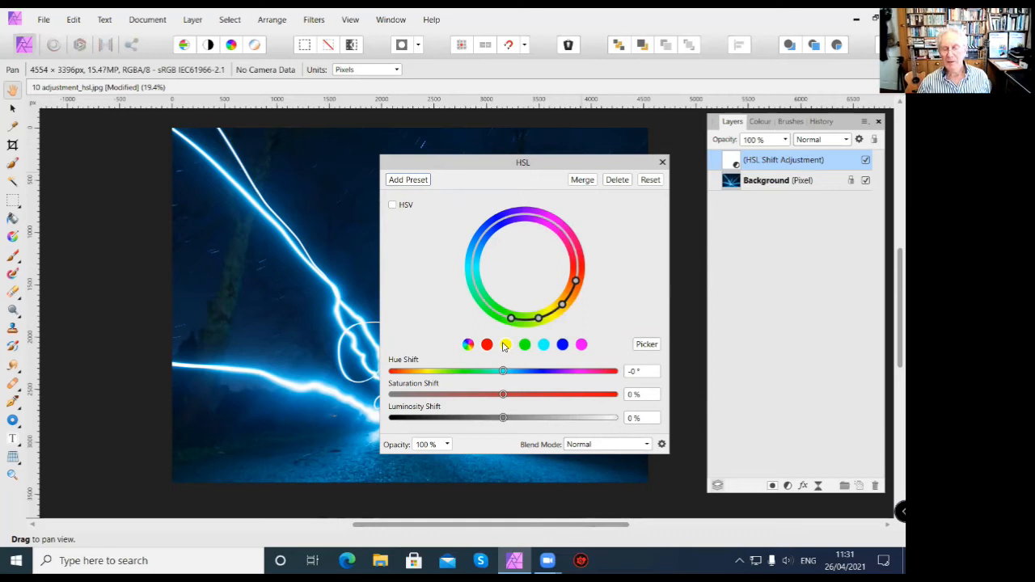
pyautogui.click(524, 346)
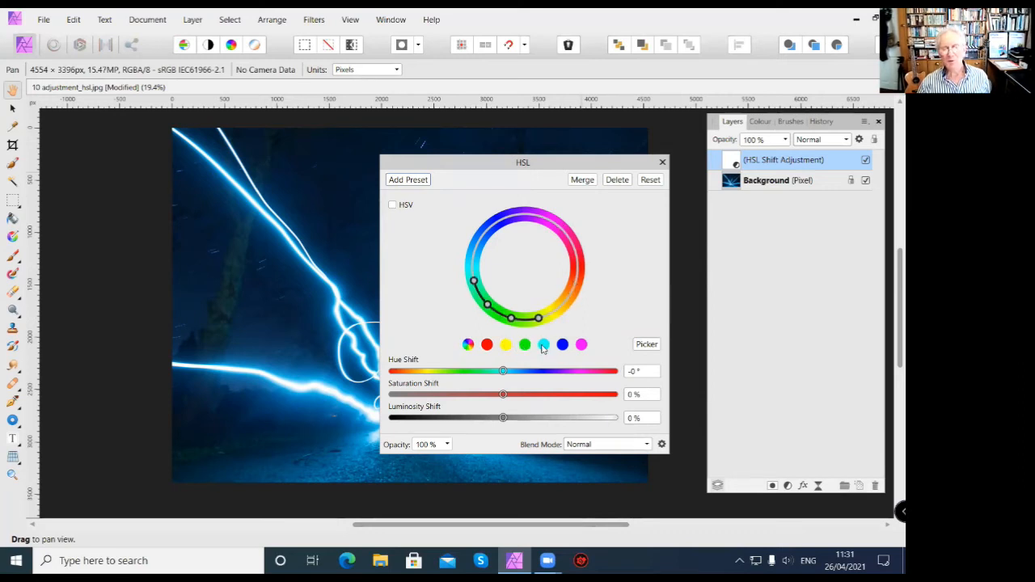
pyautogui.click(545, 346)
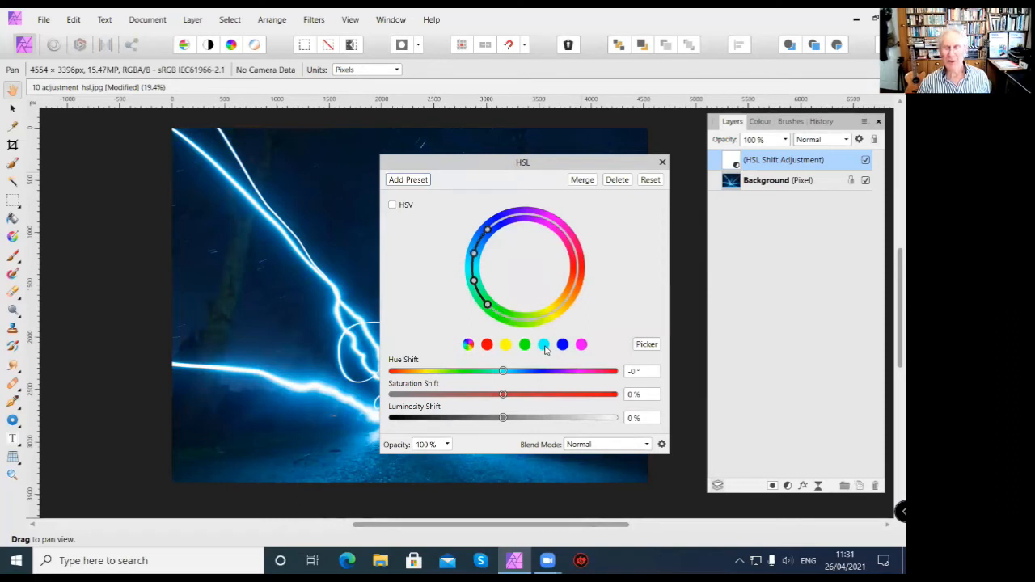
pyautogui.click(559, 346)
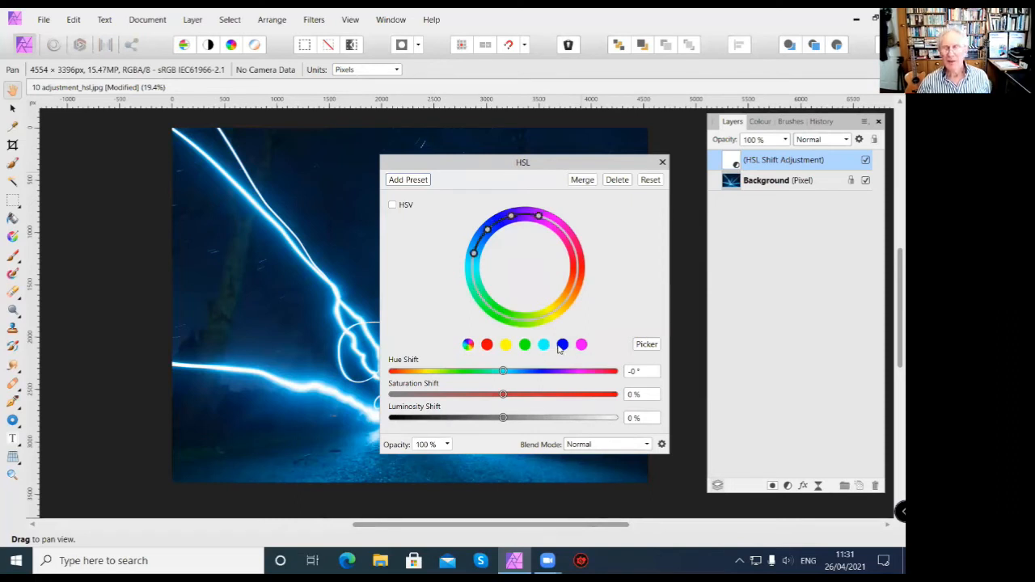
pyautogui.click(582, 346)
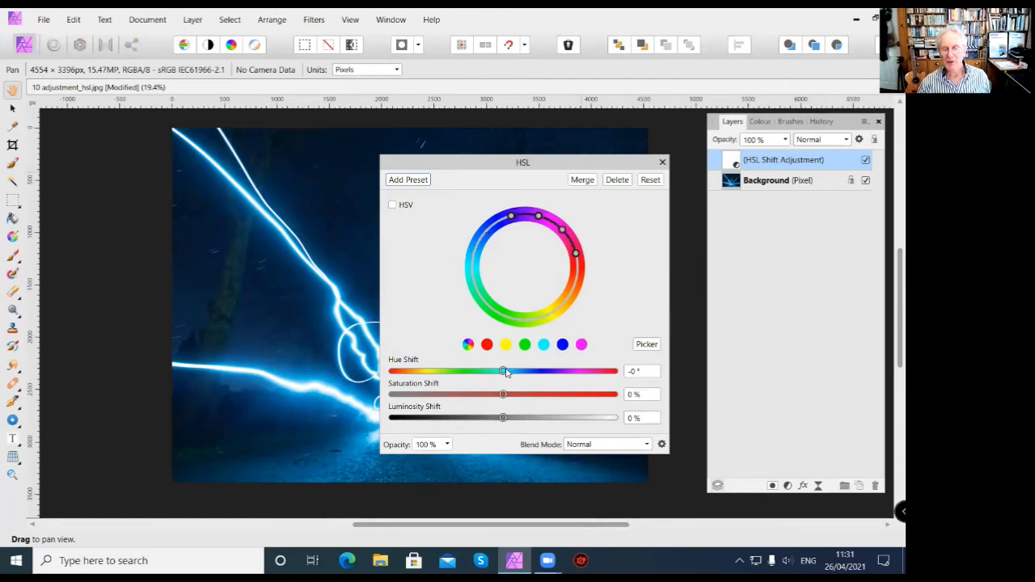
pyautogui.click(470, 345)
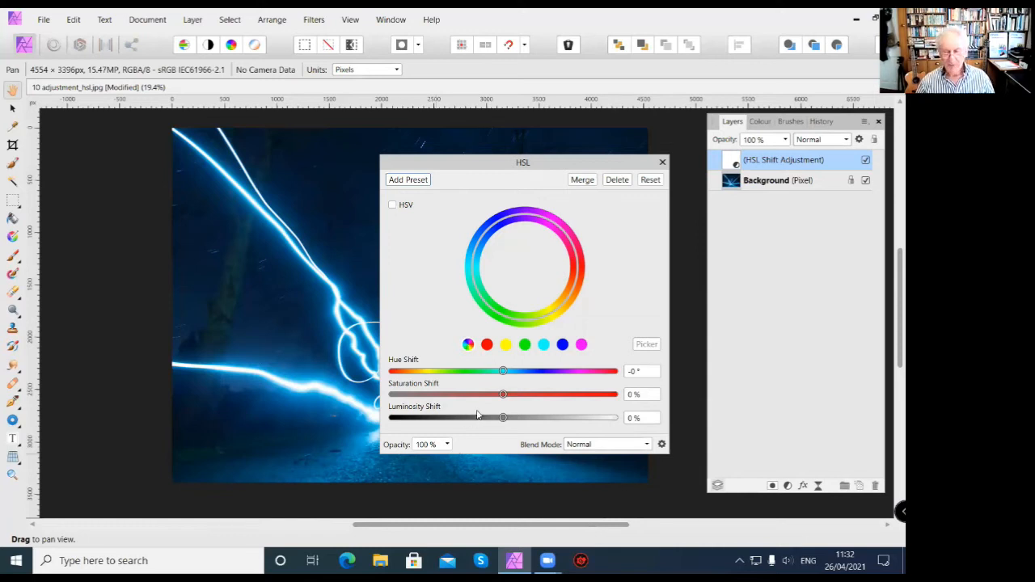
# Set the HSL adjustment's Hue Shift to -110° and its Saturation Shift to 10%, keeping the image in view.
pyautogui.click(632, 372)
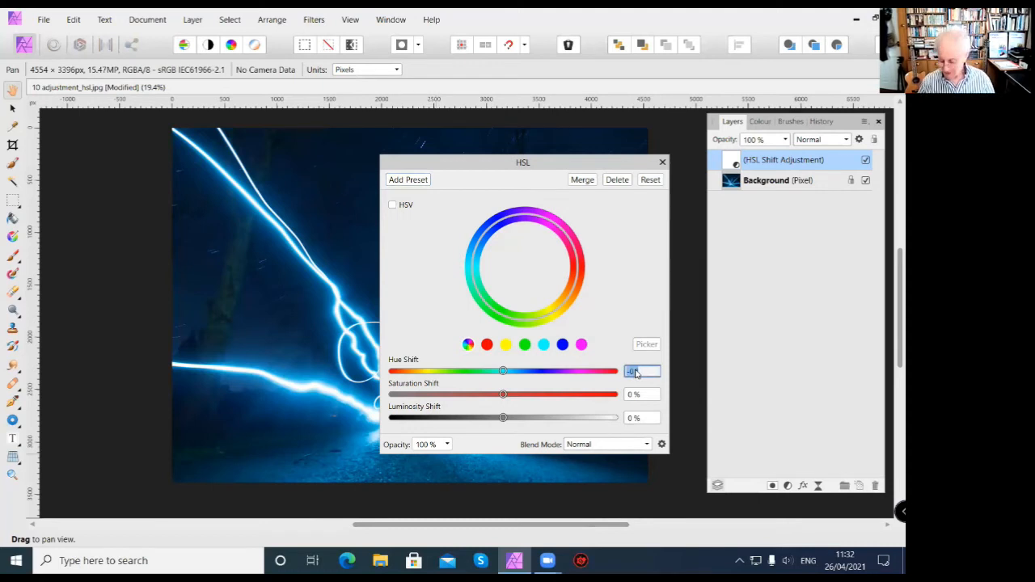
pyautogui.write('-11')
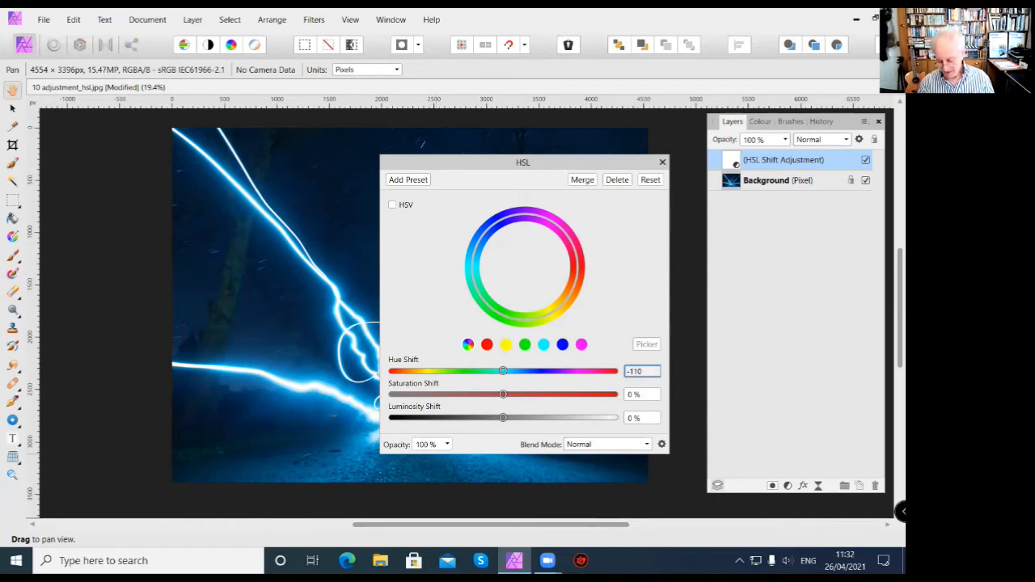
pyautogui.press('Return')
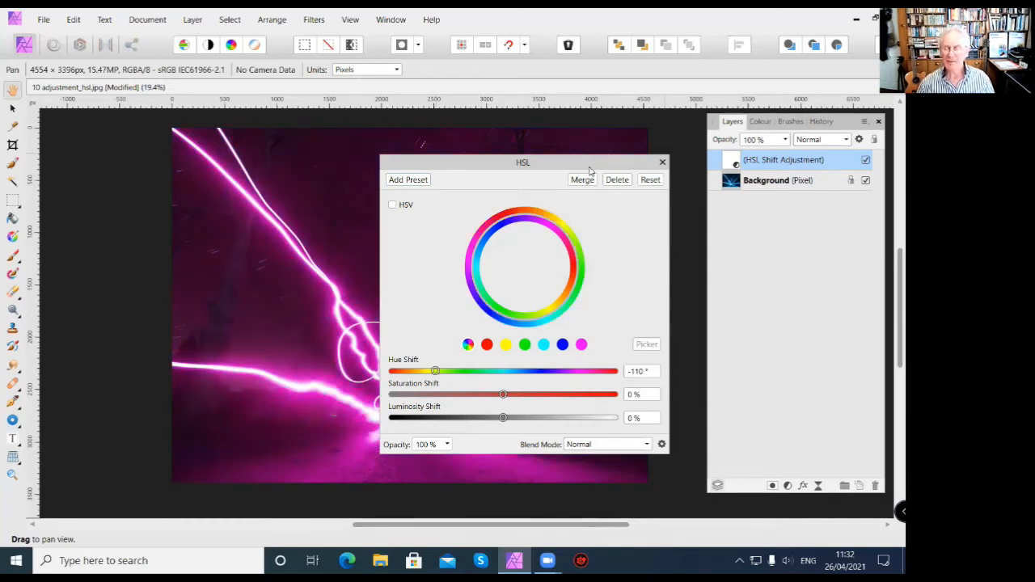
pyautogui.moveTo(590, 168); pyautogui.dragTo(805, 225)
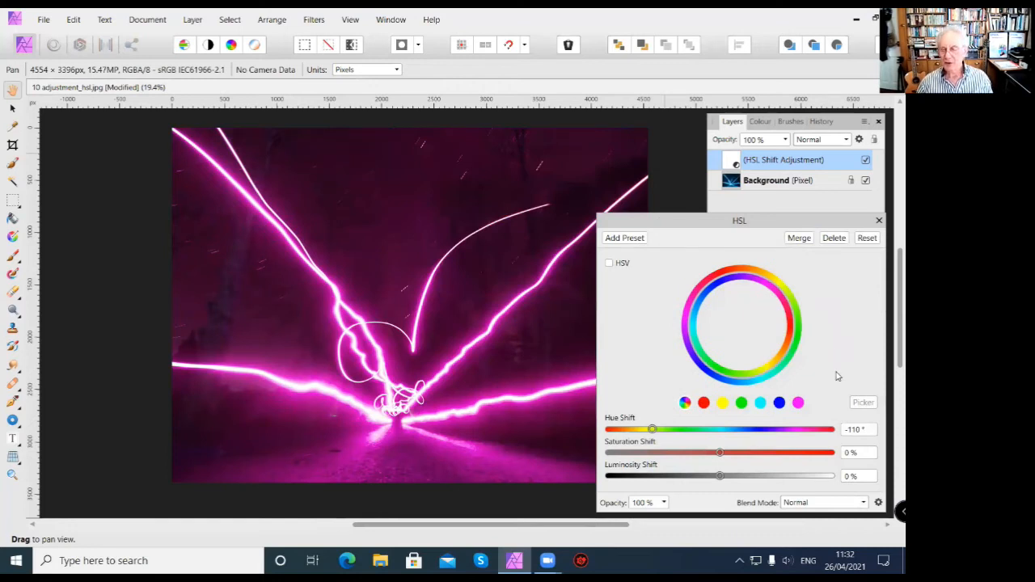
pyautogui.click(849, 452)
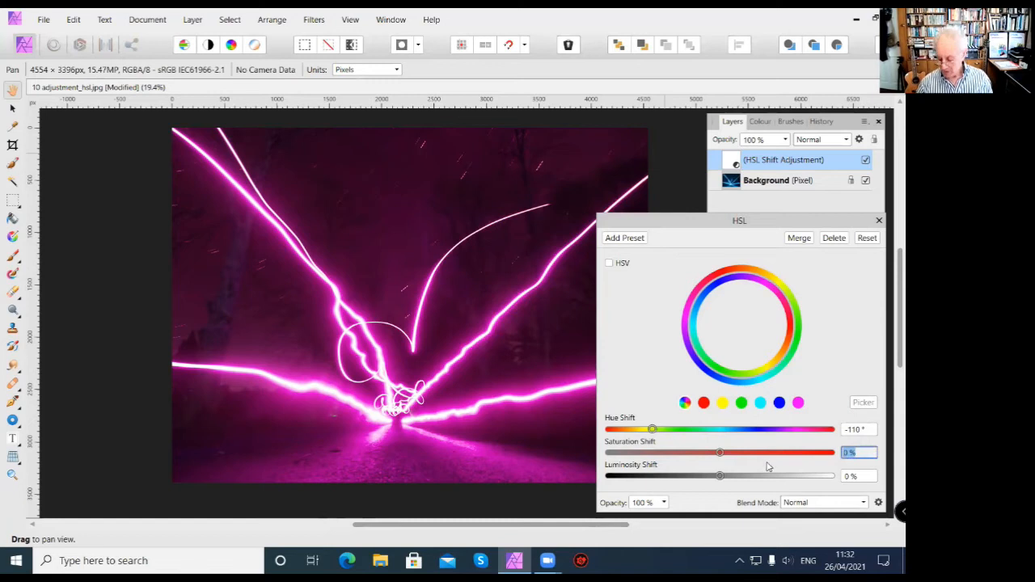
pyautogui.write('10')
pyautogui.press('Return')
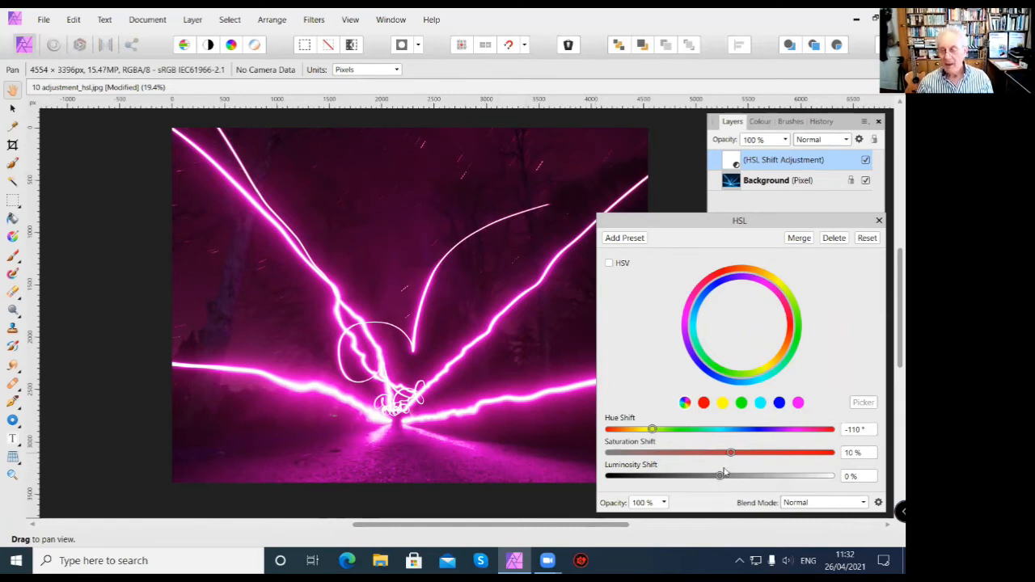
# Fine-tune the HSL adjustment to Hue Shift -93.3°, Saturation Shift 17% and Luminosity Shift -2%, and close its settings.
pyautogui.moveTo(720, 477); pyautogui.dragTo(739, 467)
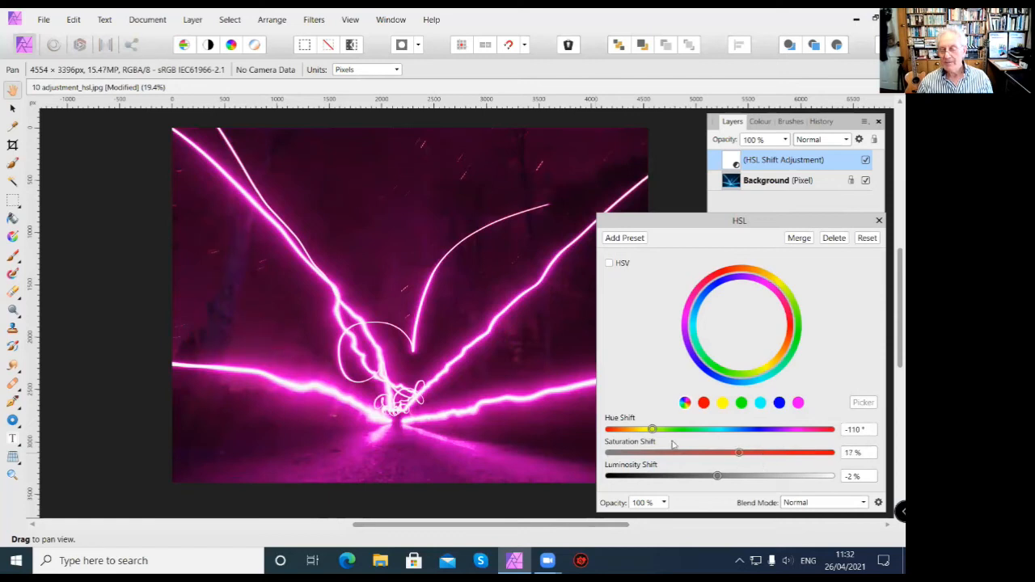
pyautogui.moveTo(652, 430)
pyautogui.mouseDown()
pyautogui.moveTo(723, 429)
pyautogui.moveTo(663, 430)
pyautogui.mouseUp()
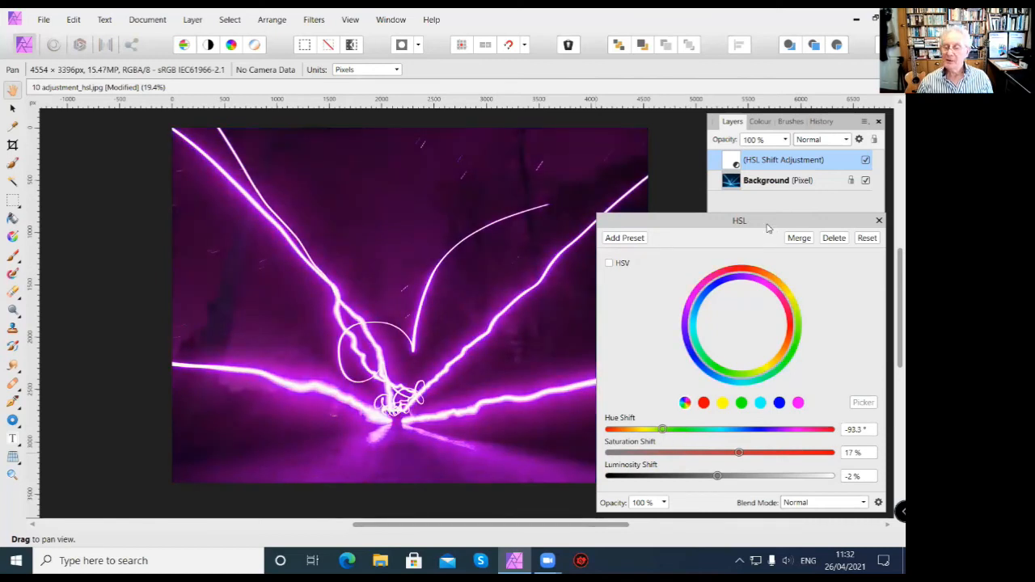
pyautogui.moveTo(768, 228); pyautogui.dragTo(689, 211)
pyautogui.click(799, 204)
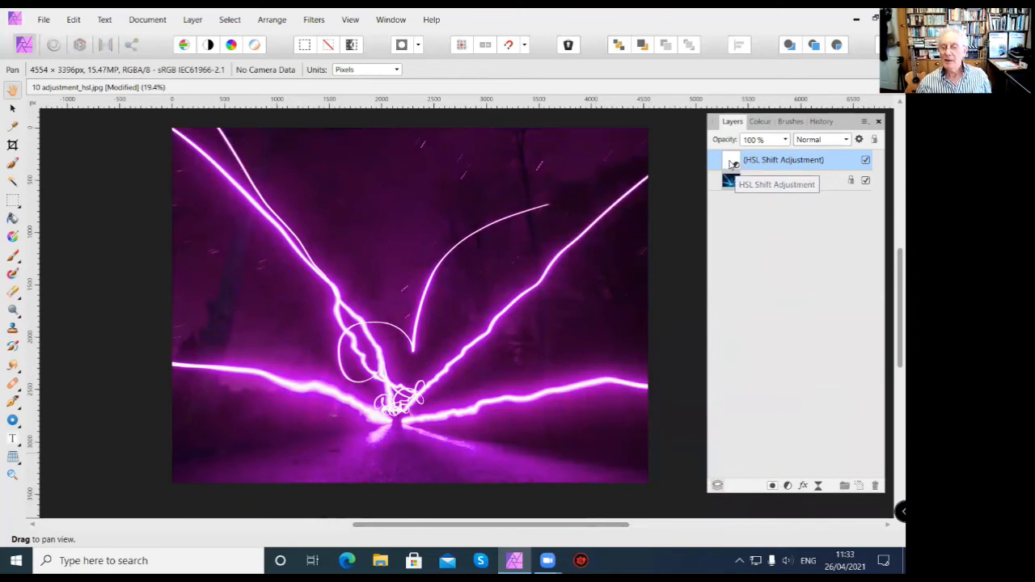
# Reopen the HSL adjustment's settings, look through its blend modes, and close the settings without changing anything.
pyautogui.doubleClick(732, 161)
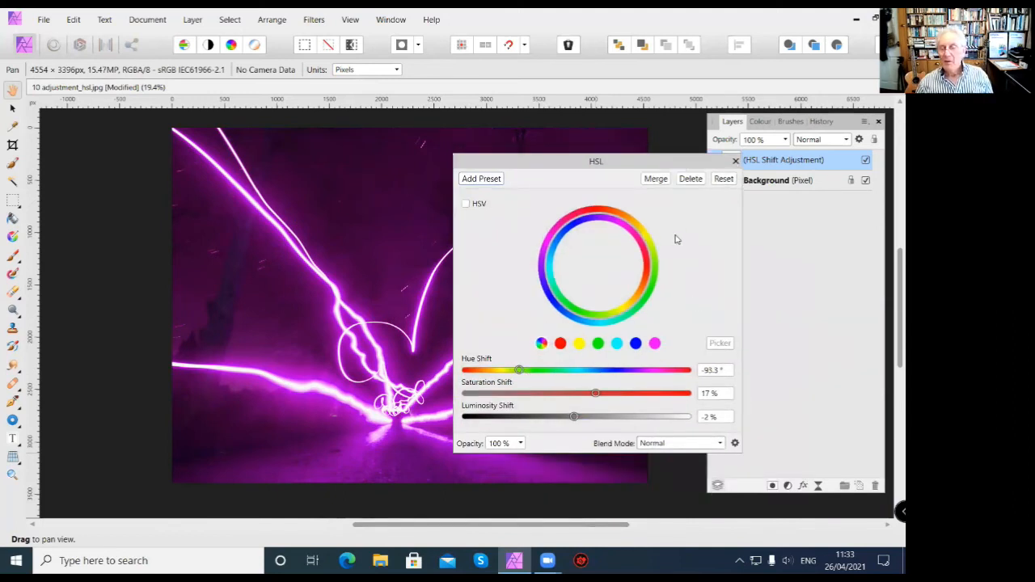
pyautogui.click(720, 444)
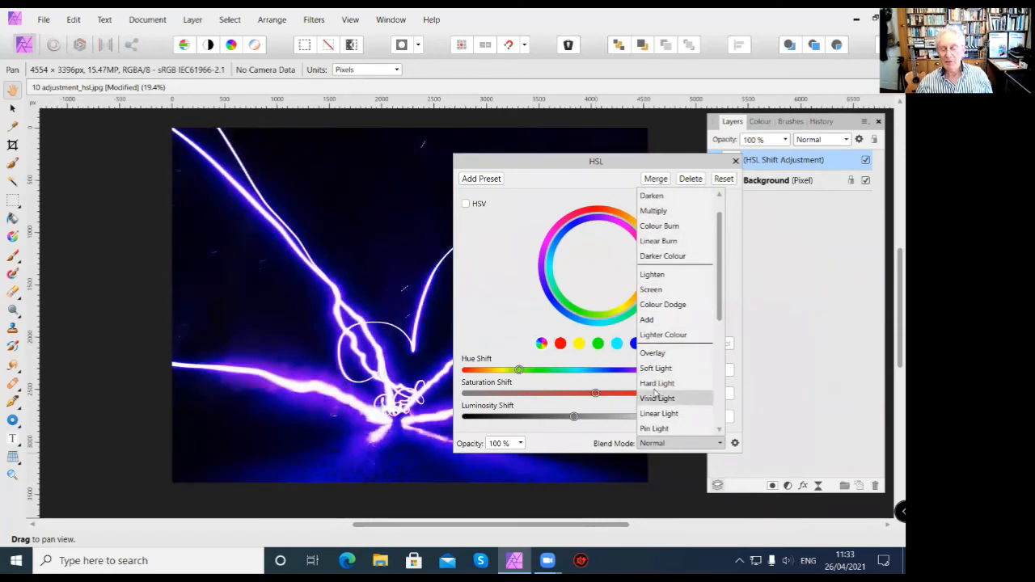
pyautogui.click(736, 164)
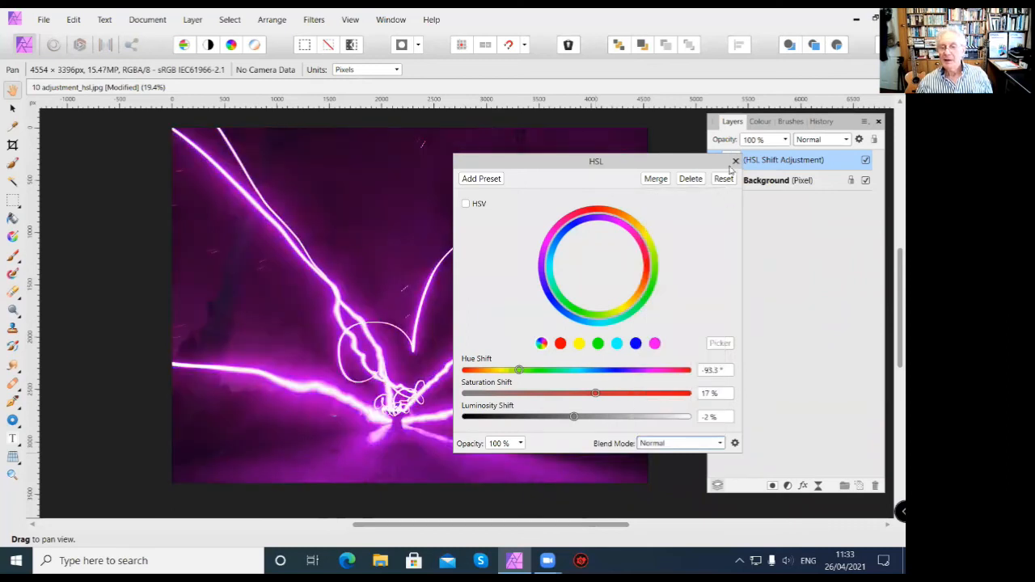
pyautogui.click(733, 161)
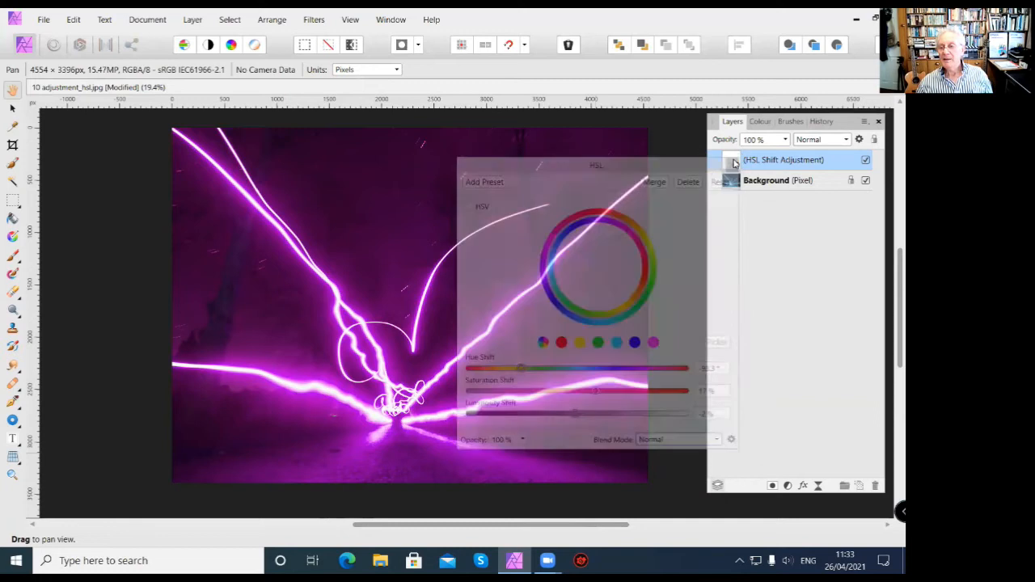
# Step the History back to before the HSL adjustment, check the layer stack, and return to the latest state.
pyautogui.click(821, 122)
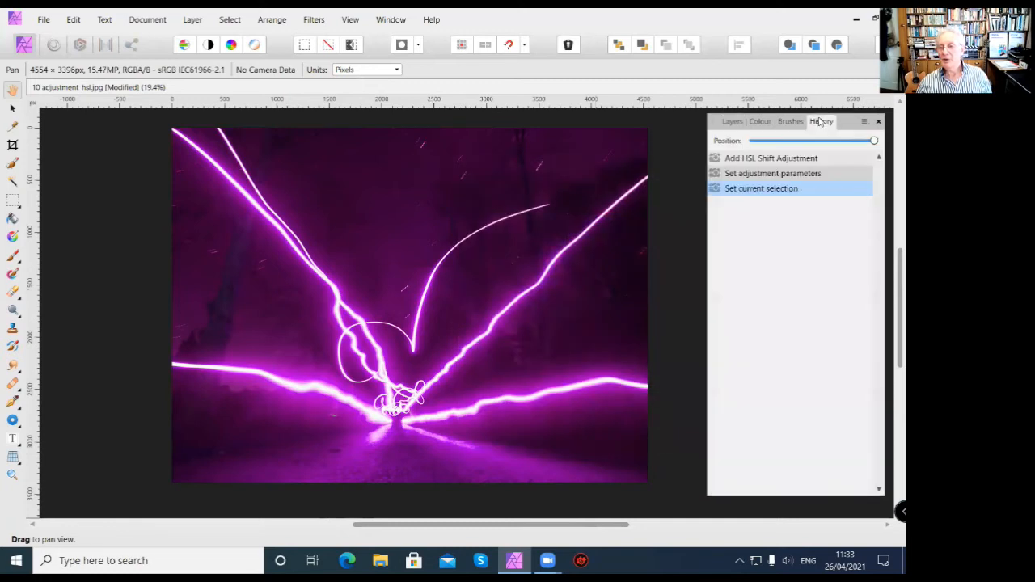
pyautogui.click(790, 174)
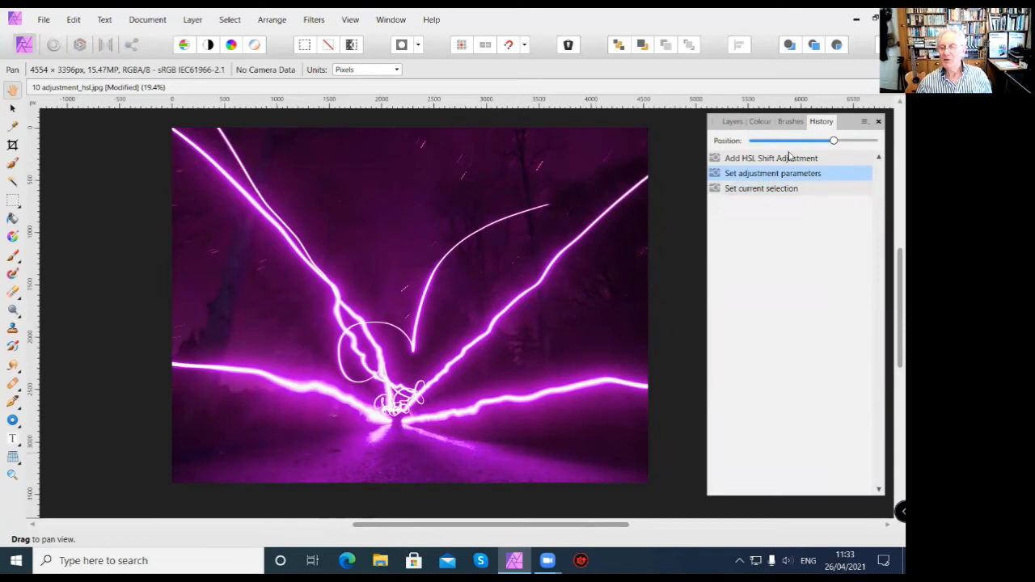
pyautogui.click(790, 158)
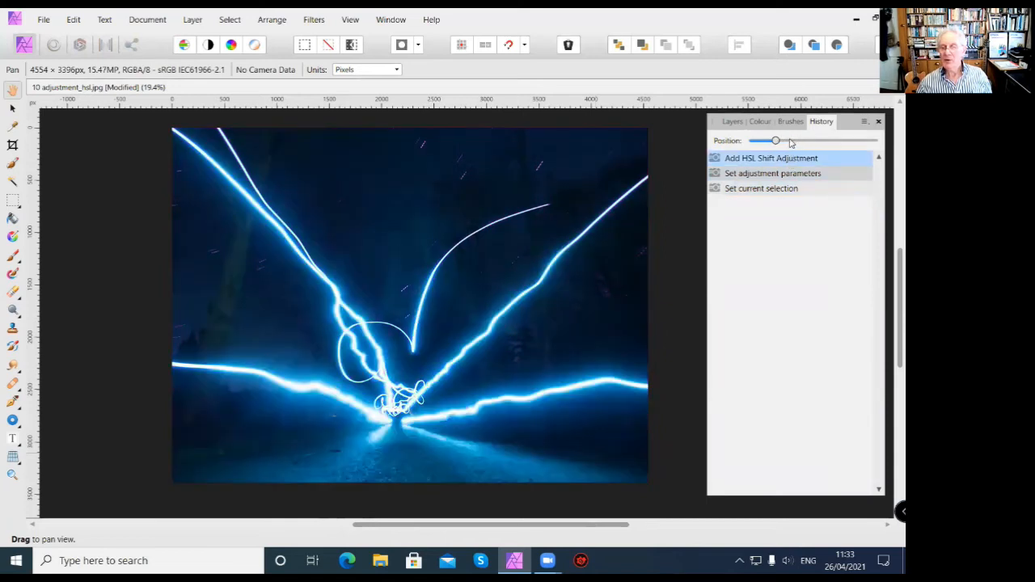
pyautogui.moveTo(774, 141); pyautogui.dragTo(724, 142)
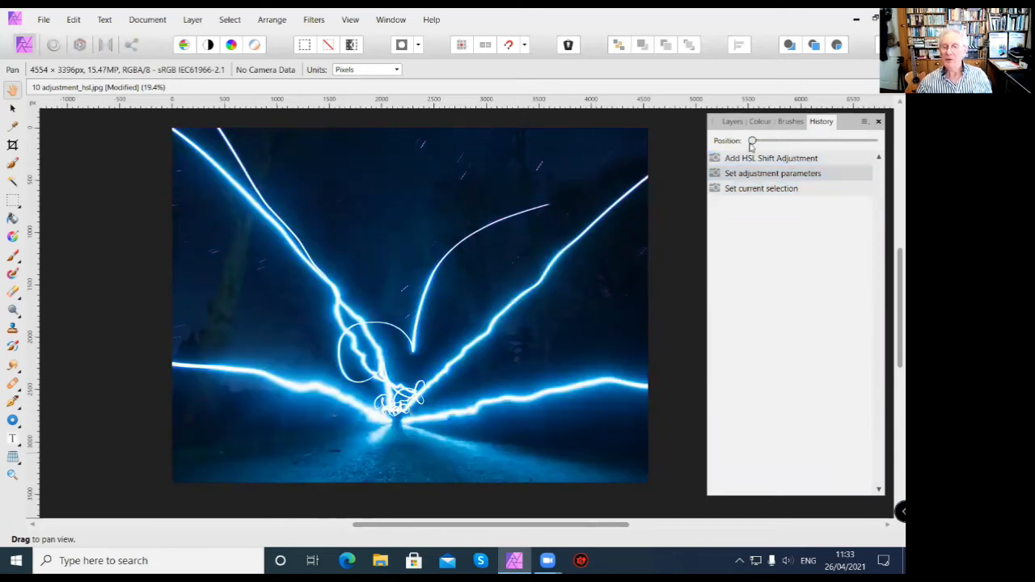
pyautogui.moveTo(752, 142)
pyautogui.mouseDown()
pyautogui.moveTo(862, 142)
pyautogui.moveTo(737, 149)
pyautogui.mouseUp()
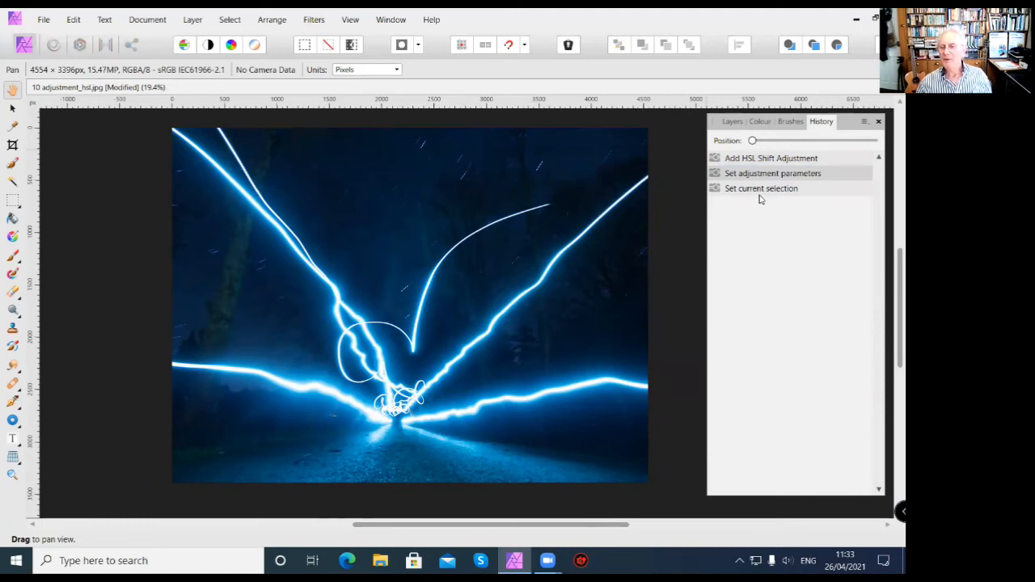
pyautogui.click(732, 122)
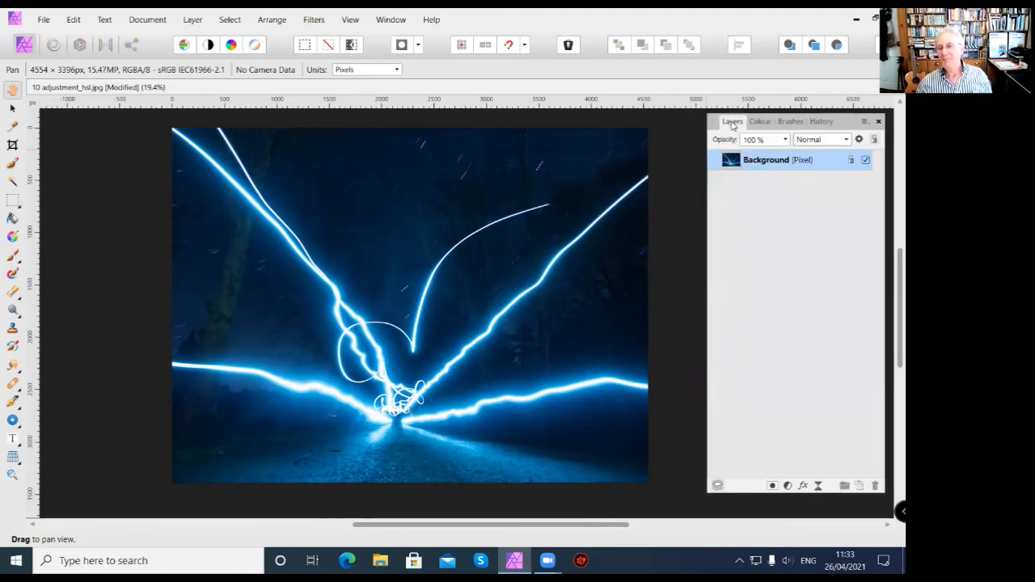
pyautogui.click(821, 122)
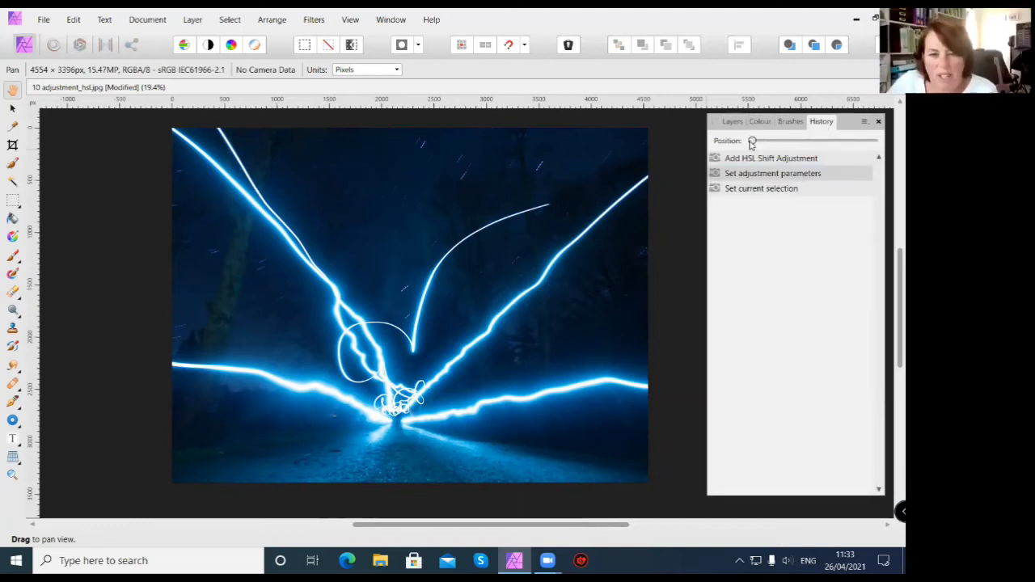
pyautogui.moveTo(752, 141); pyautogui.dragTo(873, 140)
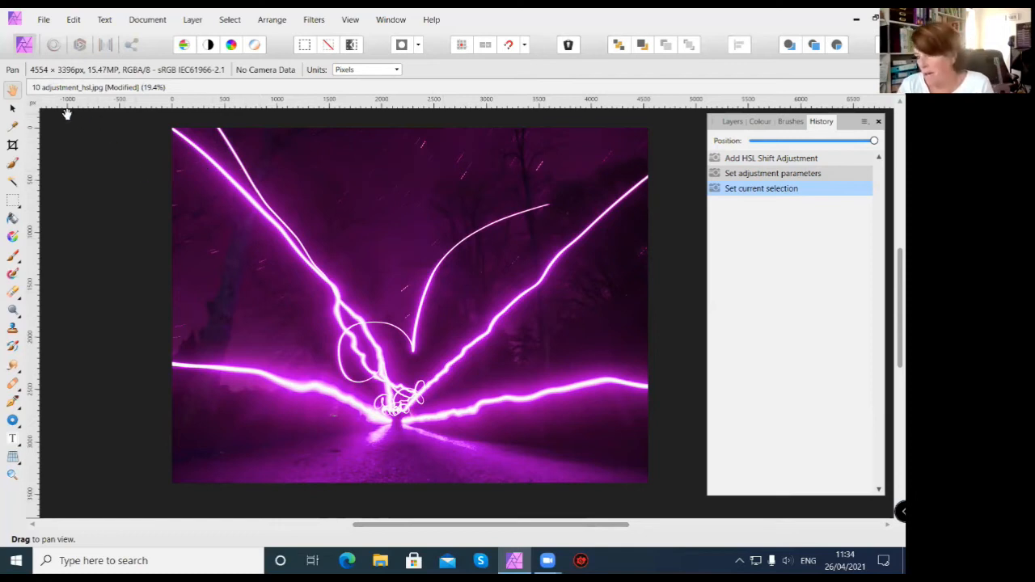
# Enable saving the history with the document and accept the notice about sharing the editing steps.
pyautogui.click(43, 19)
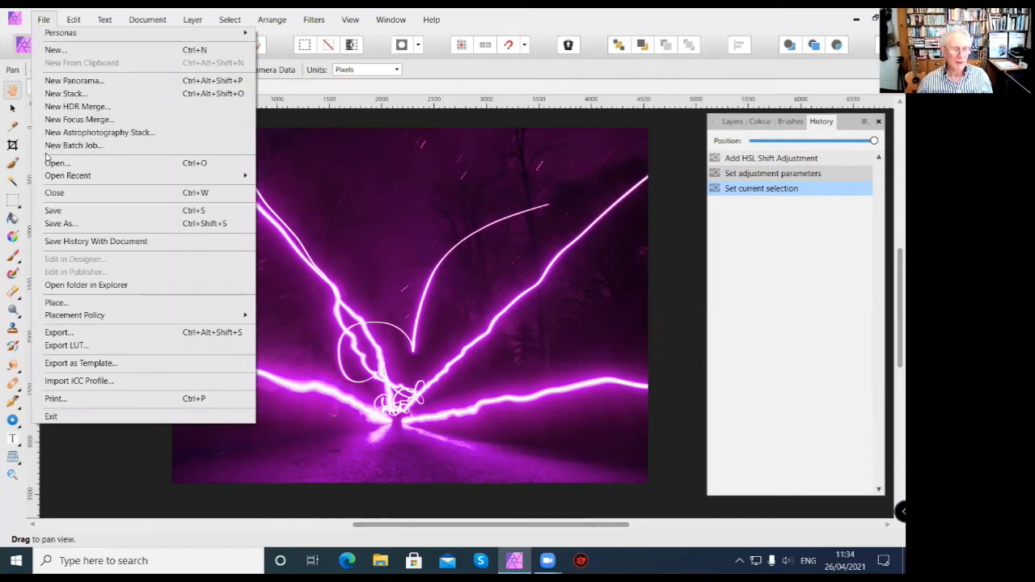
pyautogui.click(64, 242)
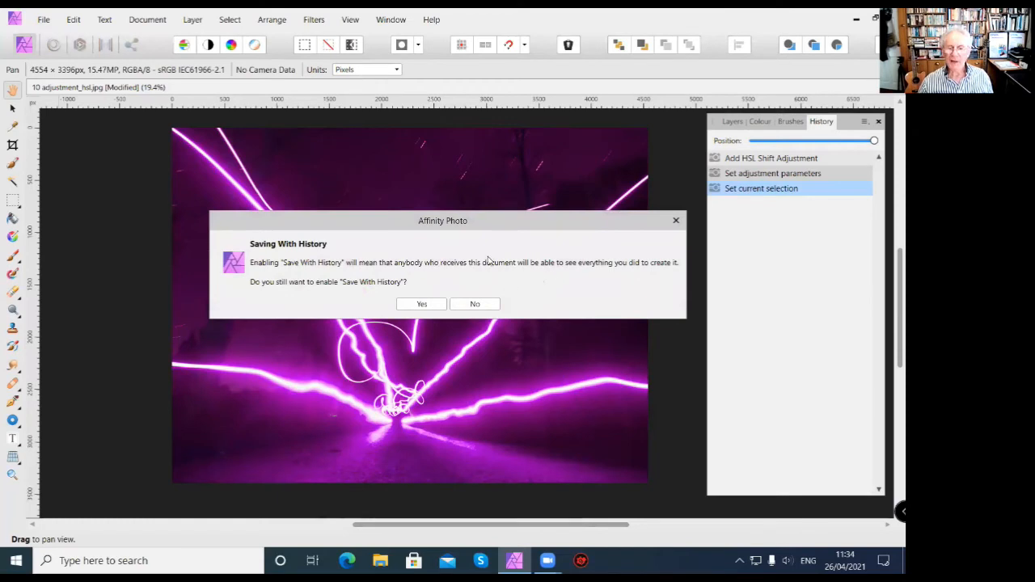
pyautogui.click(430, 307)
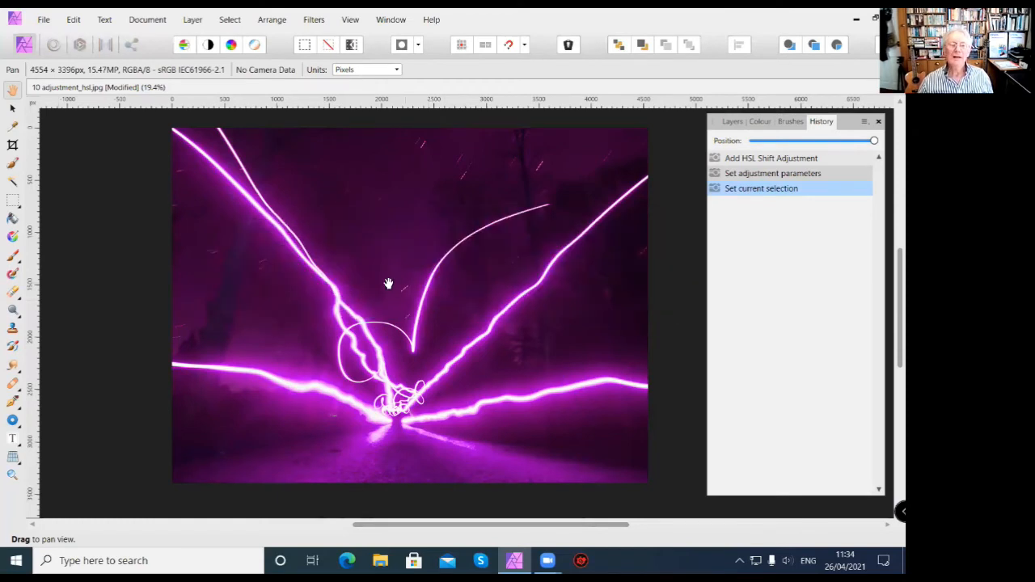
# Open the export settings and compare the PSD options with the JPEG options.
pyautogui.click(44, 20)
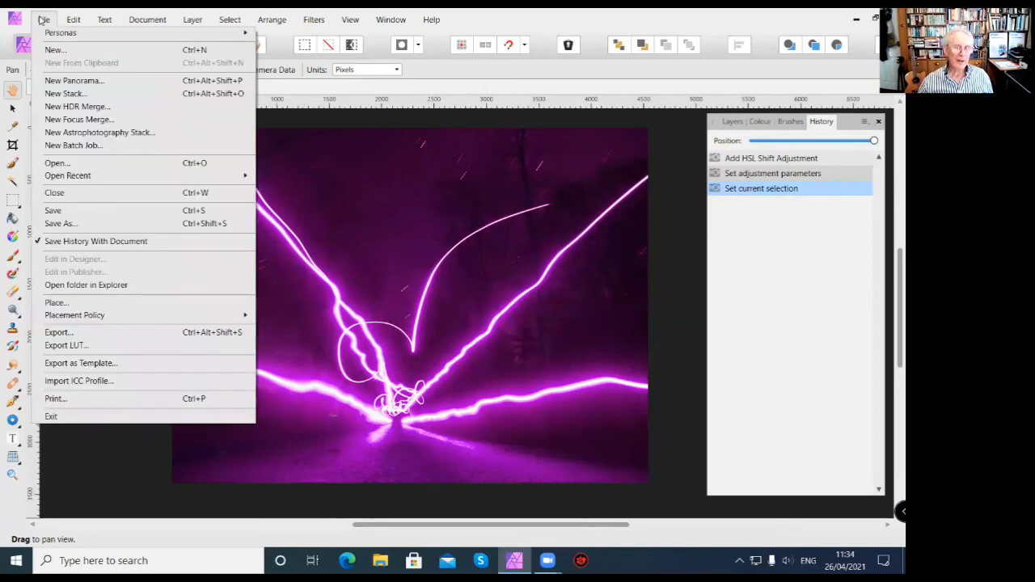
pyautogui.click(58, 332)
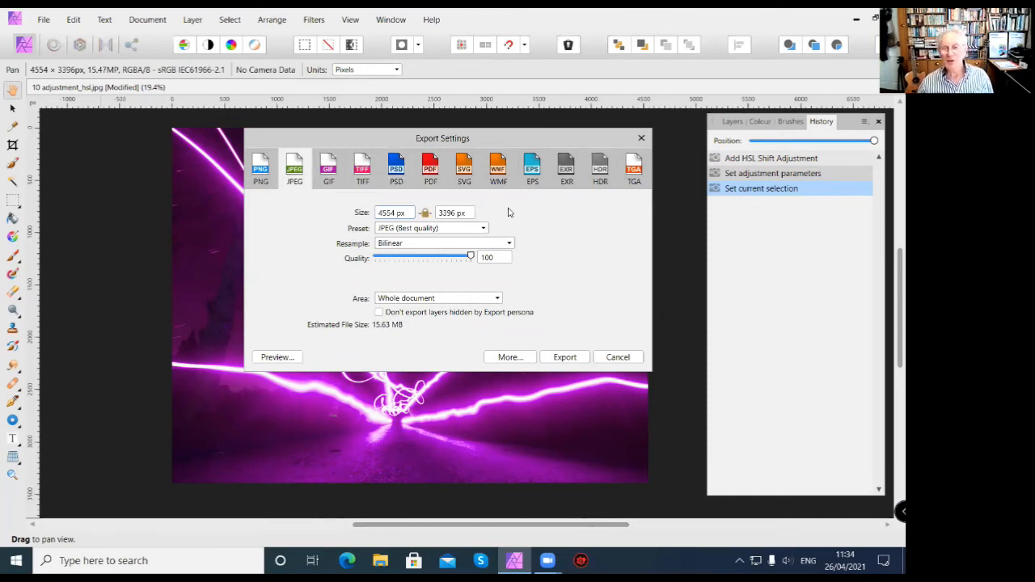
pyautogui.click(396, 168)
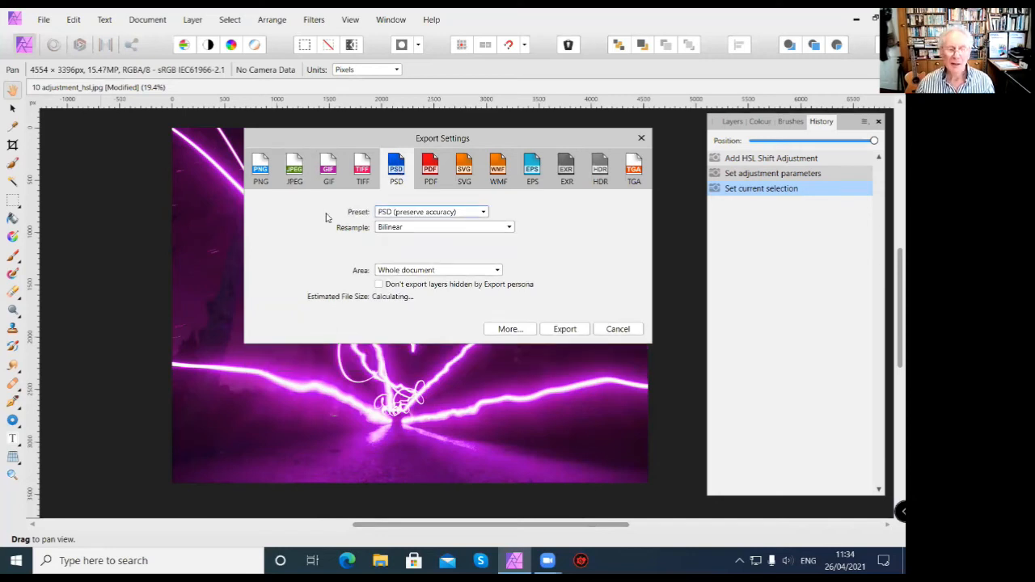
pyautogui.click(294, 169)
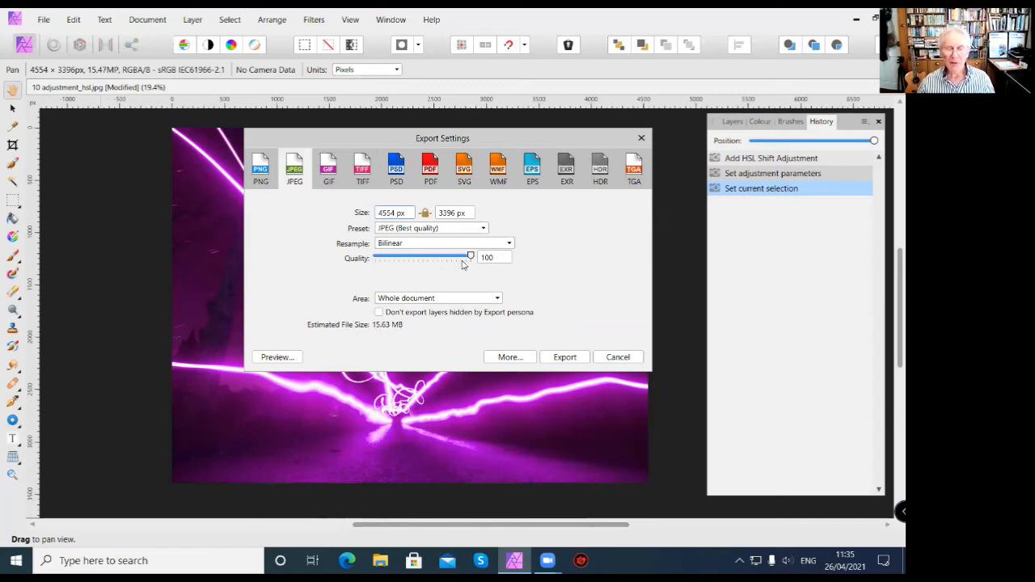
# Set the JPEG export quality to 50, proceed to choosing where to save the file, and cancel the export.
pyautogui.moveTo(469, 259); pyautogui.dragTo(413, 264)
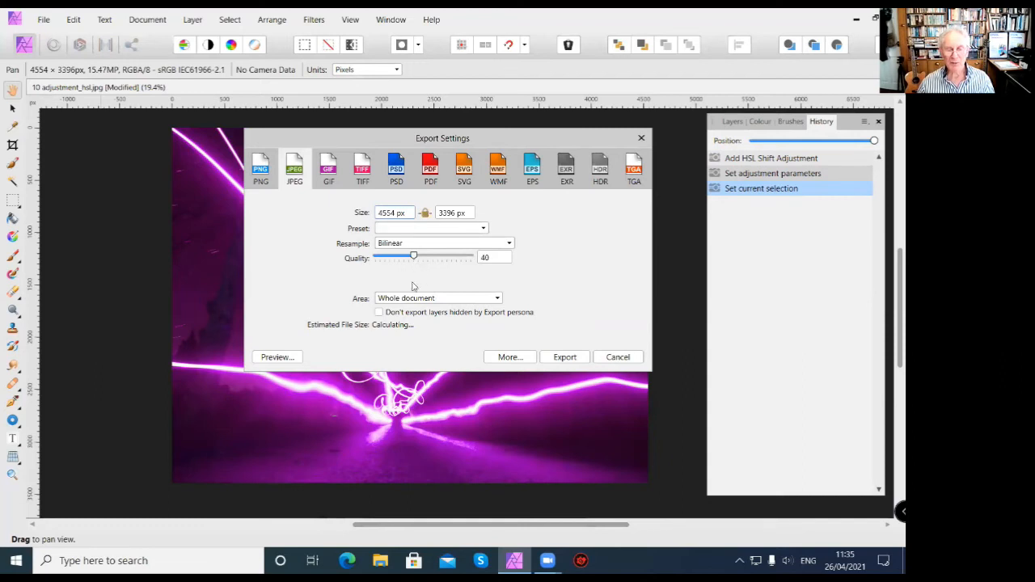
pyautogui.moveTo(413, 257); pyautogui.dragTo(424, 259)
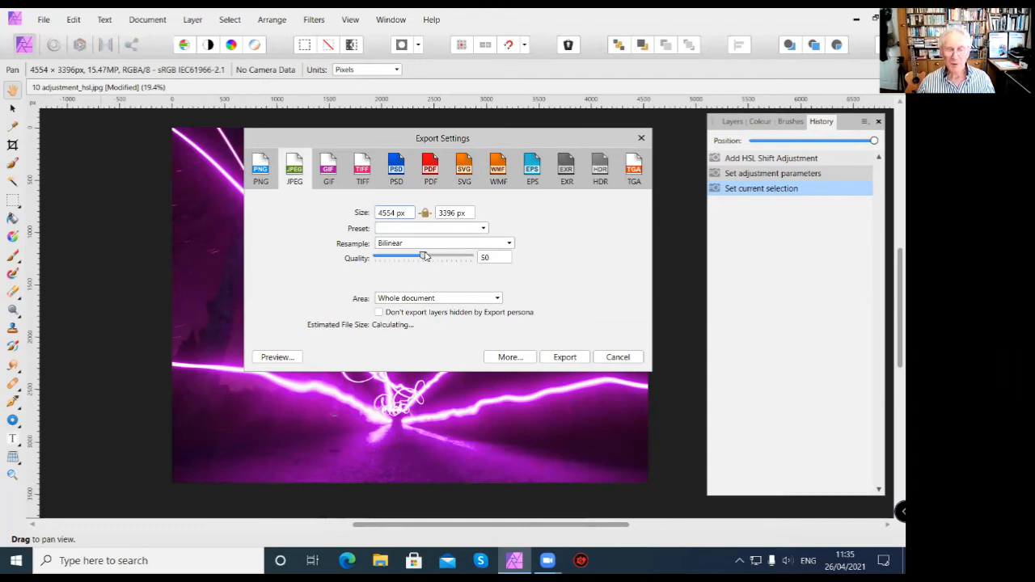
pyautogui.click(566, 357)
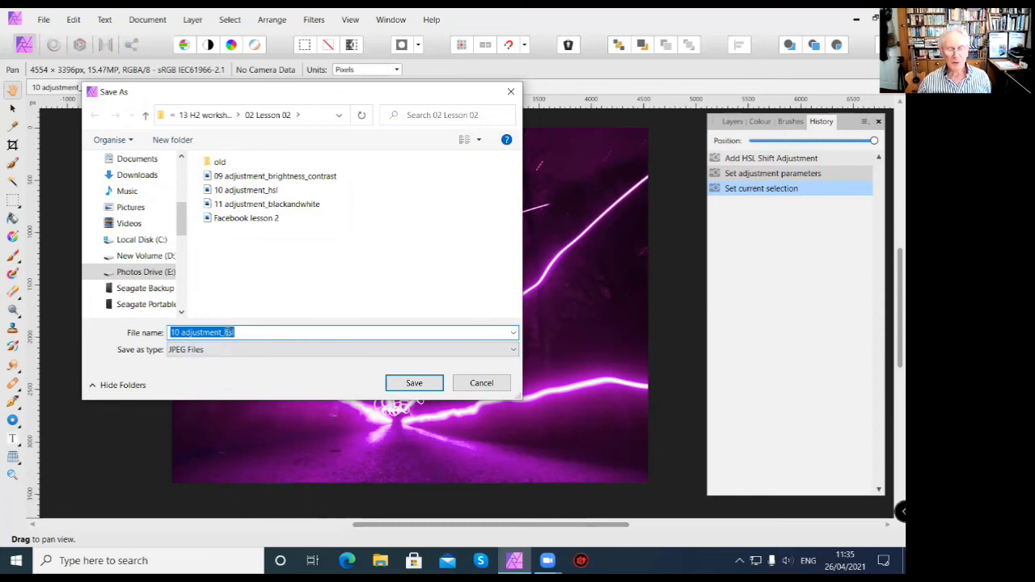
pyautogui.click(484, 383)
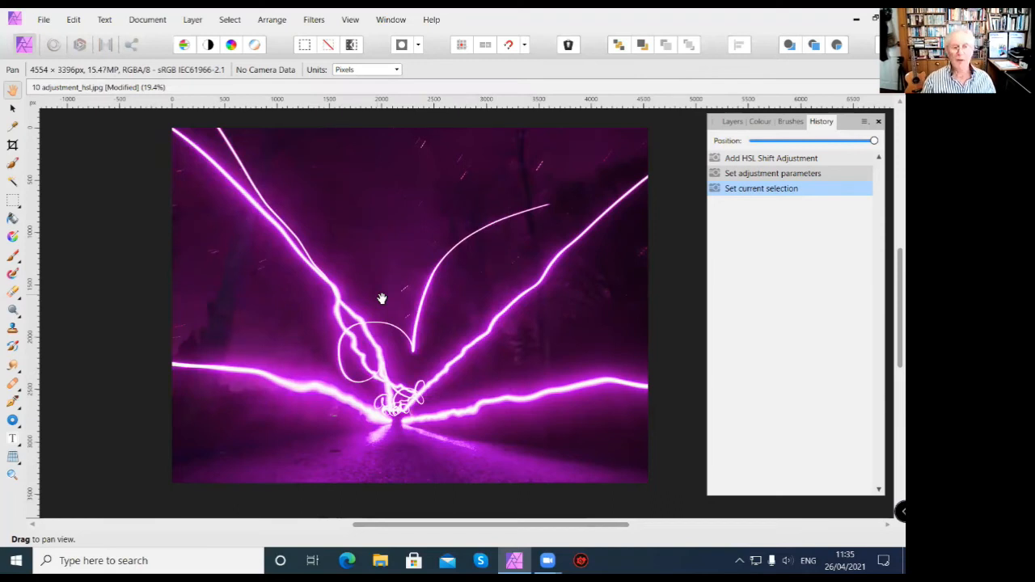
# Close the 10 adjustment_hsl.jpg document without saving its changes.
pyautogui.hotkey('ctrl', 'w')
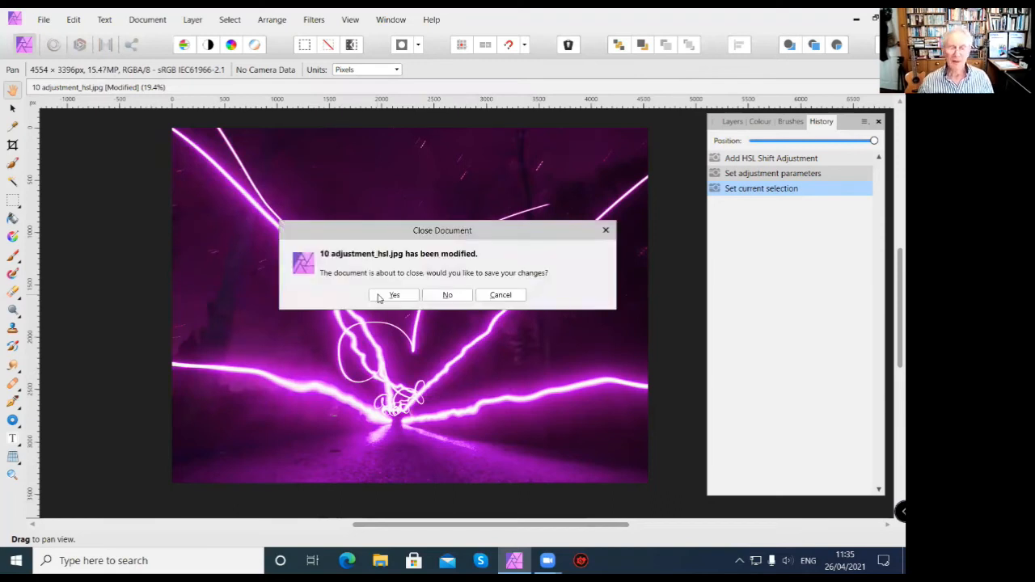
pyautogui.click(501, 296)
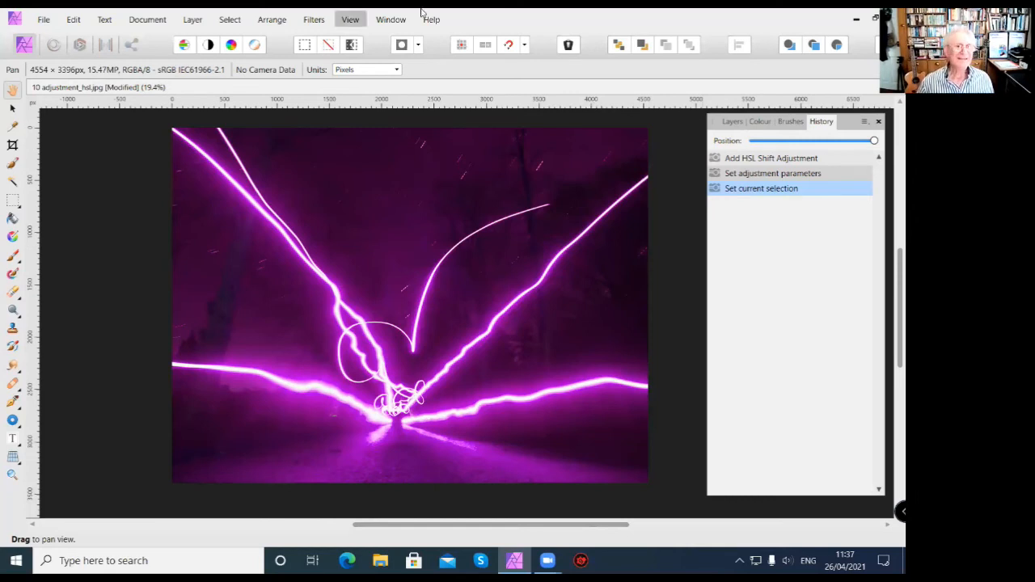
pyautogui.click(297, 89)
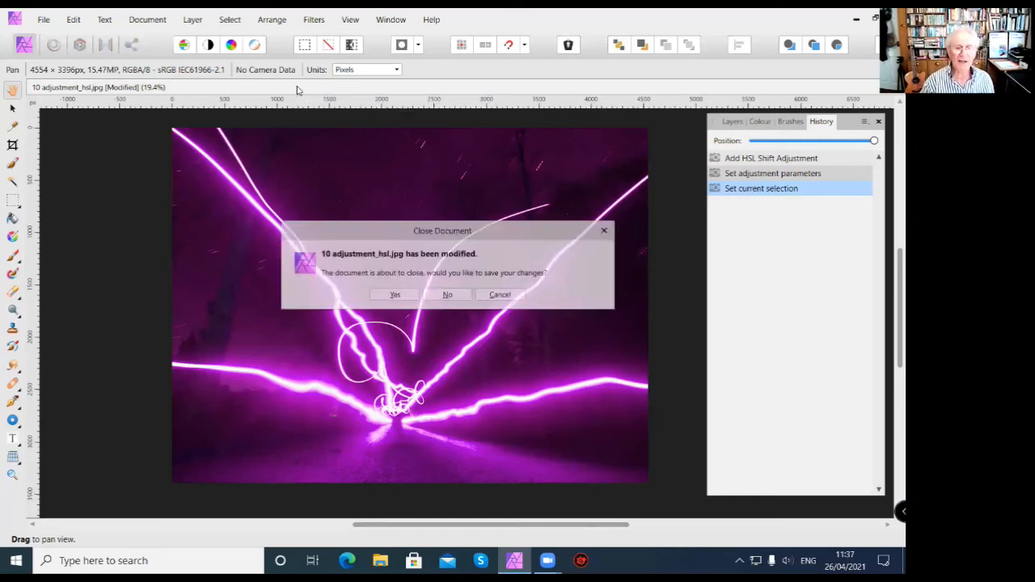
pyautogui.click(463, 297)
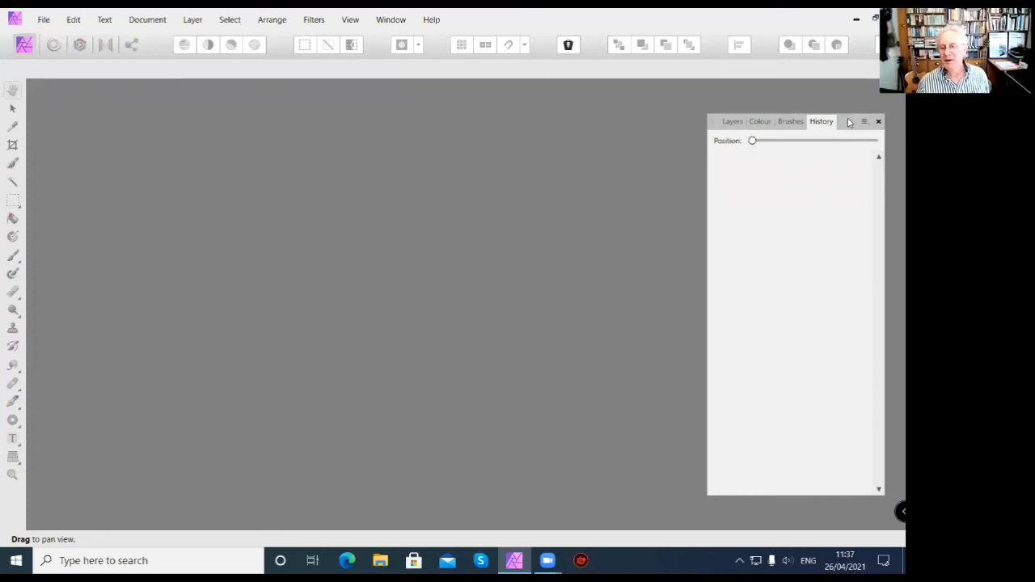
# Shift the floating Studio panel group slightly and open the image 11 adjustment_blackandwhite from the 02 Lesson 02 folder.
pyautogui.moveTo(848, 122); pyautogui.dragTo(853, 106)
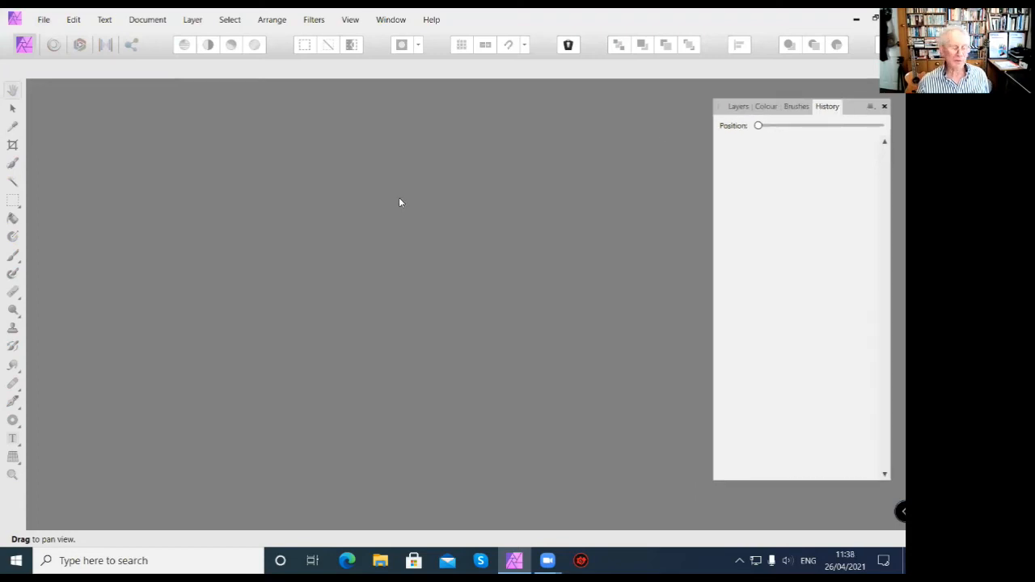
pyautogui.click(43, 19)
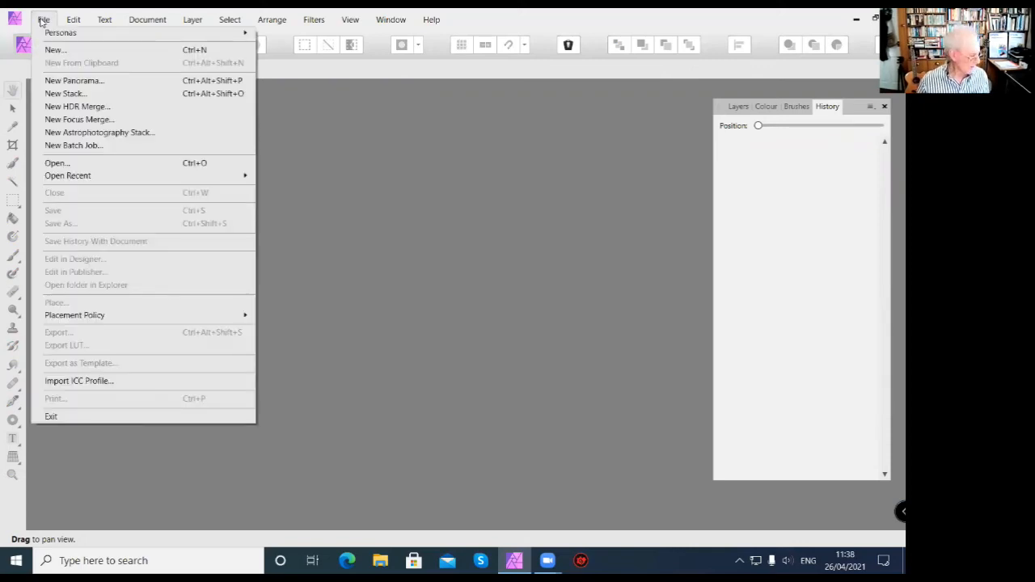
pyautogui.click(51, 164)
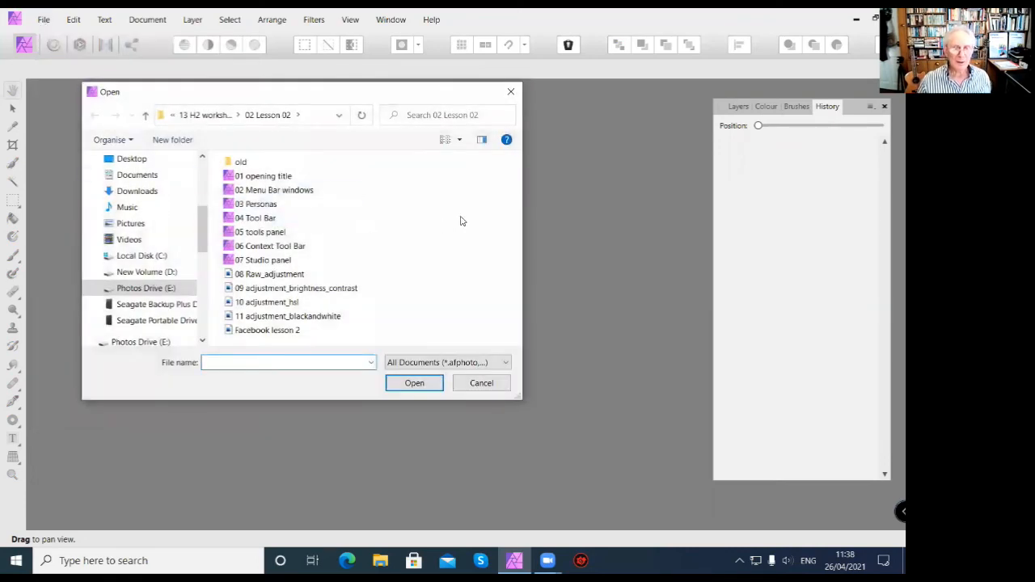
pyautogui.click(278, 321)
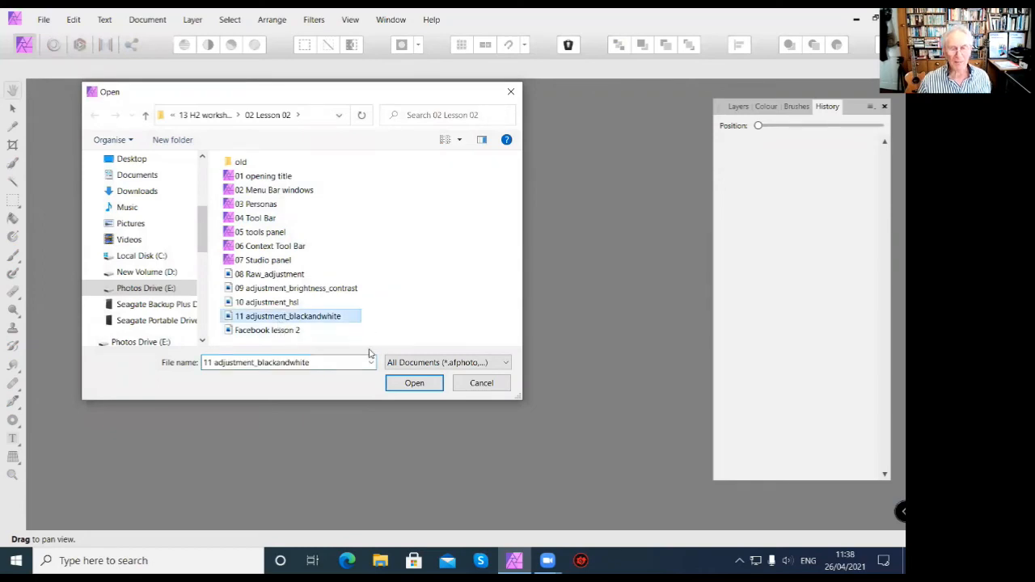
pyautogui.click(422, 387)
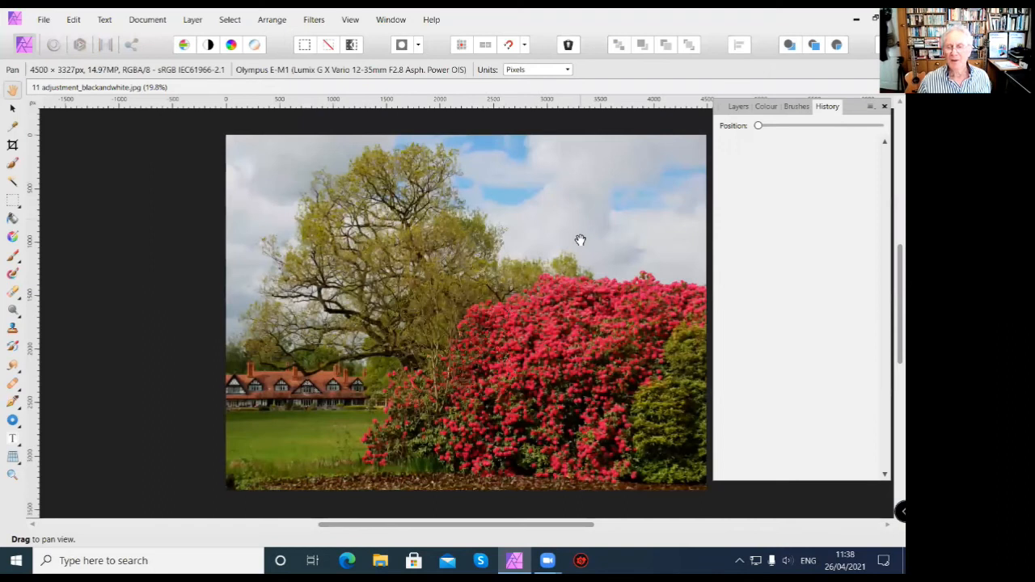
pyautogui.moveTo(538, 319); pyautogui.dragTo(488, 312)
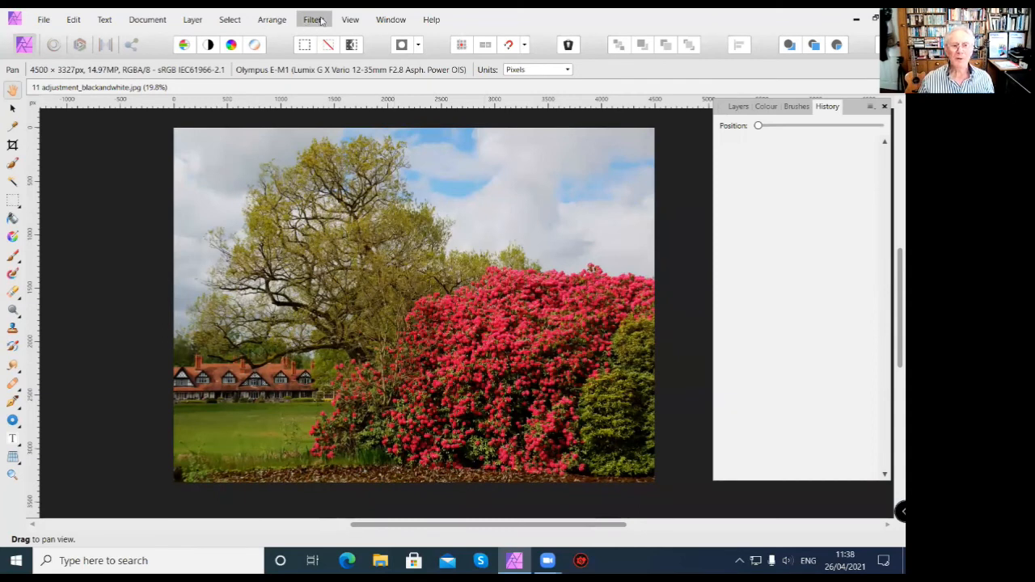
# Look through the installed filter plugins, including GMIC, Nik Collection and Topaz Labs, without applying any.
pyautogui.click(321, 21)
pyautogui.moveTo(356, 188)
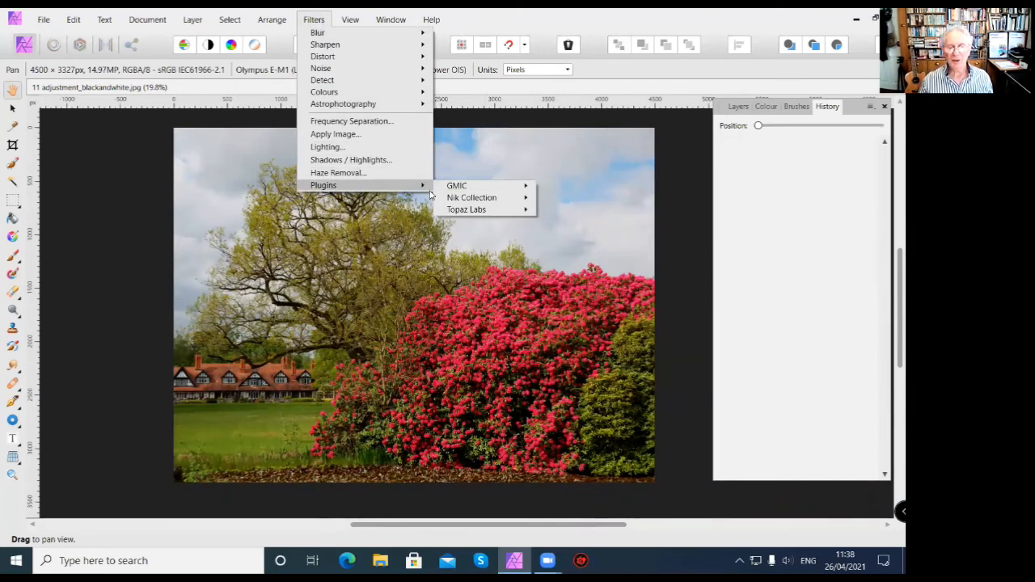
pyautogui.moveTo(459, 200)
pyautogui.moveTo(497, 212)
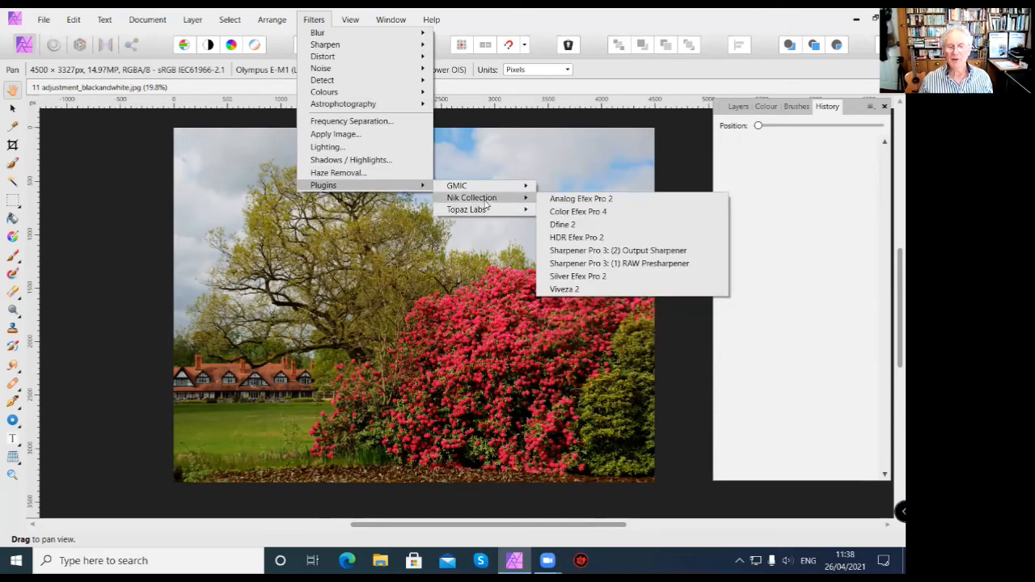
pyautogui.moveTo(499, 187)
pyautogui.click(680, 134)
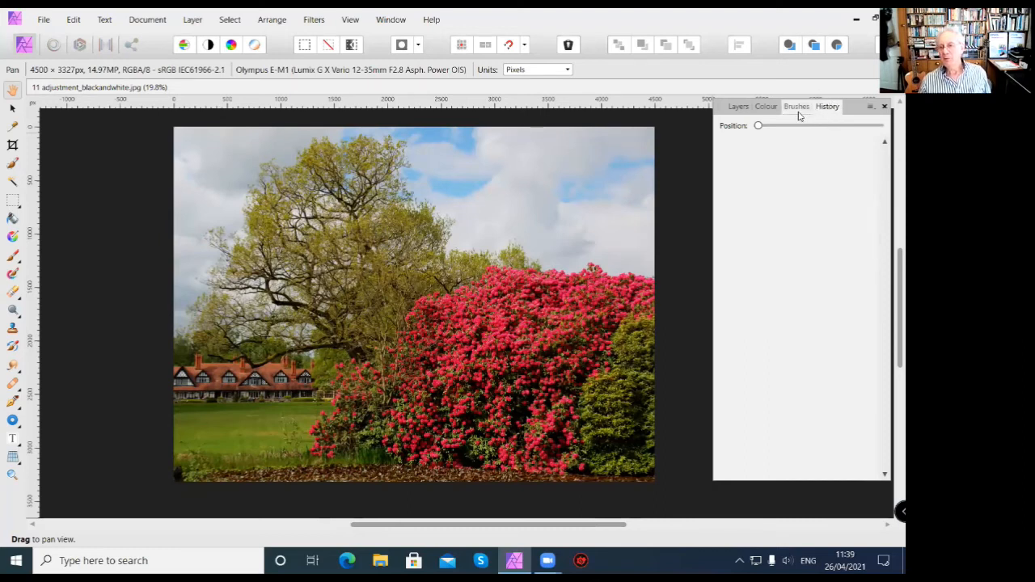
# Add a Black and White adjustment above the Background layer and move its settings clear of the photo.
pyautogui.click(739, 108)
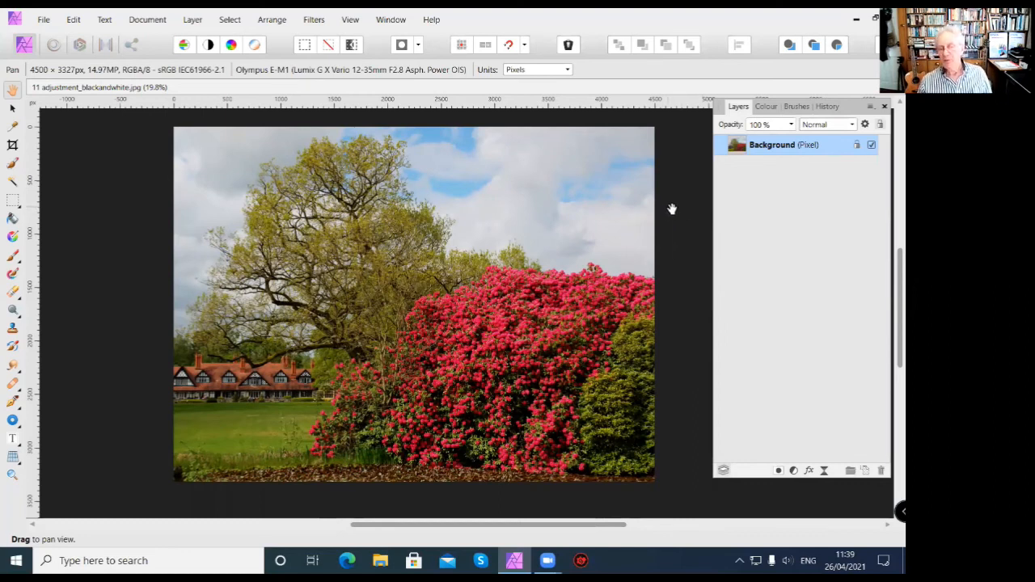
pyautogui.click(794, 472)
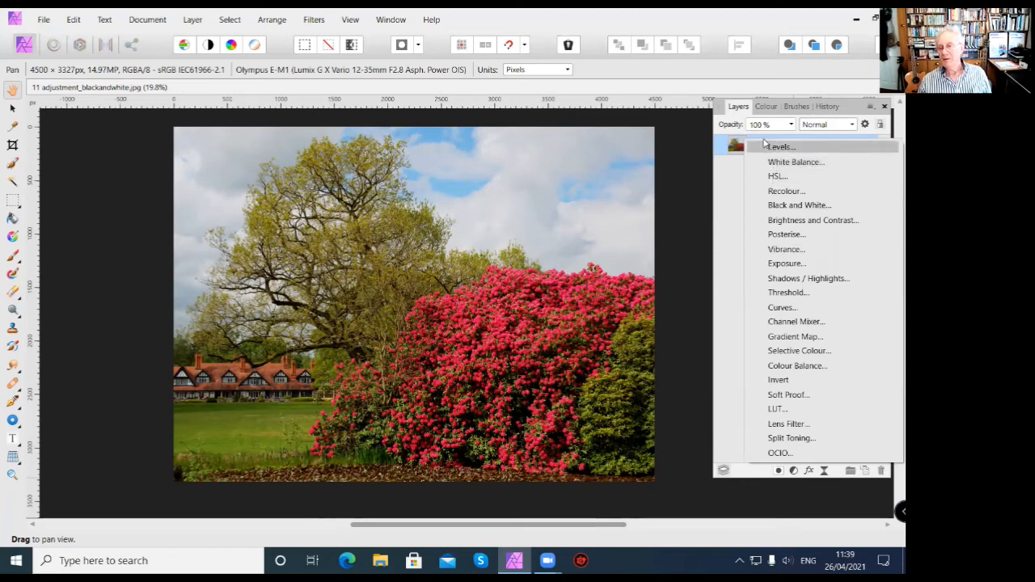
pyautogui.click(782, 207)
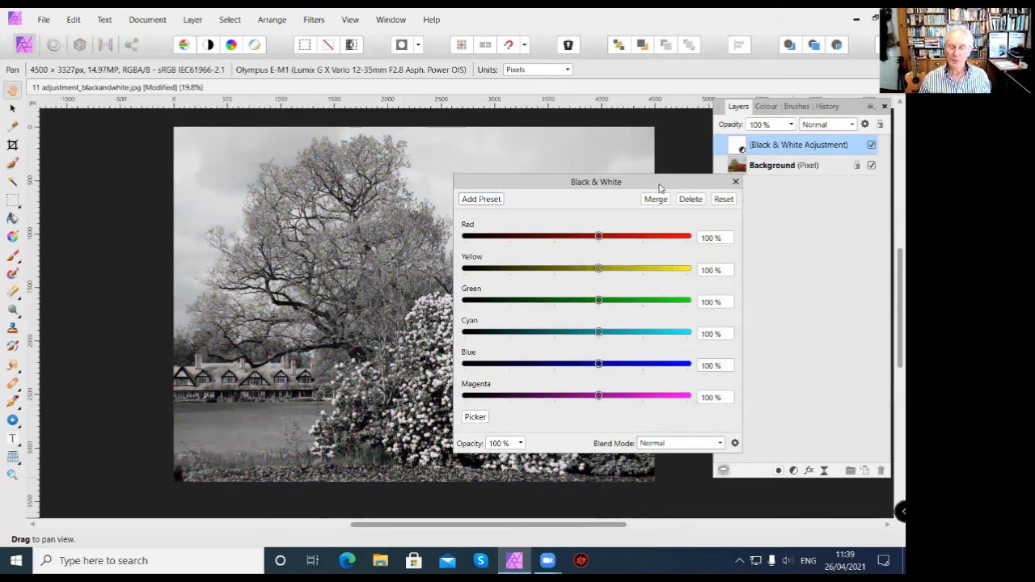
pyautogui.moveTo(840, 220); pyautogui.dragTo(840, 220)
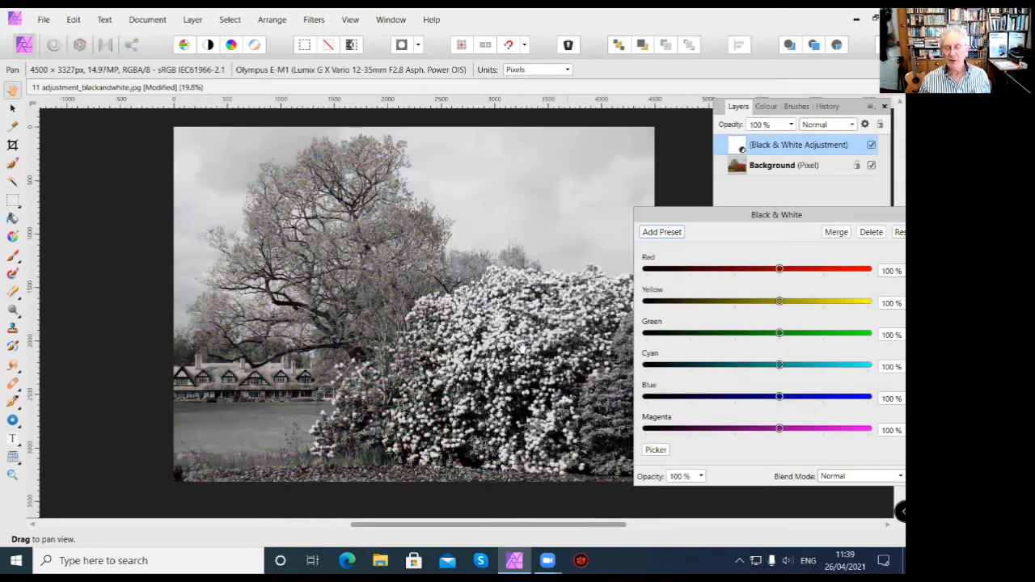
pyautogui.moveTo(424, 281); pyautogui.dragTo(360, 278)
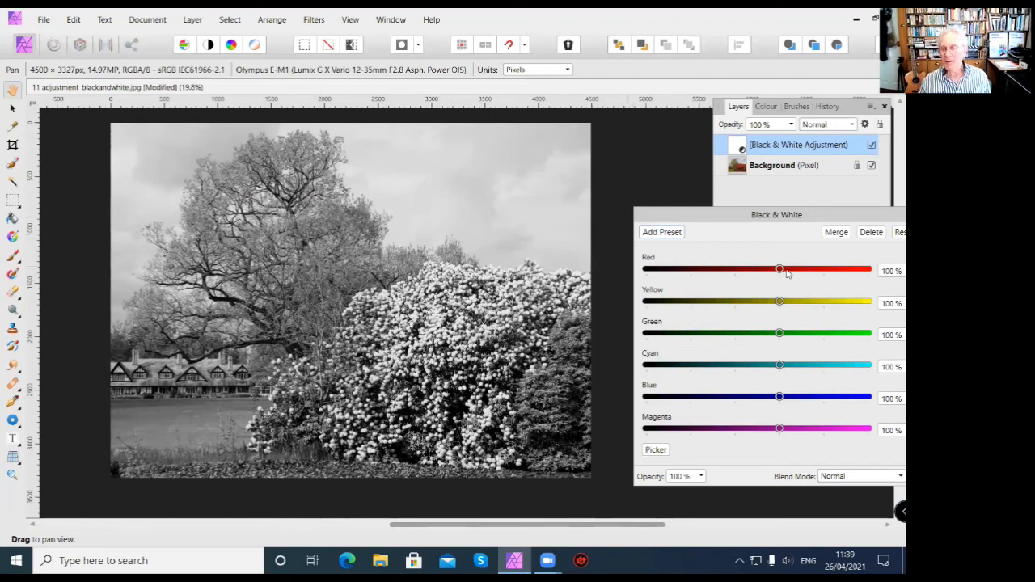
# Set the Black & White adjustment to Red 128%, Blue -63%, Magenta 59%, Yellow 66% and Green 228%.
pyautogui.moveTo(779, 272)
pyautogui.mouseDown()
pyautogui.moveTo(837, 269)
pyautogui.moveTo(762, 266)
pyautogui.moveTo(846, 269)
pyautogui.moveTo(714, 279)
pyautogui.moveTo(777, 278)
pyautogui.moveTo(793, 267)
pyautogui.mouseUp()
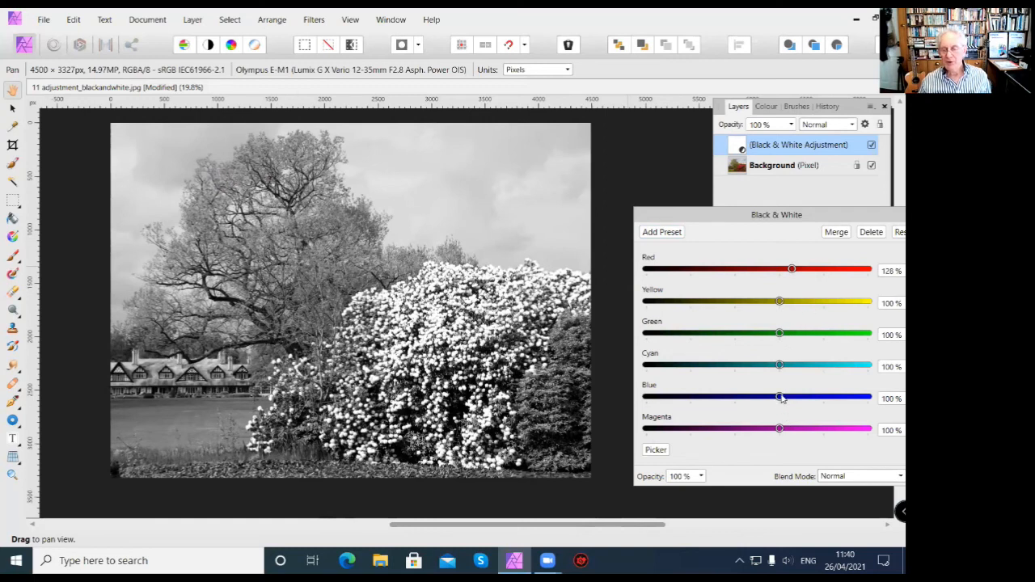
pyautogui.moveTo(787, 399); pyautogui.dragTo(709, 398)
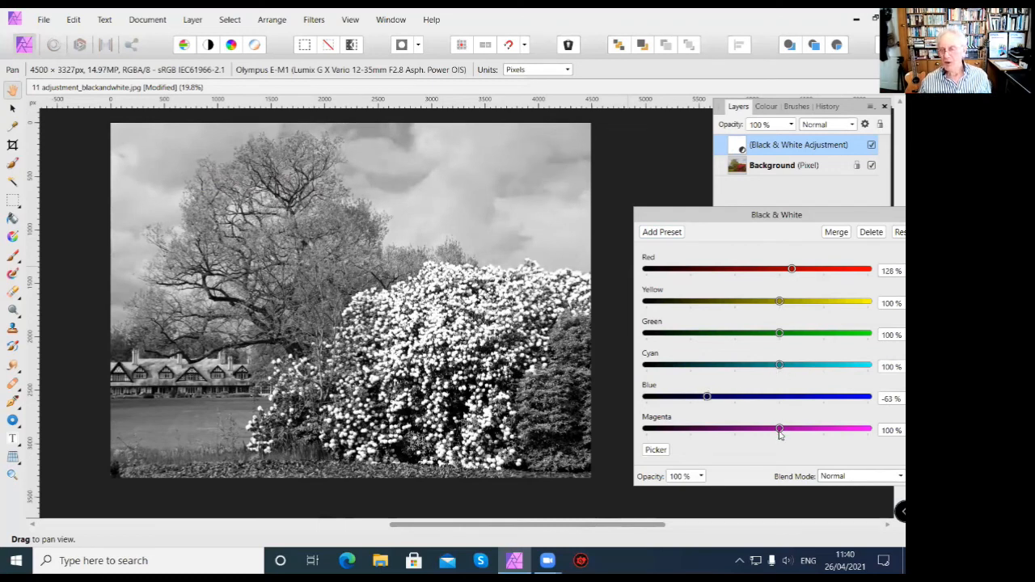
pyautogui.moveTo(779, 431)
pyautogui.mouseDown()
pyautogui.moveTo(832, 431)
pyautogui.moveTo(761, 430)
pyautogui.mouseUp()
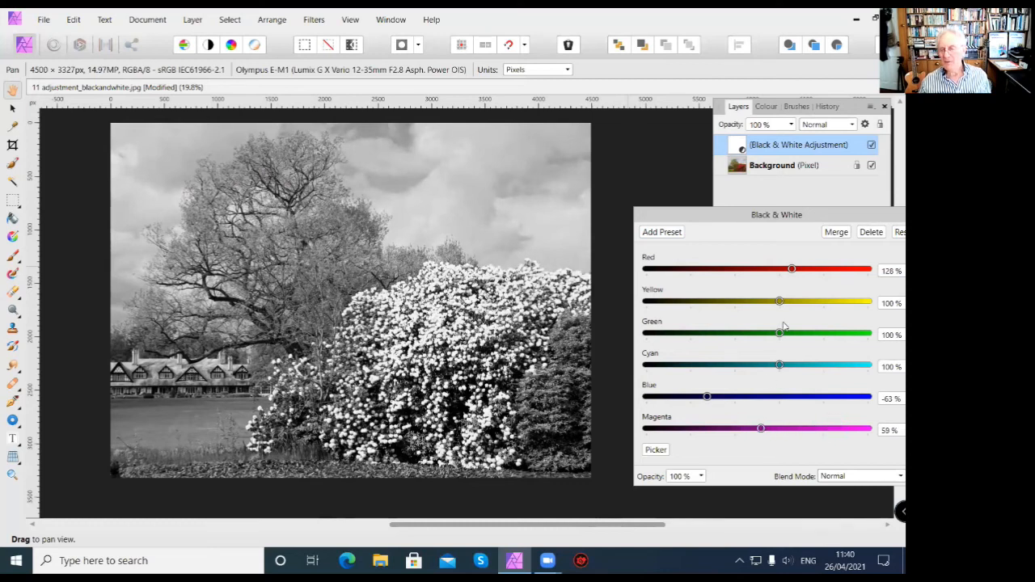
pyautogui.moveTo(782, 305)
pyautogui.mouseDown()
pyautogui.moveTo(814, 305)
pyautogui.moveTo(766, 304)
pyautogui.mouseUp()
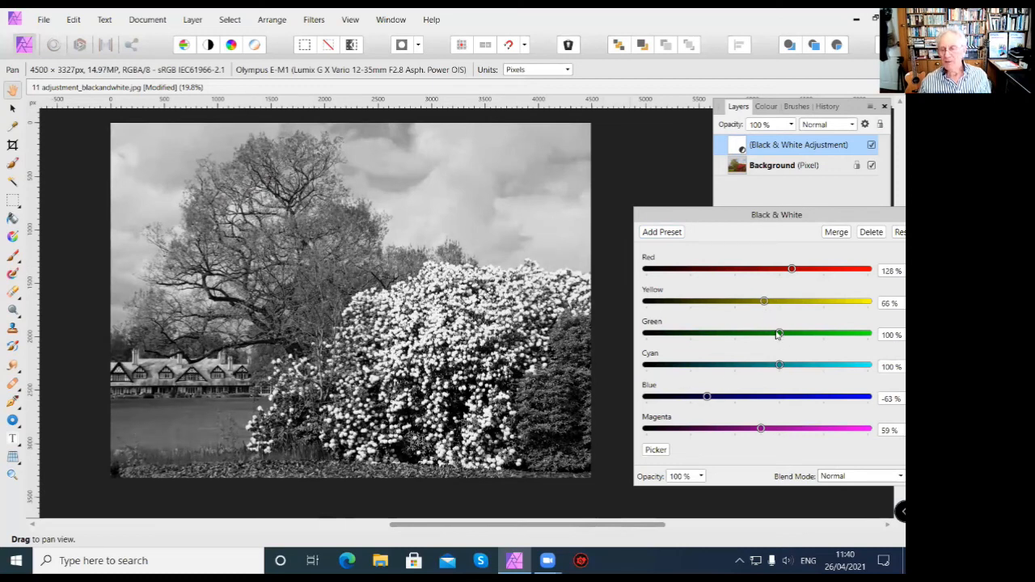
pyautogui.moveTo(780, 335); pyautogui.dragTo(836, 333)
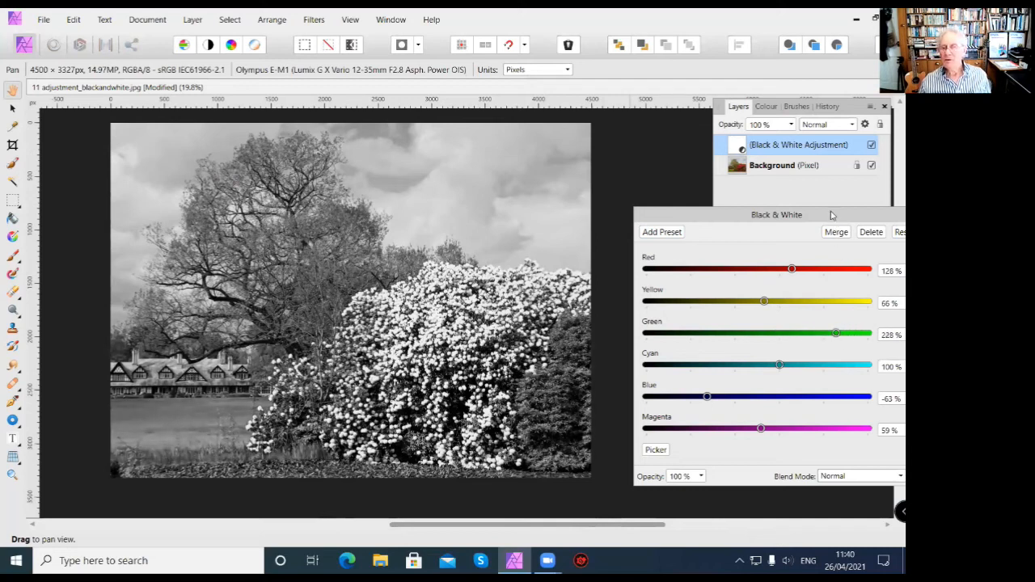
# Reposition the Black & White settings, try lowering the adjustment's opacity, and return it to 100%.
pyautogui.moveTo(831, 215); pyautogui.dragTo(822, 134)
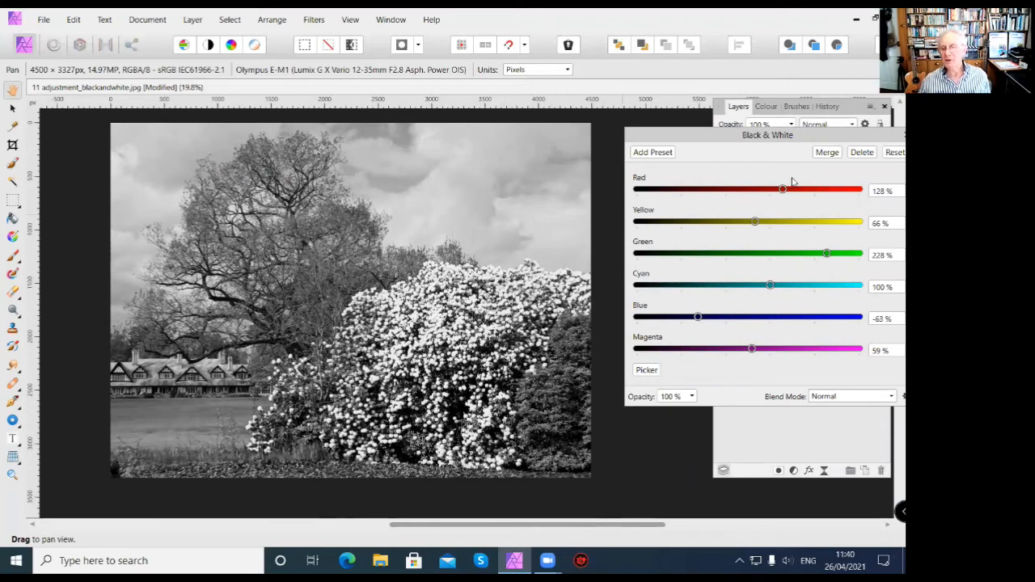
pyautogui.click(691, 397)
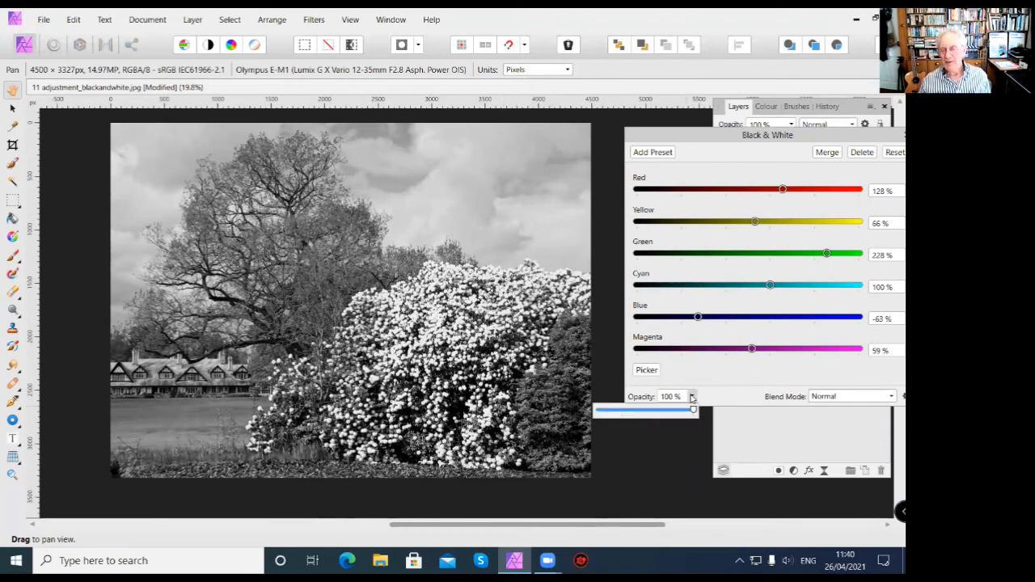
pyautogui.moveTo(693, 410); pyautogui.dragTo(827, 402)
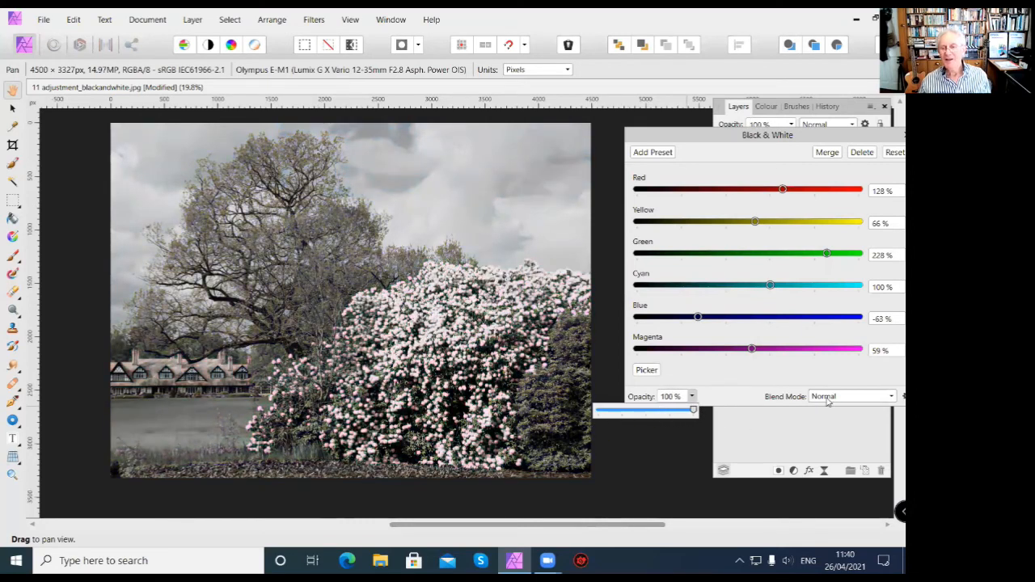
pyautogui.click(608, 373)
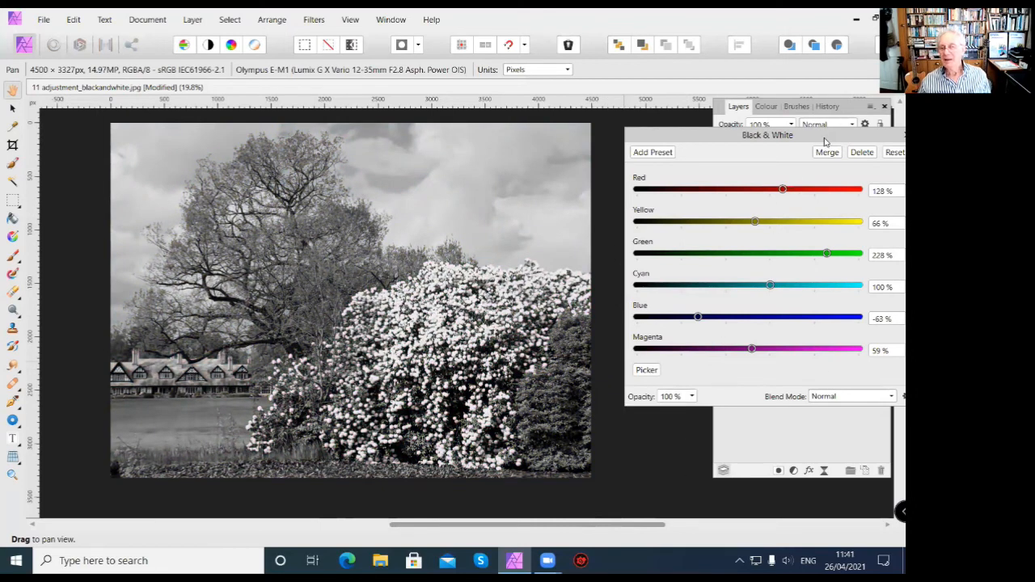
# Move the Black & White settings aside, then close them with the adjustment kept above the Background layer.
pyautogui.moveTo(825, 143); pyautogui.dragTo(761, 207)
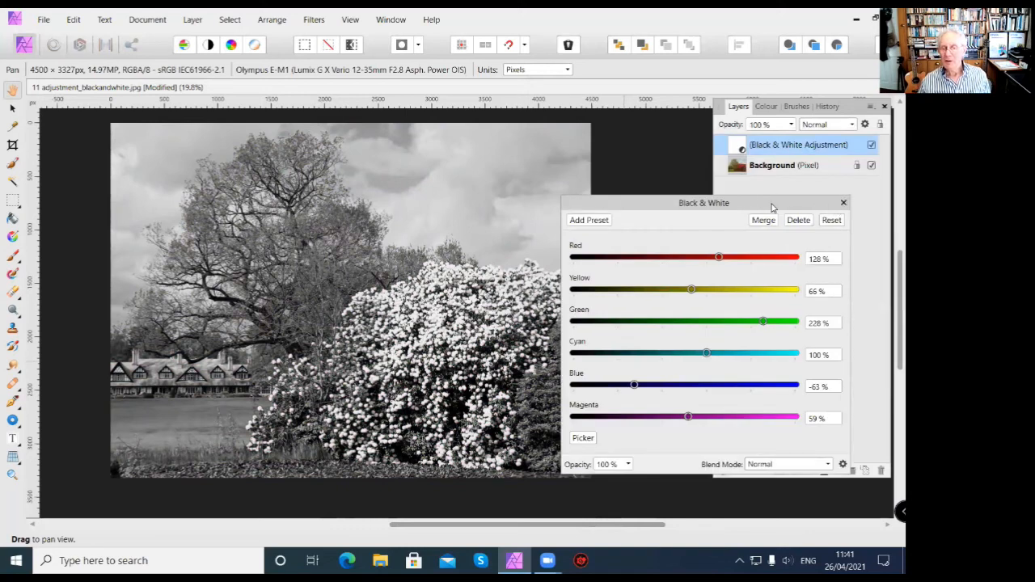
pyautogui.moveTo(772, 208); pyautogui.dragTo(614, 192)
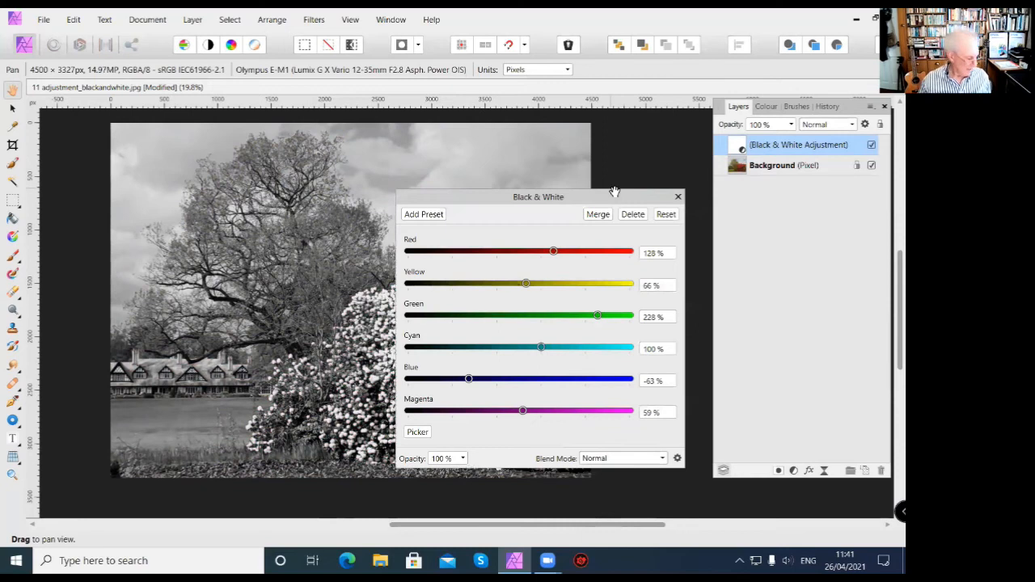
pyautogui.click(678, 197)
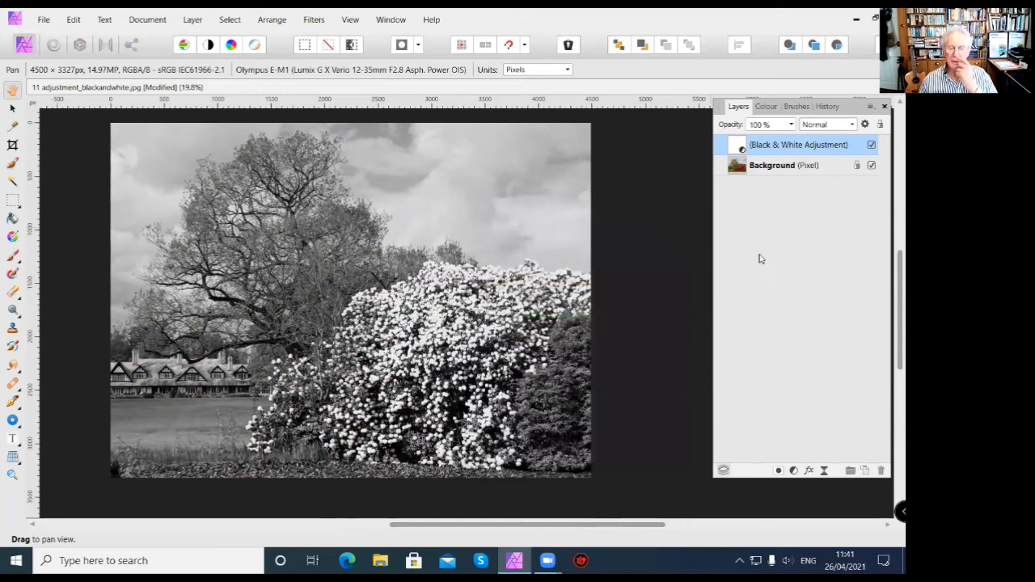
pyautogui.moveTo(419, 285); pyautogui.dragTo(468, 290)
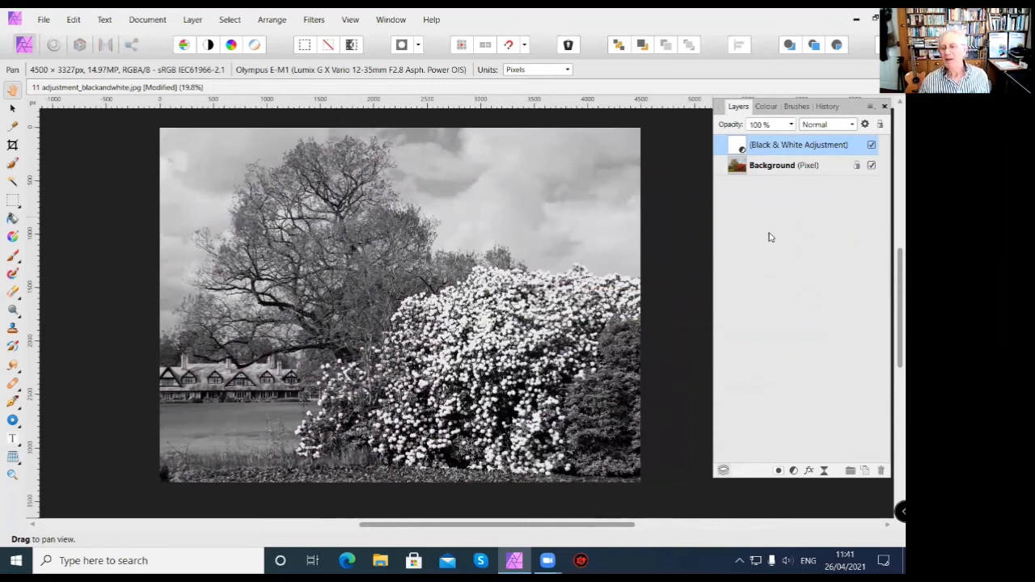
# Enable saving the history with the document and accept the confirmation.
pyautogui.click(45, 22)
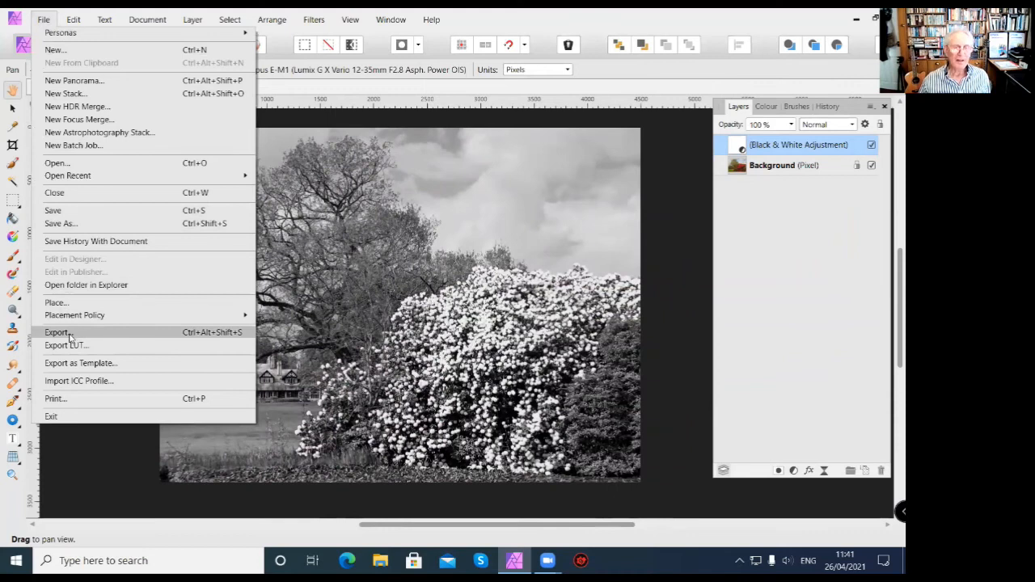
pyautogui.click(79, 241)
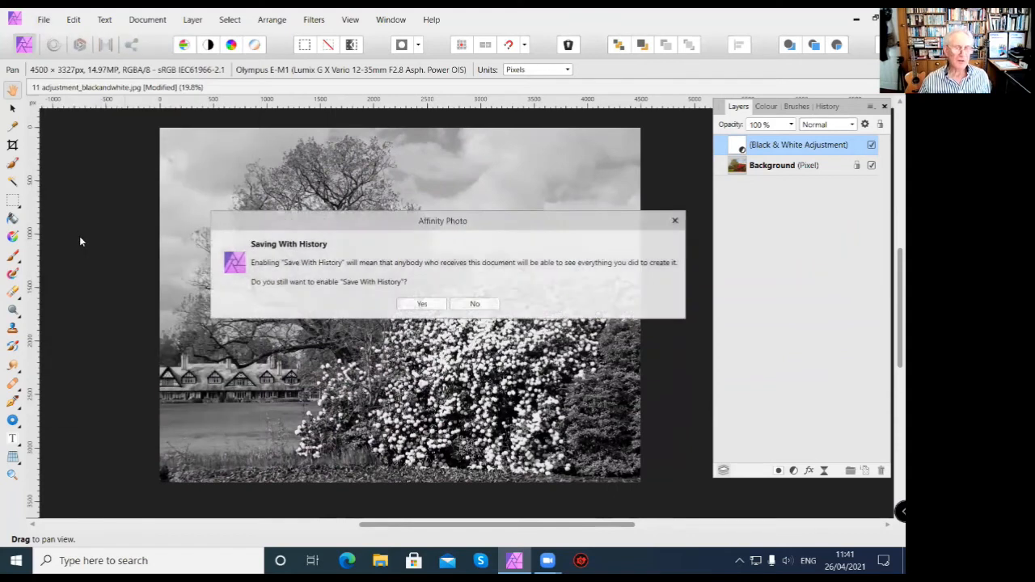
pyautogui.click(423, 308)
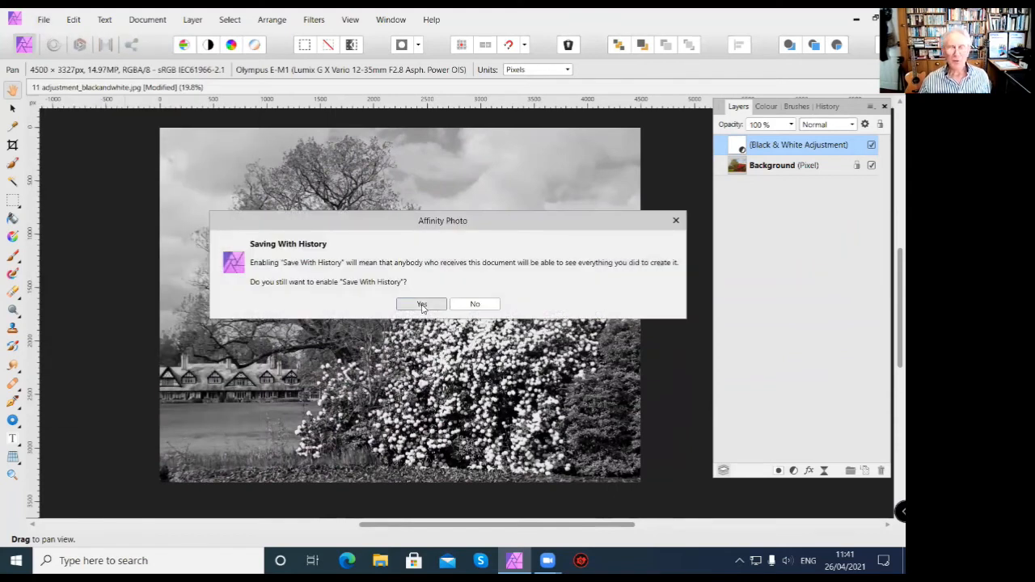
pyautogui.click(45, 19)
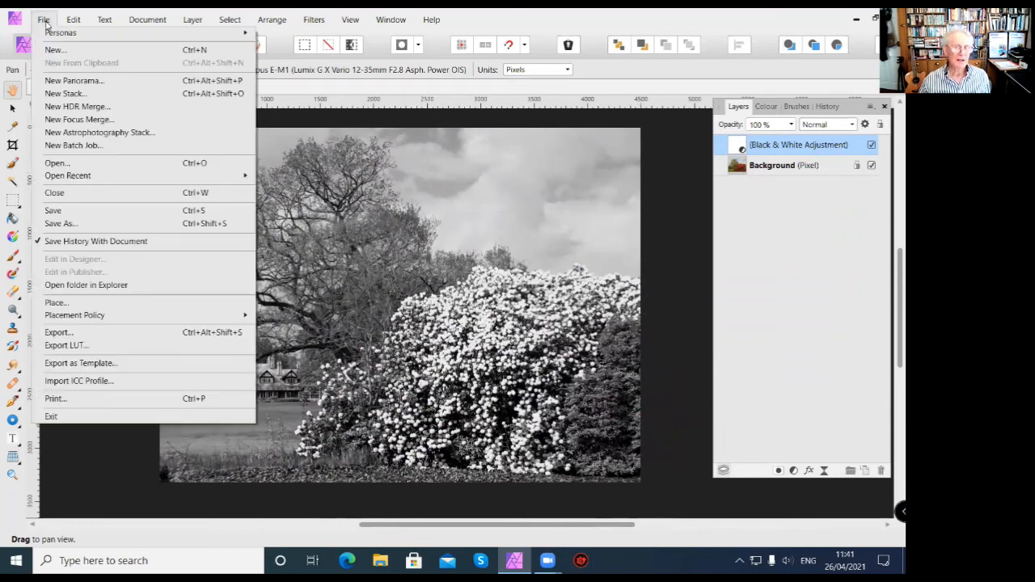
pyautogui.click(58, 332)
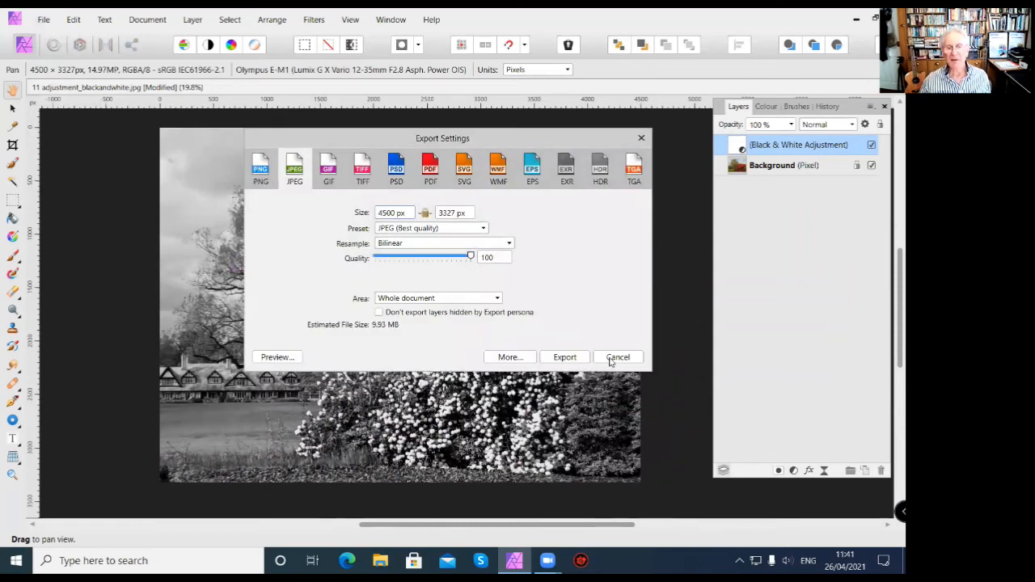
pyautogui.click(610, 361)
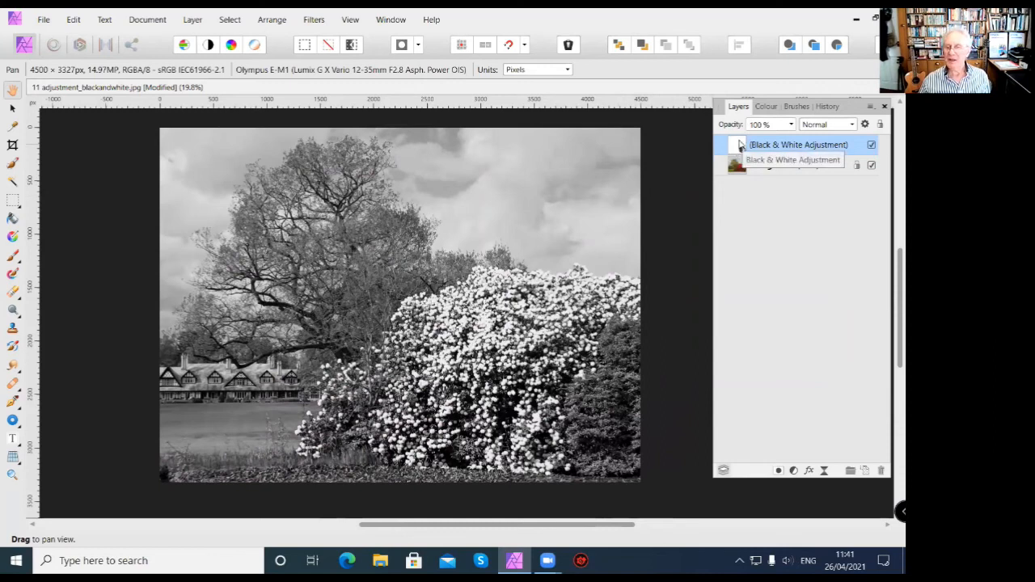
# Export the whole document as a best-quality JPEG at 4500 x 3327 px named "11 adjustment_blackandwhite new" in the 02 Lesson 02 folder.
pyautogui.click(43, 20)
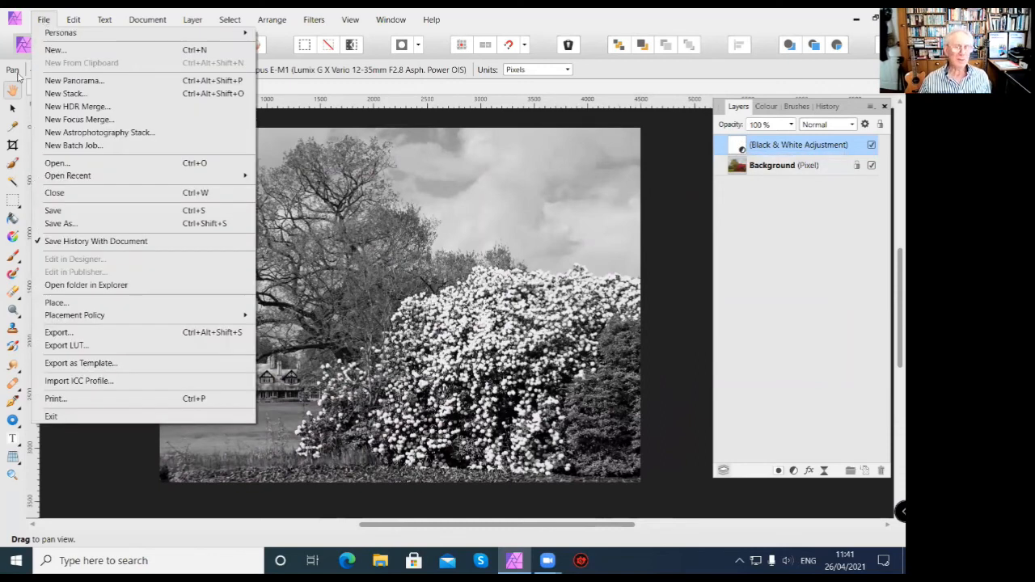
pyautogui.click(58, 333)
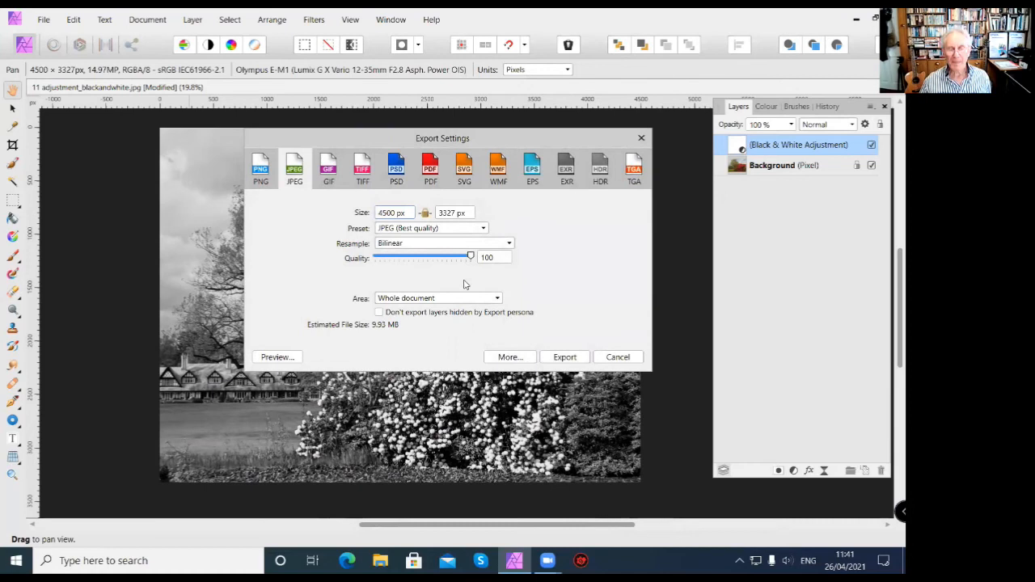
pyautogui.click(560, 356)
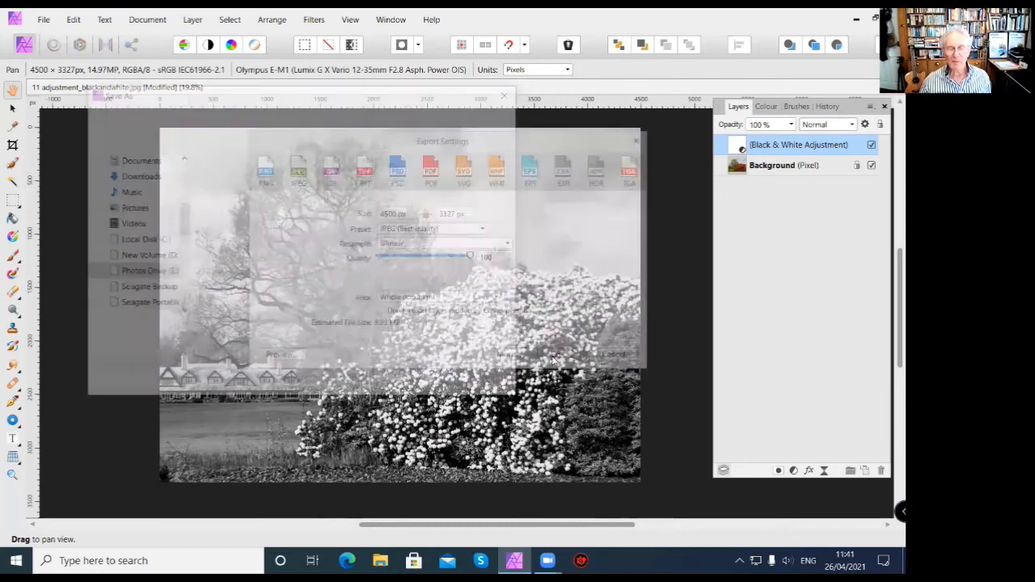
pyautogui.click(294, 329)
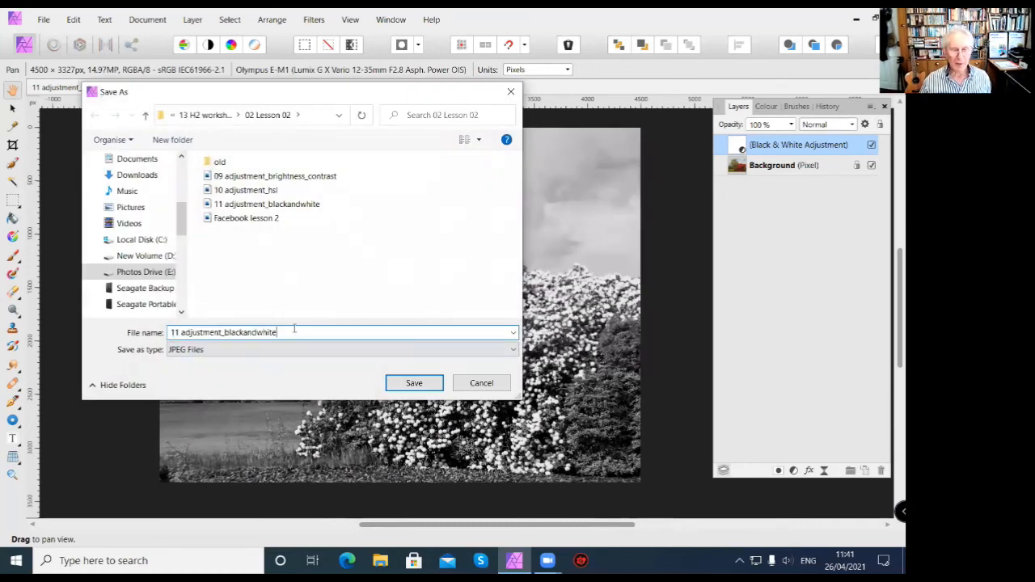
pyautogui.write('ni')
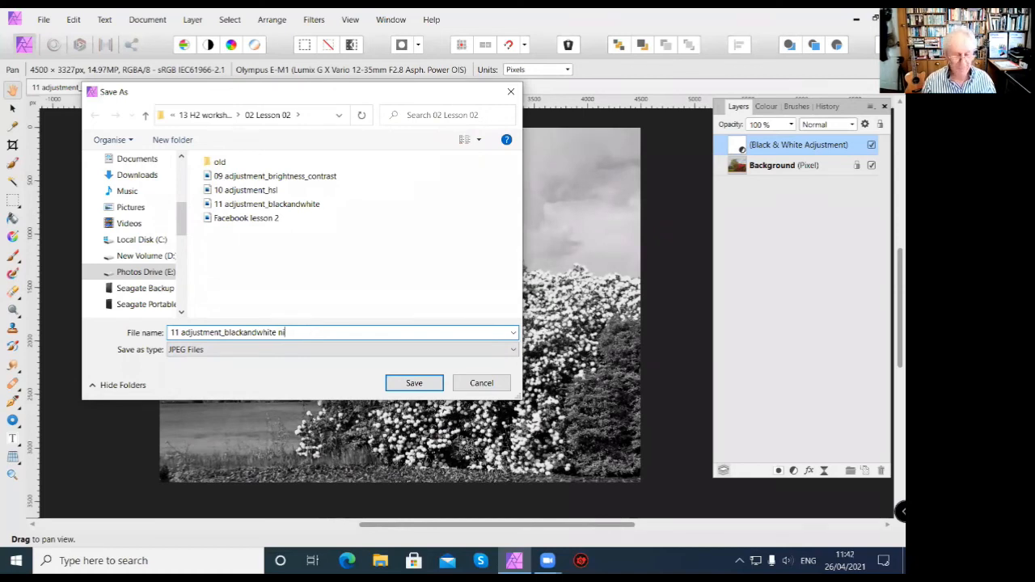
pyautogui.press('BackSpace')
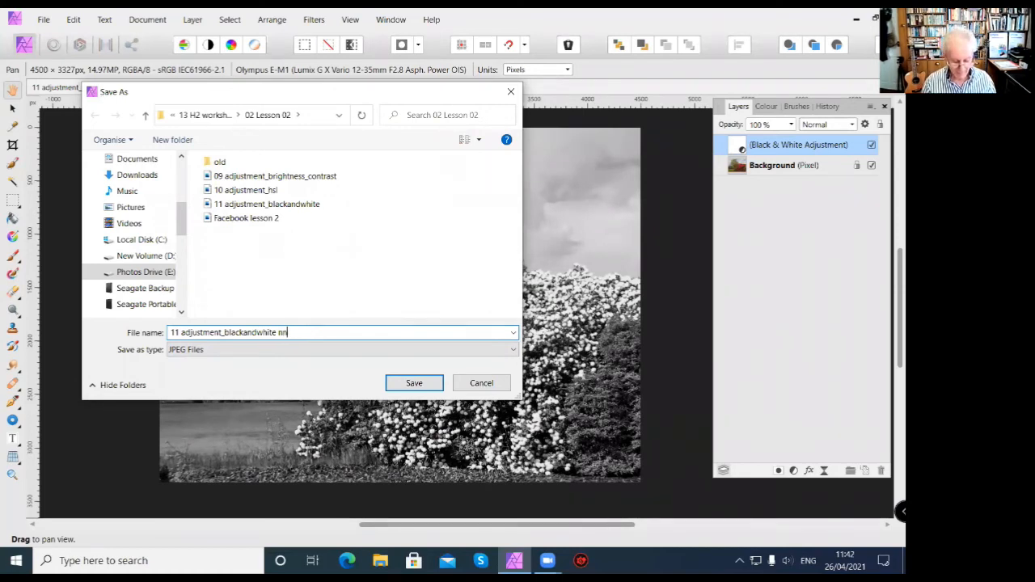
pyautogui.write('ew')
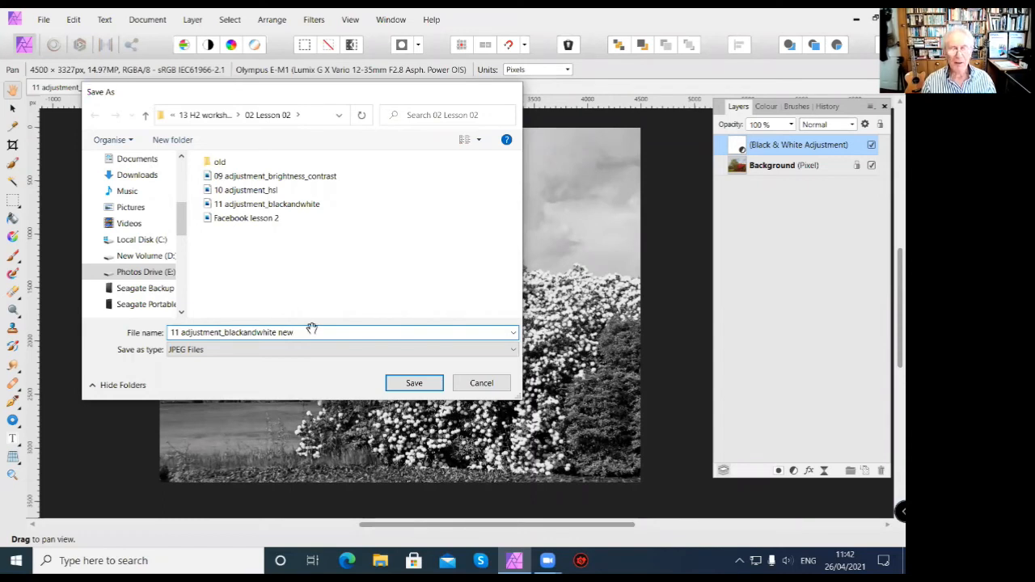
pyautogui.press('Return')
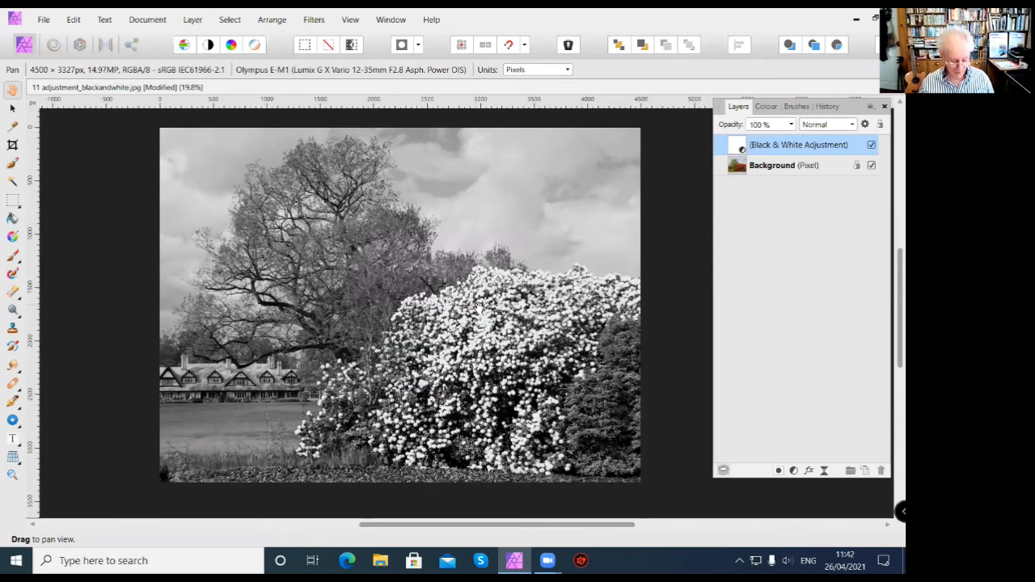
# Close the original black-and-white document without saving its changes.
pyautogui.hotkey('ctrl', 'w')
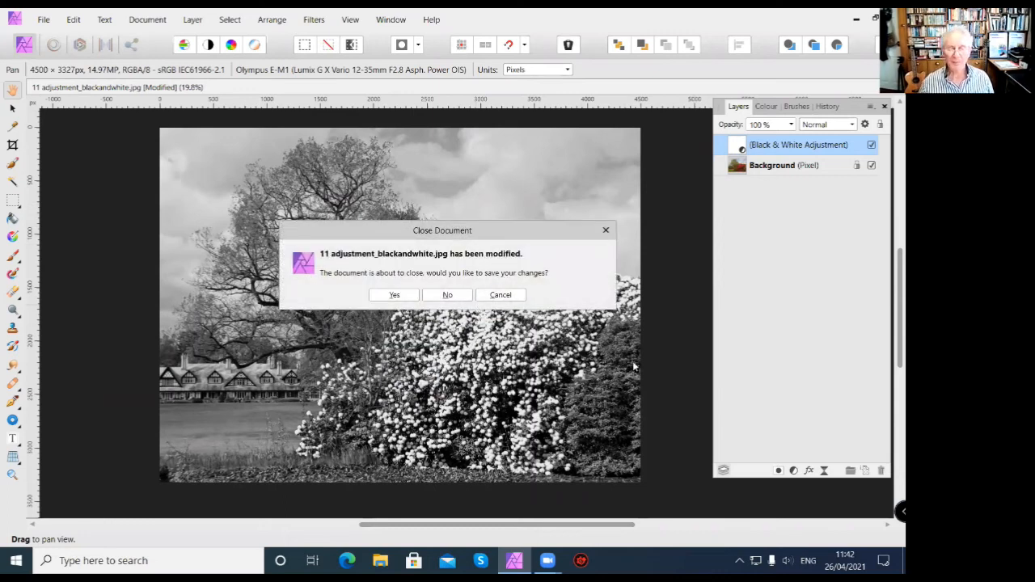
pyautogui.click(462, 301)
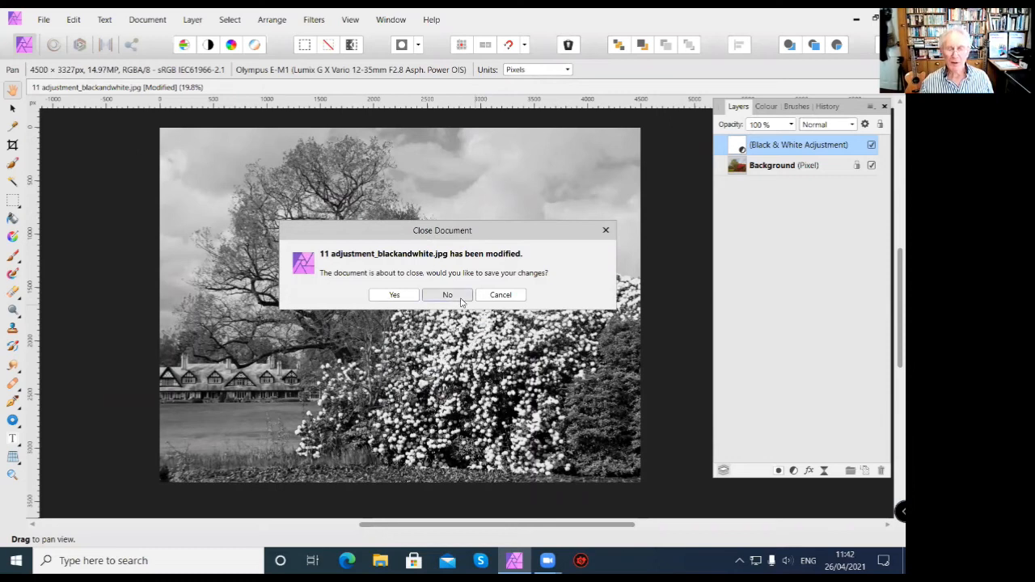
pyautogui.click(448, 296)
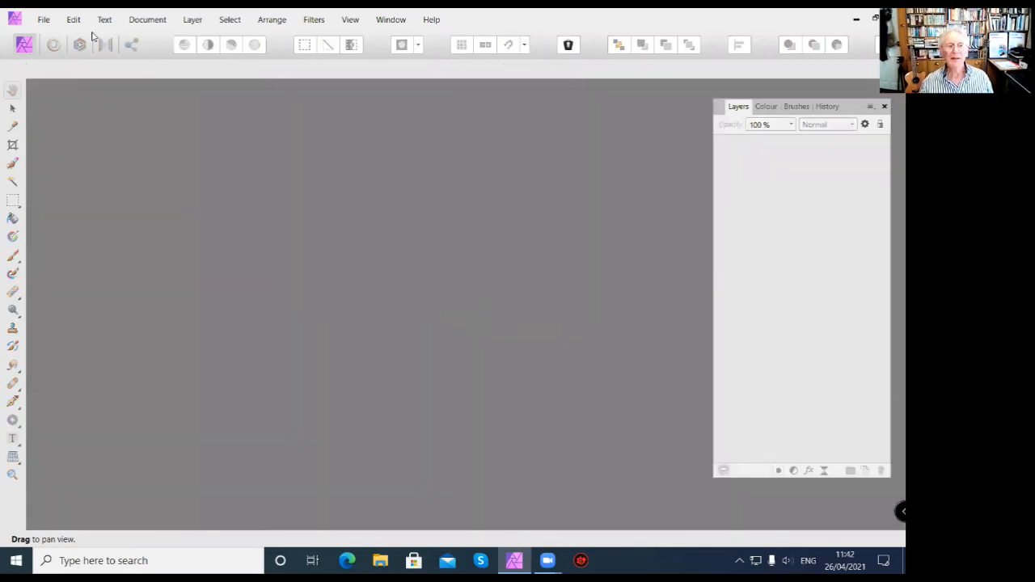
# Open the exported "11 adjustment_blackandwhite new" JPEG and check its History and layers.
pyautogui.click(45, 21)
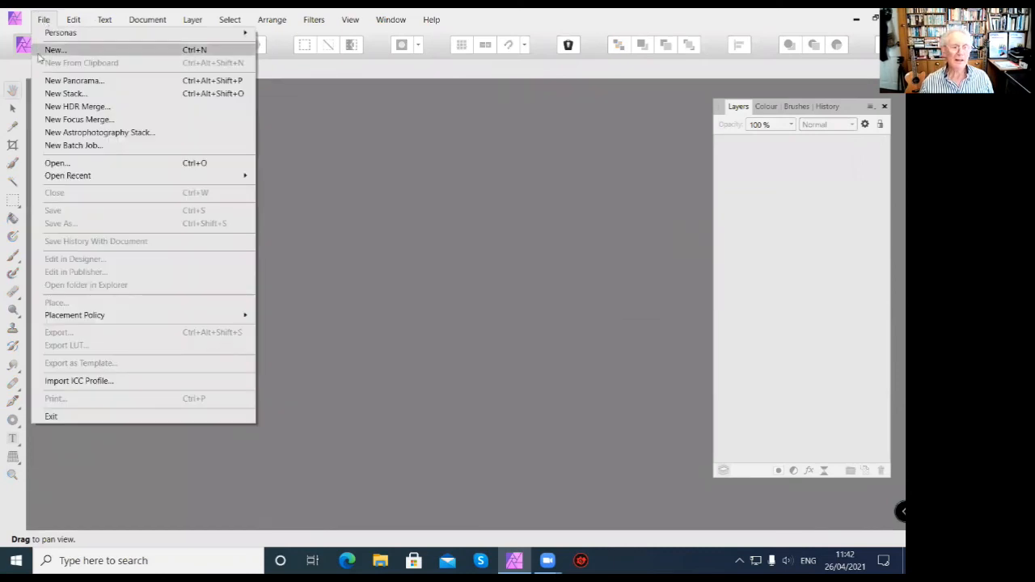
pyautogui.click(66, 165)
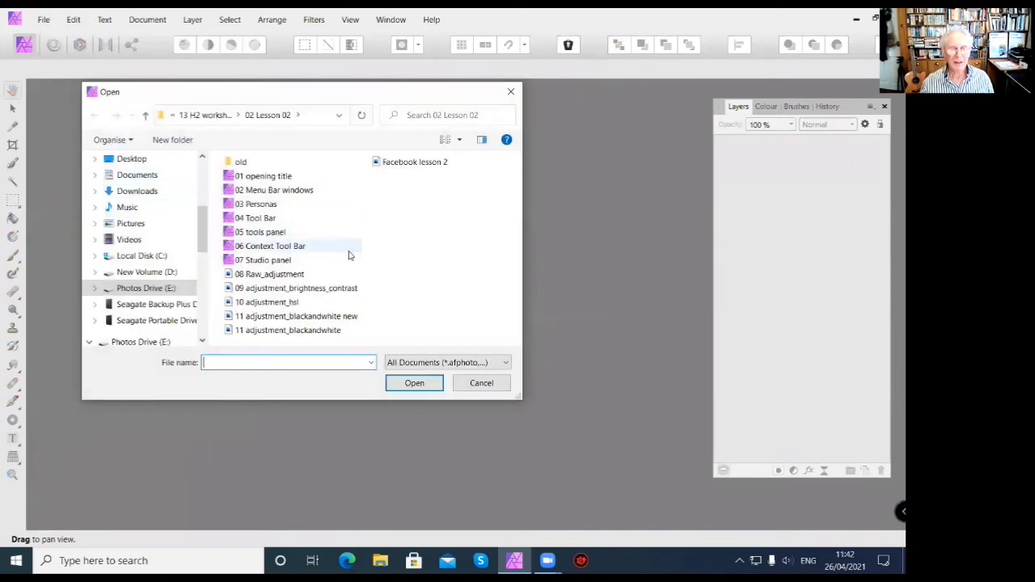
pyautogui.click(315, 318)
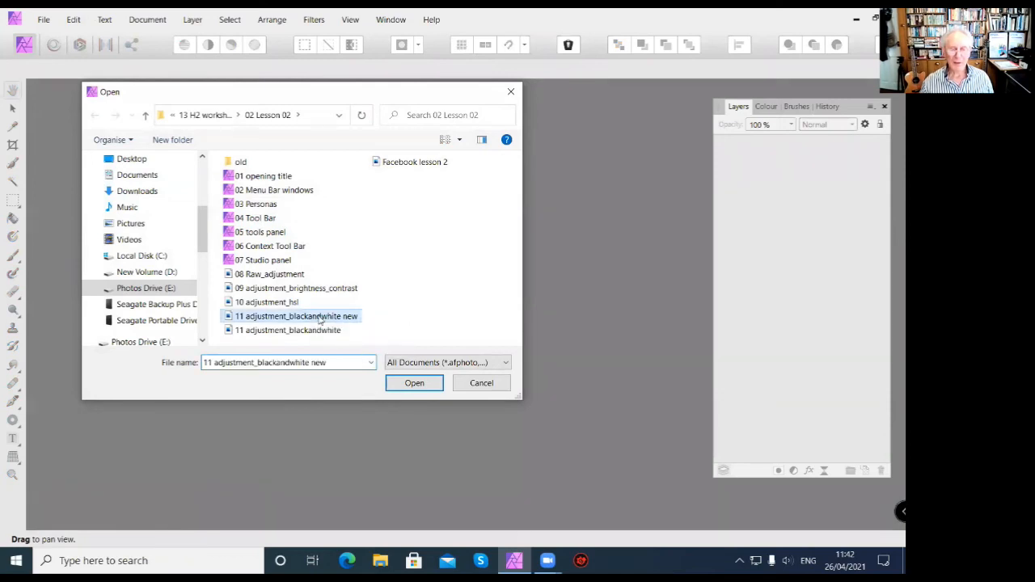
pyautogui.click(428, 384)
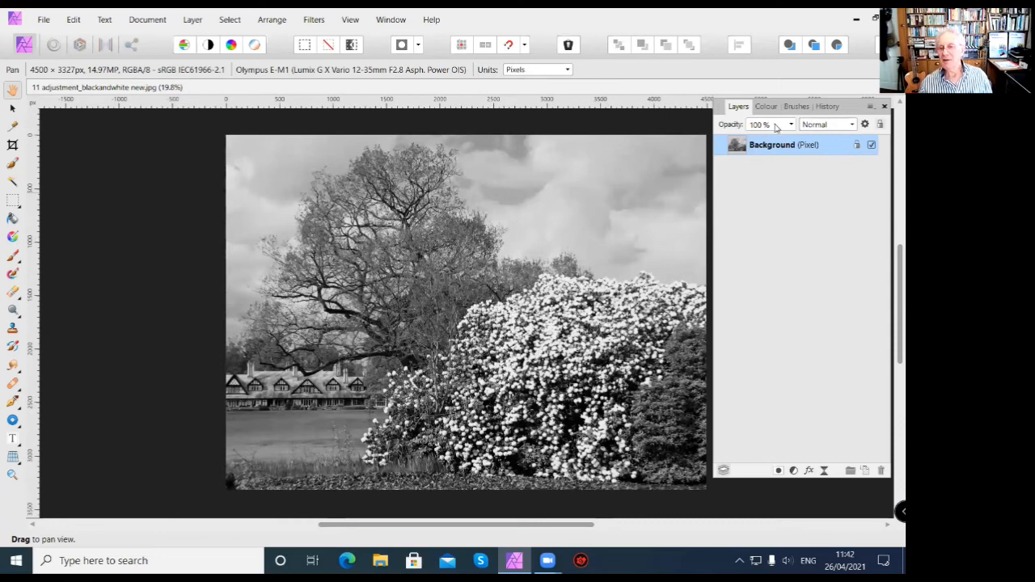
pyautogui.click(830, 108)
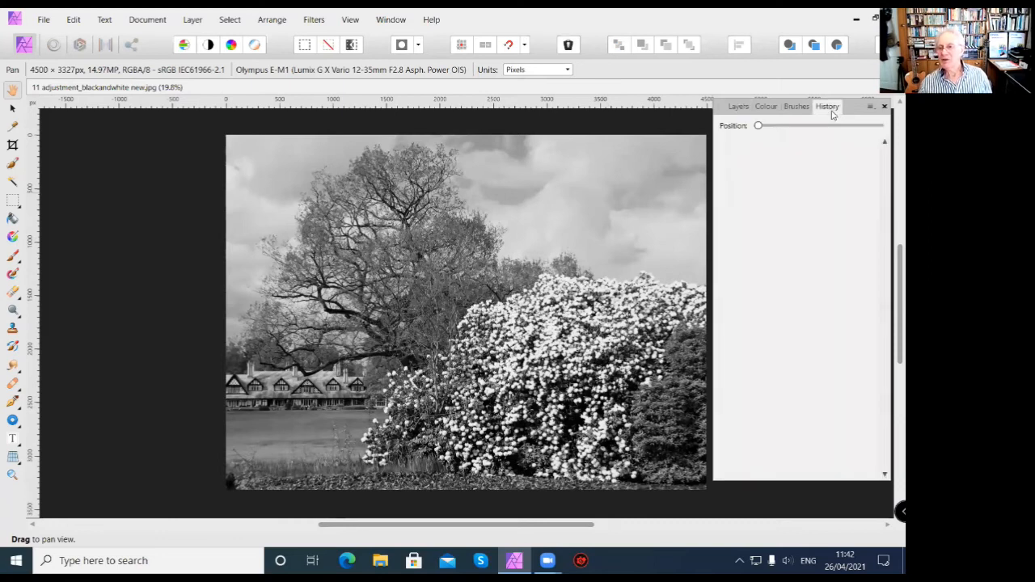
pyautogui.click(738, 107)
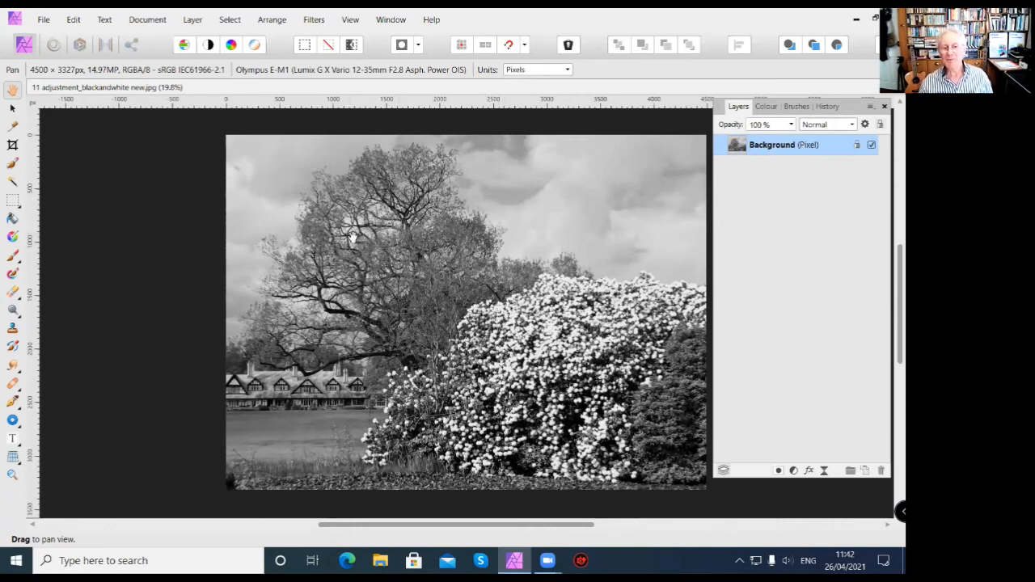
pyautogui.click(43, 19)
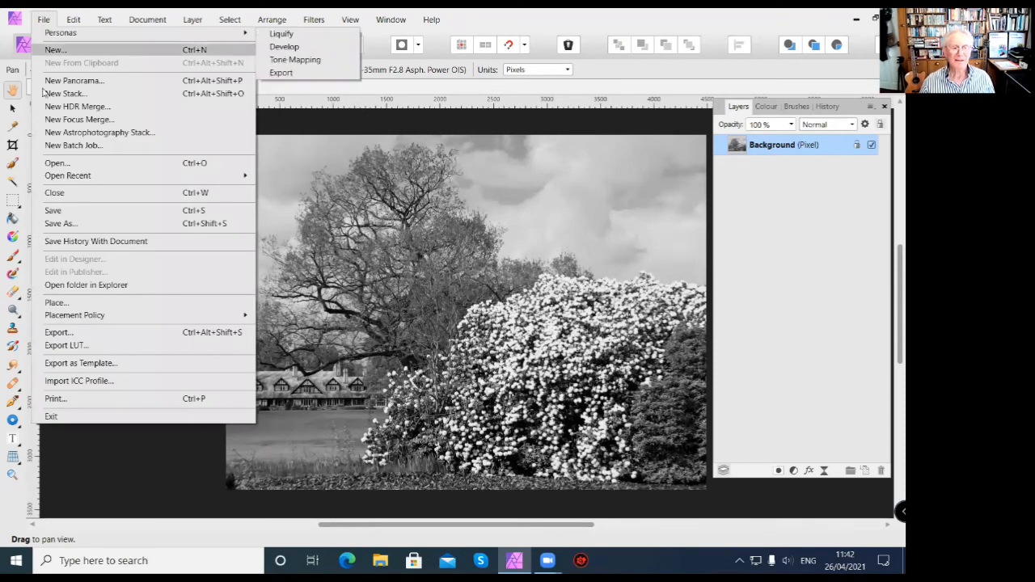
pyautogui.click(54, 225)
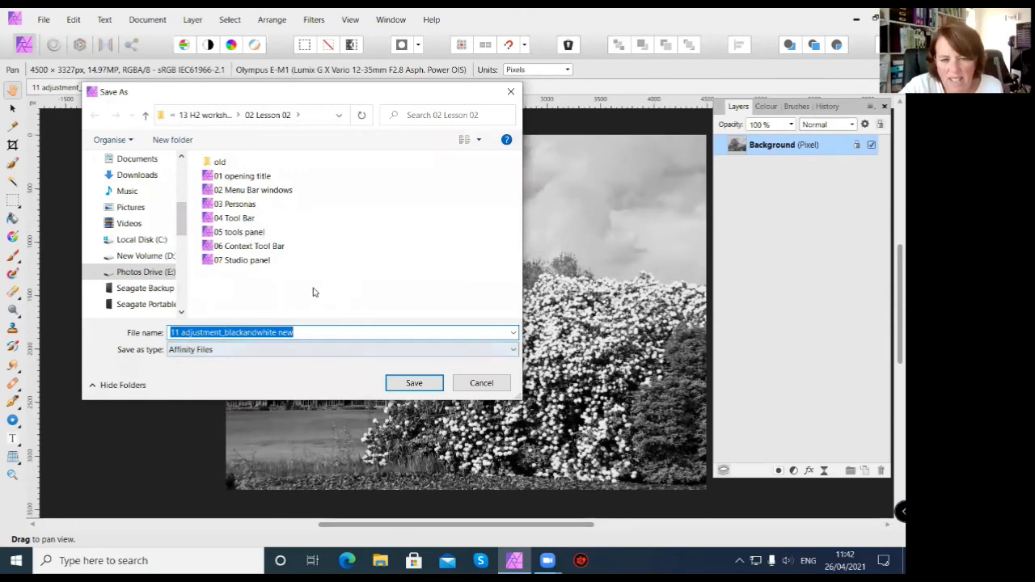
pyautogui.click(509, 93)
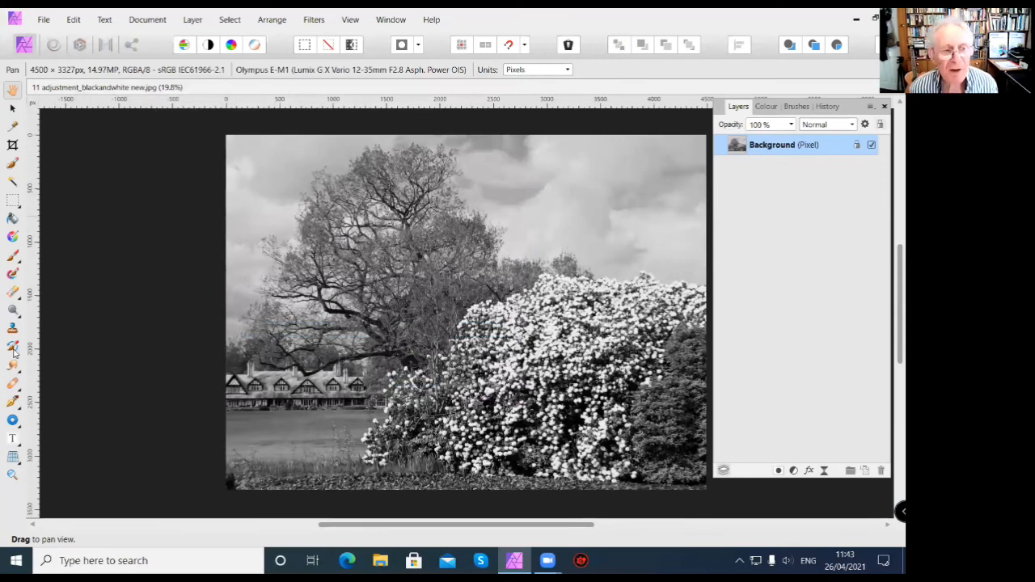
# Open the JPEG export settings for the black-and-white image and try the high and low quality presets, comparing estimated file sizes.
pyautogui.click(48, 20)
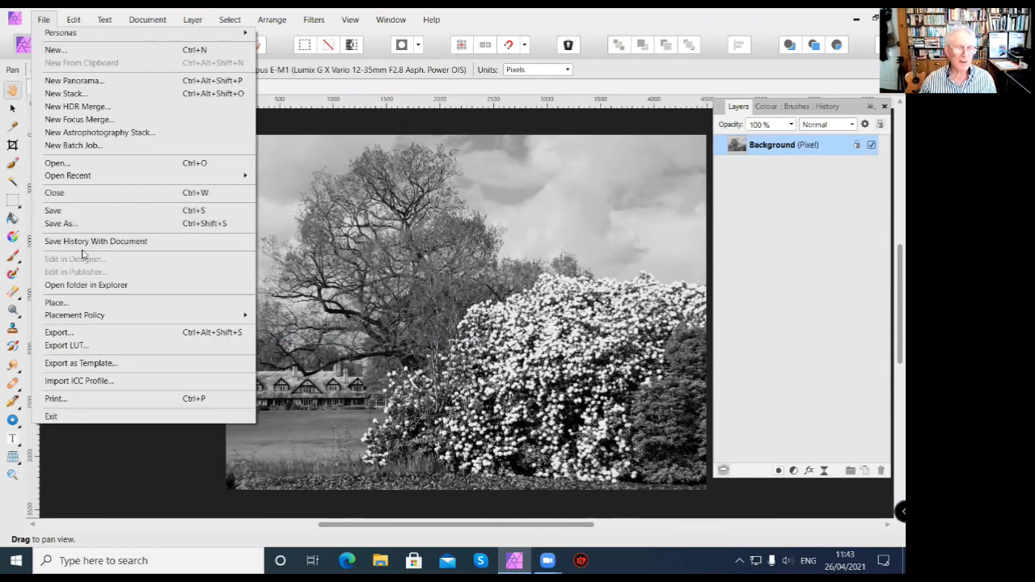
pyautogui.click(79, 334)
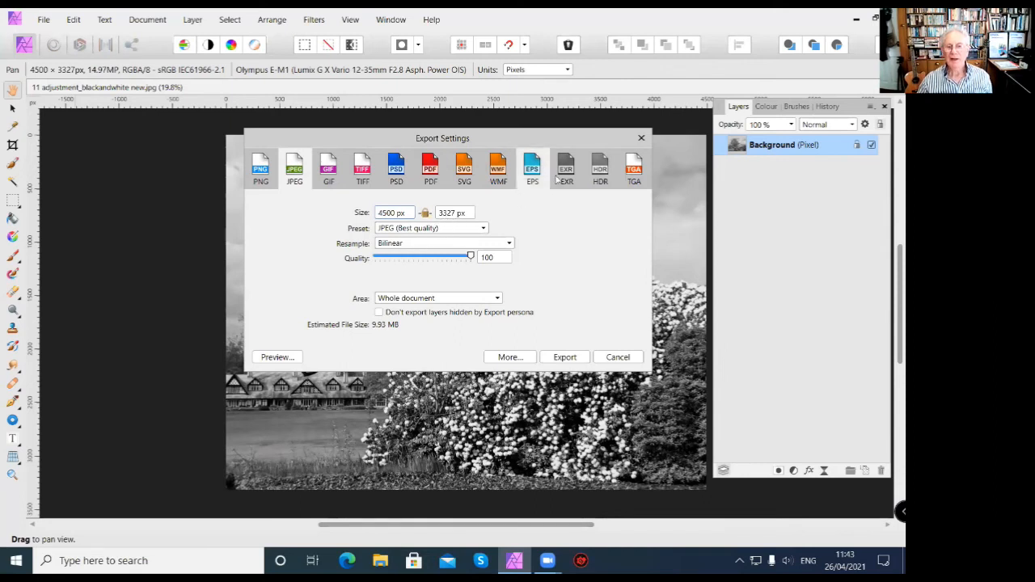
pyautogui.click(483, 230)
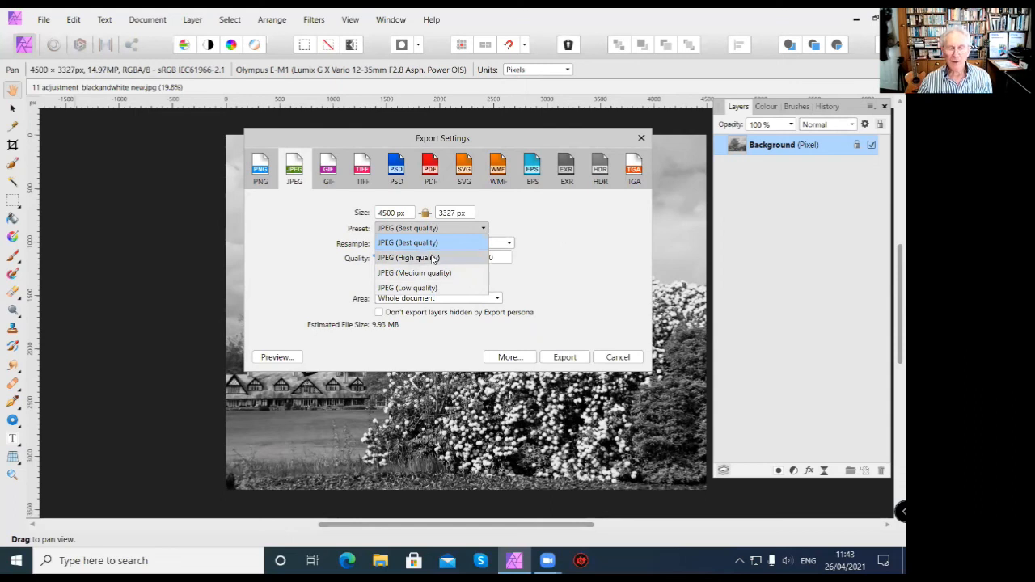
pyautogui.click(564, 238)
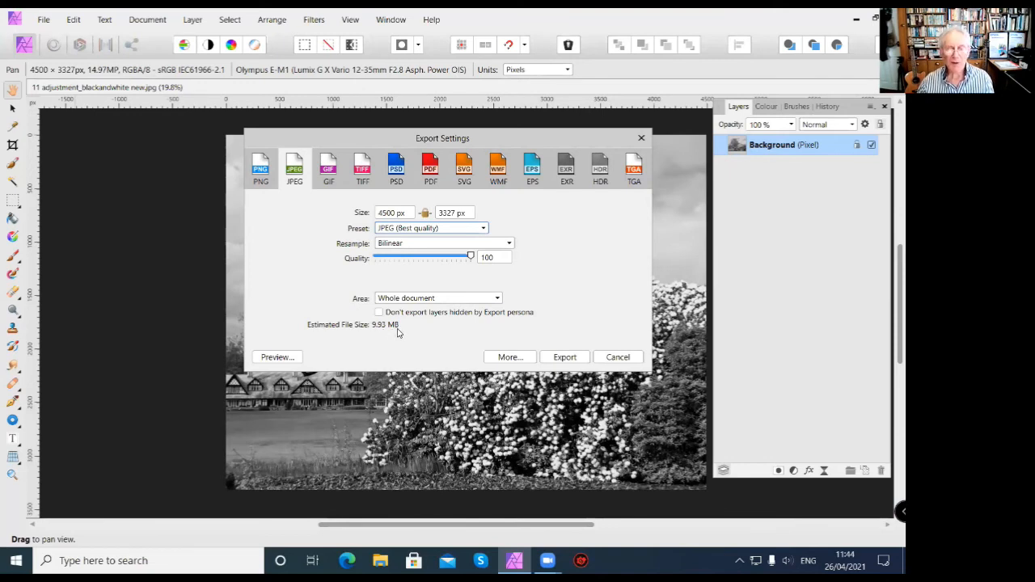
pyautogui.click(481, 229)
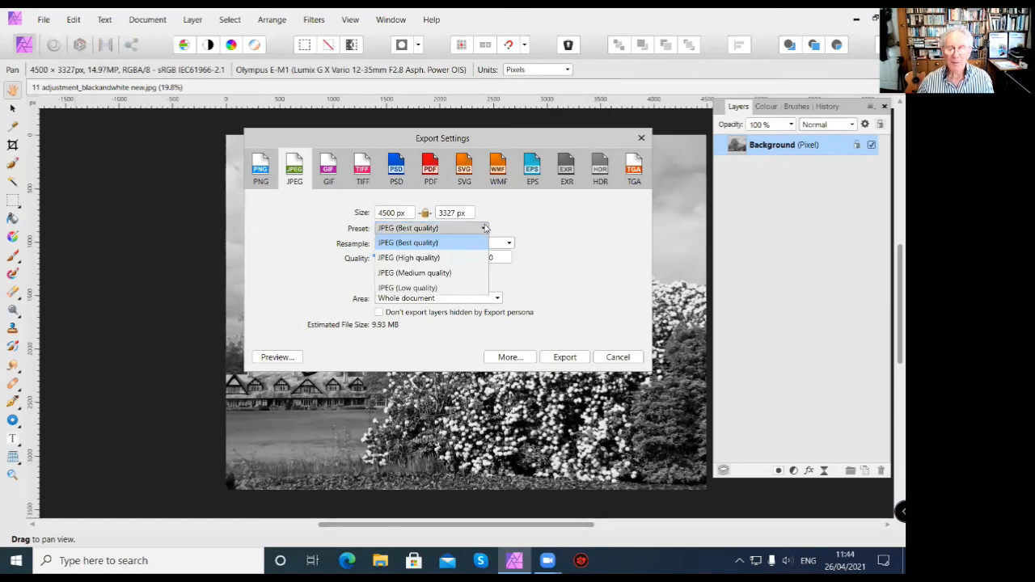
pyautogui.click(455, 258)
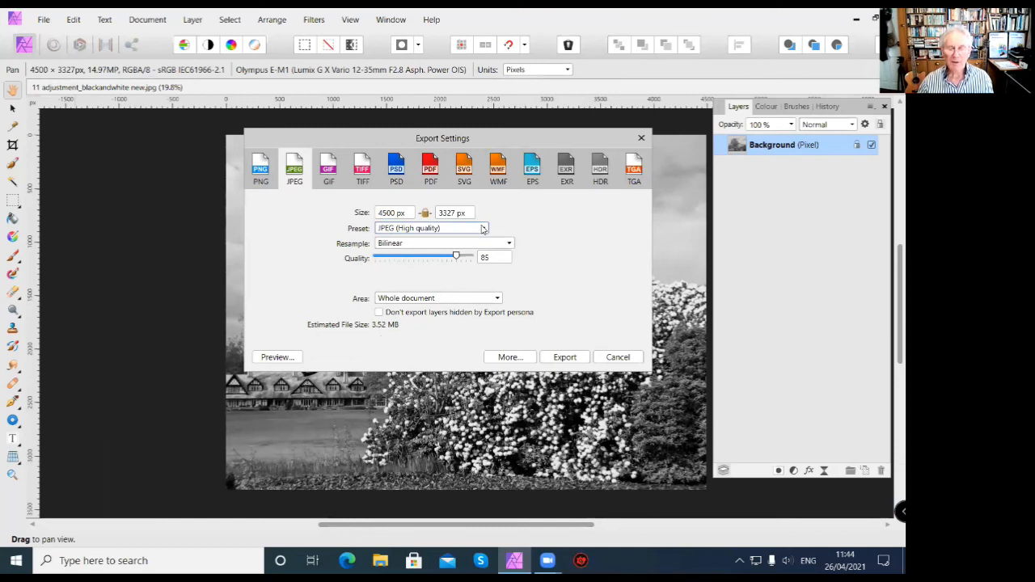
pyautogui.click(482, 229)
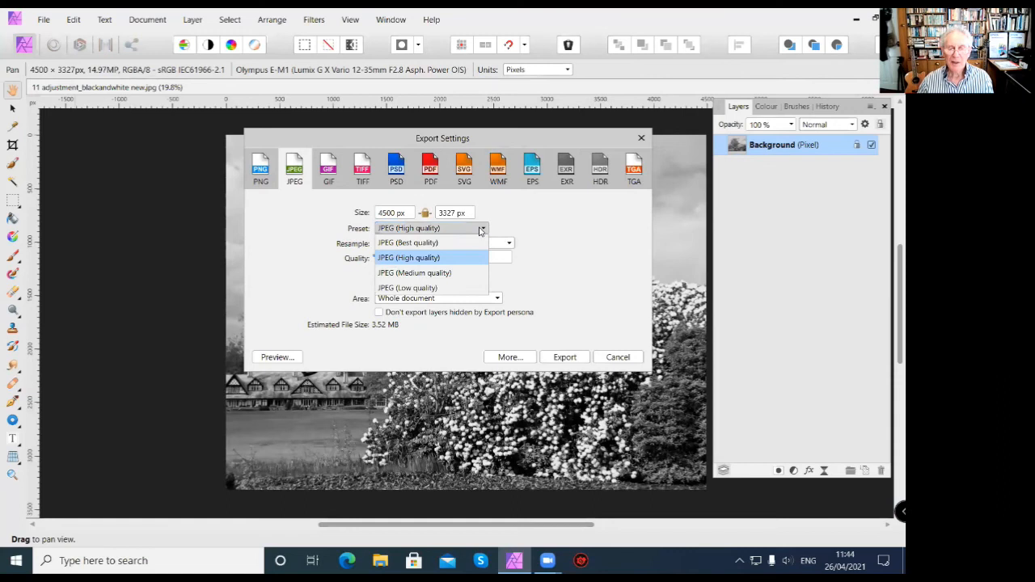
pyautogui.click(422, 290)
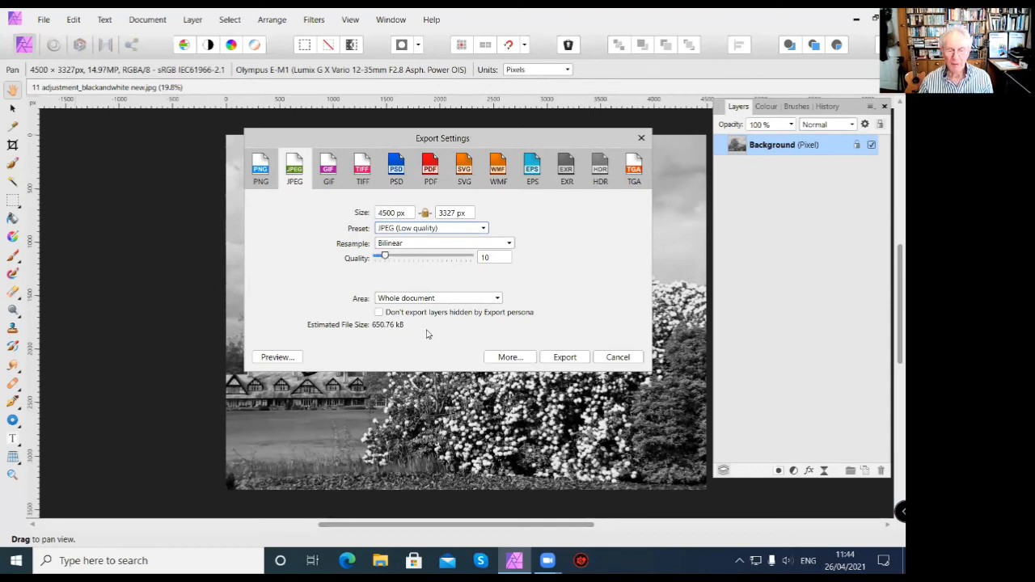
# Try JPEG quality values of 5 and 100 in the export settings.
pyautogui.click(491, 257)
pyautogui.write('5')
pyautogui.press('Return')
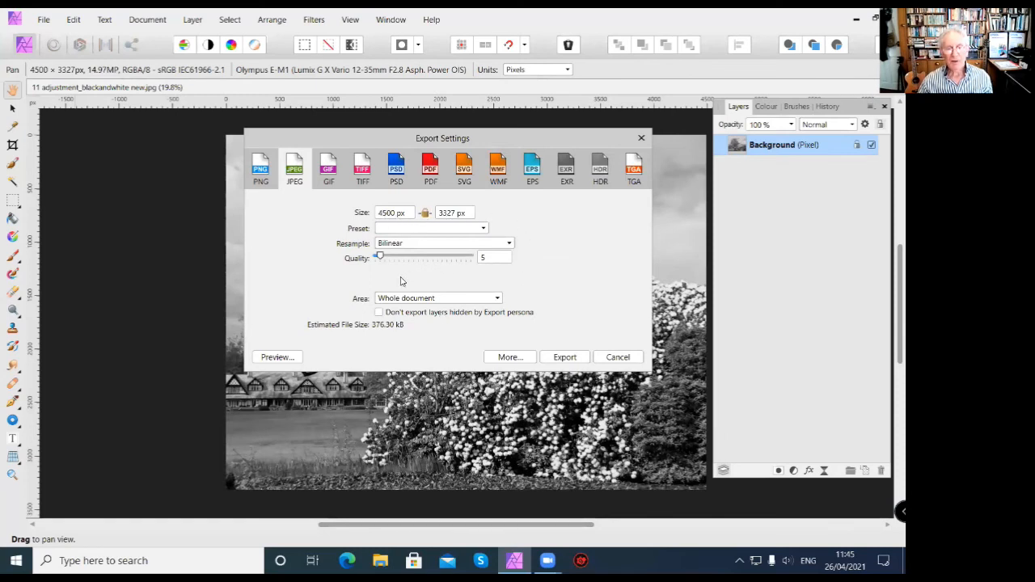
pyautogui.click(488, 259)
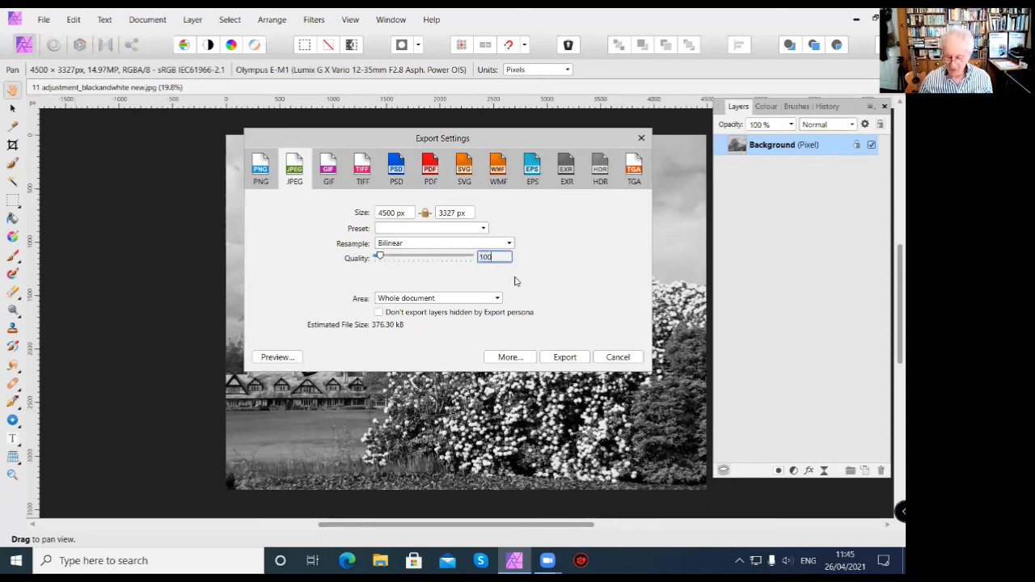
pyautogui.write('100')
pyautogui.press('Return')
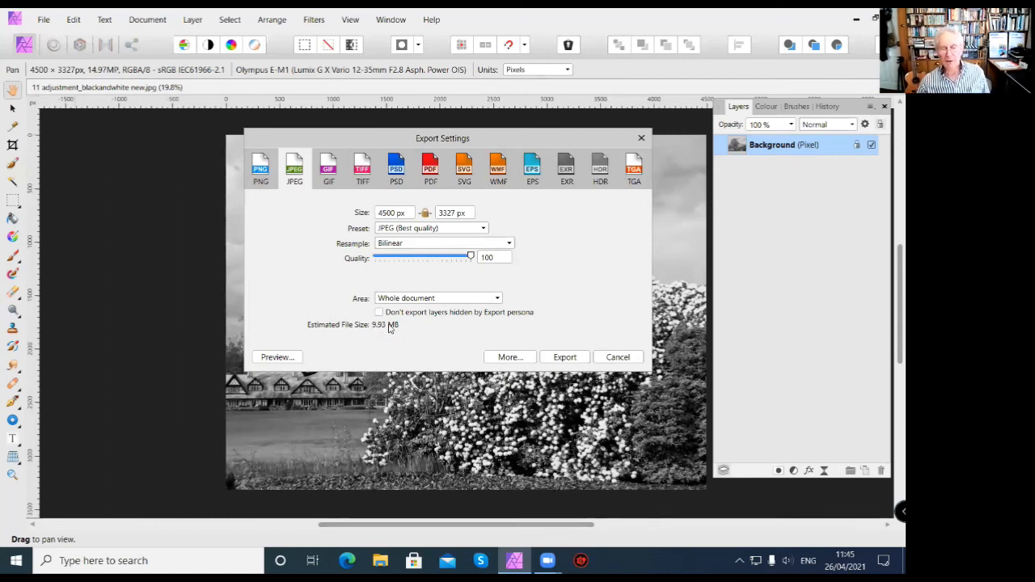
# Choose the JPEG (High quality) preset and cancel the export.
pyautogui.click(483, 229)
pyautogui.click(443, 257)
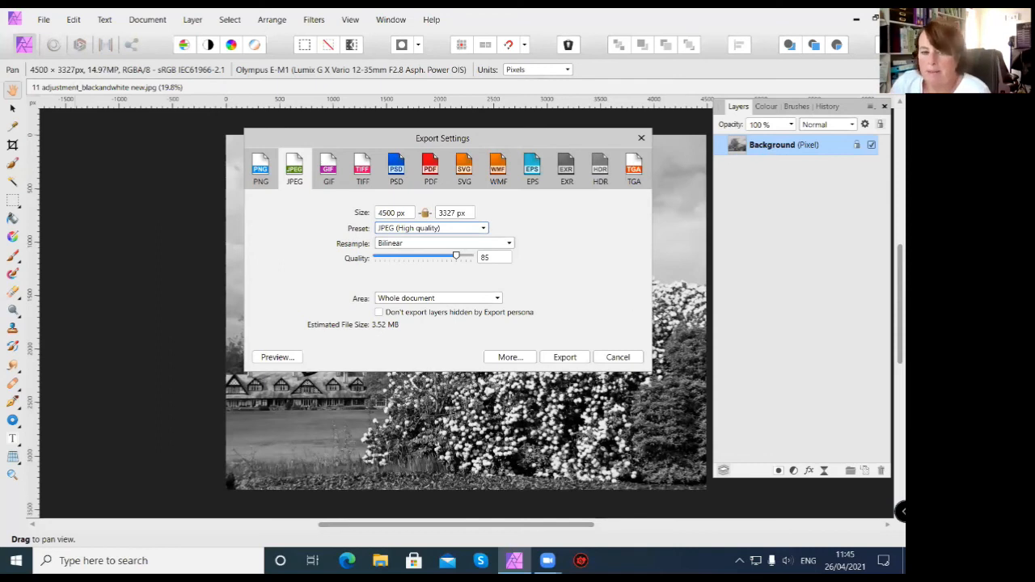
pyautogui.click(636, 358)
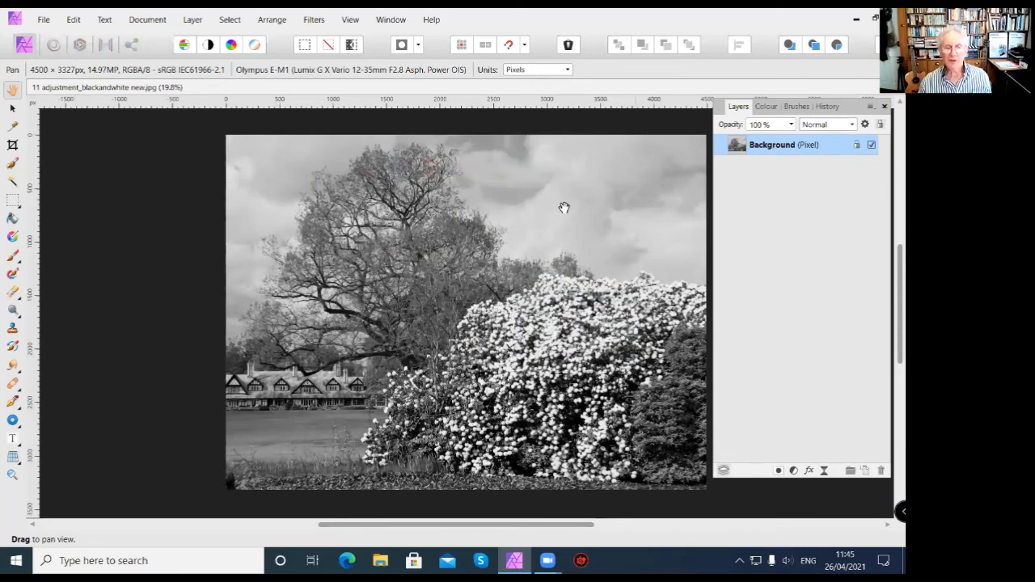
# Start an unconstrained crop with pixels as the units and set its size to 1600 x 1200 px.
pyautogui.click(12, 146)
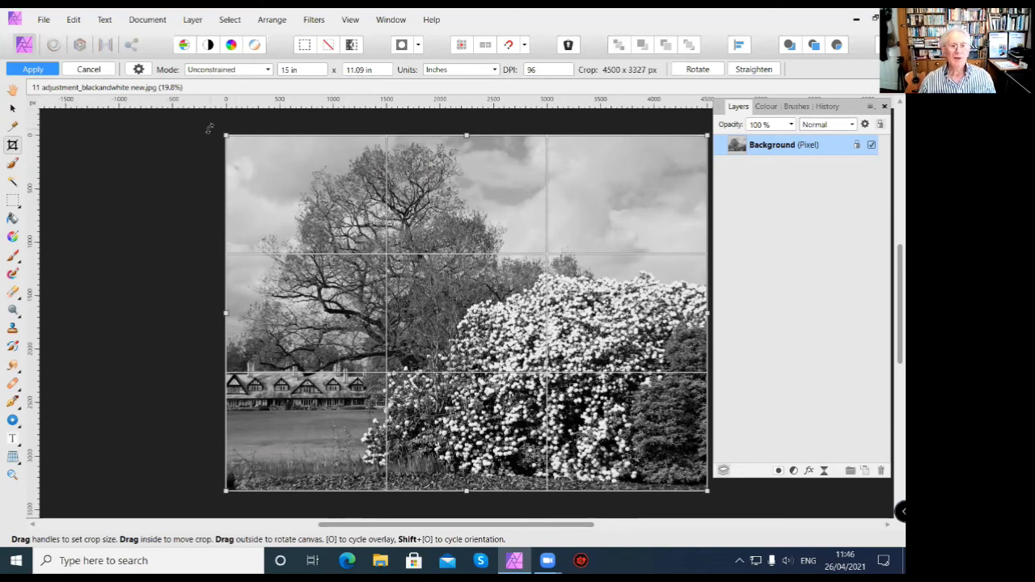
pyautogui.click(284, 71)
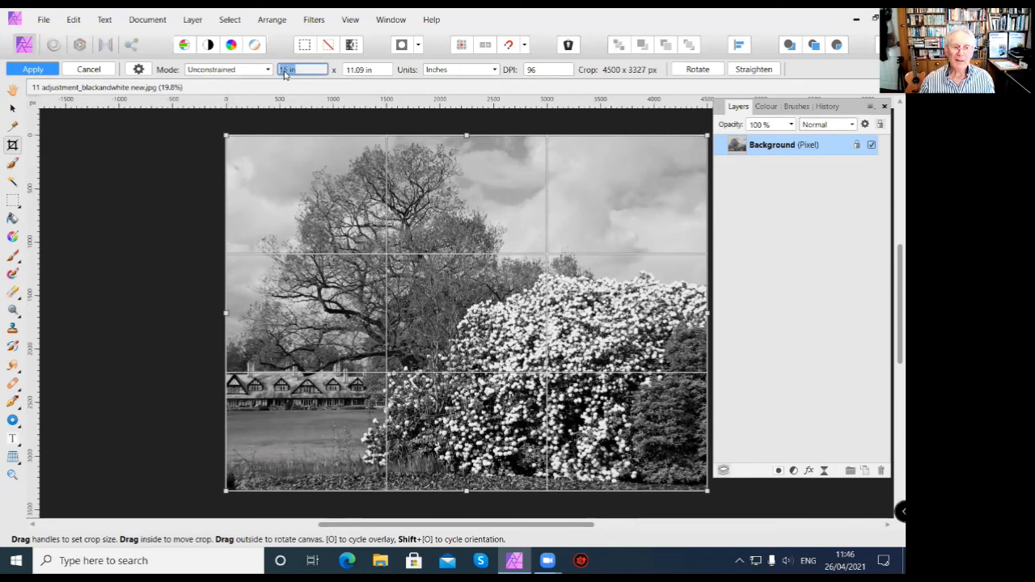
pyautogui.write('1600')
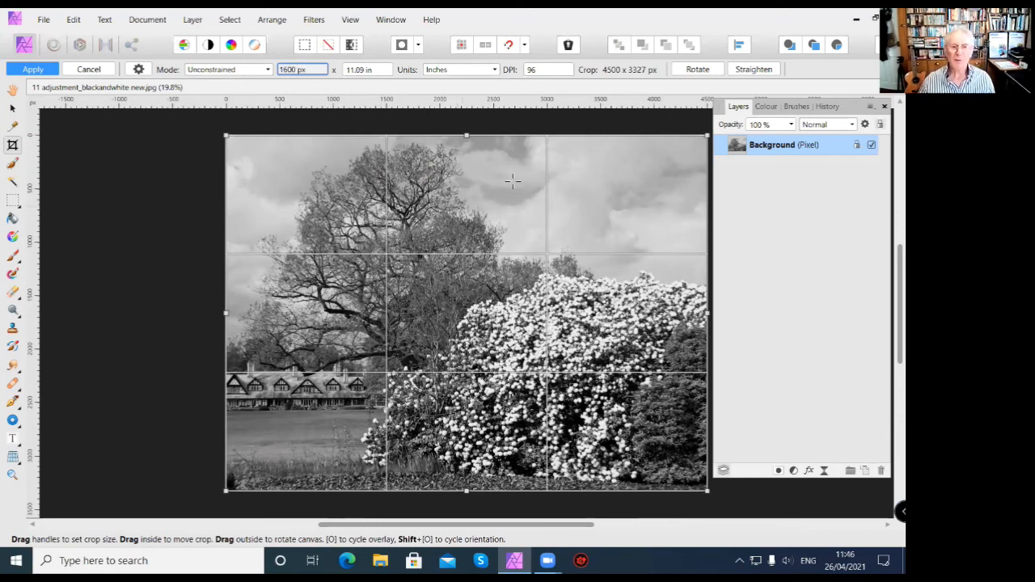
pyautogui.click(363, 71)
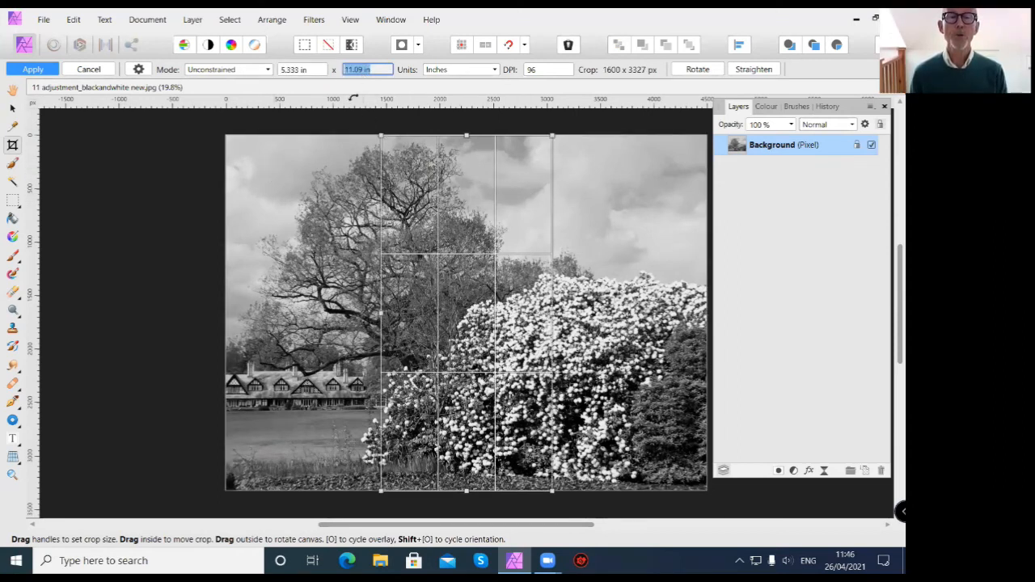
pyautogui.click(493, 73)
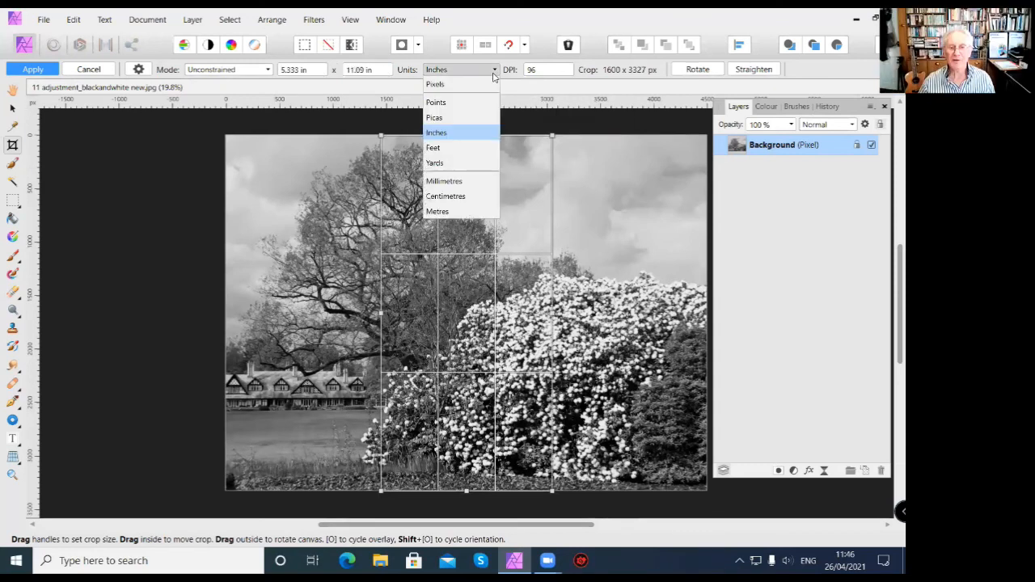
pyautogui.click(452, 86)
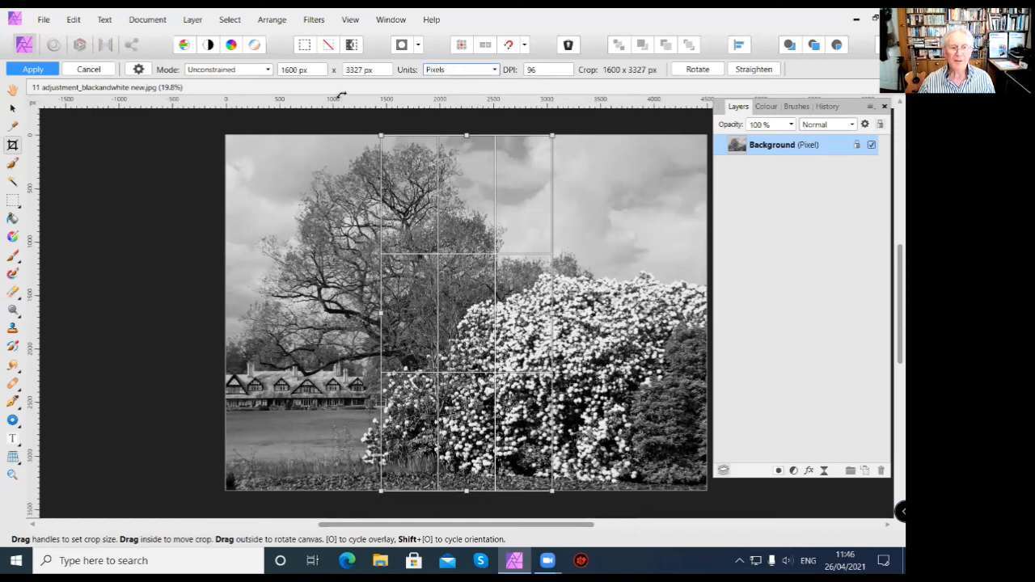
pyautogui.click(366, 72)
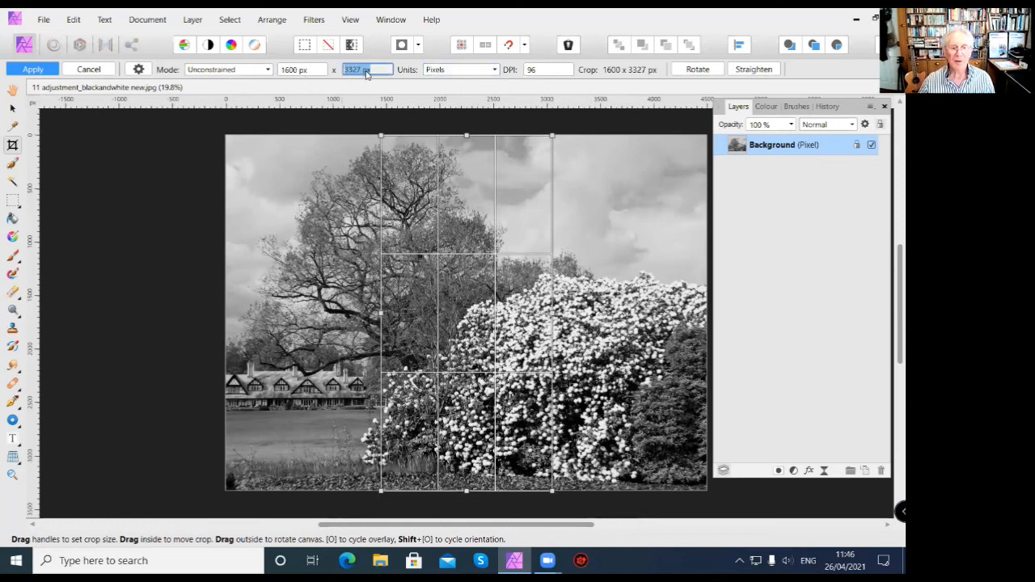
pyautogui.write('1200')
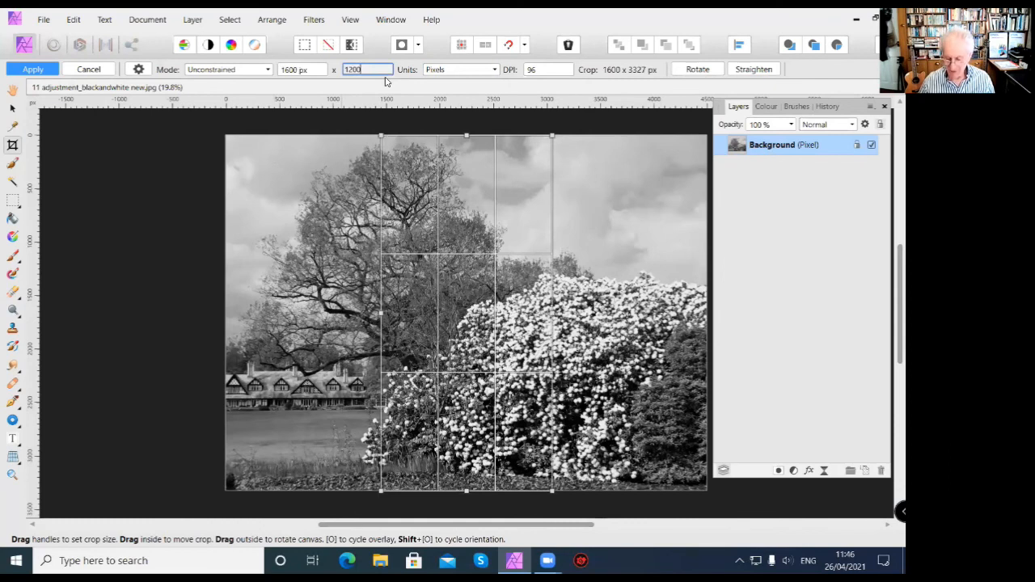
pyautogui.press('Return')
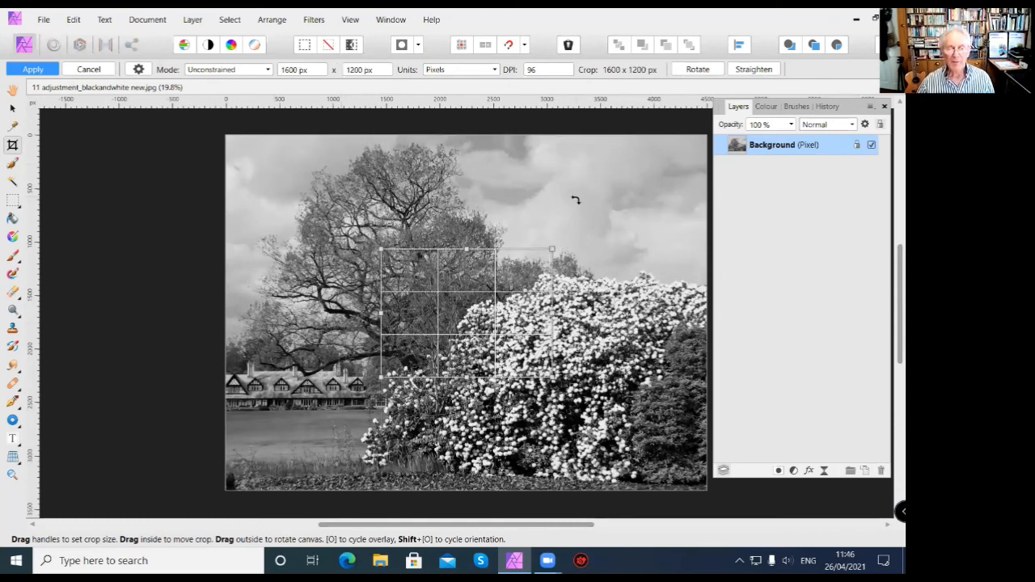
# Reposition the crop frame over the tree and enlarge it to about 2800 x 1976 px.
pyautogui.moveTo(451, 312); pyautogui.dragTo(435, 256)
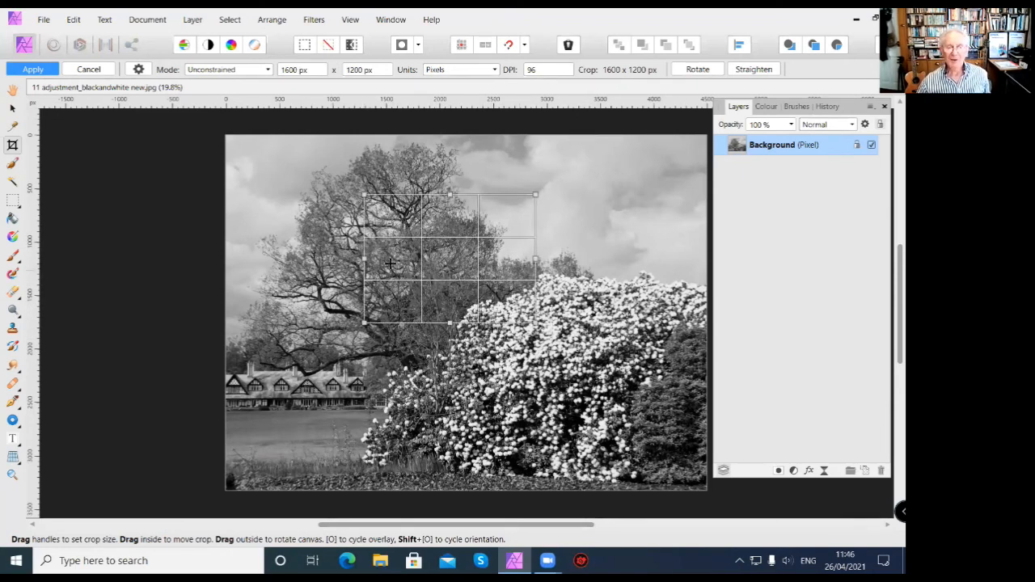
pyautogui.moveTo(425, 273); pyautogui.dragTo(427, 307)
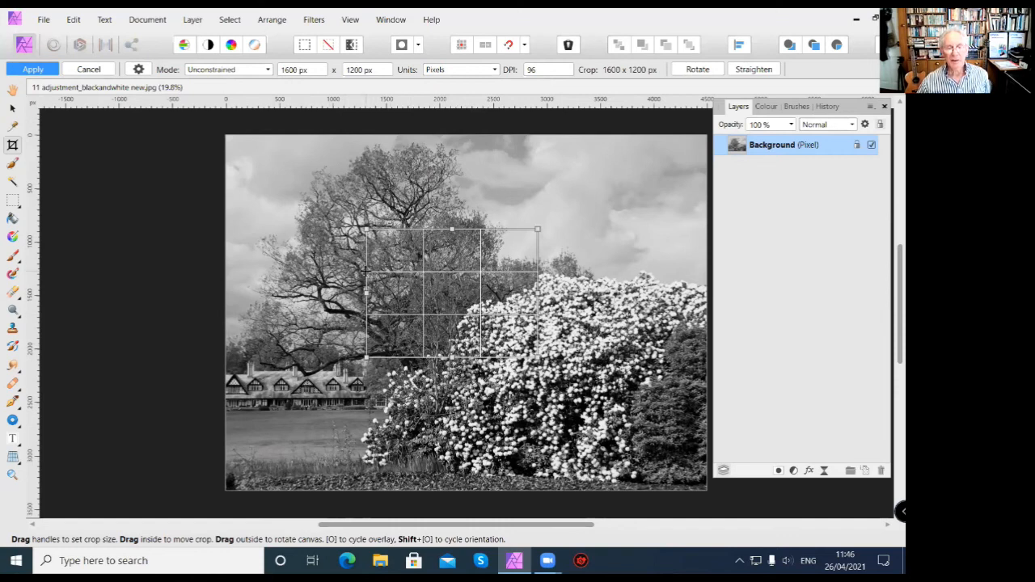
pyautogui.moveTo(366, 230); pyautogui.dragTo(238, 146)
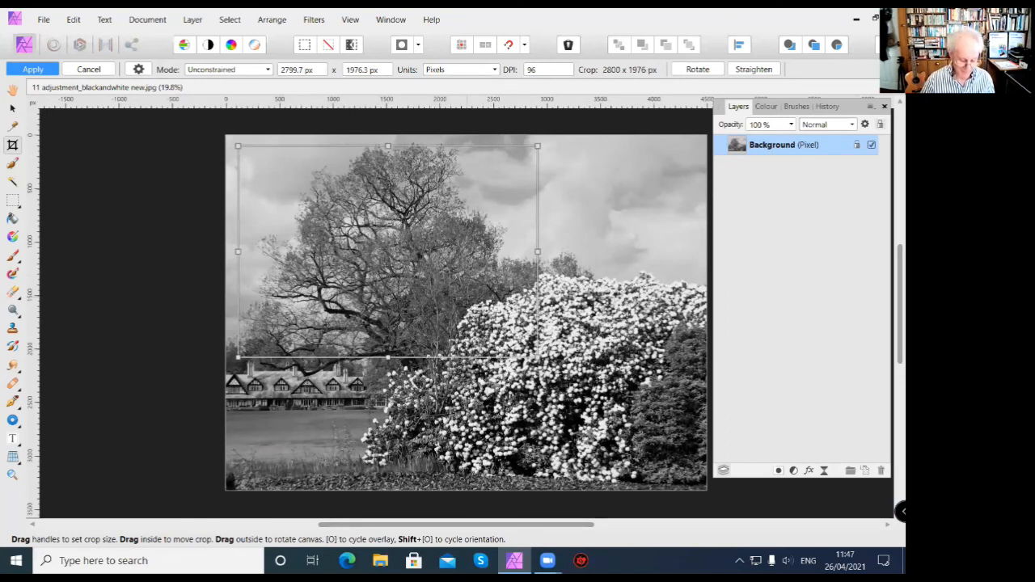
# Close the black-and-white image and open "09 adjustment_brightness_contrast" from the 02 Lesson 02 folder.
pyautogui.hotkey('ctrl', 'w')
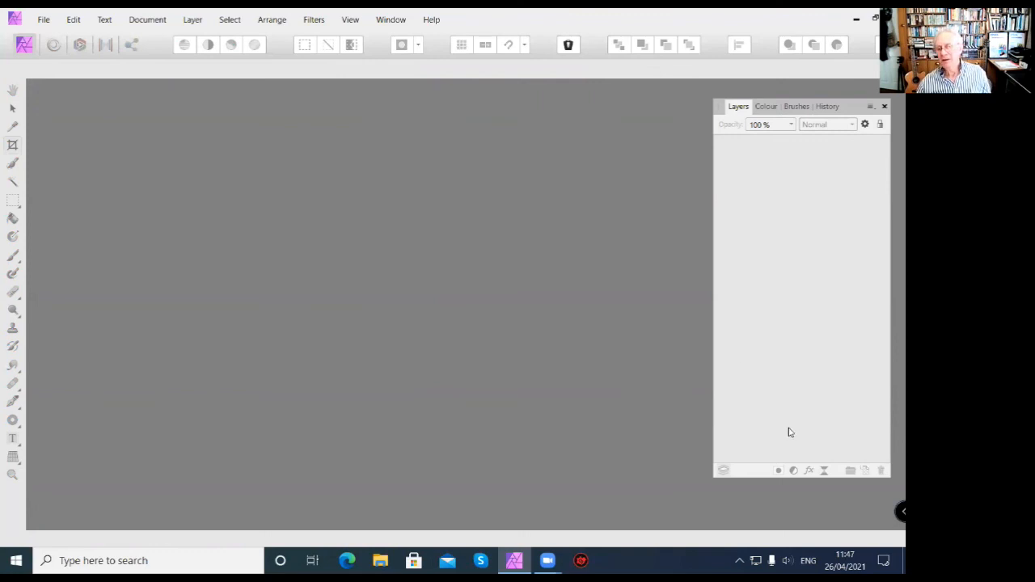
pyautogui.click(44, 19)
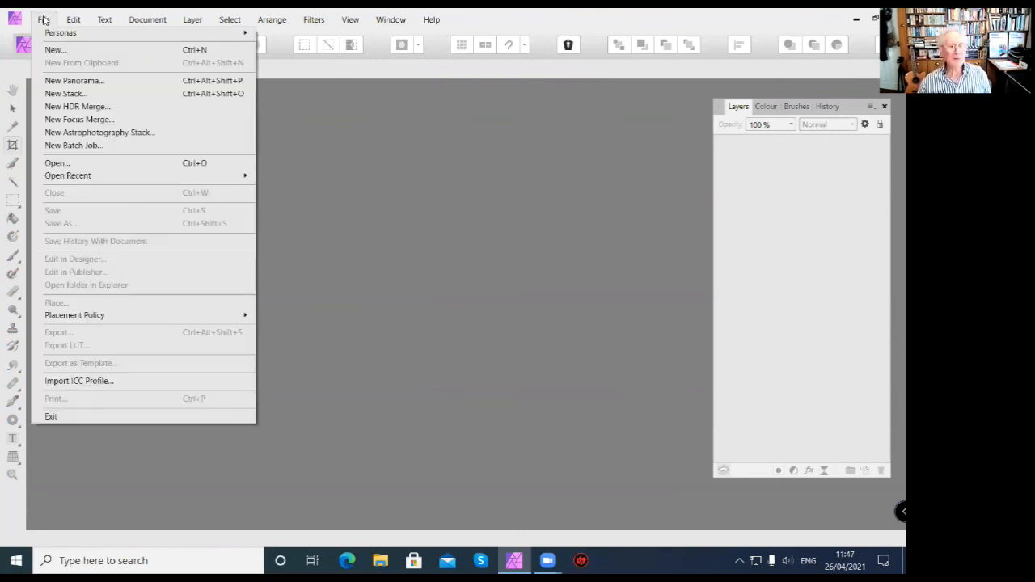
pyautogui.click(75, 165)
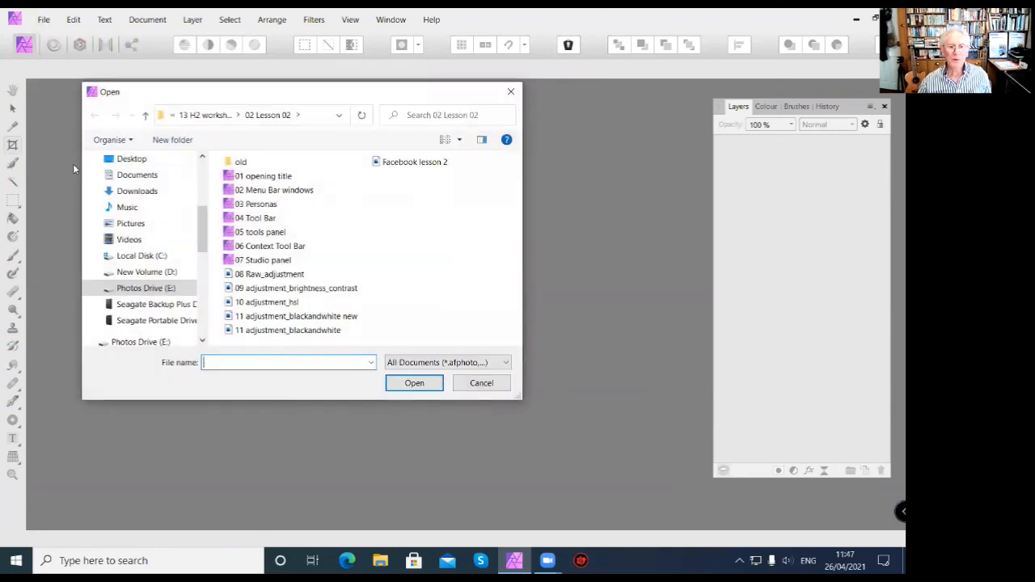
pyautogui.click(278, 289)
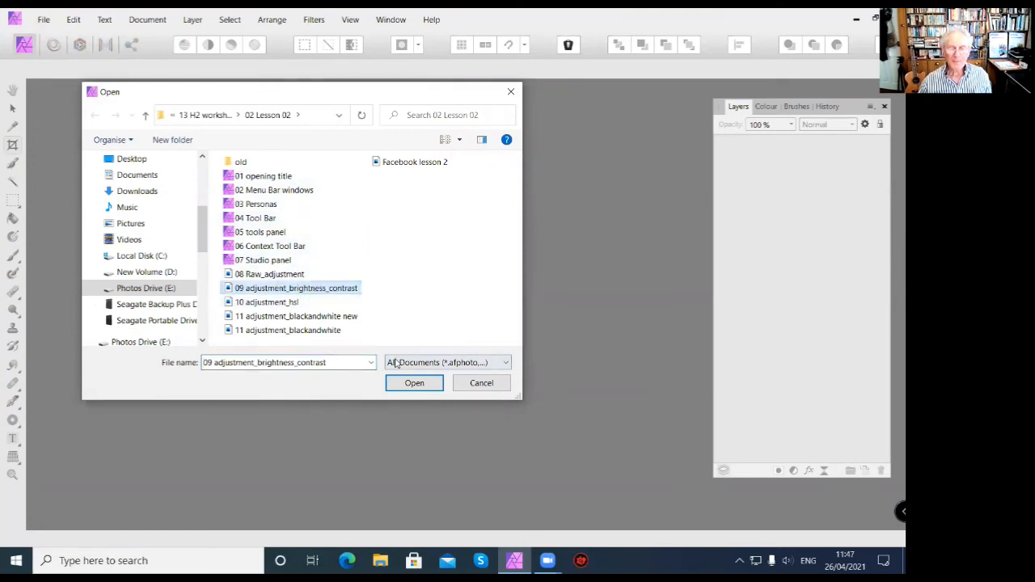
pyautogui.click(414, 382)
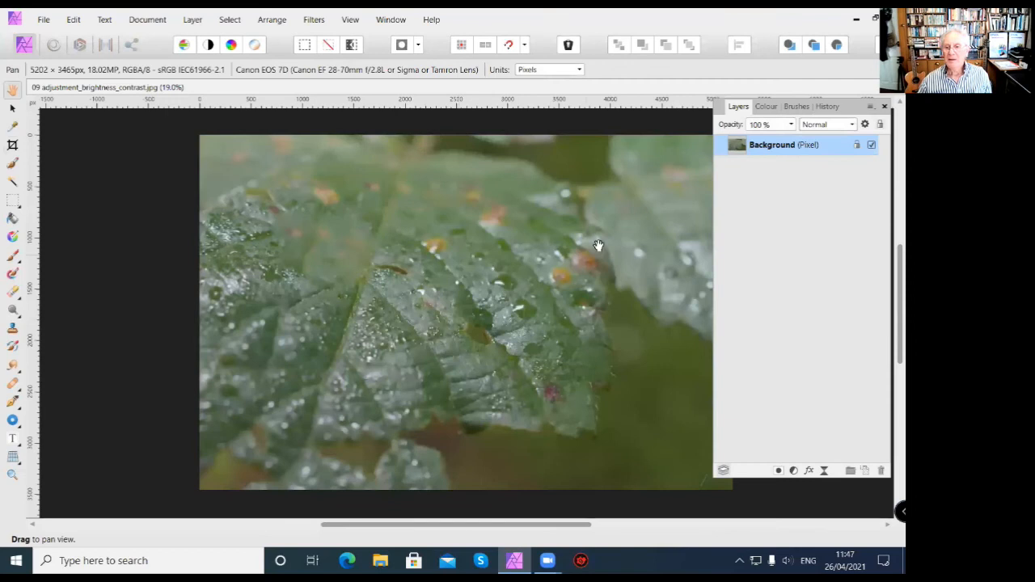
# Add a Brightness and Contrast adjustment to the leaf photo with brightness 16% and contrast 100%.
pyautogui.moveTo(517, 311); pyautogui.dragTo(445, 302)
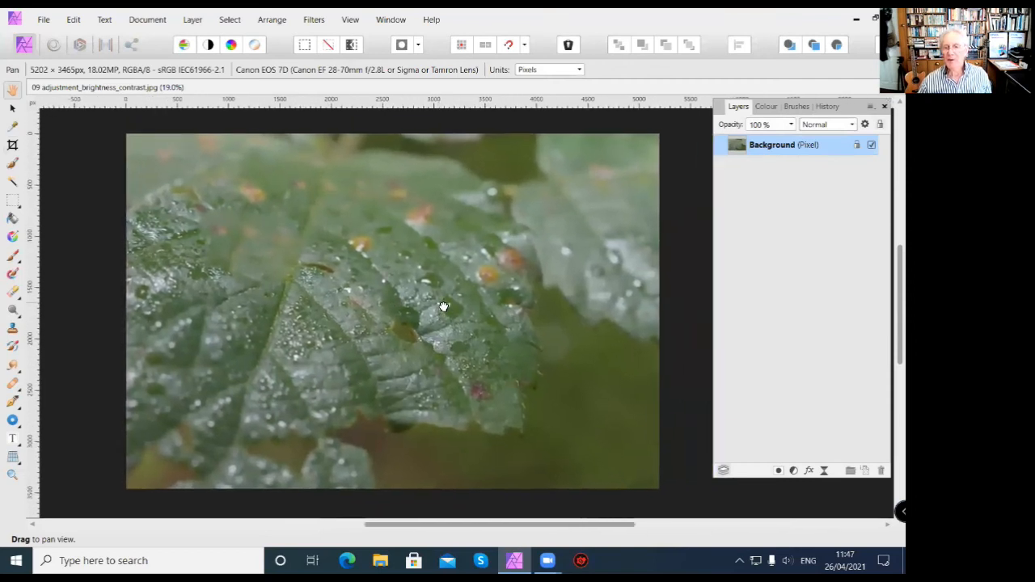
pyautogui.click(792, 469)
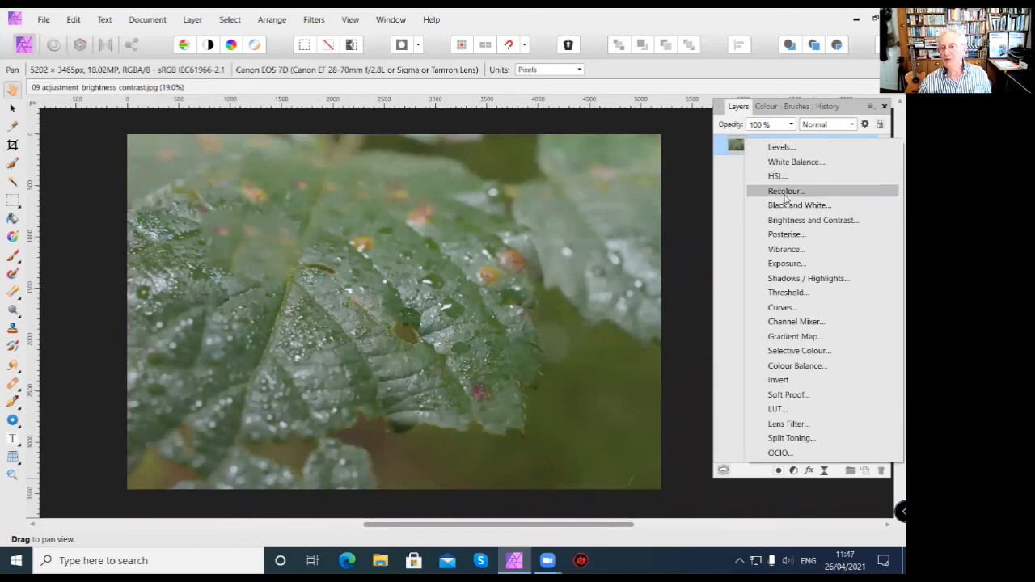
pyautogui.click(785, 220)
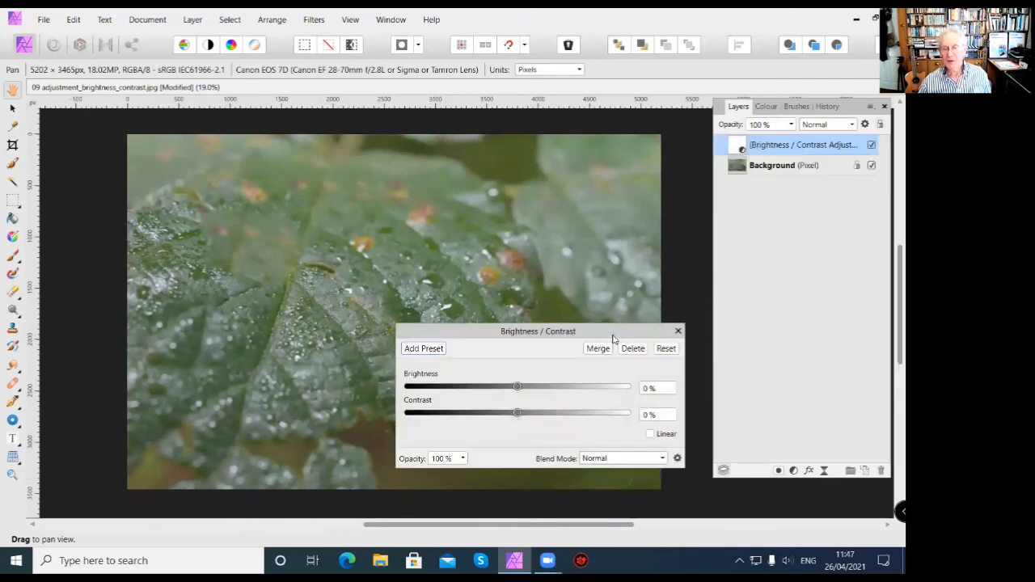
pyautogui.moveTo(518, 389); pyautogui.dragTo(627, 416)
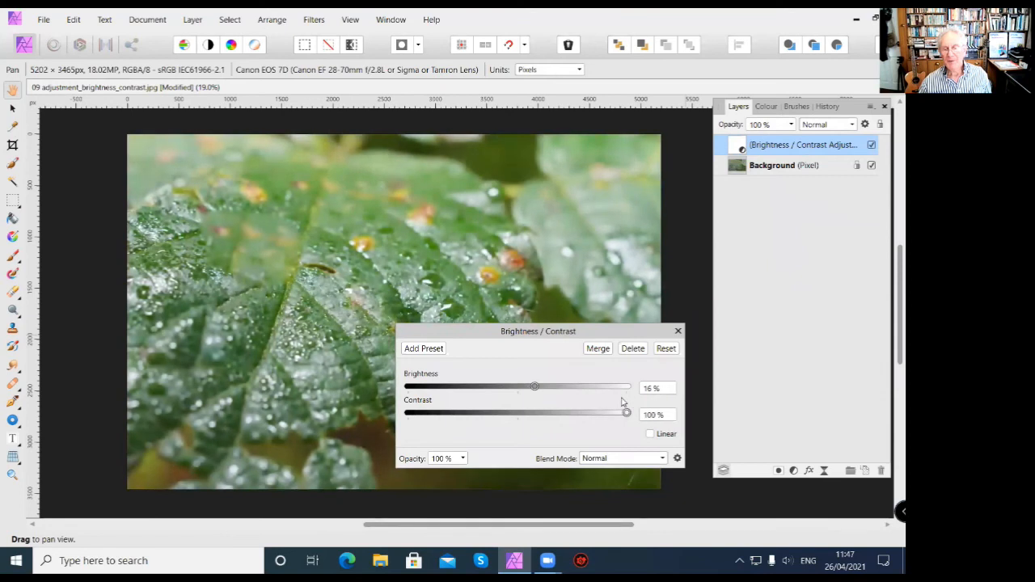
pyautogui.click(678, 330)
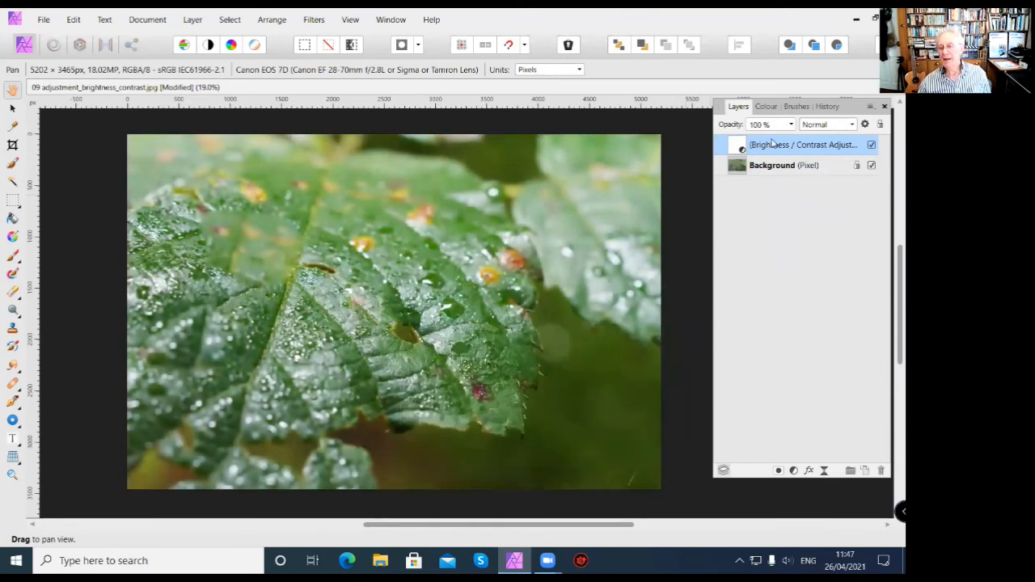
# Compare the photo without and with the Brightness / Contrast adjustment, reopen its settings and lower the brightness slightly.
pyautogui.click(871, 146)
pyautogui.click(871, 145)
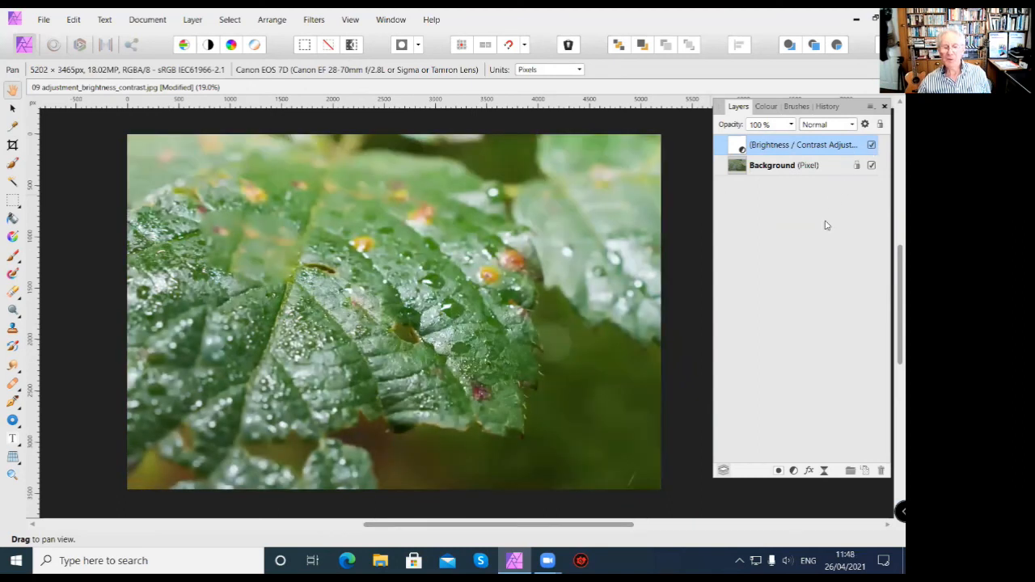
pyautogui.doubleClick(738, 148)
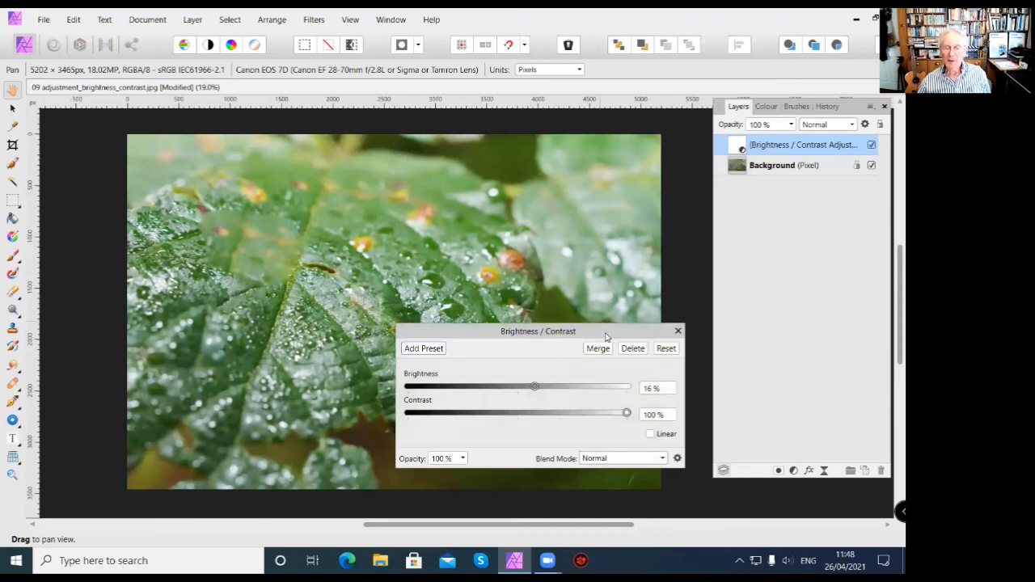
pyautogui.moveTo(607, 332); pyautogui.dragTo(616, 272)
pyautogui.moveTo(547, 326)
pyautogui.mouseDown()
pyautogui.moveTo(513, 330)
pyautogui.moveTo(581, 329)
pyautogui.moveTo(531, 332)
pyautogui.mouseUp()
pyautogui.click(686, 271)
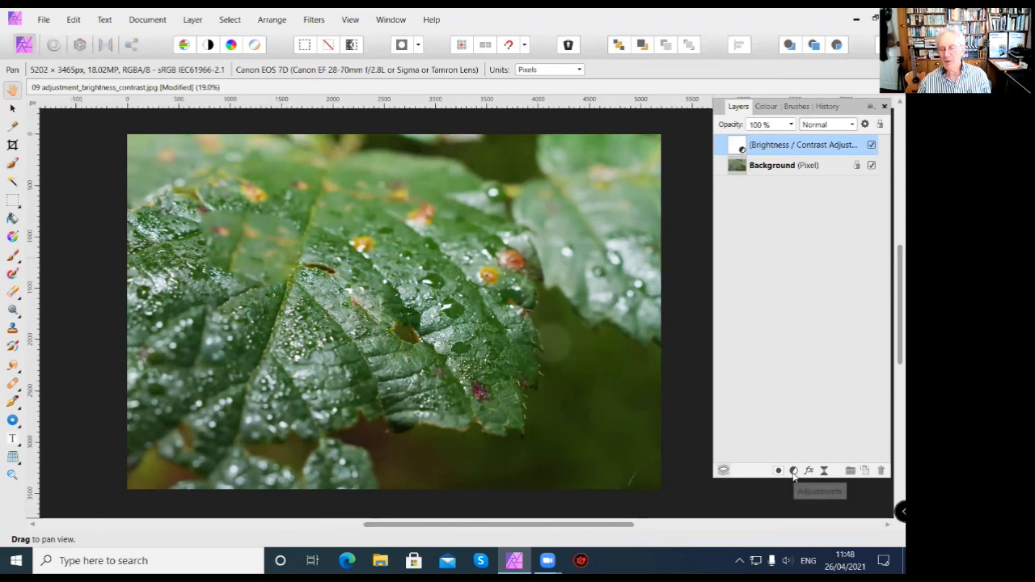
# Add an HSL adjustment directly above the Background layer and shift the hue so the green leaf turns reddish brown.
pyautogui.click(811, 166)
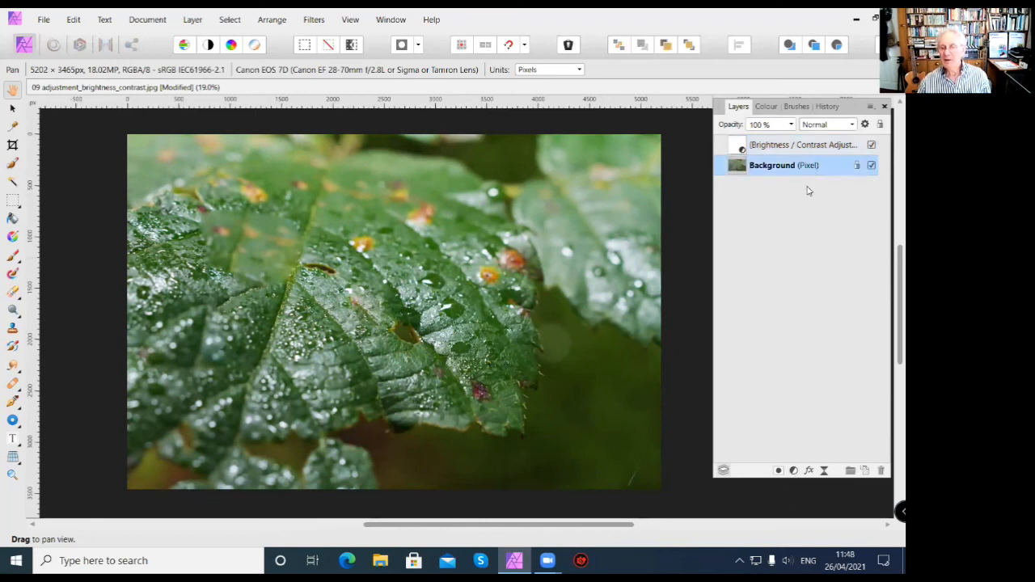
pyautogui.click(793, 472)
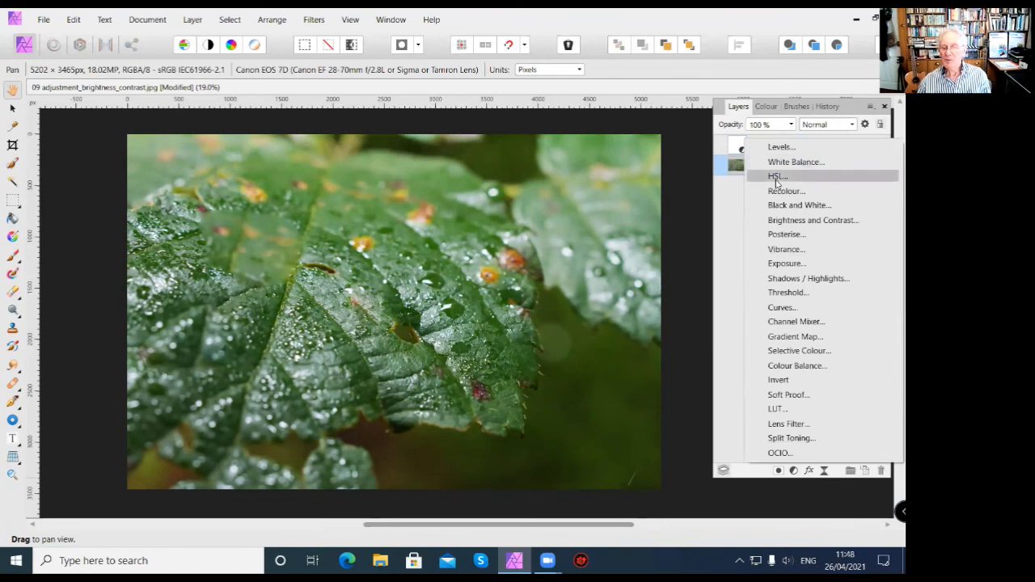
pyautogui.click(776, 177)
pyautogui.moveTo(529, 325); pyautogui.dragTo(548, 349)
pyautogui.click(687, 116)
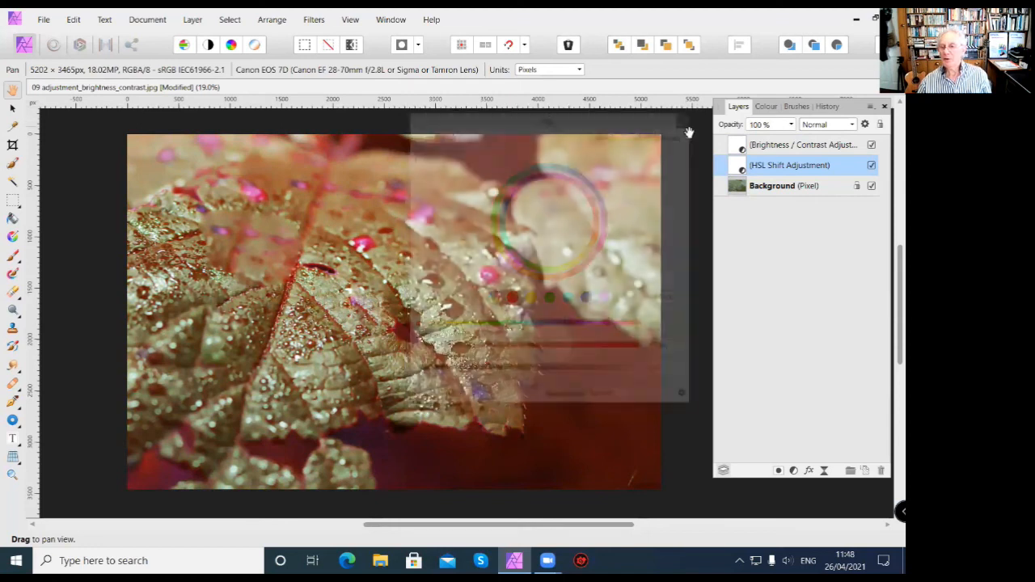
# Add a Curves adjustment with default settings directly above the Background layer.
pyautogui.click(819, 189)
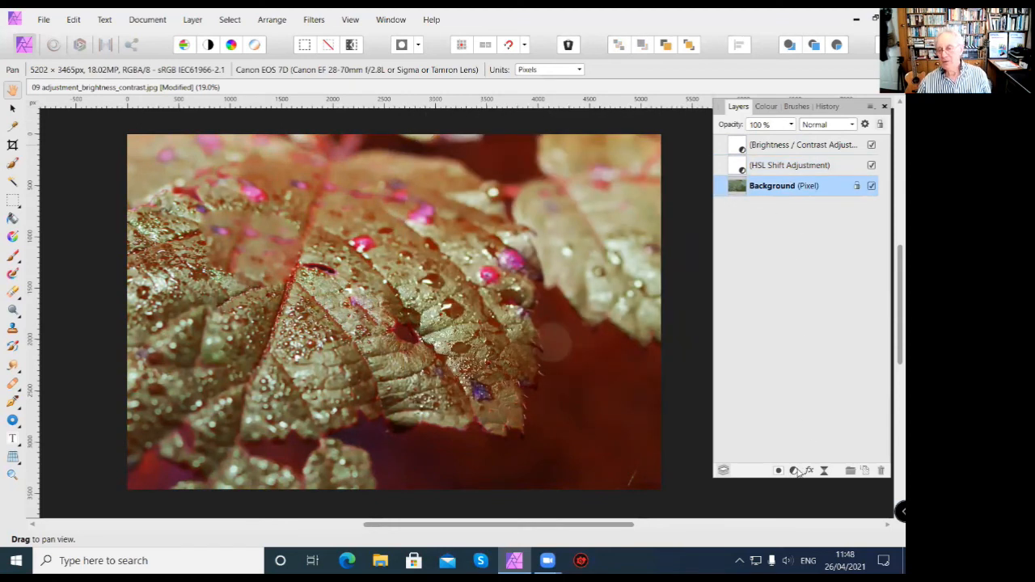
pyautogui.click(795, 470)
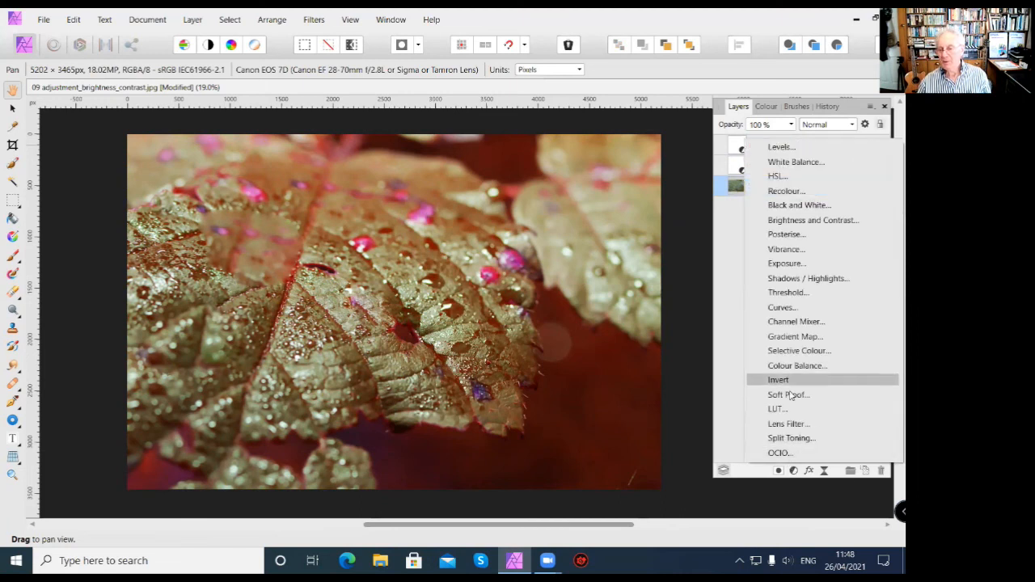
pyautogui.click(781, 307)
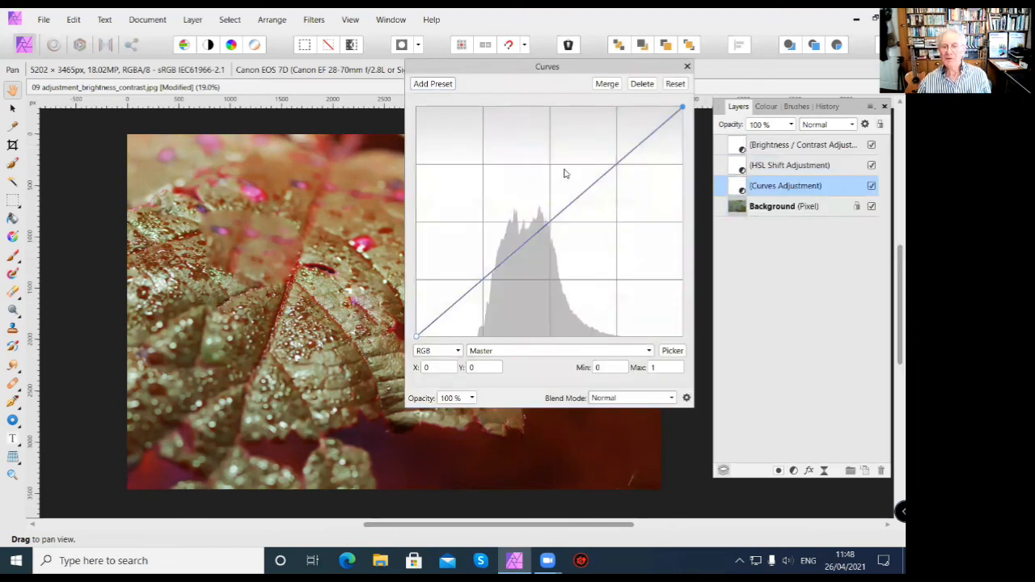
pyautogui.click(686, 67)
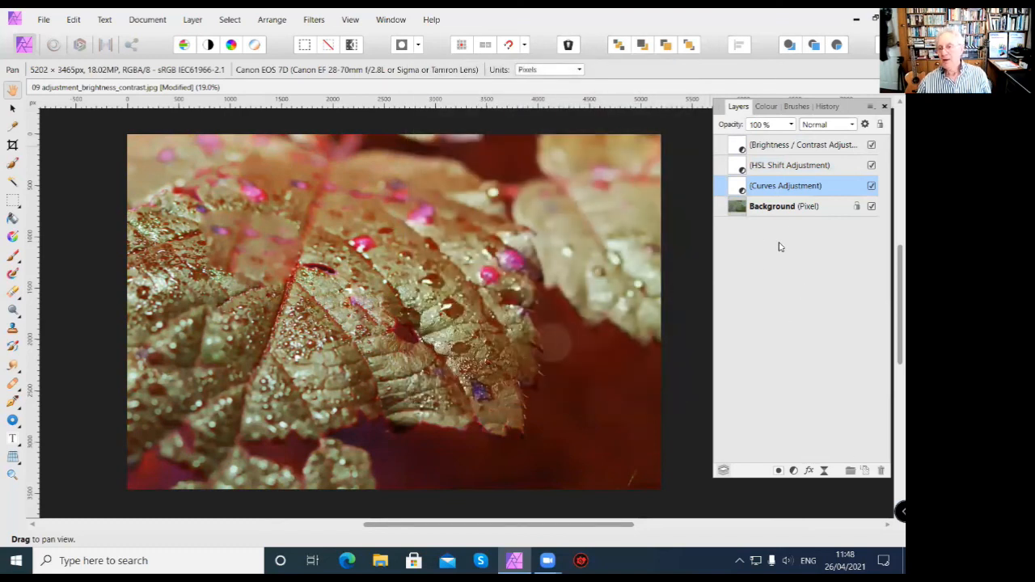
# Add a White Balance adjustment with default settings above the Background layer and move it to the top of the layer stack.
pyautogui.click(811, 207)
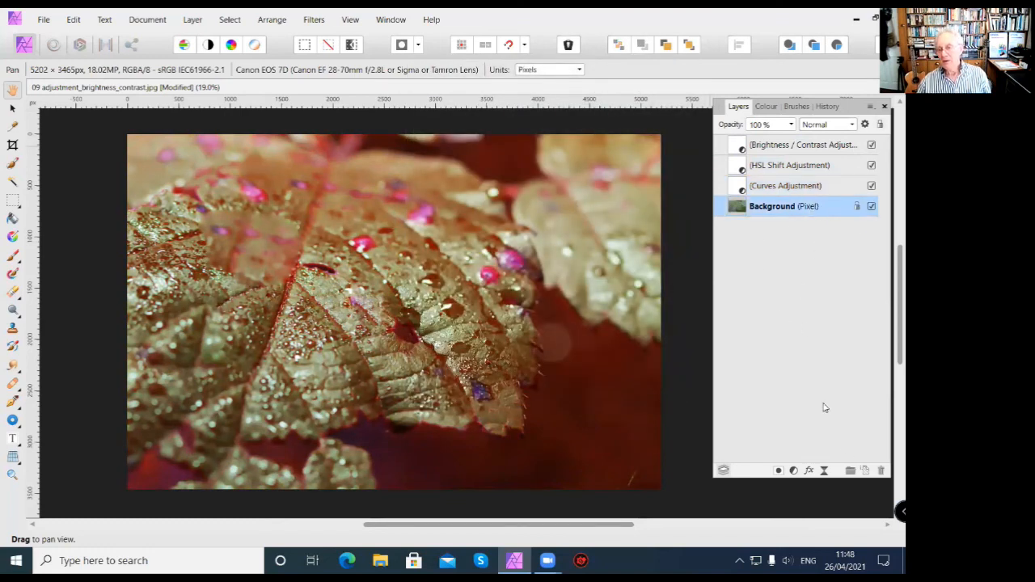
pyautogui.click(796, 471)
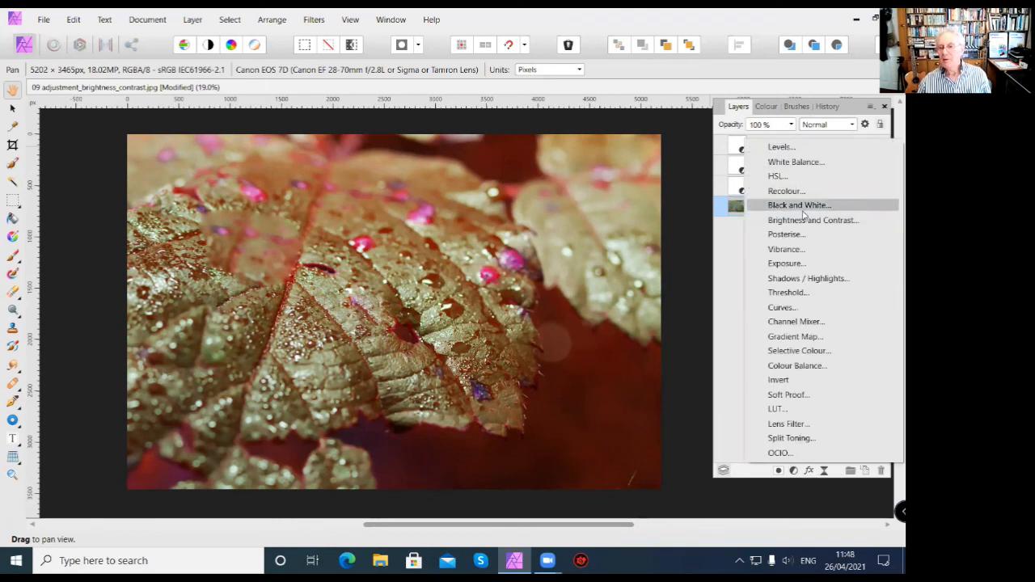
pyautogui.click(808, 163)
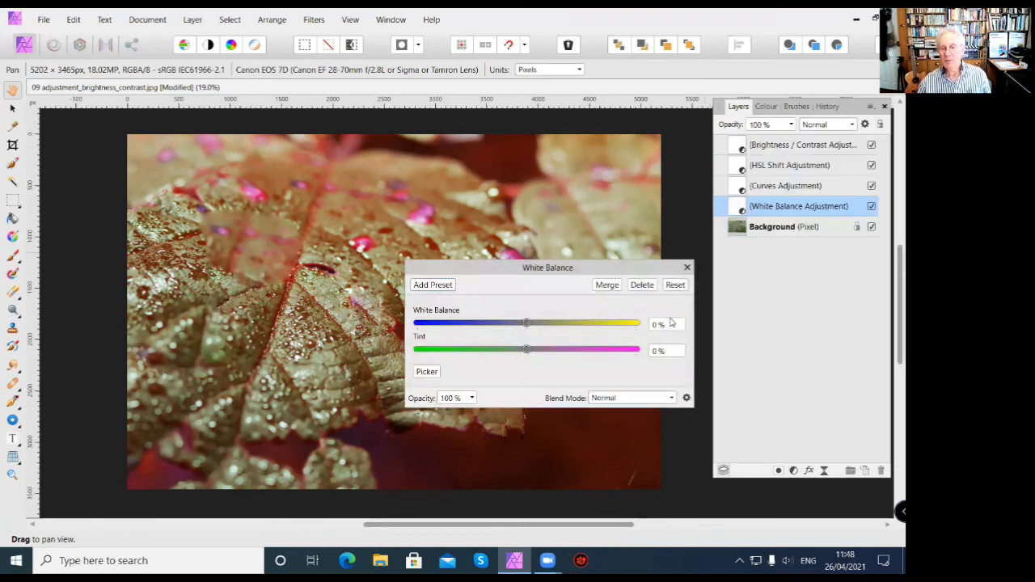
pyautogui.click(688, 267)
pyautogui.moveTo(797, 212); pyautogui.dragTo(796, 214)
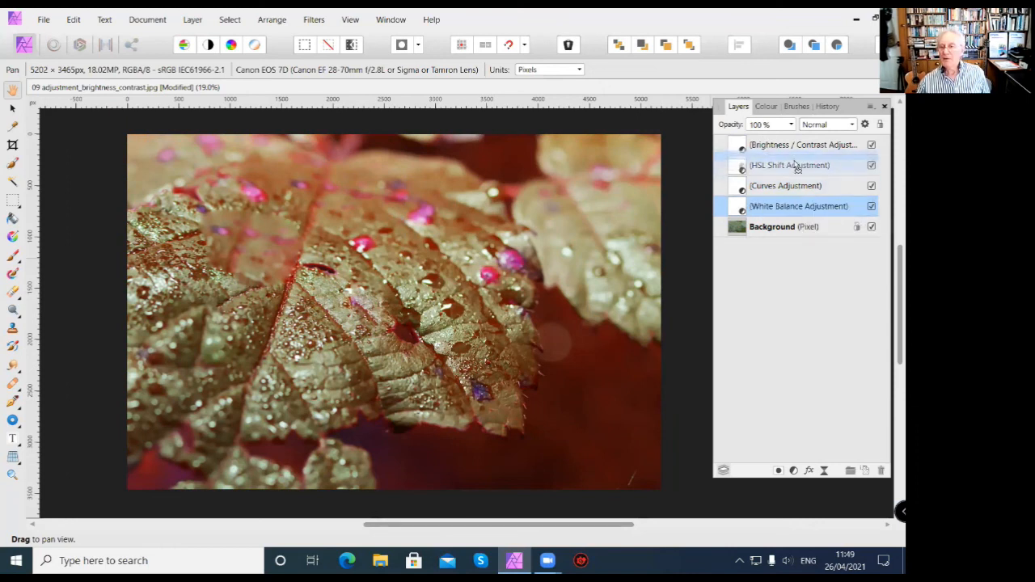
pyautogui.moveTo(792, 144); pyautogui.dragTo(793, 143)
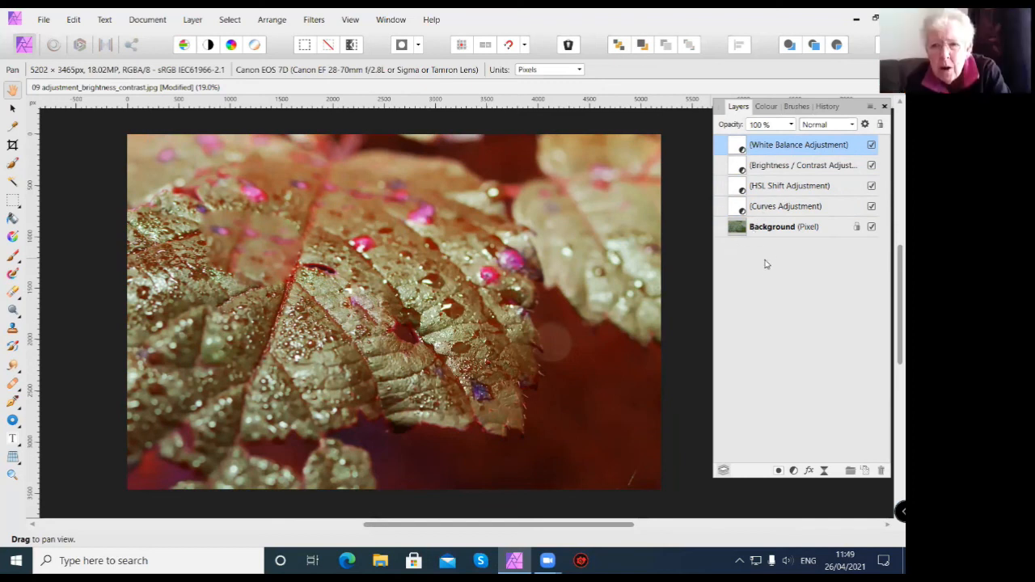
# Add a Black & White adjustment directly above the Background layer with Red at -170% and Yellow at -56%.
pyautogui.click(832, 229)
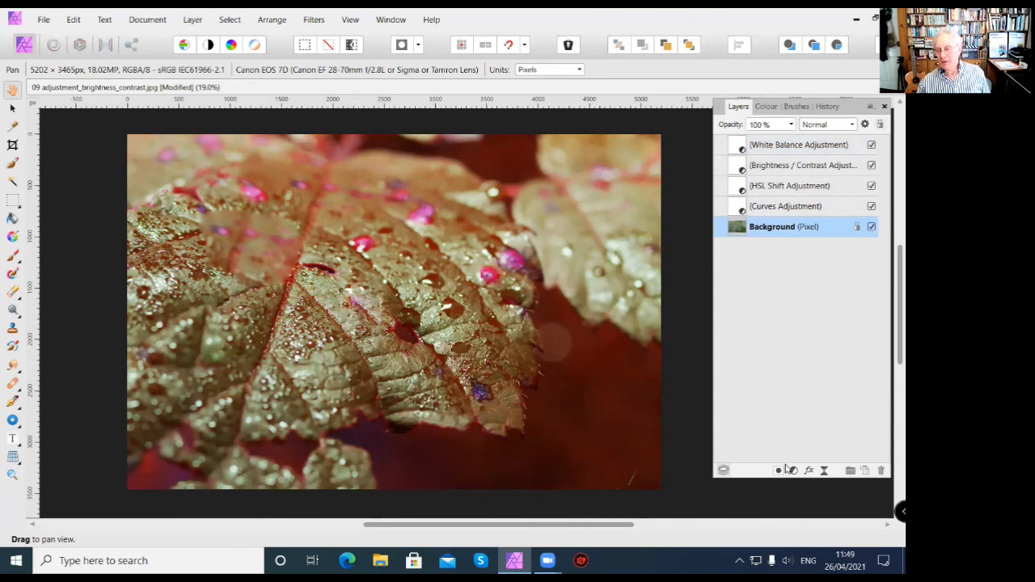
pyautogui.click(794, 470)
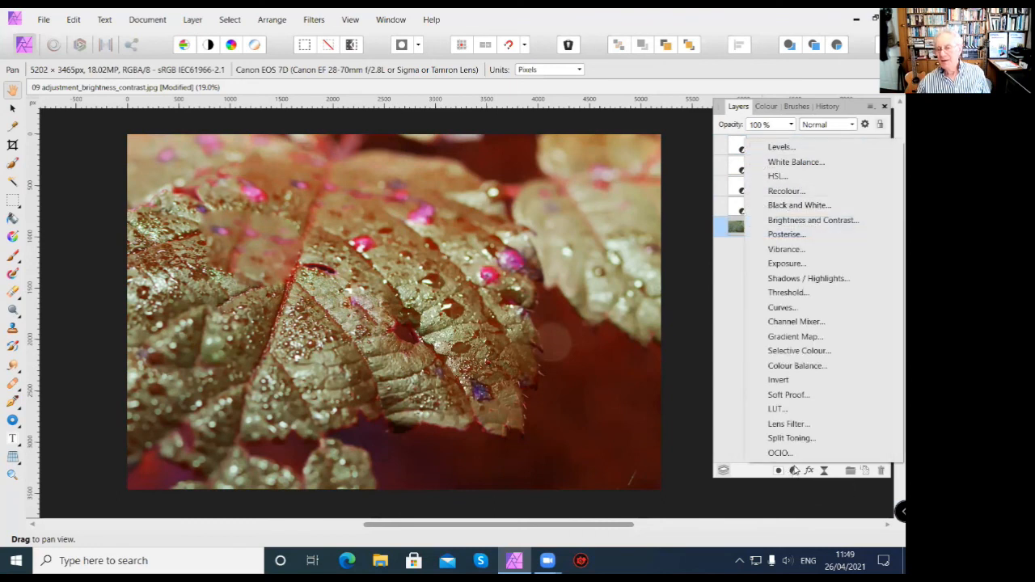
pyautogui.click(797, 205)
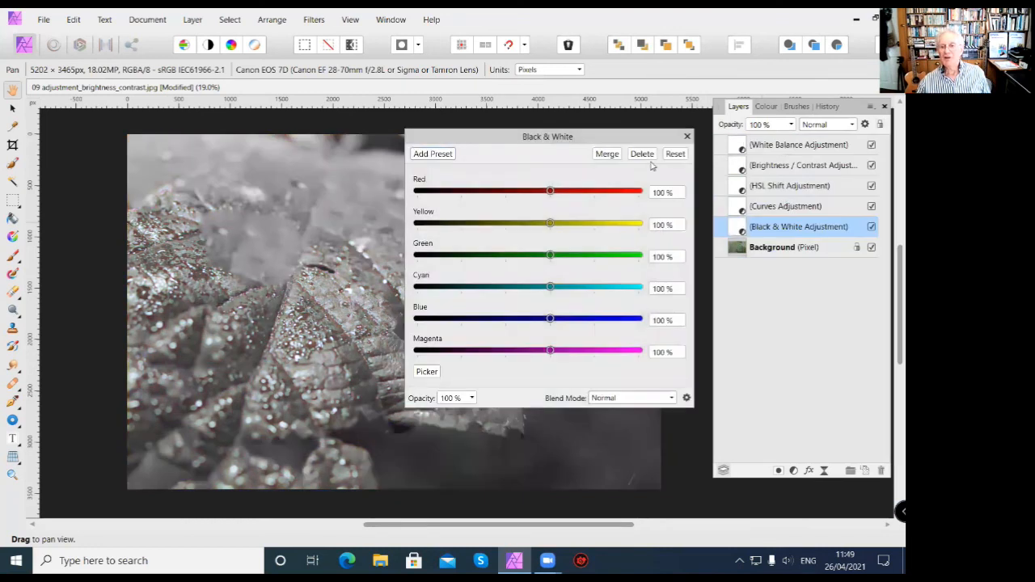
pyautogui.click(685, 137)
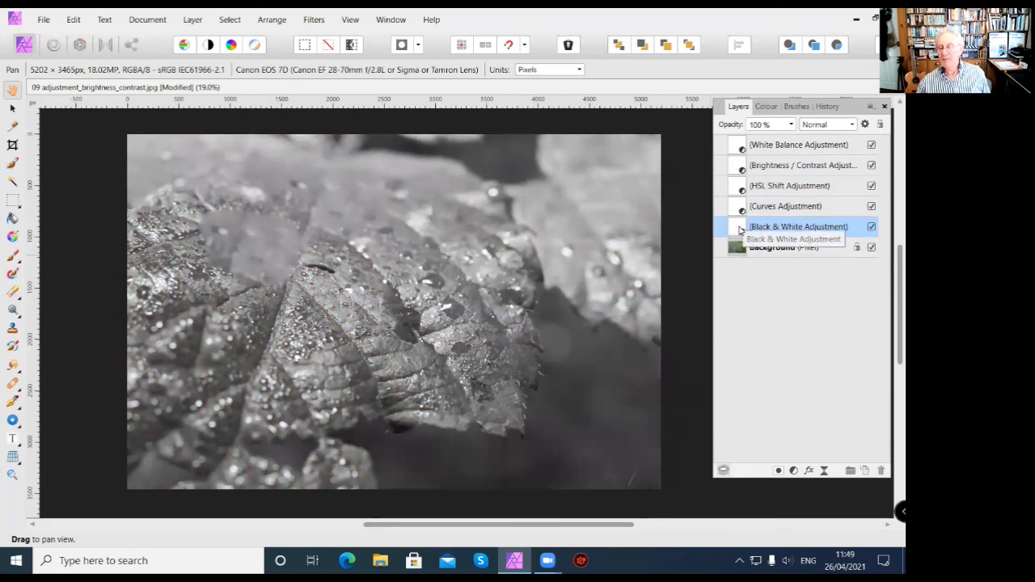
pyautogui.doubleClick(739, 230)
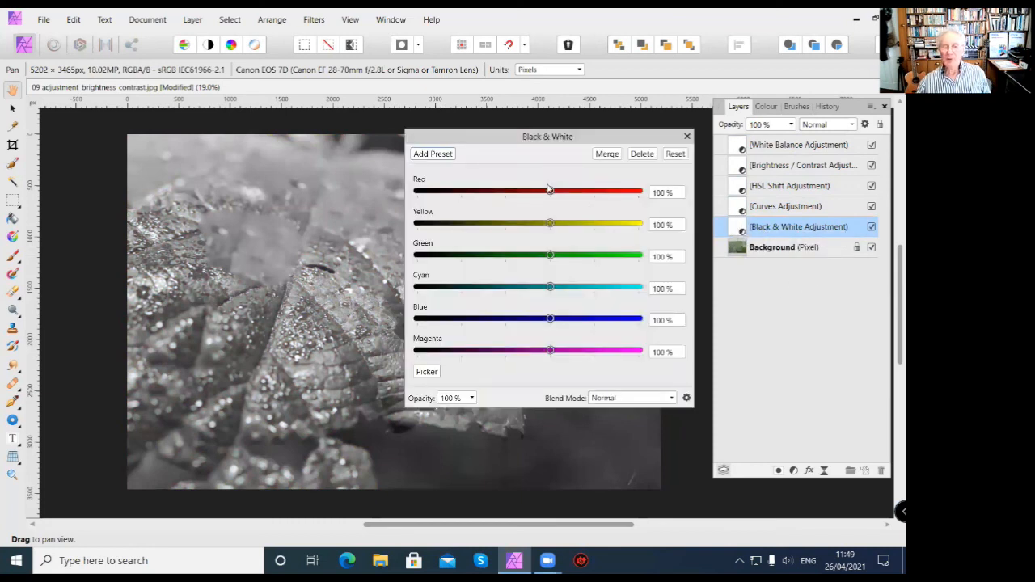
pyautogui.moveTo(550, 193); pyautogui.dragTo(430, 208)
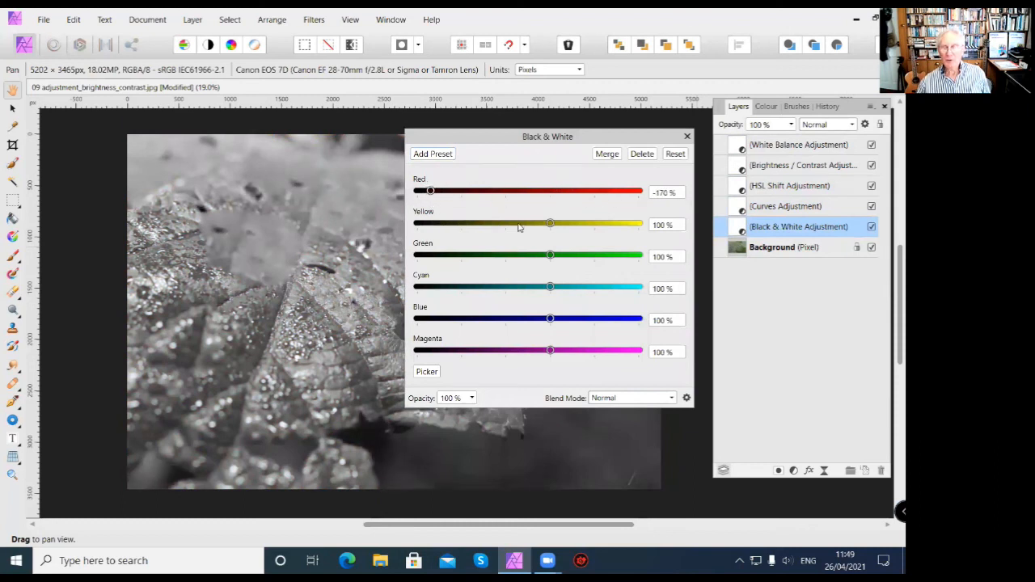
pyautogui.moveTo(551, 223); pyautogui.dragTo(482, 224)
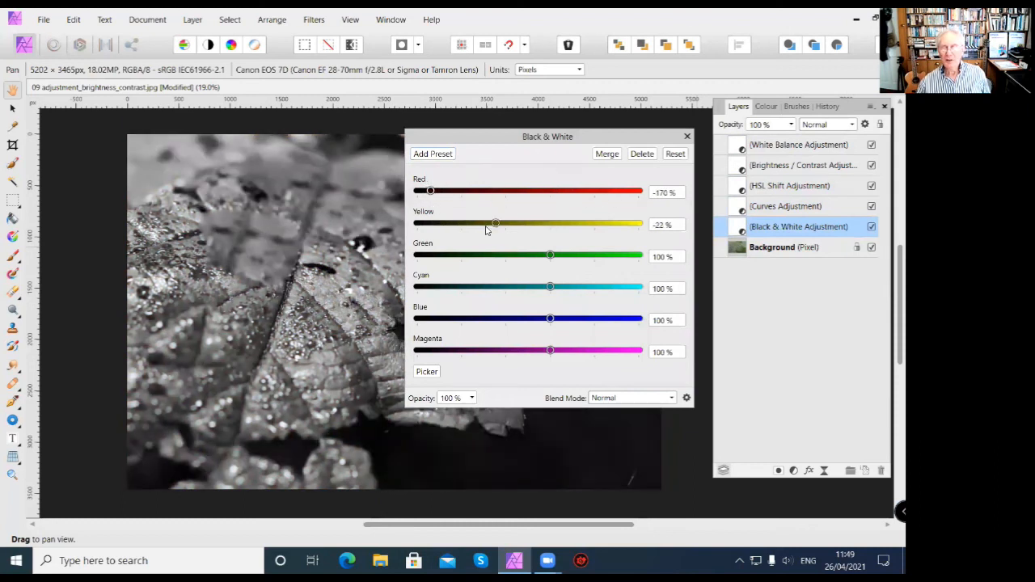
pyautogui.click(687, 136)
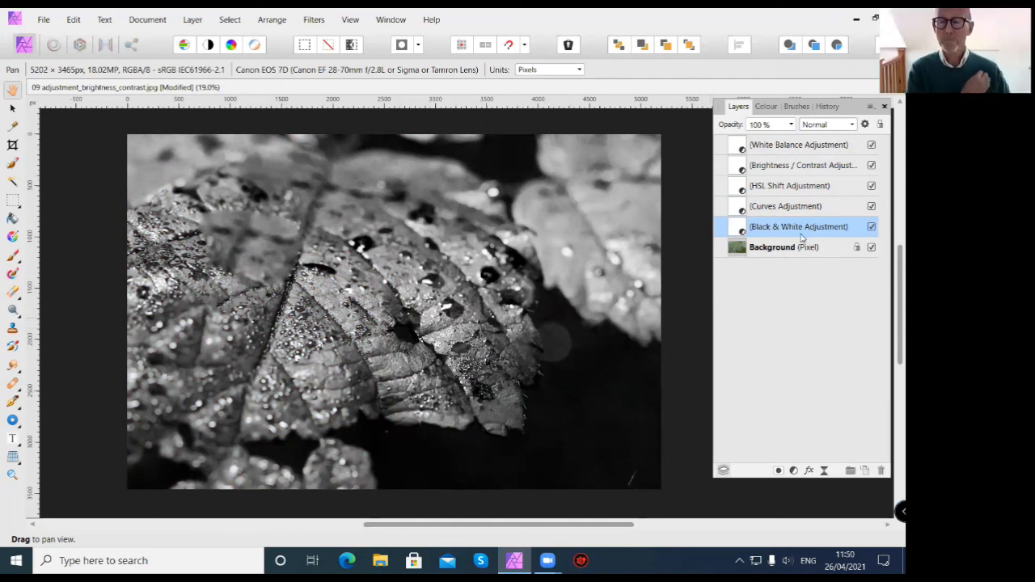
# Hide all five adjustment layers one by one and show them again to compare their effects on the leaf photo.
pyautogui.click(871, 228)
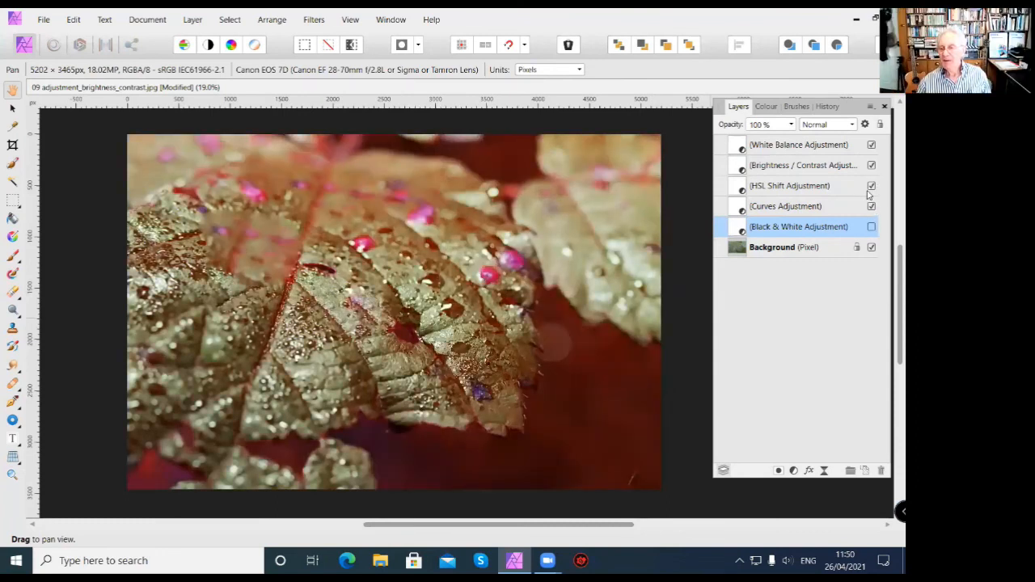
pyautogui.click(871, 186)
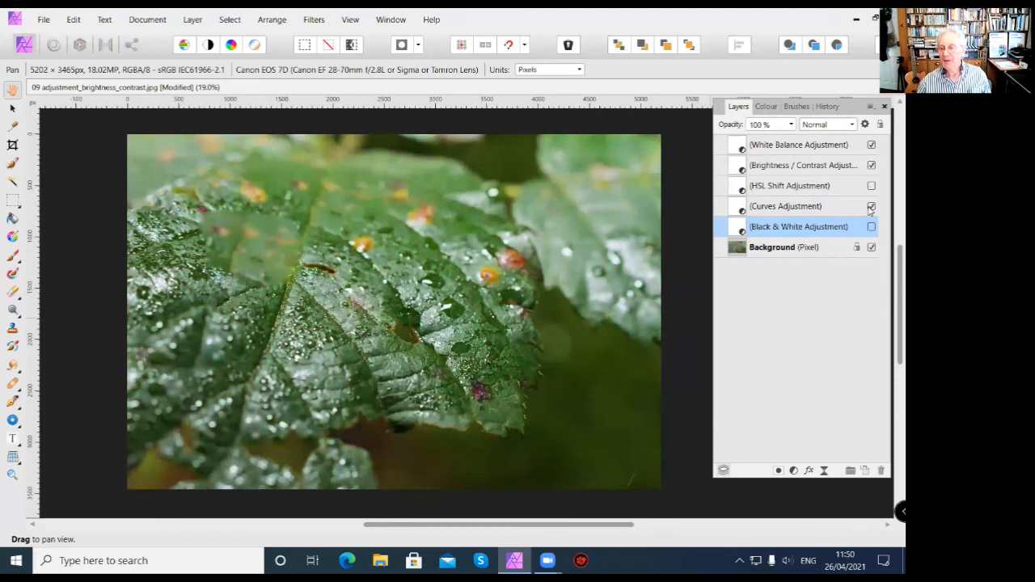
pyautogui.click(871, 166)
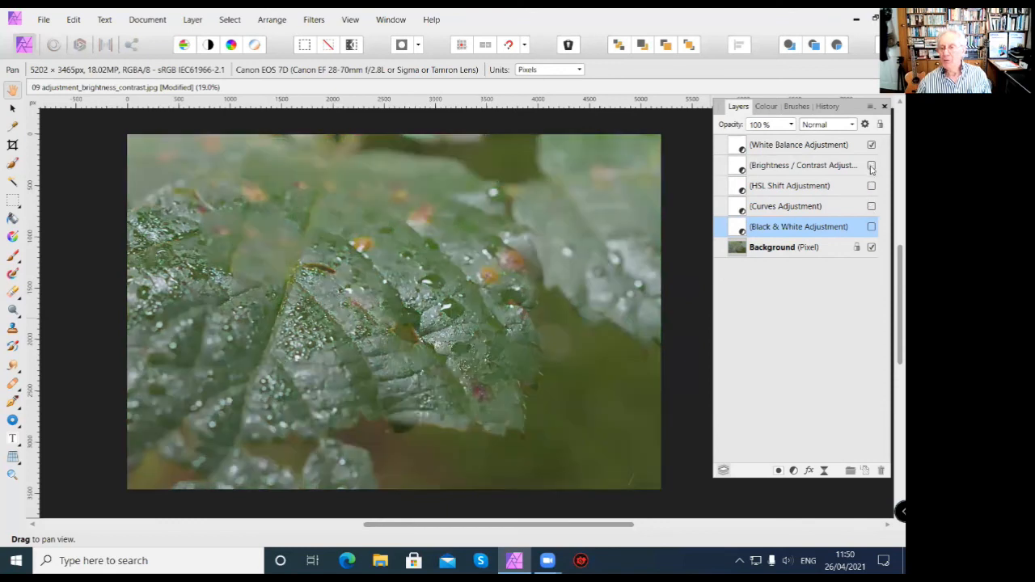
pyautogui.click(872, 145)
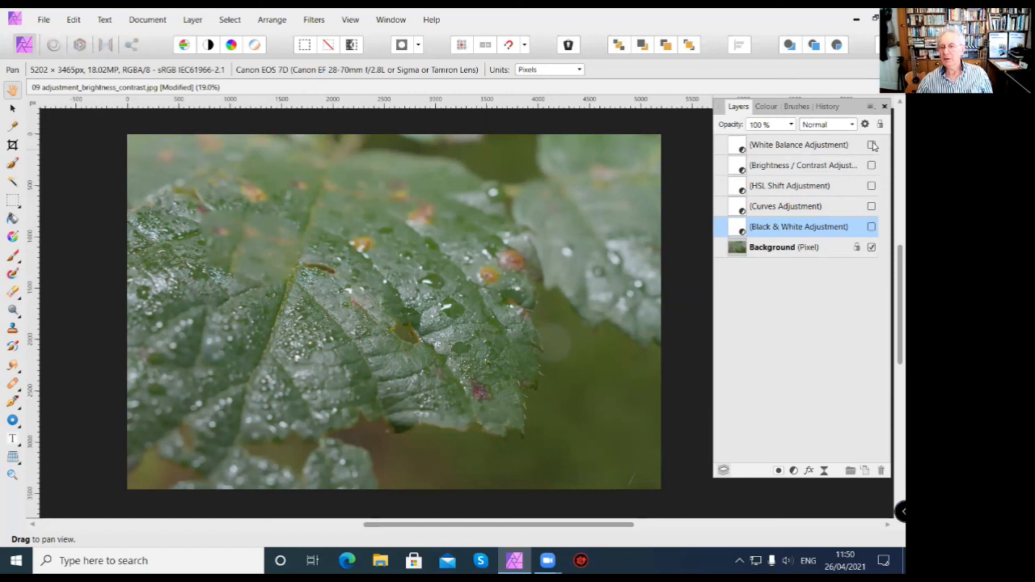
pyautogui.click(872, 166)
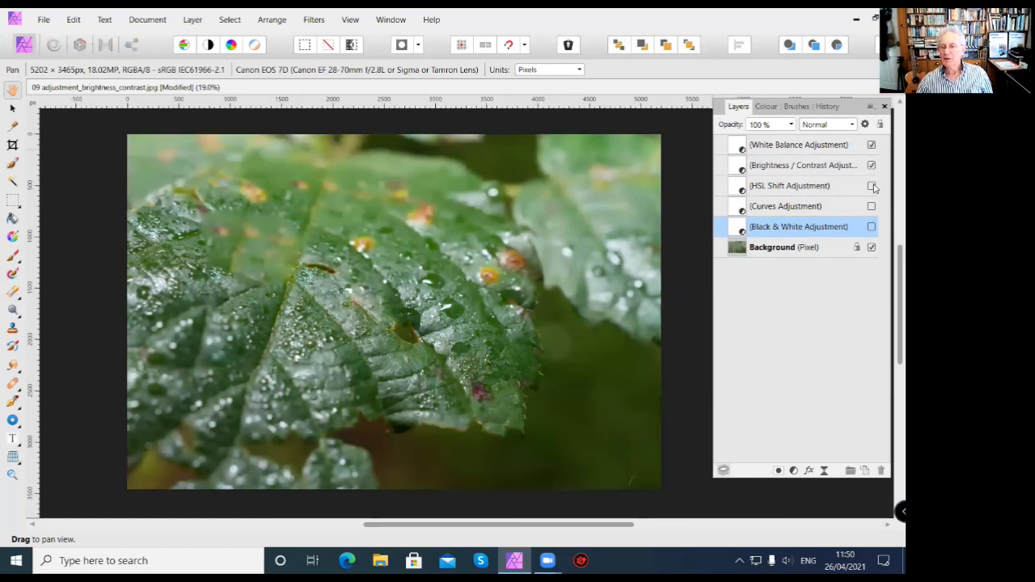
pyautogui.click(871, 186)
pyautogui.click(871, 206)
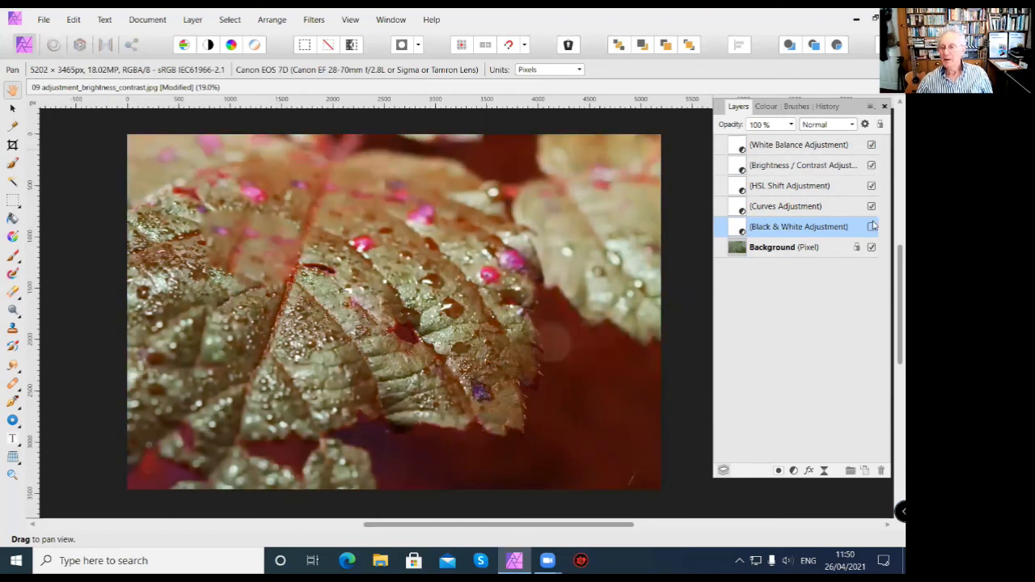
pyautogui.click(872, 227)
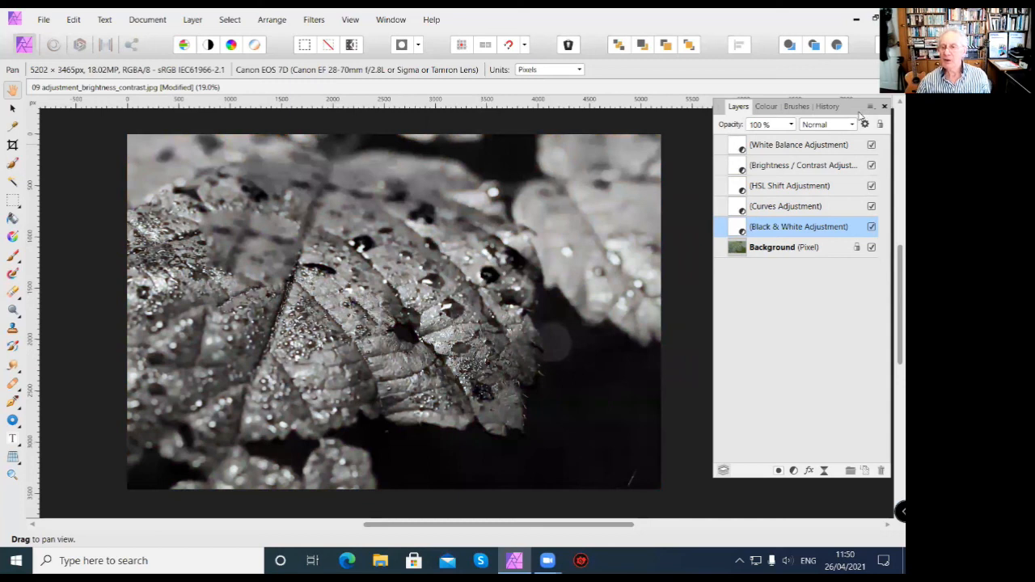
# Review the recorded edits in the document's History and rewind it to the start to bring back the unadjusted photo.
pyautogui.moveTo(860, 116); pyautogui.dragTo(848, 138)
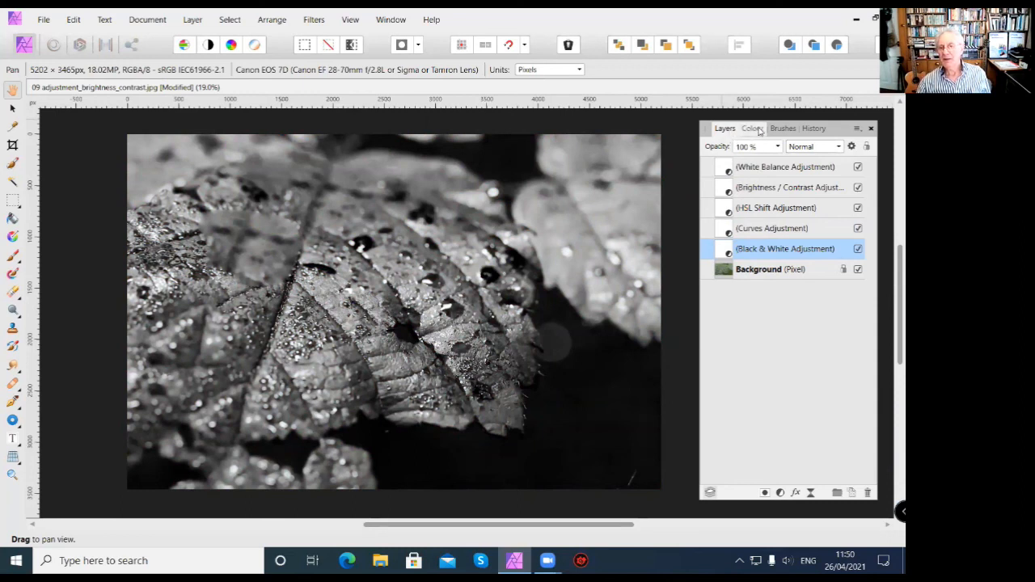
pyautogui.click(752, 129)
pyautogui.click(781, 130)
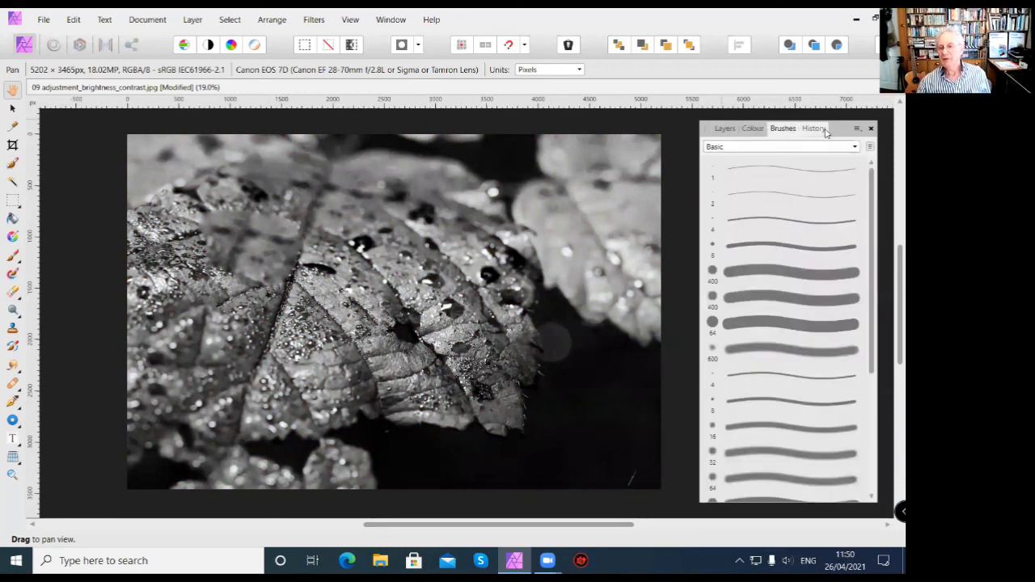
pyautogui.click(816, 129)
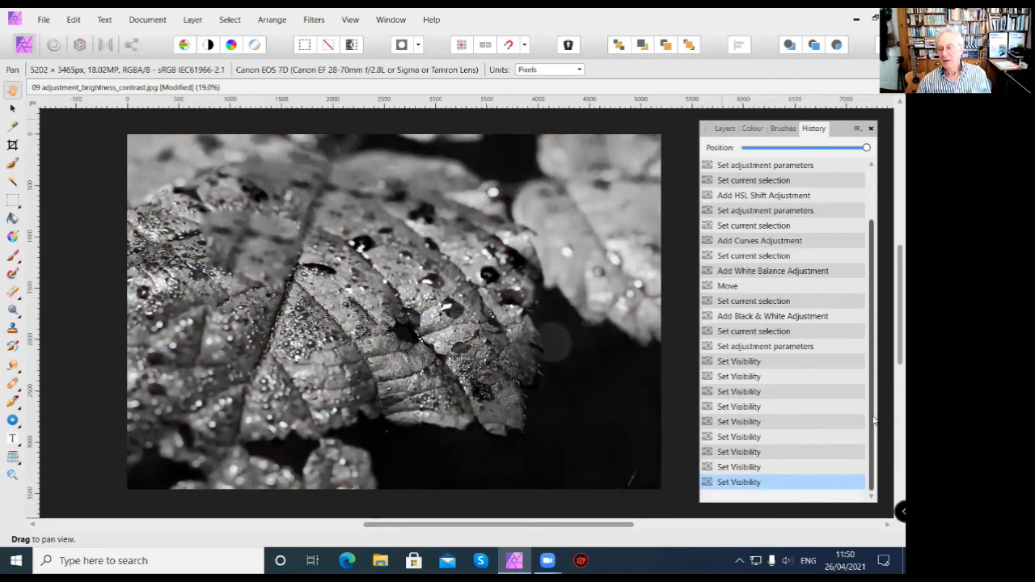
pyautogui.moveTo(873, 367); pyautogui.dragTo(874, 288)
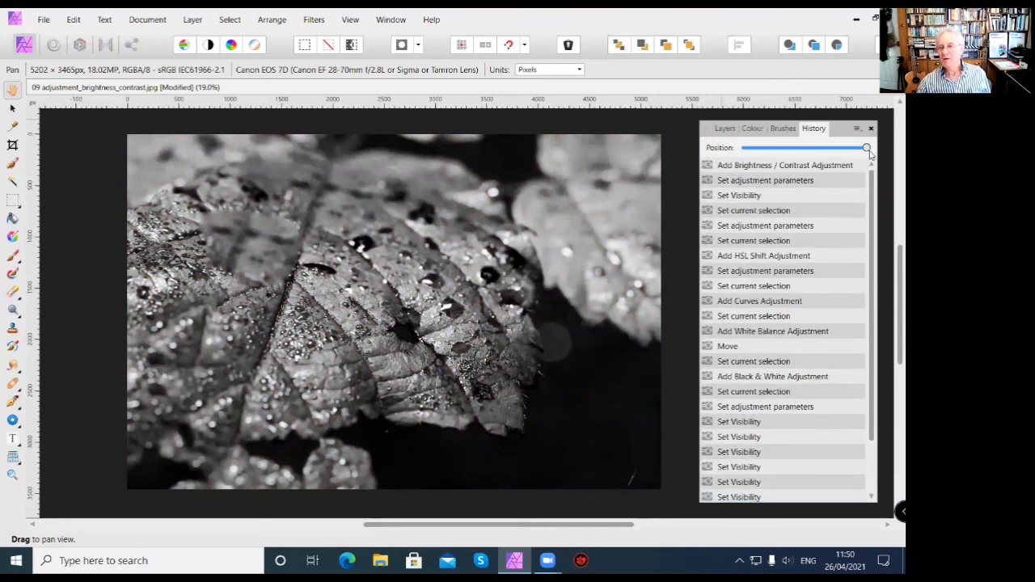
pyautogui.moveTo(869, 149); pyautogui.dragTo(745, 148)
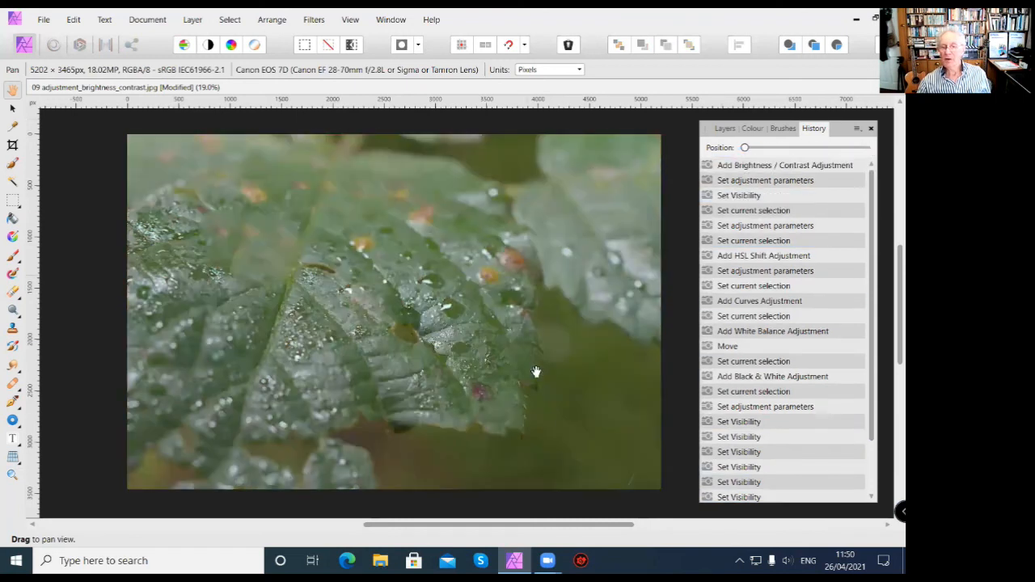
# Compare the photo at successive Set Visibility states in the History and rewind it to the adjustment parameters entry shortly before the HSL Shift adjustment.
pyautogui.click(788, 422)
pyautogui.click(795, 438)
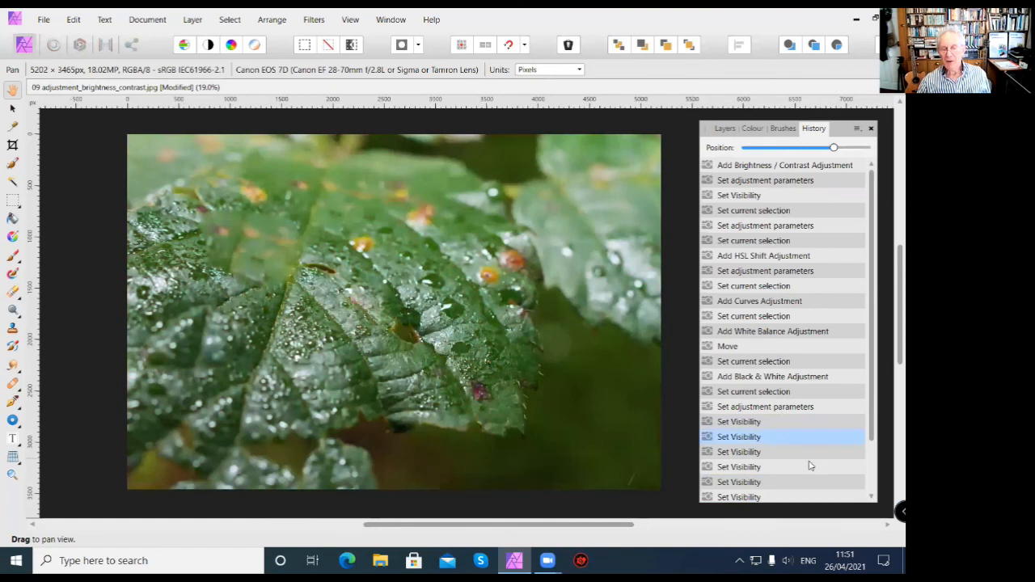
pyautogui.click(813, 452)
pyautogui.click(812, 468)
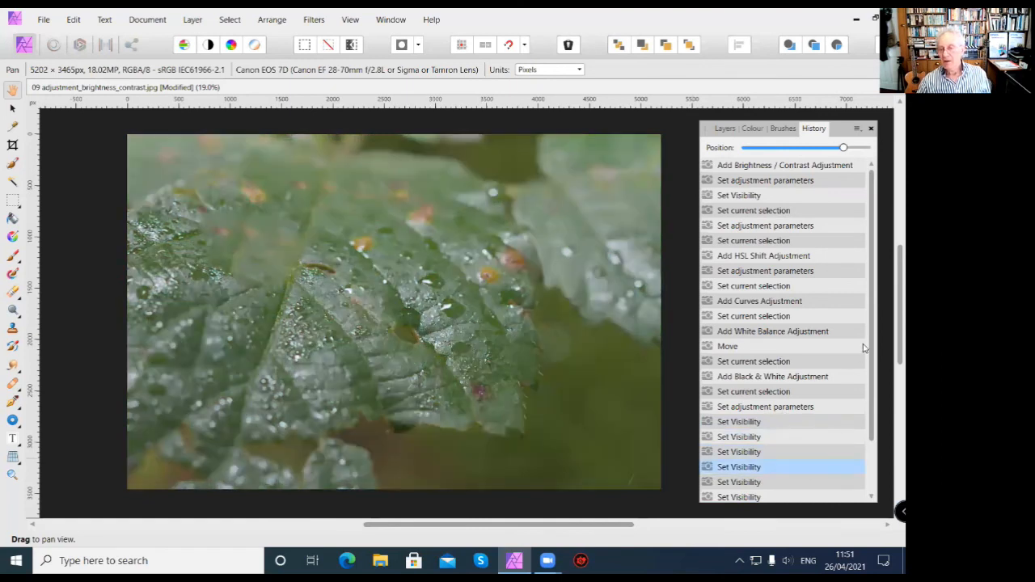
pyautogui.scroll(-2, 873, 332)
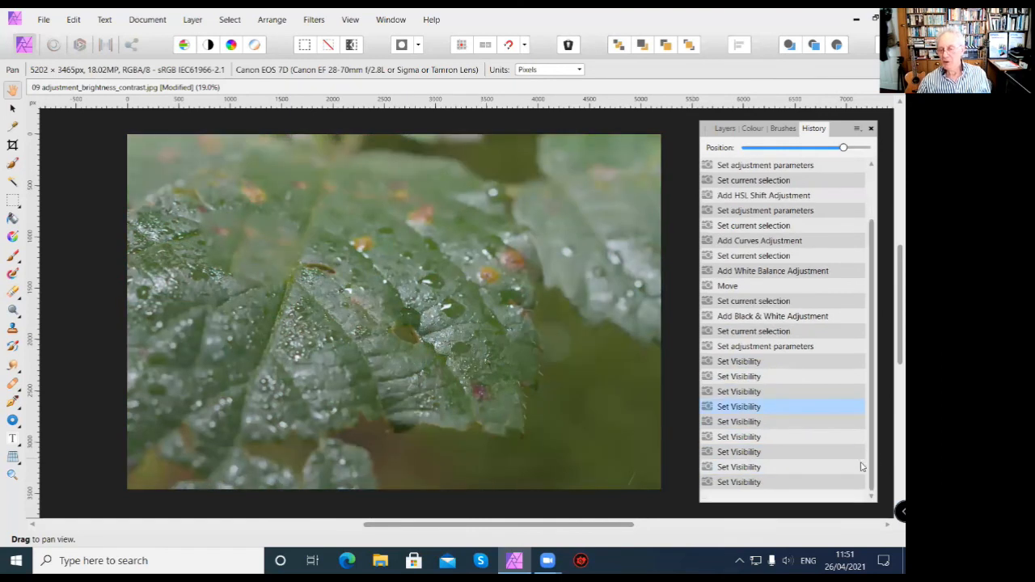
pyautogui.click(777, 166)
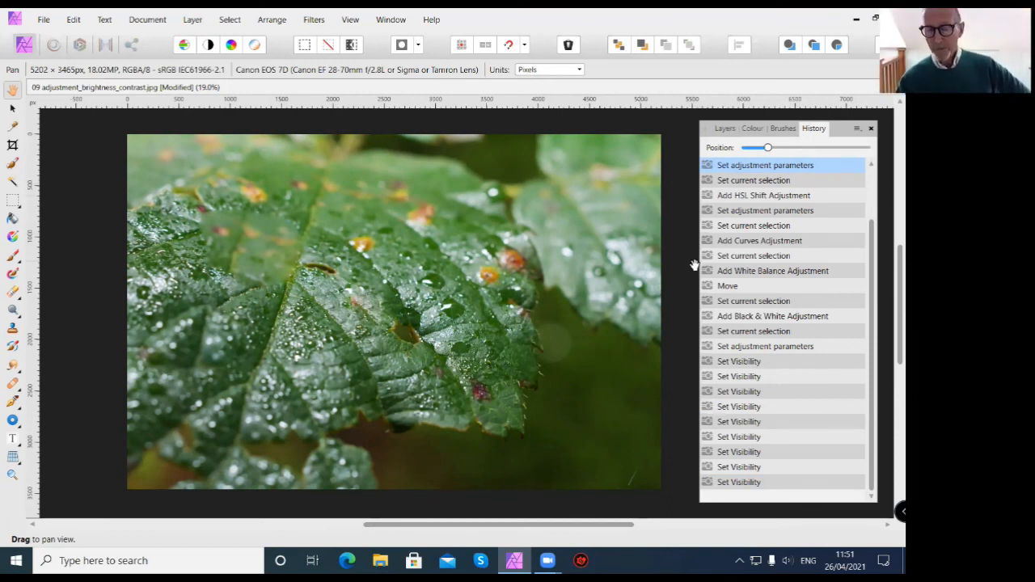
# Close 09 adjustment_brightness_contrast.jpg without saving its changes and exit Affinity Photo.
pyautogui.hotkey('ctrl', 'w')
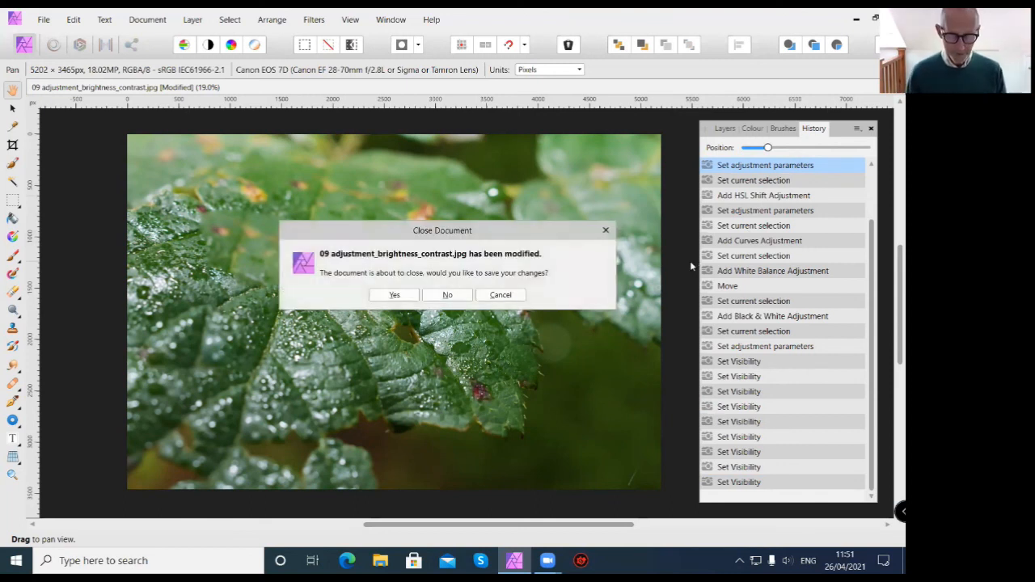
pyautogui.click(466, 297)
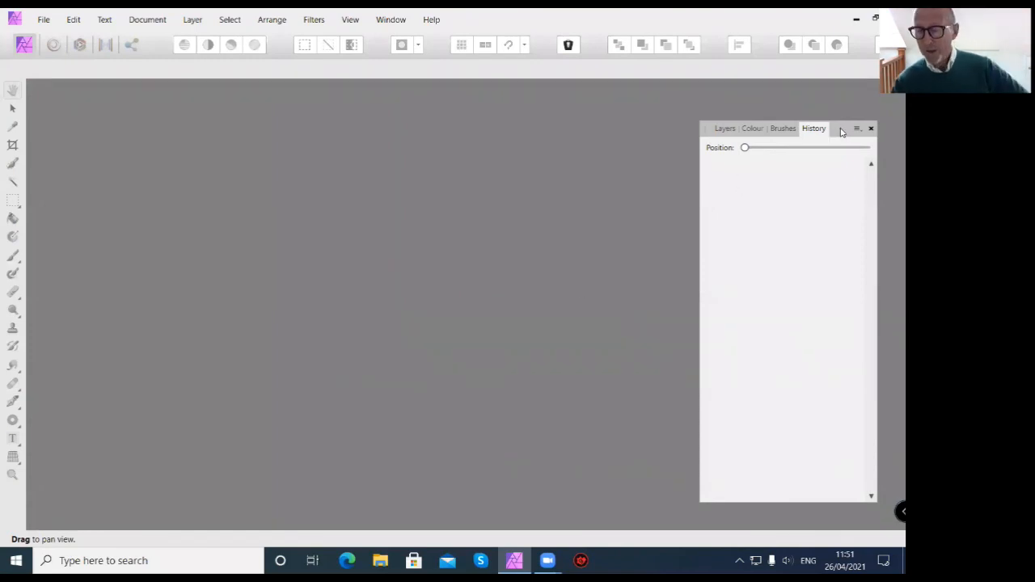
pyautogui.moveTo(841, 131); pyautogui.dragTo(849, 112)
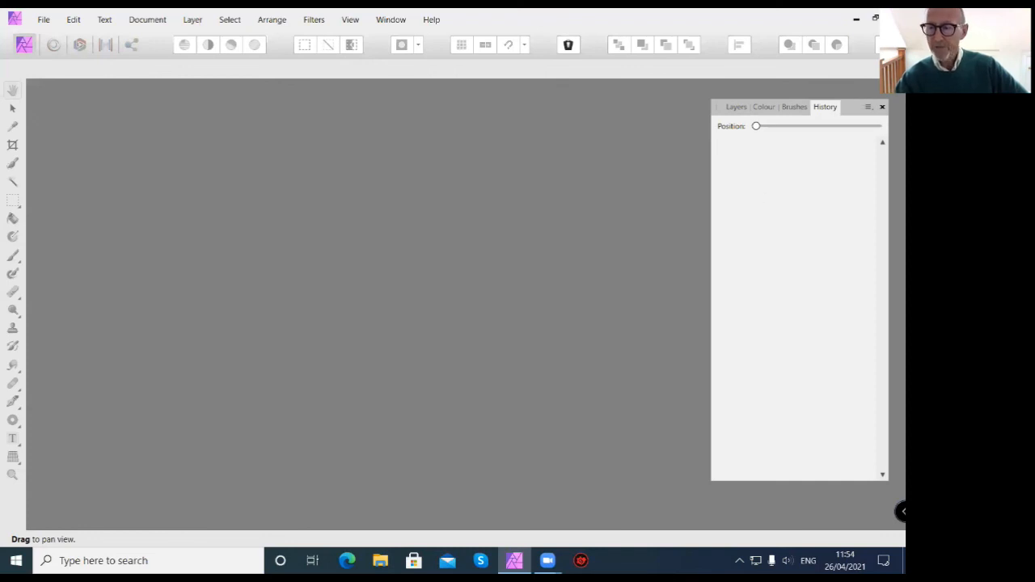
pyautogui.click(895, 18)
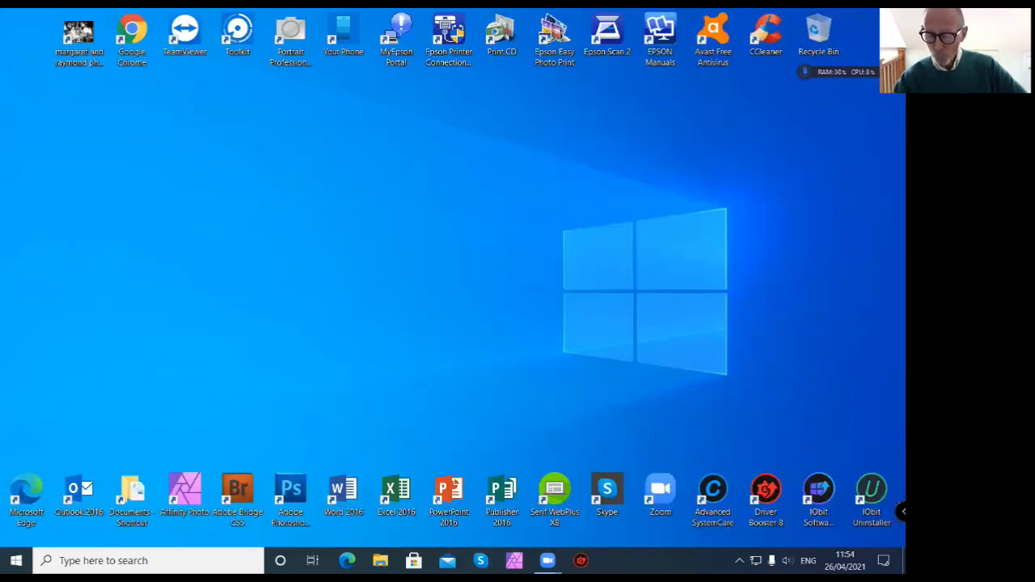